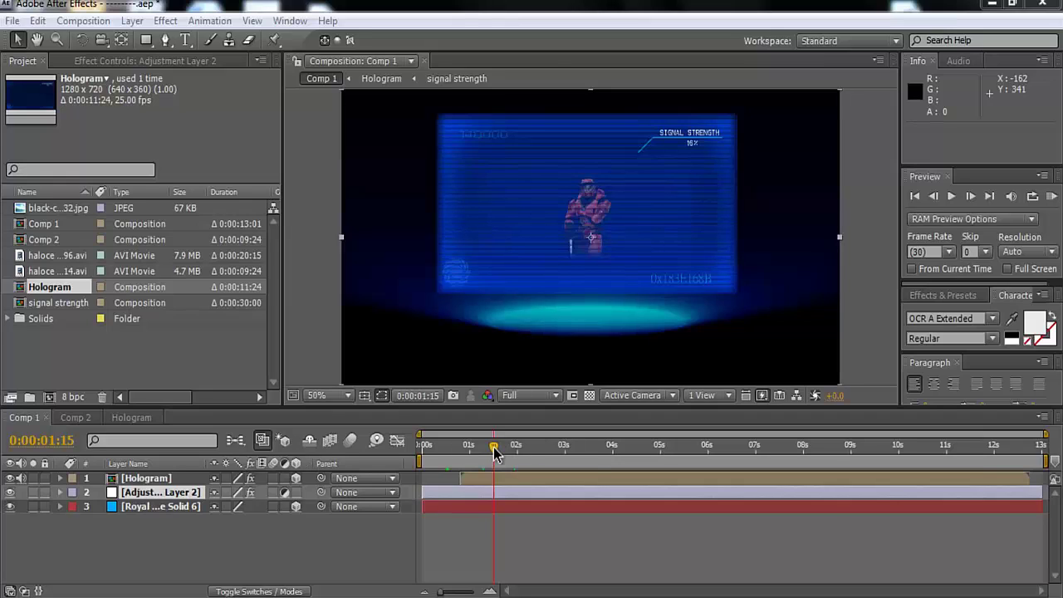
# - Scrub through the finished hologram in Comp 1 between about one and three seconds to examine the effect
pyautogui.moveTo(493, 453)
pyautogui.mouseDown()
pyautogui.moveTo(503, 453)
pyautogui.moveTo(473, 452)
pyautogui.mouseUp()
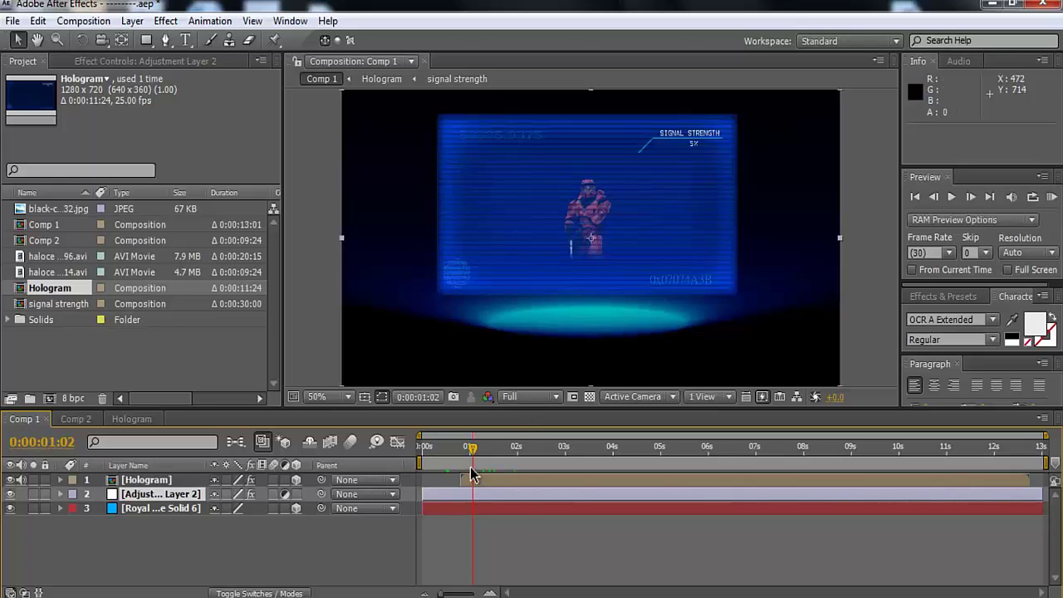
pyautogui.moveTo(471, 452); pyautogui.dragTo(501, 452)
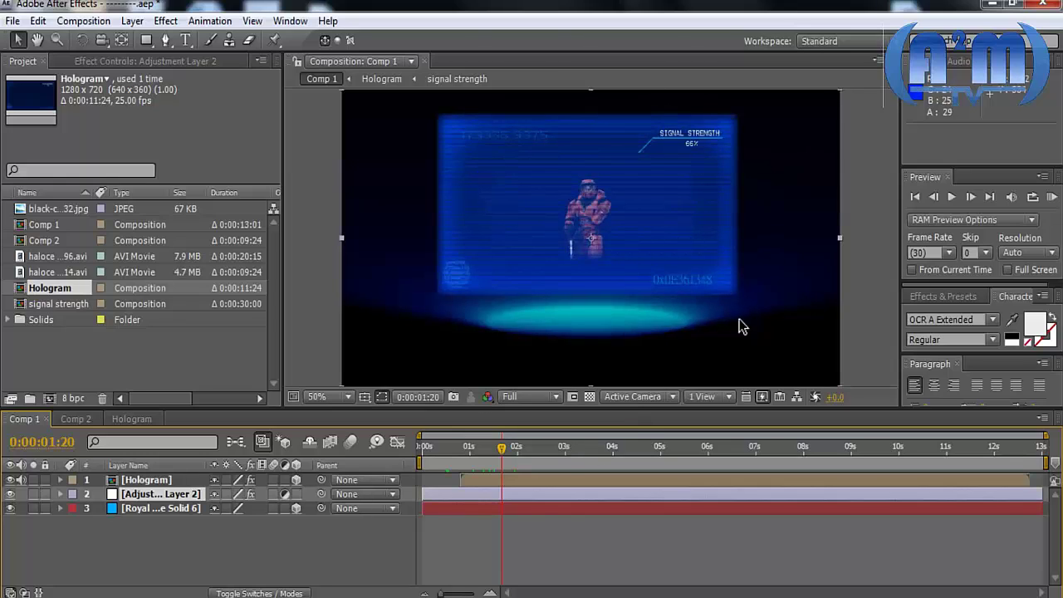
pyautogui.click(468, 449)
pyautogui.moveTo(473, 452); pyautogui.dragTo(548, 457)
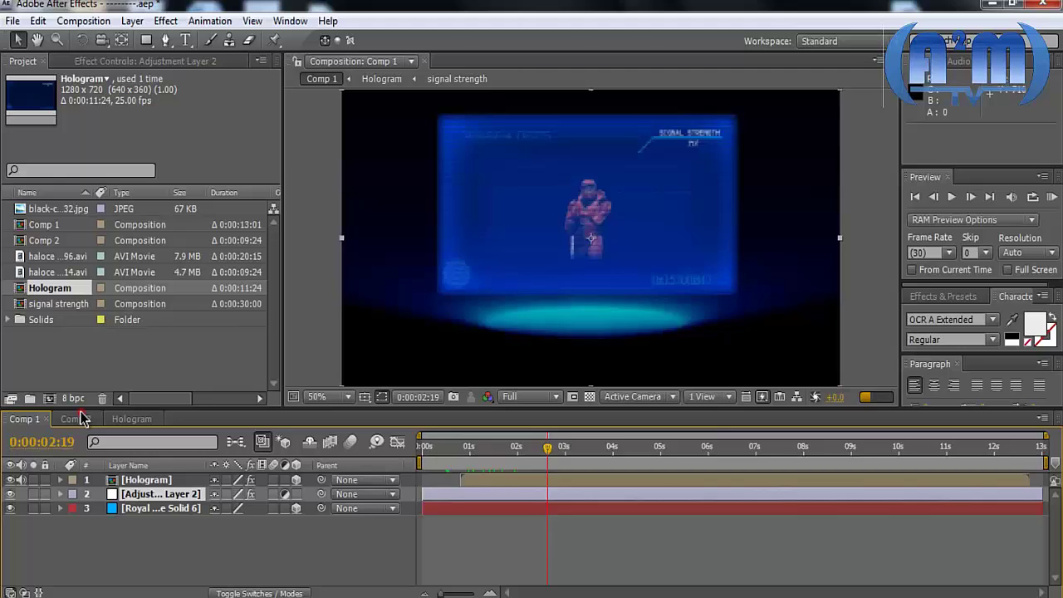
pyautogui.click(78, 419)
pyautogui.click(23, 419)
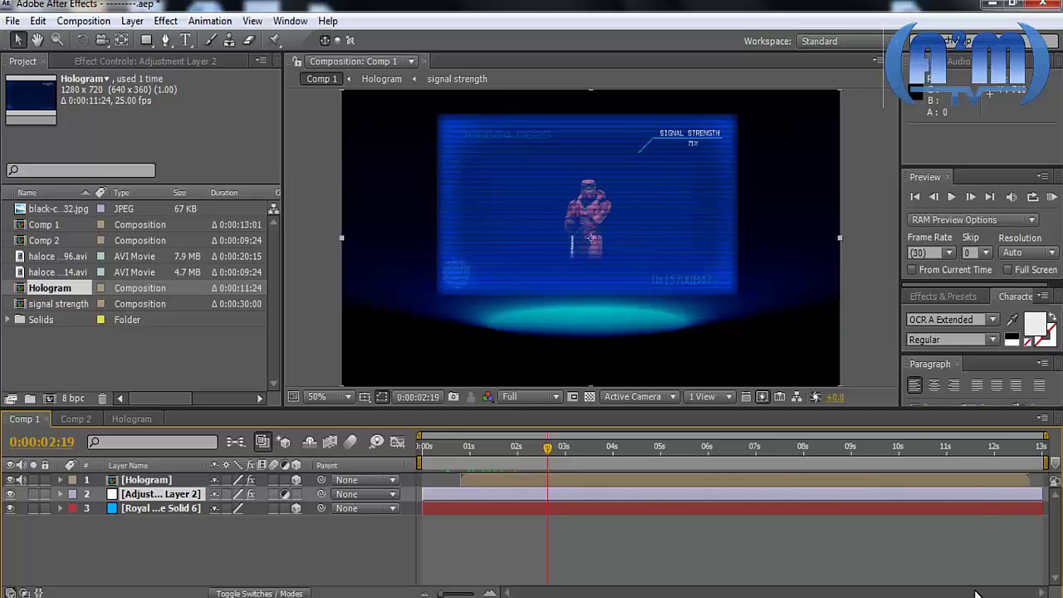
pyautogui.moveTo(554, 450); pyautogui.dragTo(492, 454)
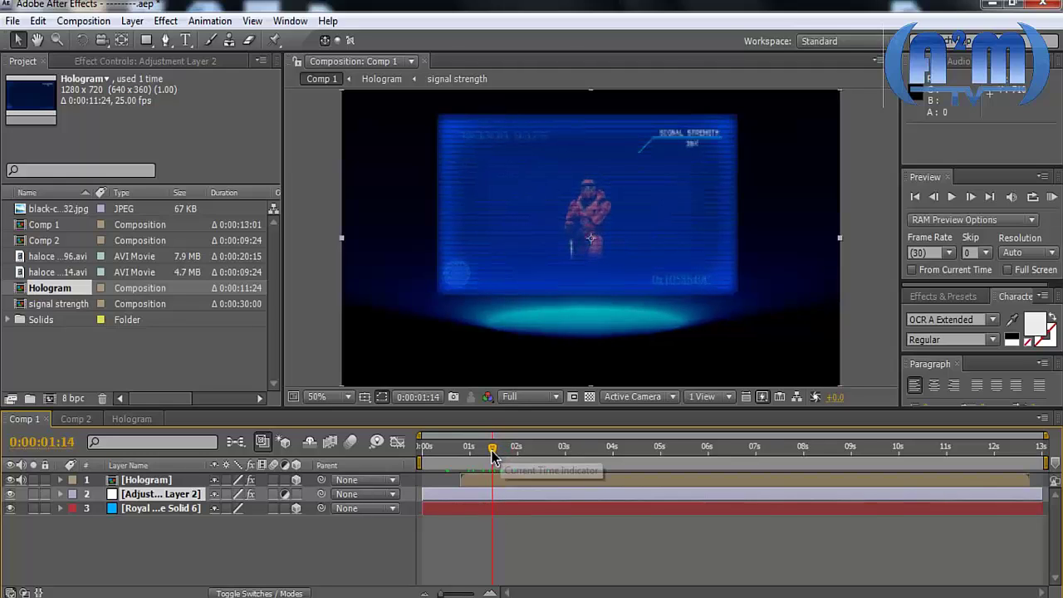
# - Open Comp 2 and add the haloce green-screen clip ending in 14.avi as a layer
pyautogui.click(77, 421)
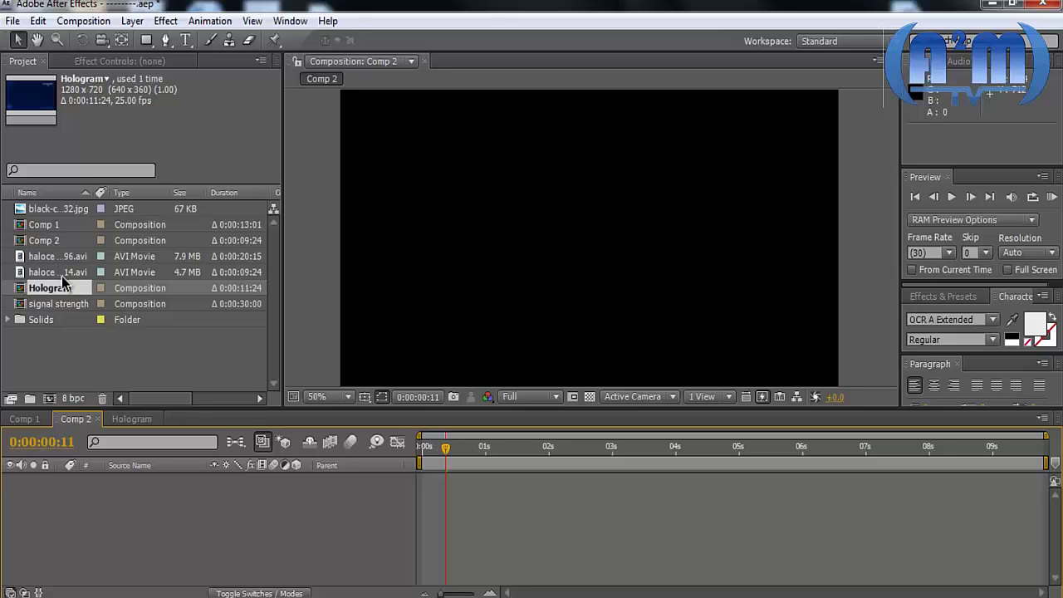
pyautogui.click(58, 273)
pyautogui.moveTo(48, 277); pyautogui.dragTo(125, 472)
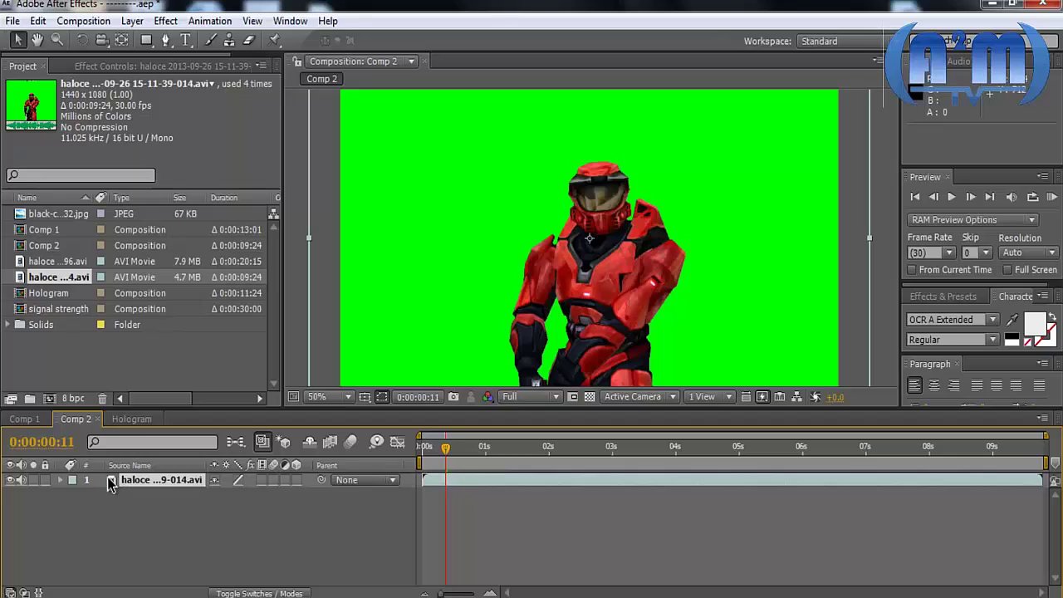
# - Scale the green-screen clip to about 62% width and 64% height so it fits the frame, and hide its layer
pyautogui.press(',')
pyautogui.moveTo(448, 352); pyautogui.dragTo(499, 308)
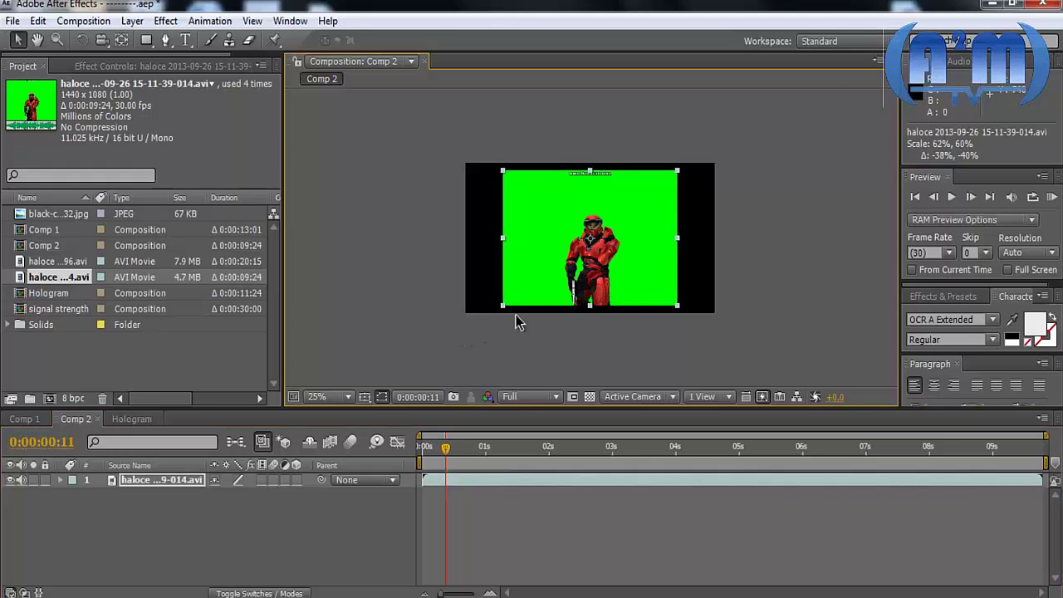
pyautogui.press('.')
pyautogui.moveTo(589, 374); pyautogui.dragTo(591, 383)
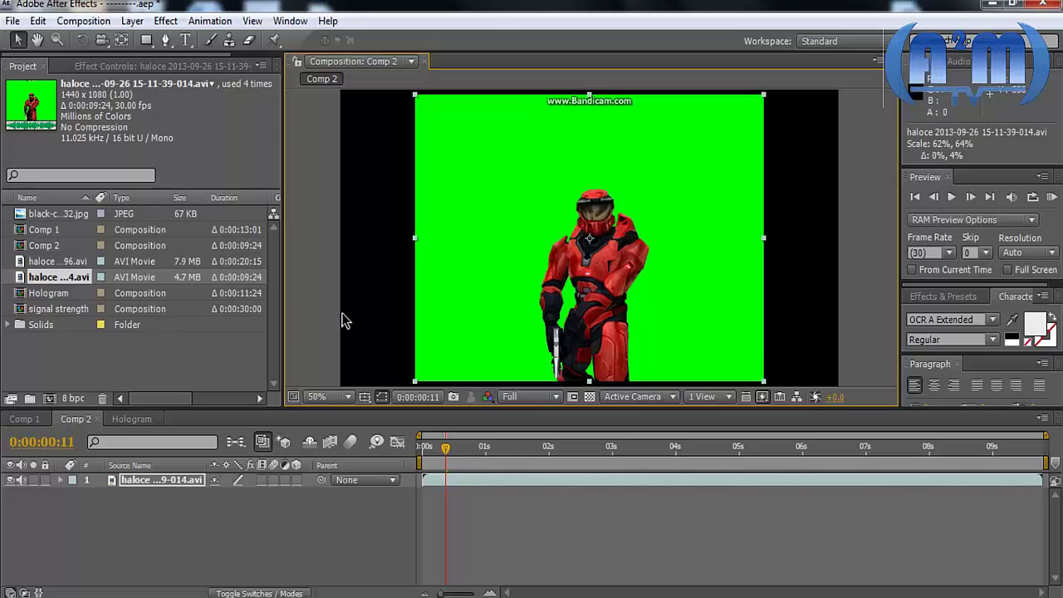
pyautogui.click(328, 291)
pyautogui.click(10, 480)
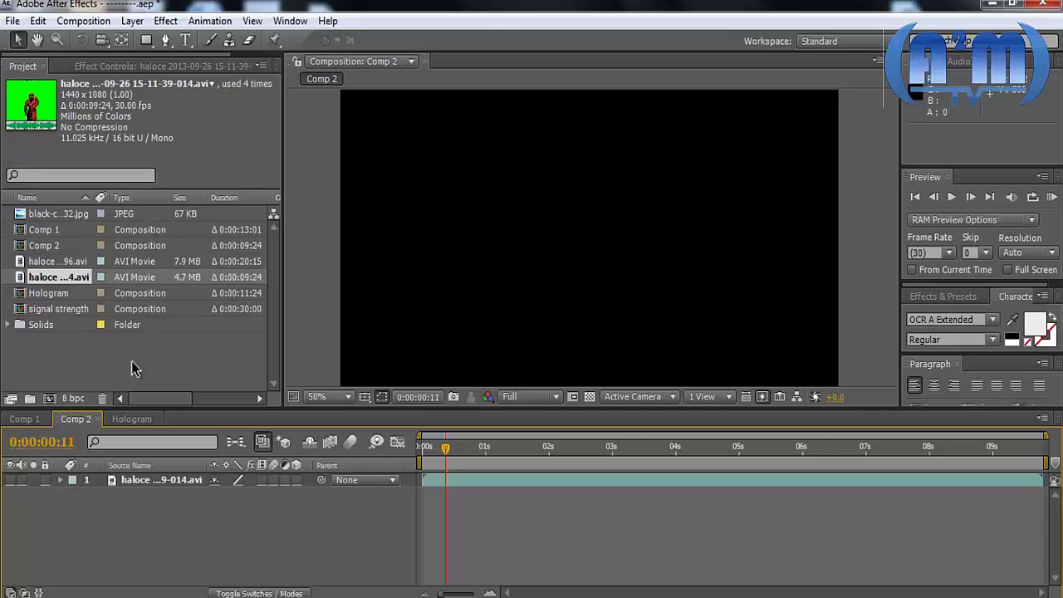
# - Create a royal blue solid layer of 1280 × 720 px in Comp 2
pyautogui.click(170, 25)
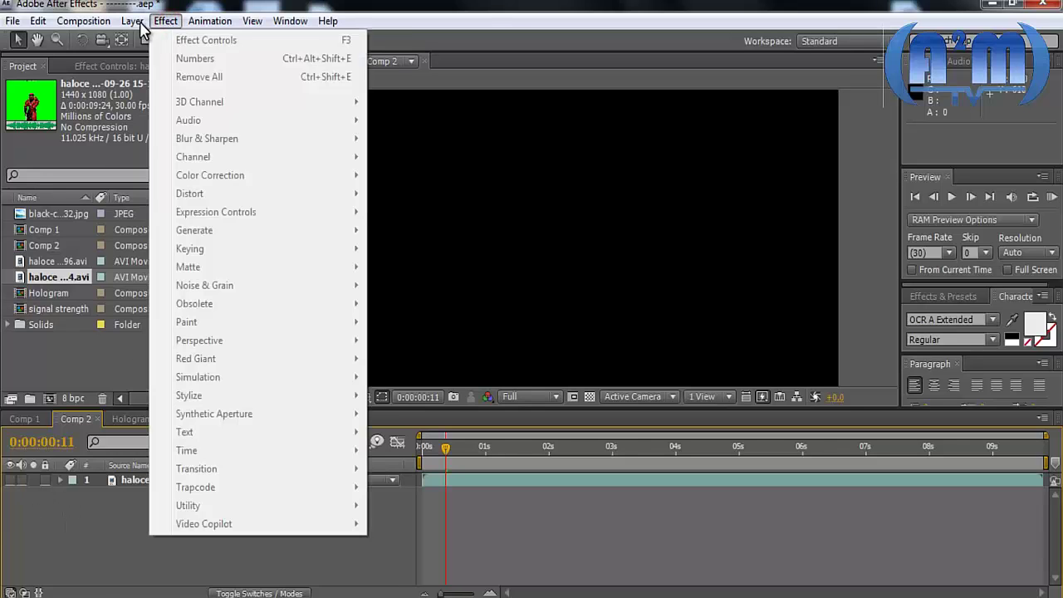
pyautogui.moveTo(83, 22)
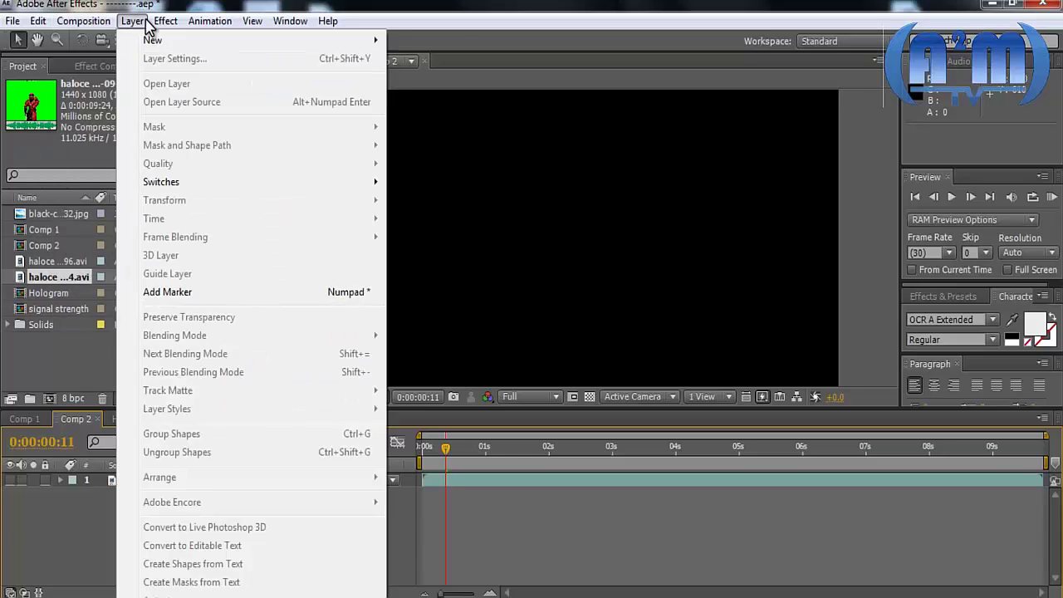
pyautogui.moveTo(140, 31)
pyautogui.moveTo(310, 42)
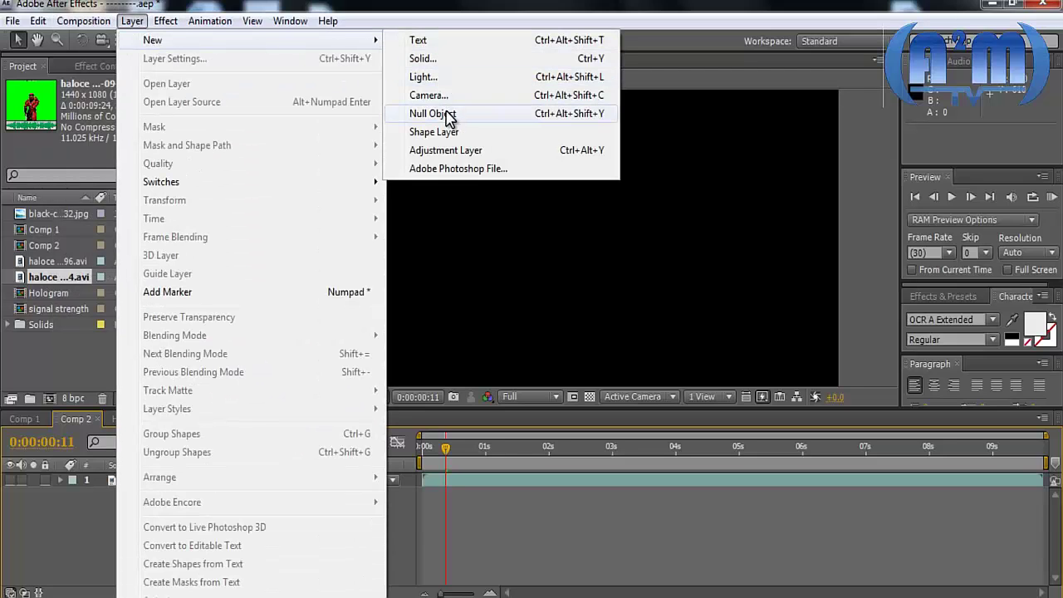
pyautogui.click(446, 59)
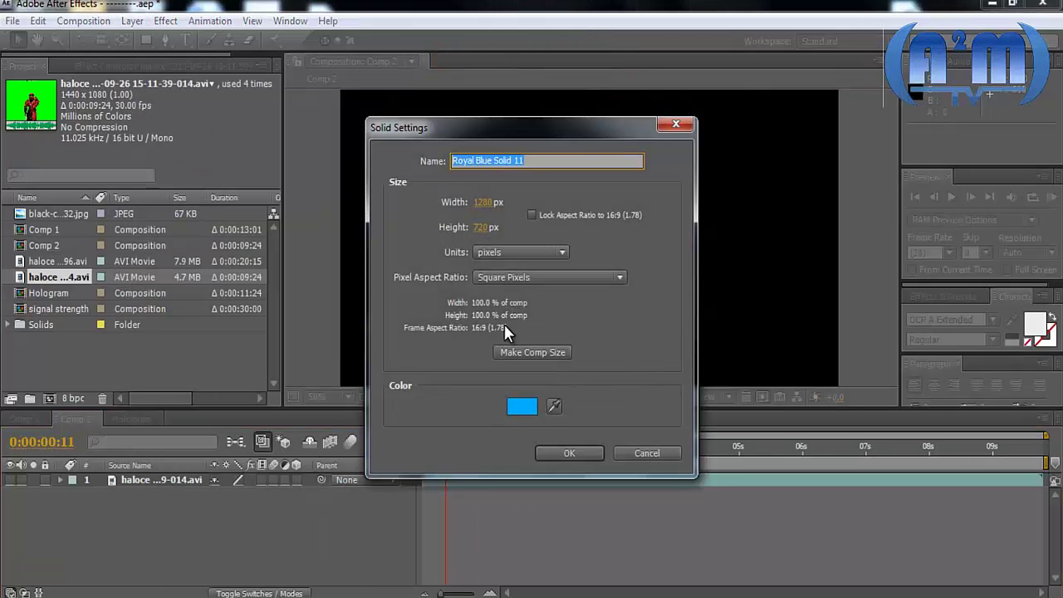
pyautogui.click(562, 453)
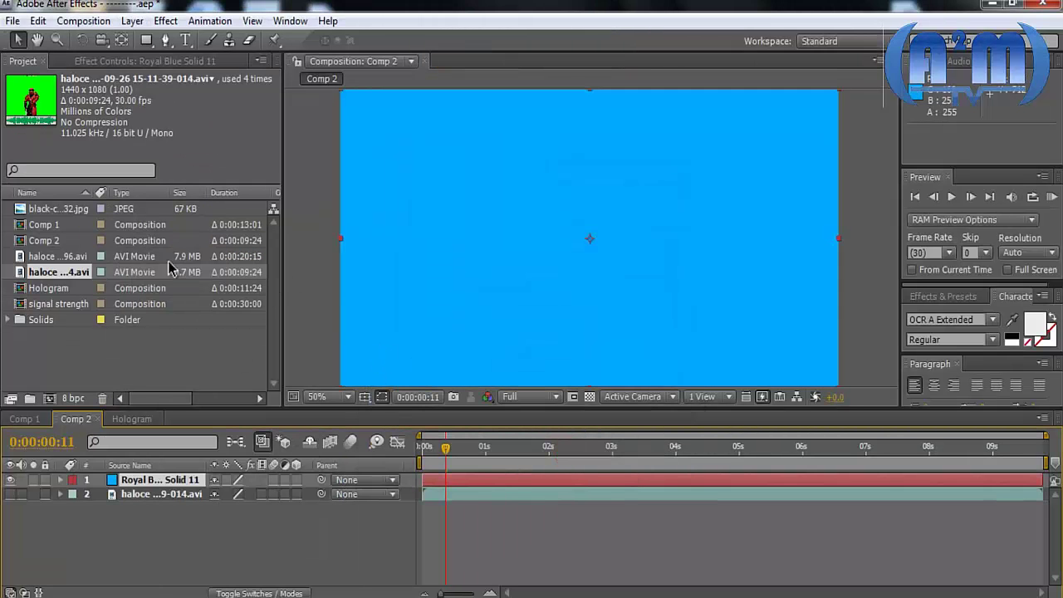
# - Draw a rectangular mask about 1210 × 650 px just inside the solid's edges and set its feather to 82 pixels
pyautogui.click(147, 41)
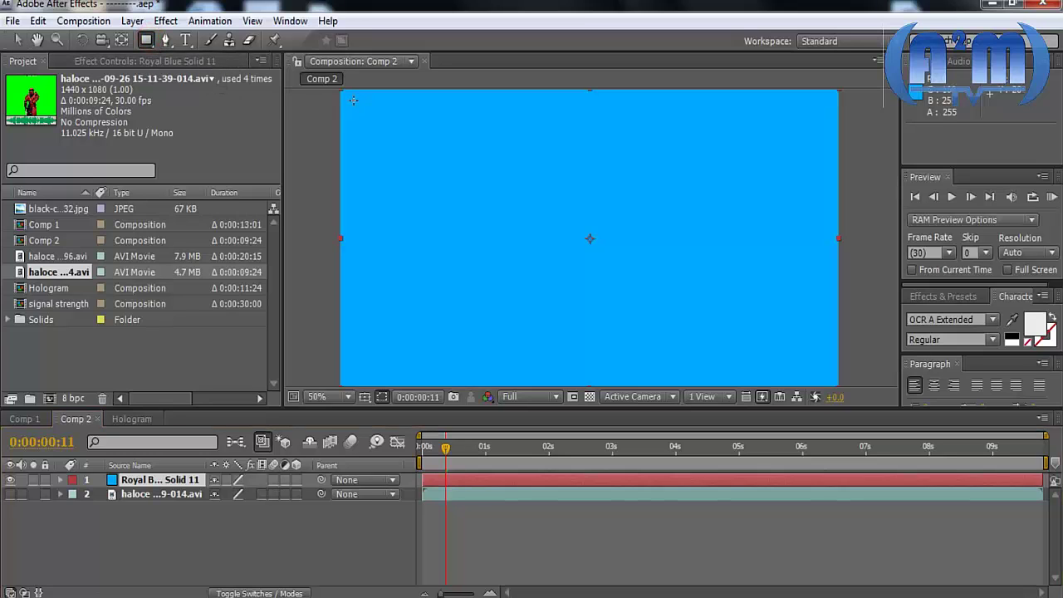
pyautogui.moveTo(353, 102); pyautogui.dragTo(823, 373)
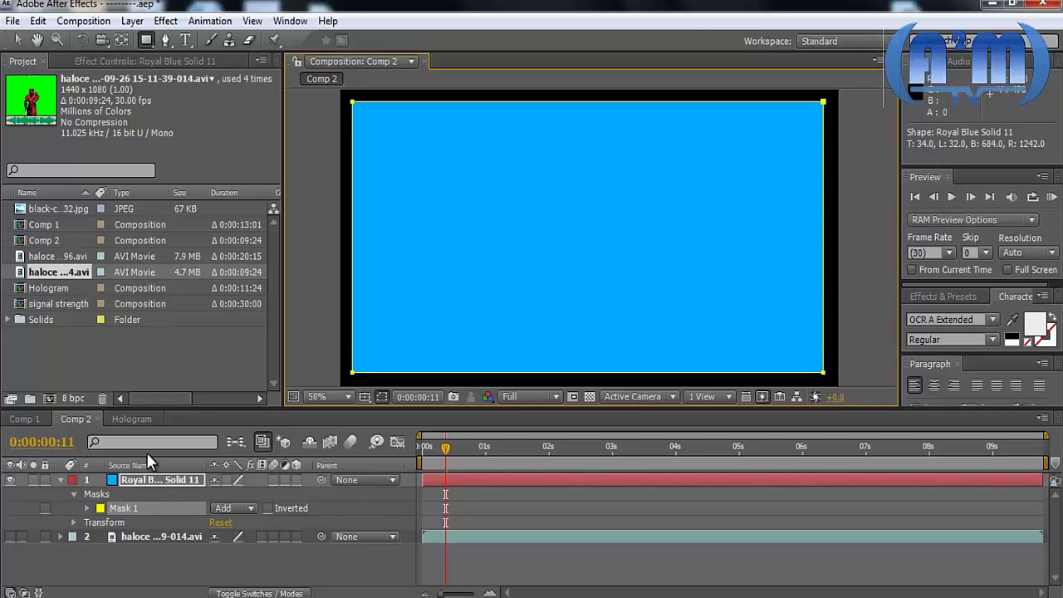
pyautogui.press('f')
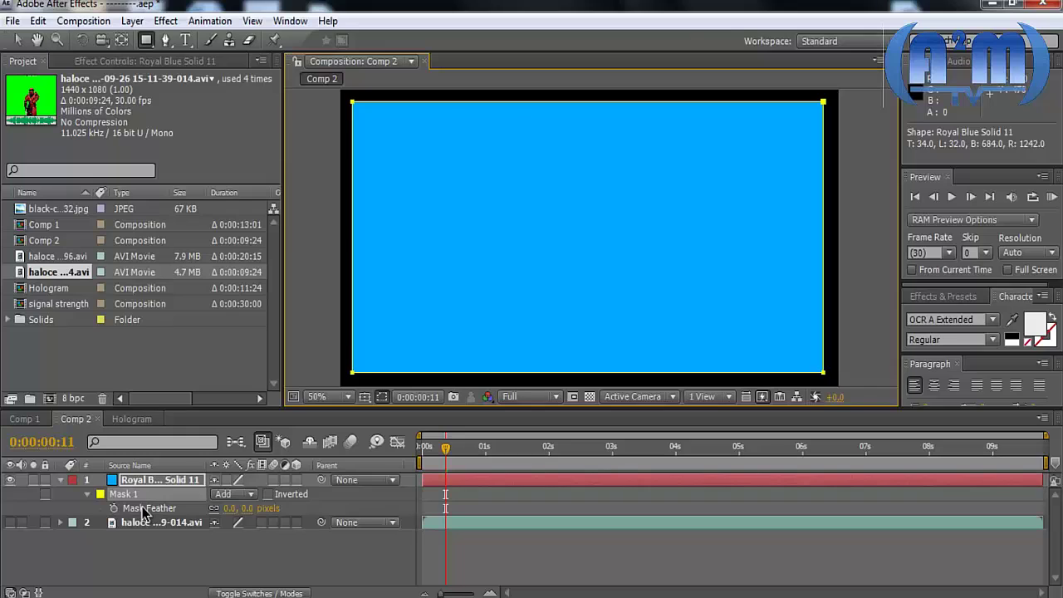
pyautogui.moveTo(249, 508); pyautogui.dragTo(300, 510)
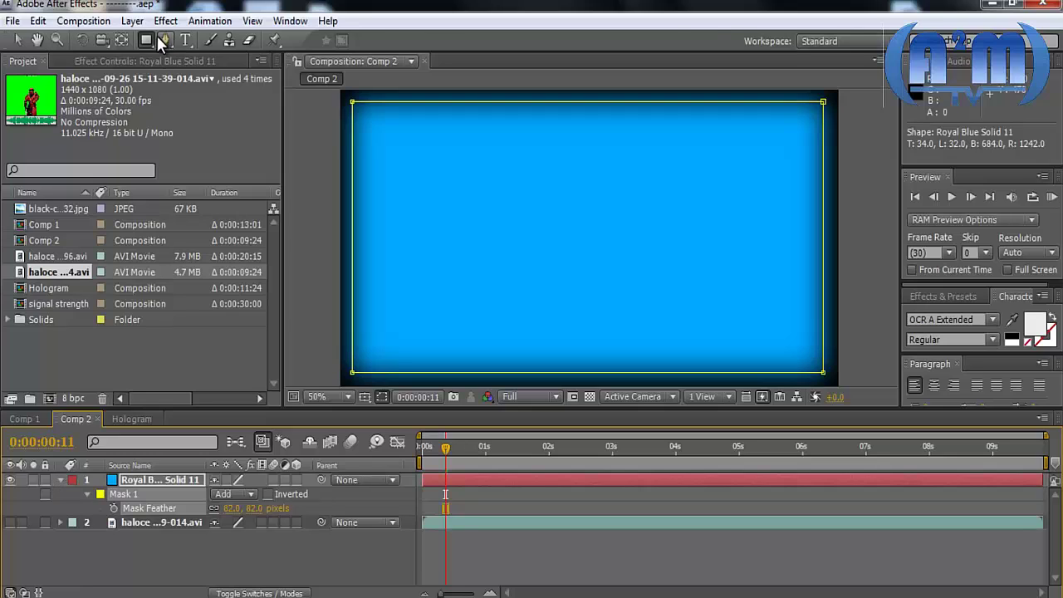
# - Draw a rounded-rectangle mask about 1100 × 550 px inside the first mask and set its feather to 114 pixels
pyautogui.moveTo(147, 40); pyautogui.dragTo(195, 51)
pyautogui.moveTo(374, 123); pyautogui.dragTo(802, 352)
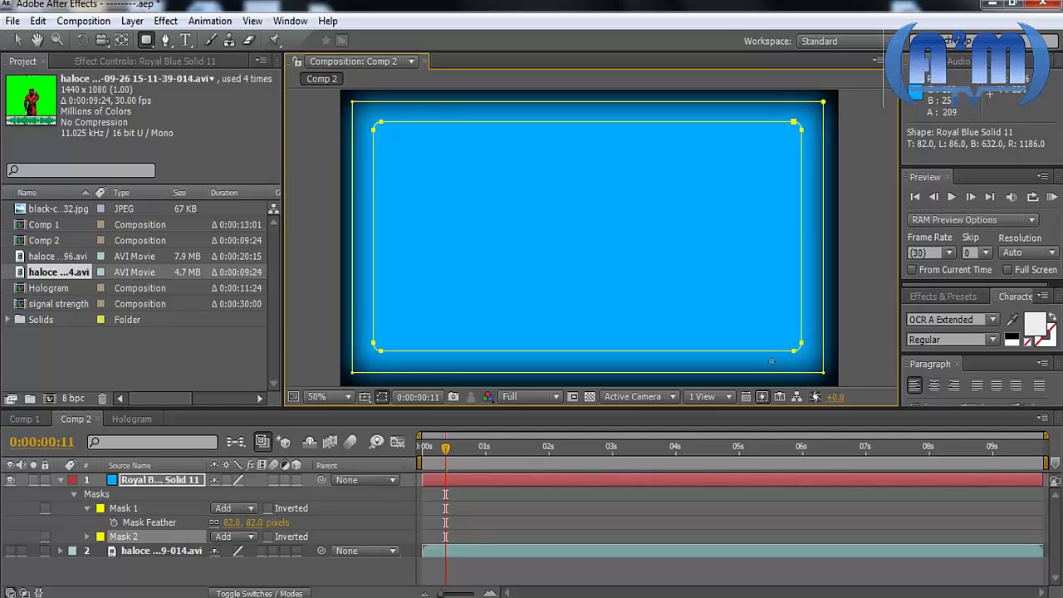
pyautogui.press('m')
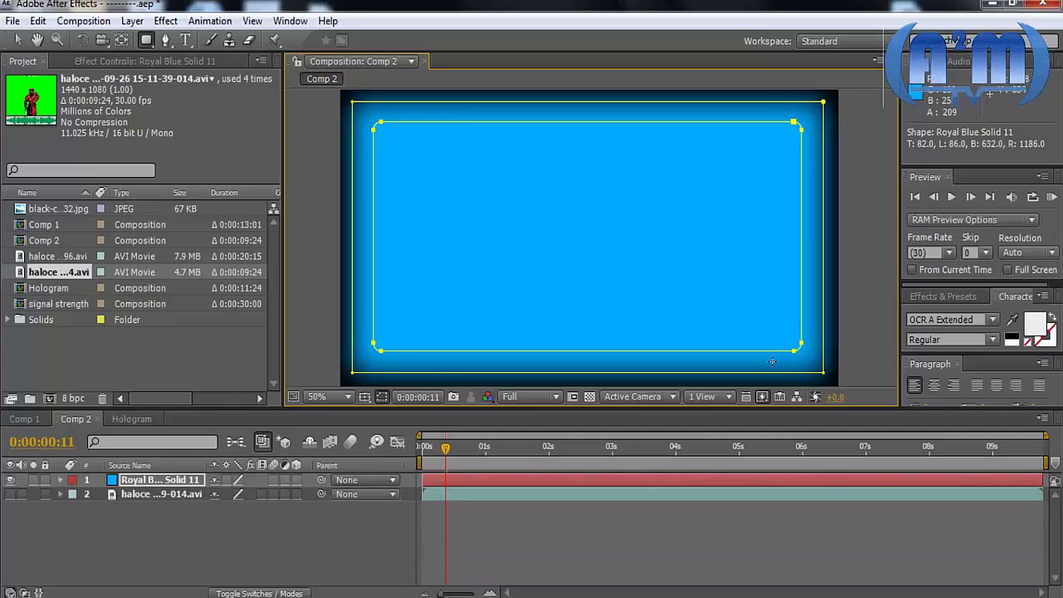
pyautogui.press('f')
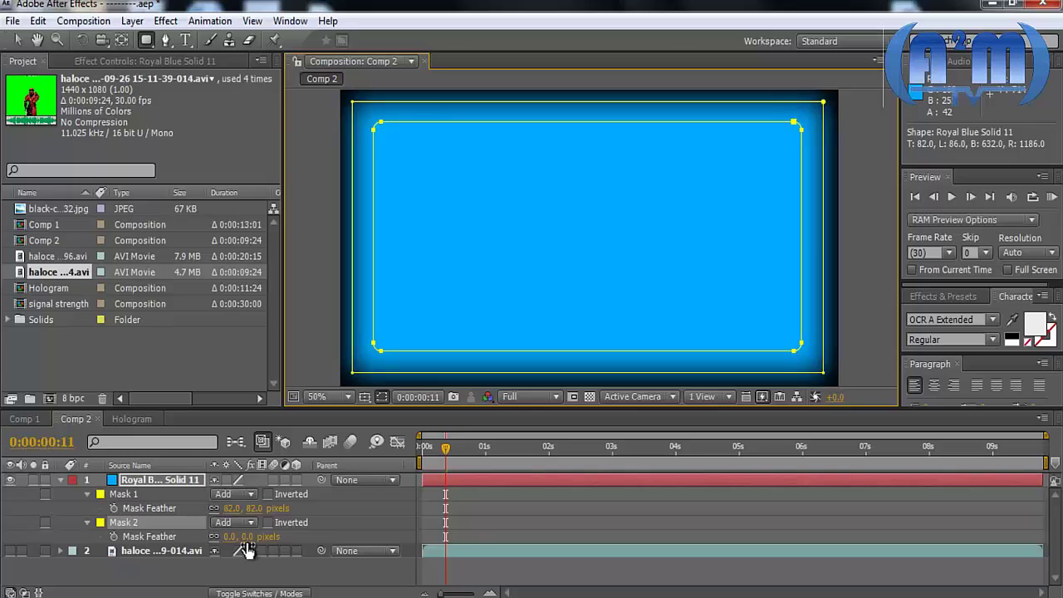
pyautogui.moveTo(239, 536); pyautogui.dragTo(346, 536)
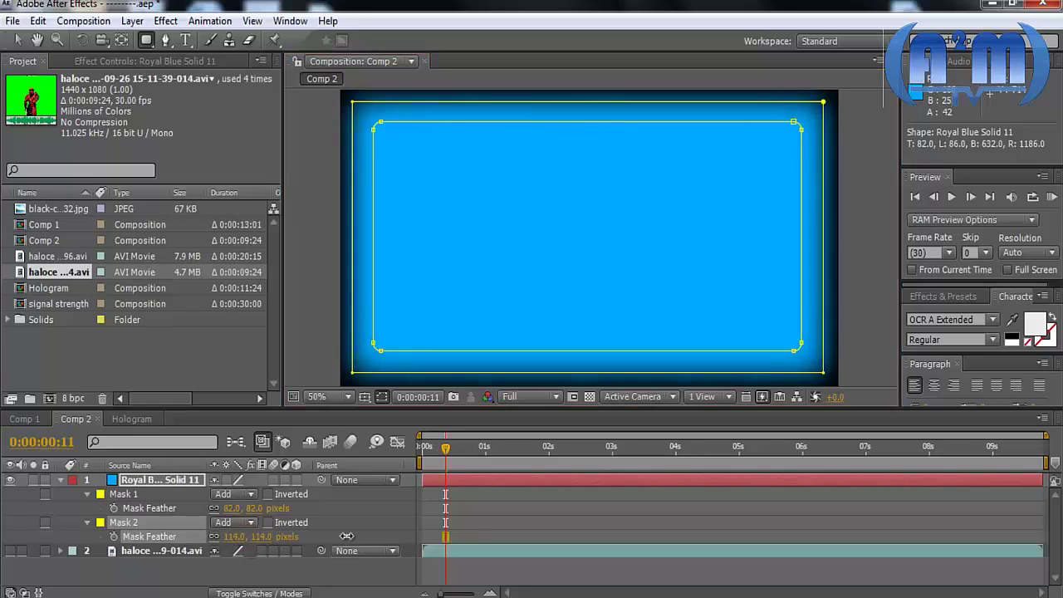
# - Set the inner mask's mode to Subtract and its feather to 221 pixels
pyautogui.click(250, 523)
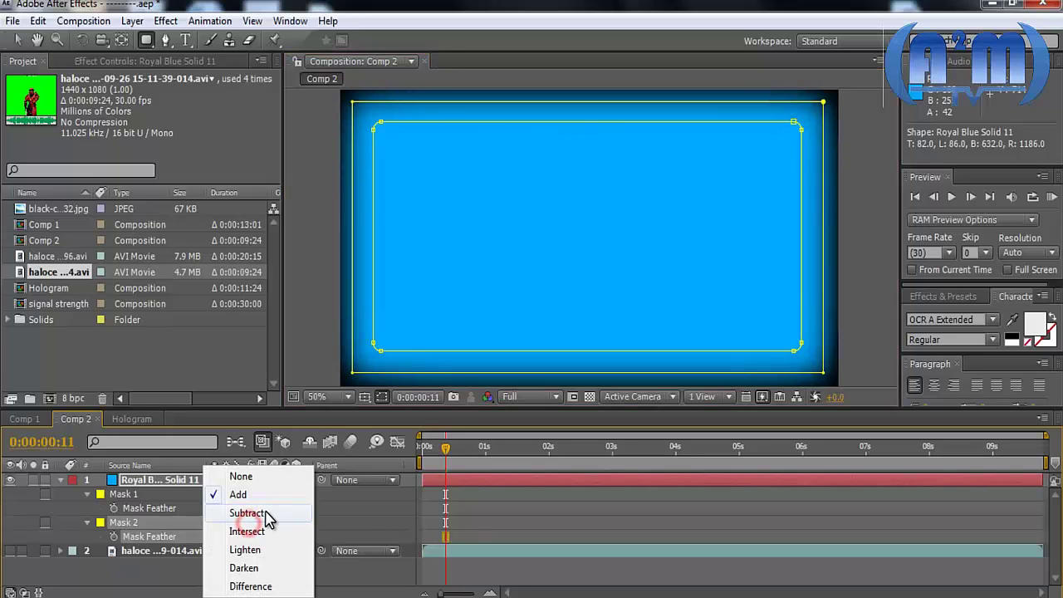
pyautogui.click(268, 514)
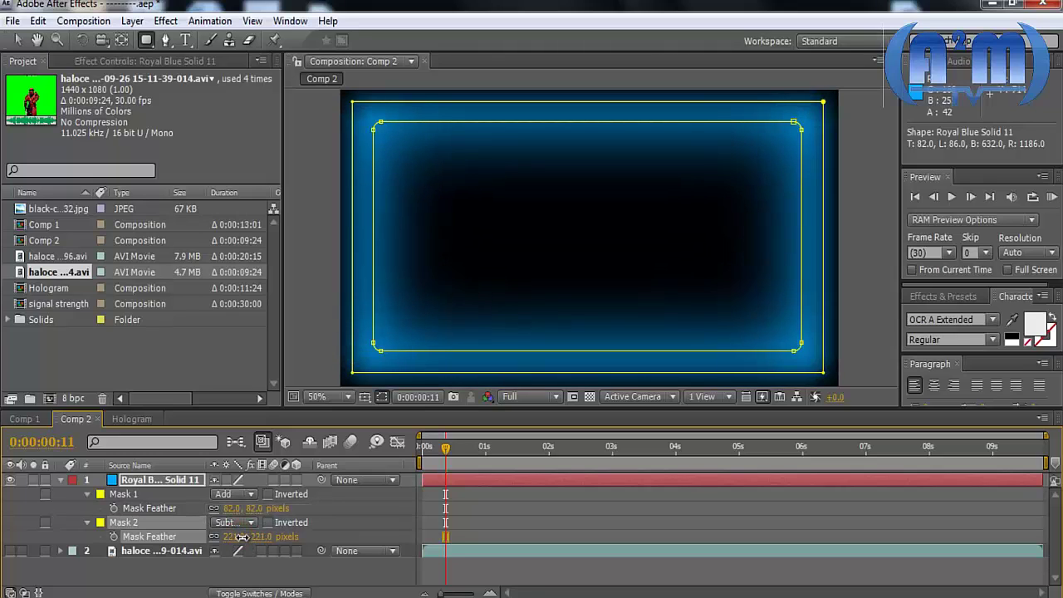
pyautogui.click(60, 481)
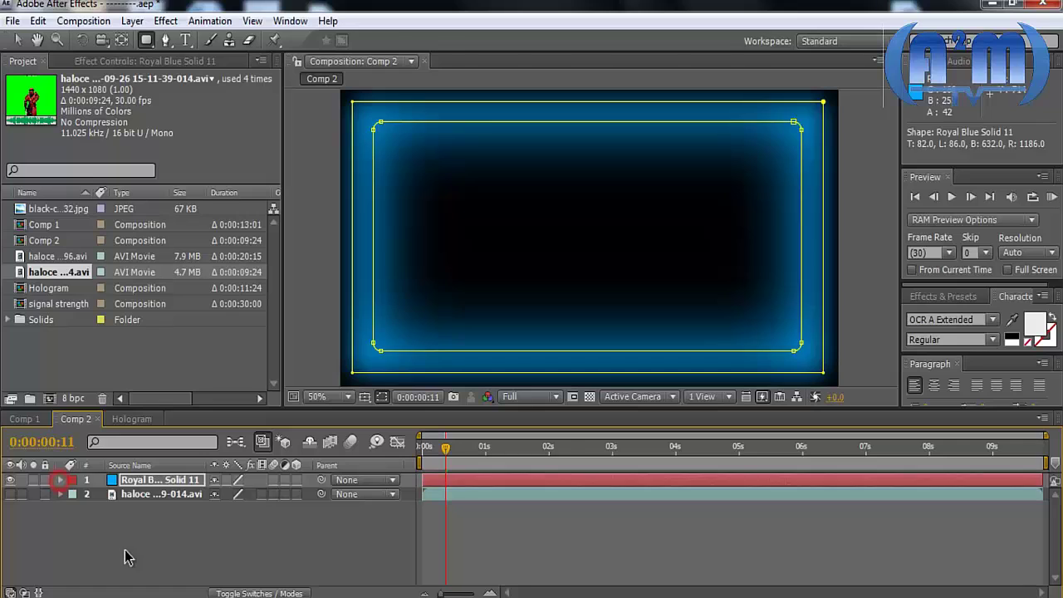
pyautogui.click(123, 557)
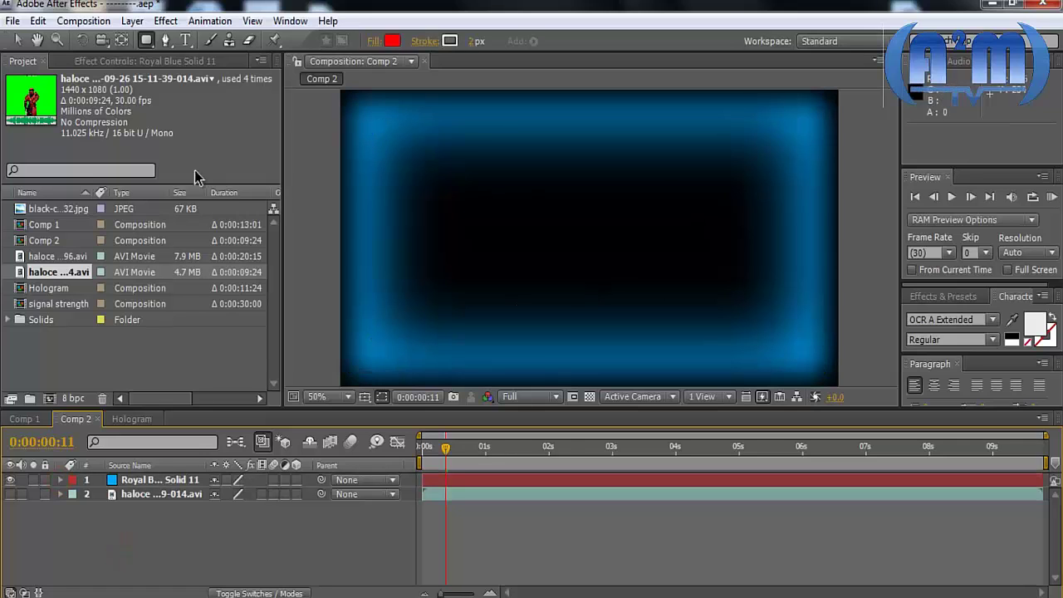
# - Create a second royal blue solid with the default settings and place it beneath the video clip in the layer stack
pyautogui.click(132, 21)
pyautogui.moveTo(154, 39)
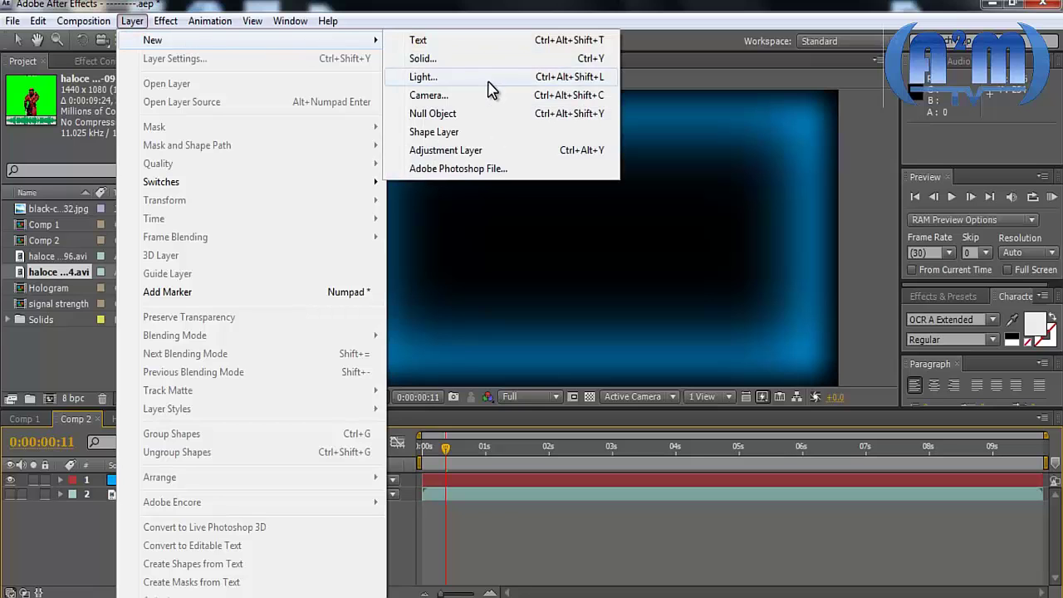
pyautogui.click(423, 58)
pyautogui.click(573, 452)
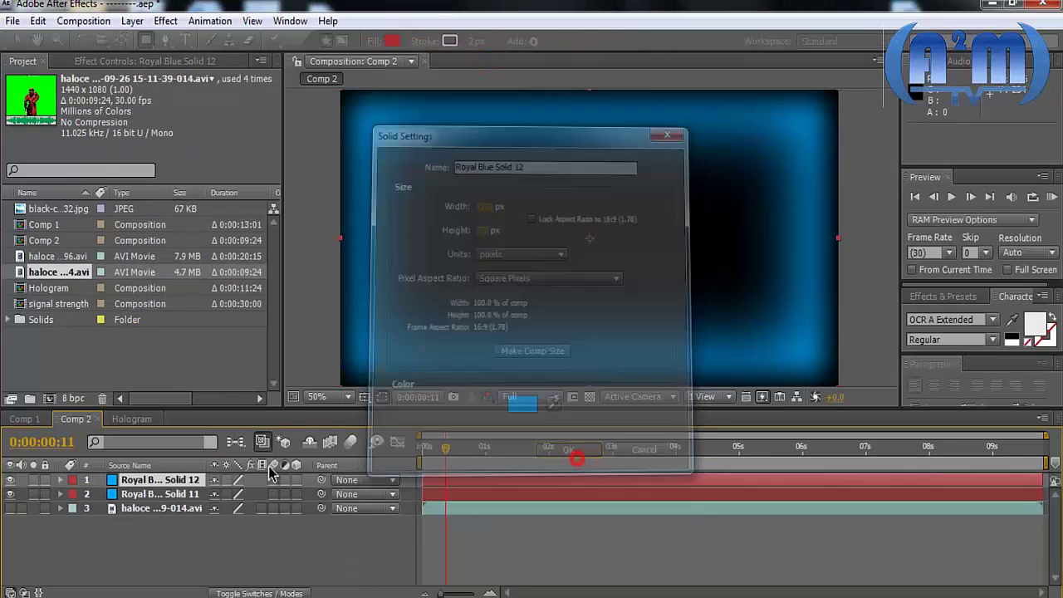
pyautogui.moveTo(185, 479); pyautogui.dragTo(190, 522)
# - Rename the new bottom solid layer as back
pyautogui.press('Return')
pyautogui.write('back')
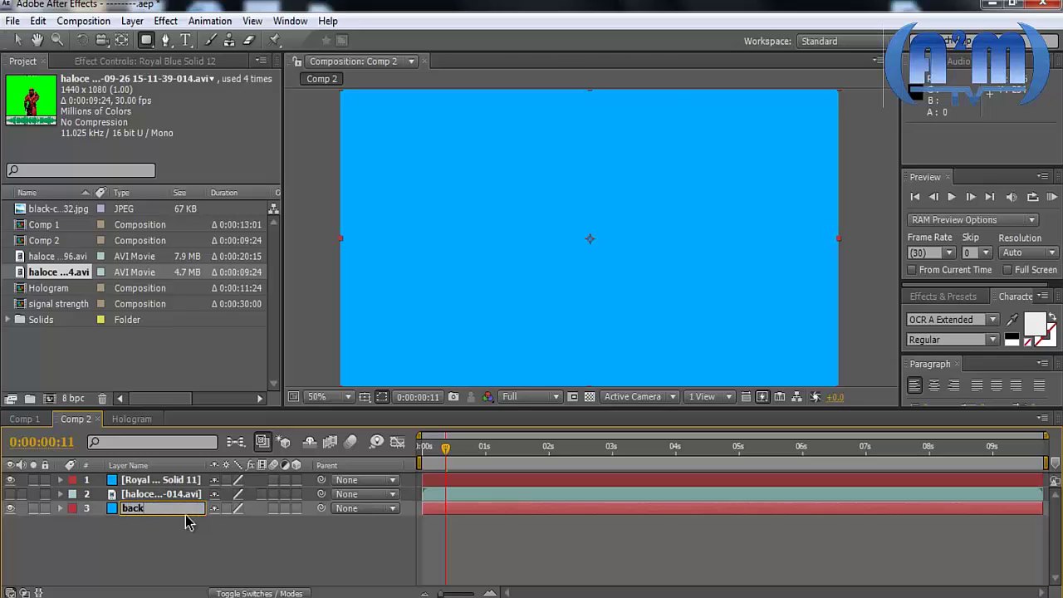
pyautogui.press('Return')
# - Rename the masked royal blue solid layer as edges
pyautogui.click(190, 482)
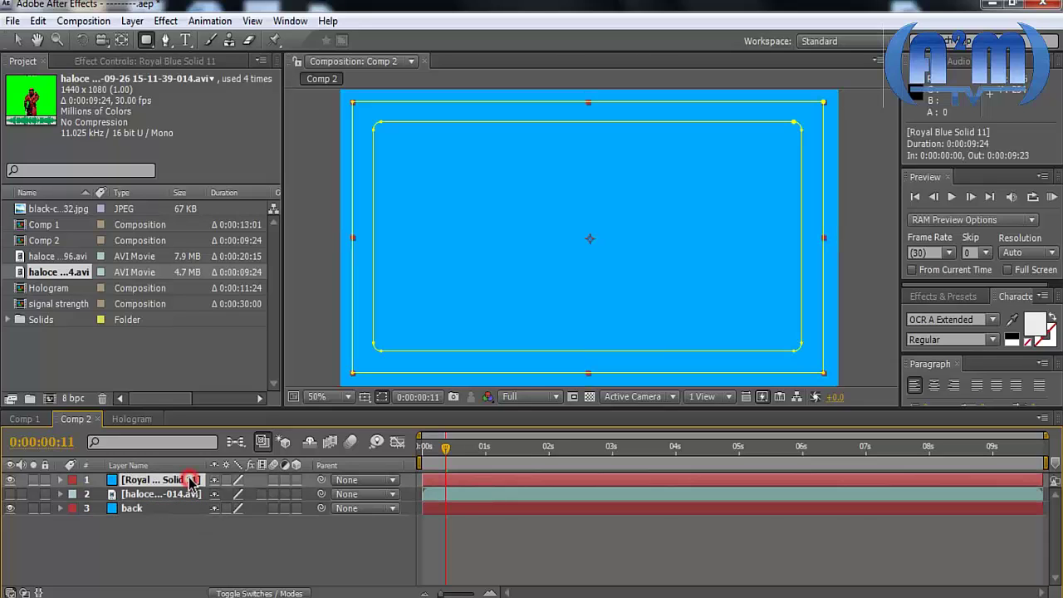
pyautogui.press('Return')
pyautogui.write('ed')
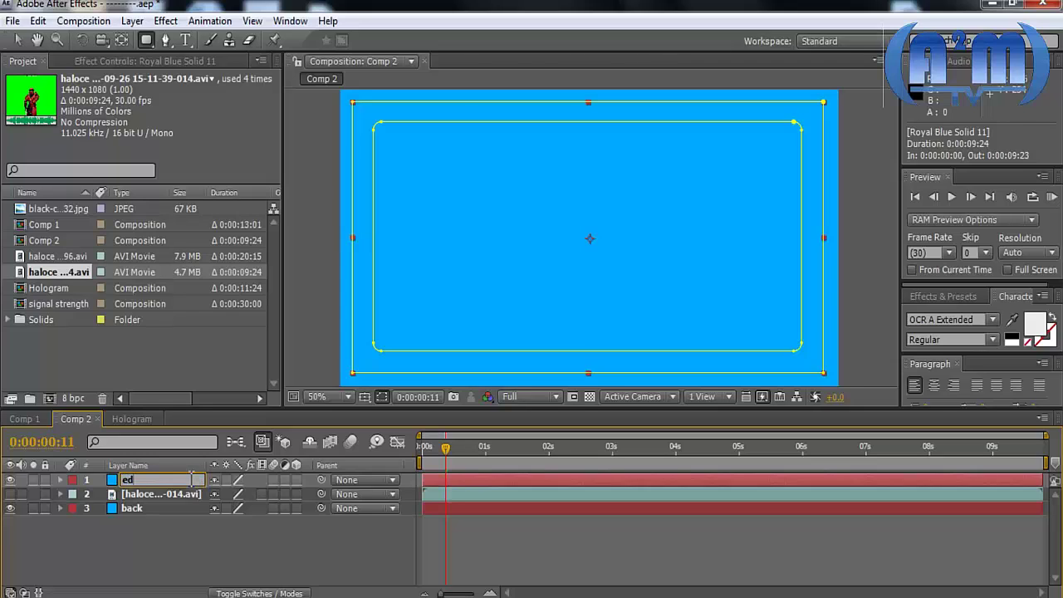
pyautogui.write('ges')
pyautogui.press('Return')
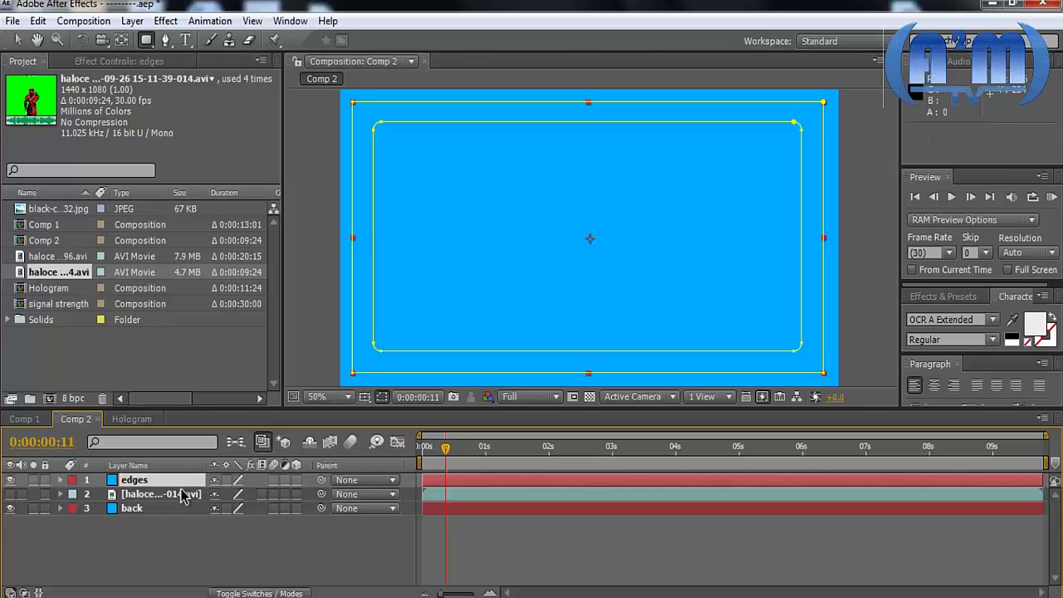
# - Rename the green-screen video layer as footage
pyautogui.click(182, 495)
pyautogui.press('Return')
pyautogui.write('footage')
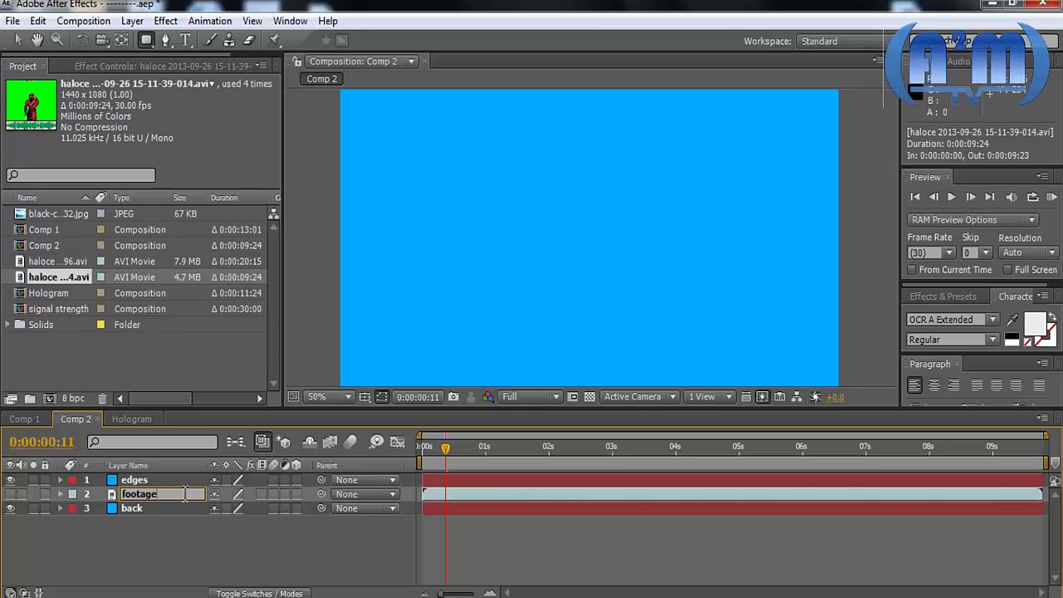
pyautogui.press('Return')
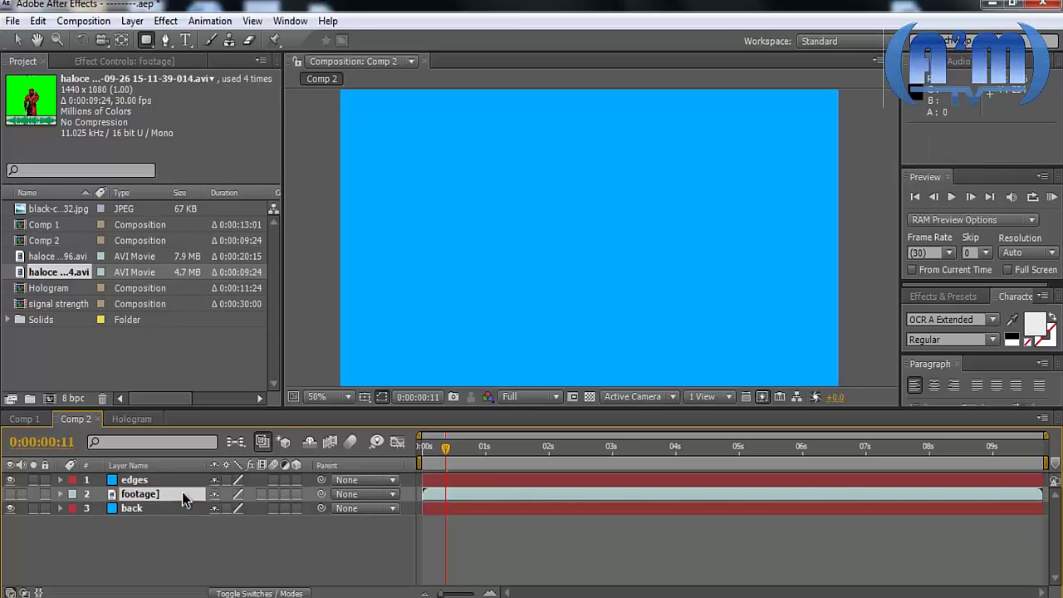
# - Commit the video layer's name as footage without the stray closing bracket
pyautogui.press('Return')
pyautogui.press('Return')
pyautogui.click(185, 539)
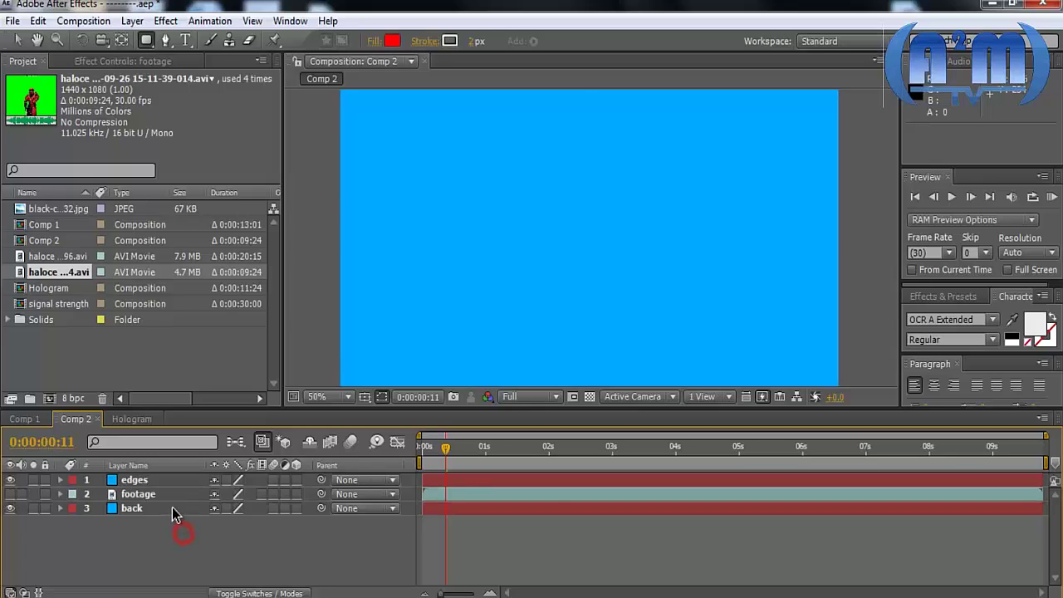
# - Draw a rounded rectangle mask about 1100 by 504 px on the back solid, inside the glowing border, hiding the layer while drawing
pyautogui.click(171, 508)
pyautogui.click(10, 509)
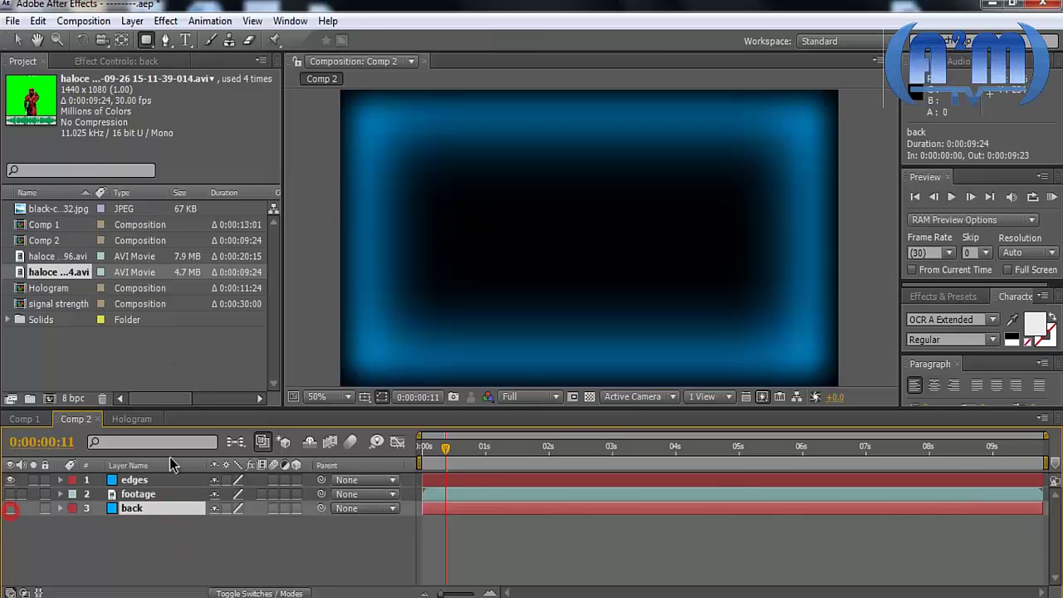
pyautogui.moveTo(378, 131)
pyautogui.mouseDown()
pyautogui.moveTo(675, 310)
pyautogui.moveTo(803, 340)
pyautogui.mouseUp()
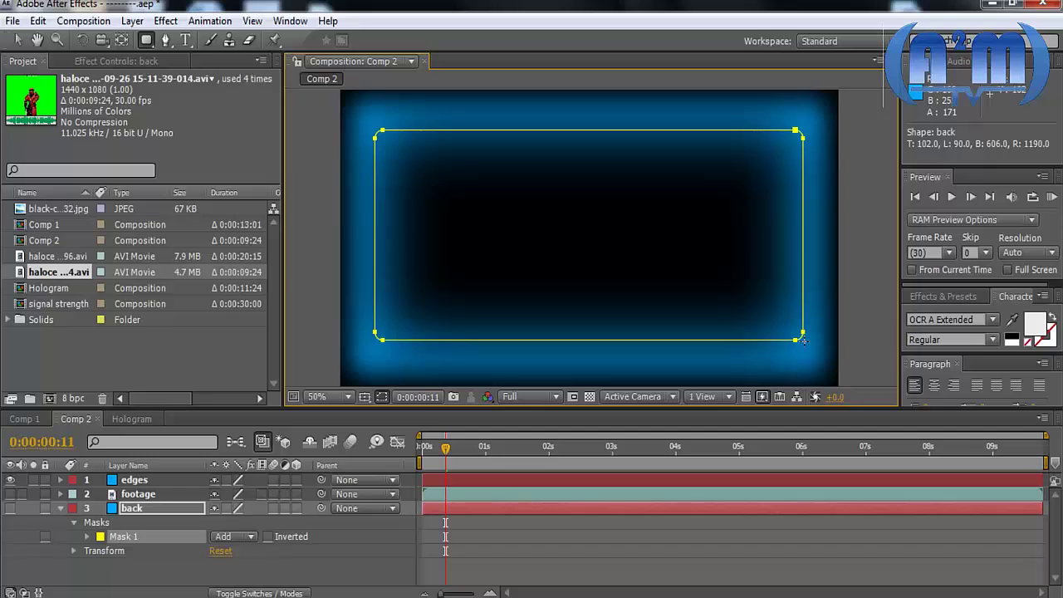
pyautogui.click(10, 507)
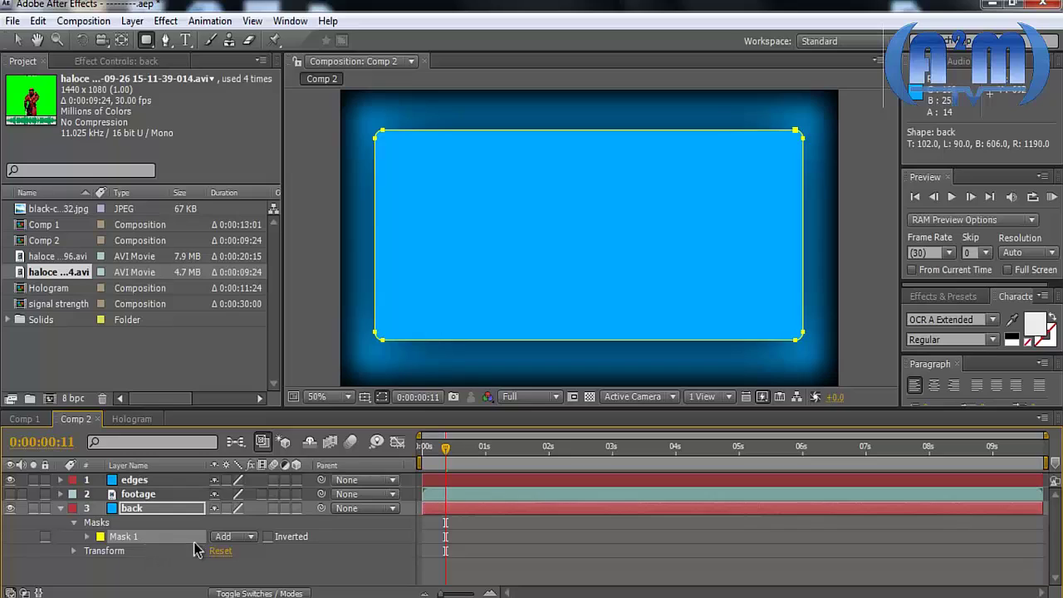
# - Feather the back solid's mask to 73 pixels and lower the layer's opacity to 26%
pyautogui.press('f')
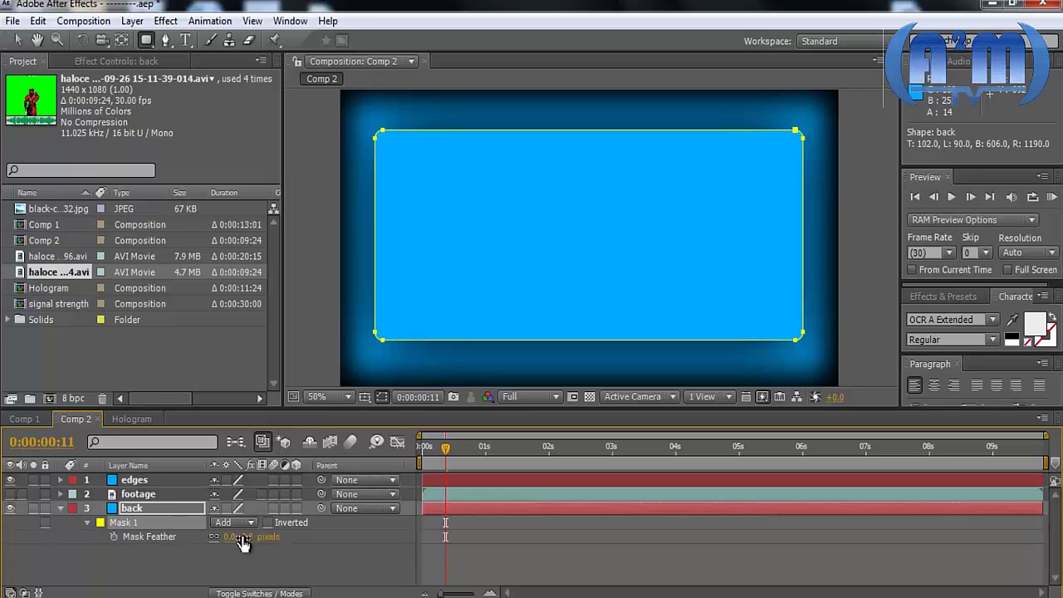
pyautogui.moveTo(248, 536); pyautogui.dragTo(305, 542)
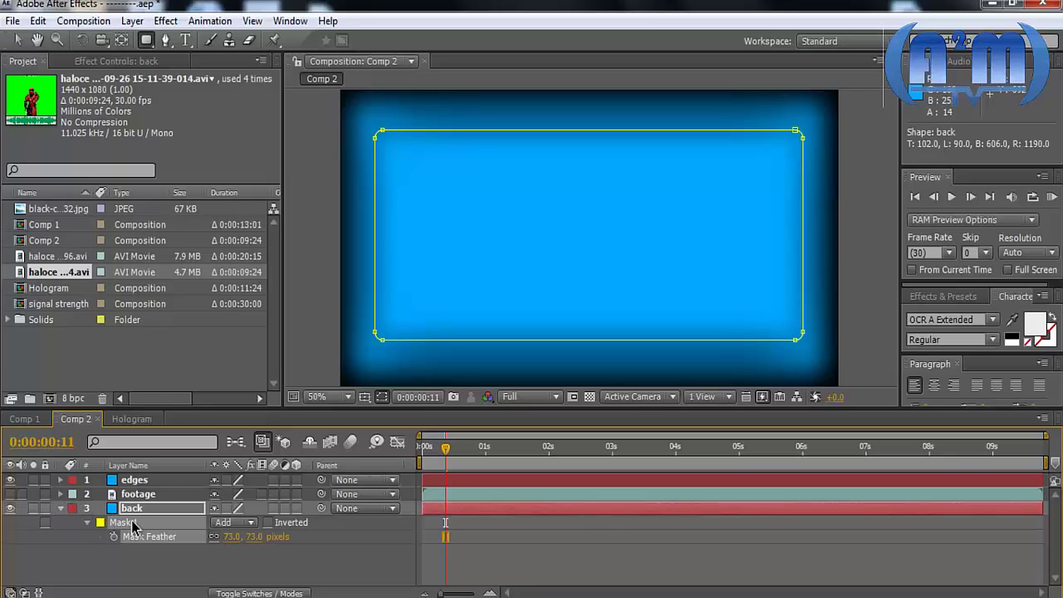
pyautogui.press('t')
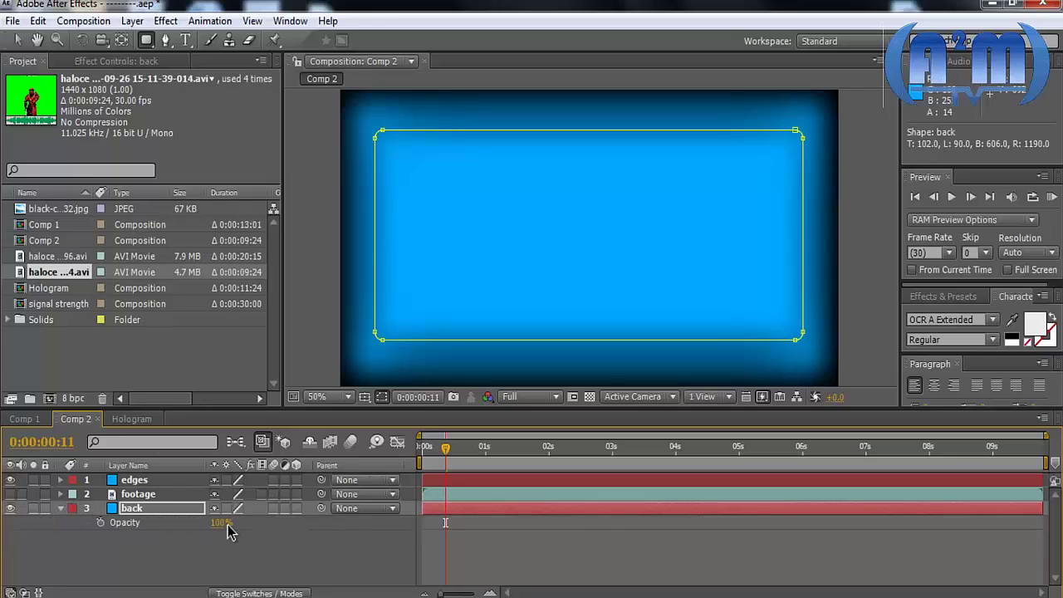
pyautogui.click(60, 508)
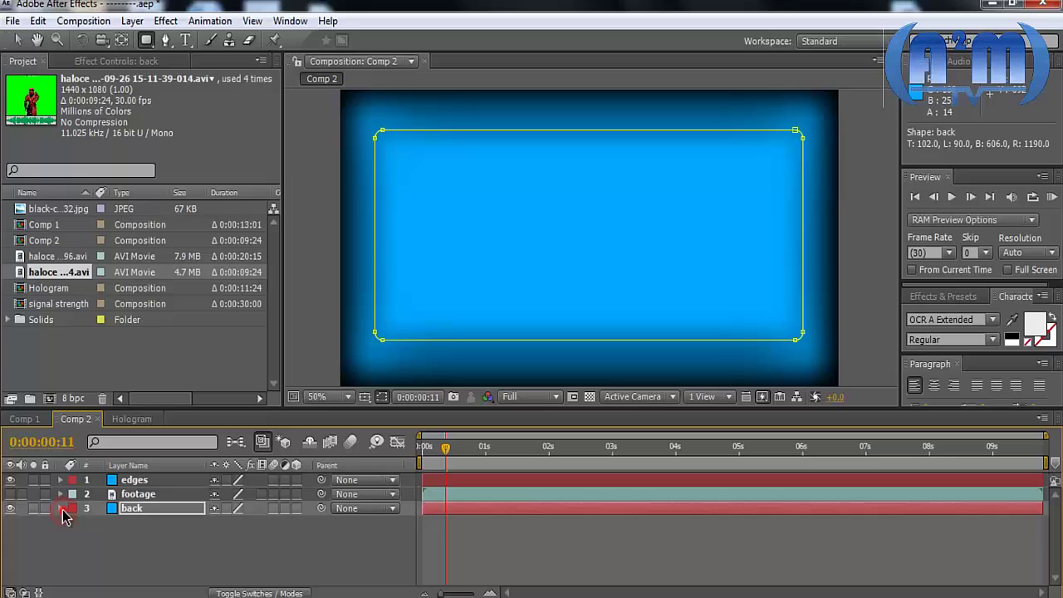
pyautogui.click(61, 508)
pyautogui.press('t')
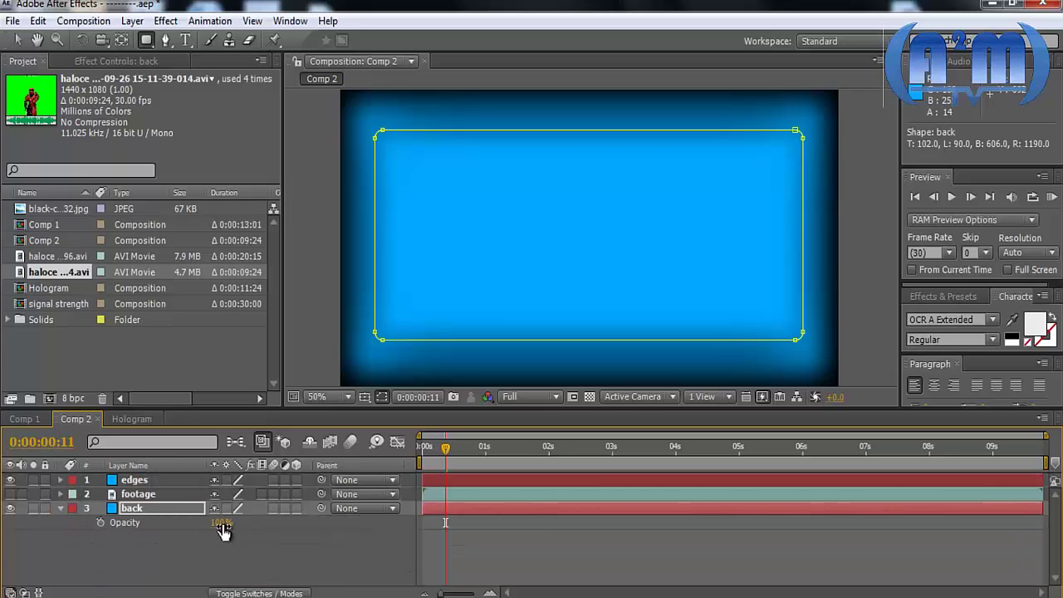
pyautogui.moveTo(222, 522); pyautogui.dragTo(161, 523)
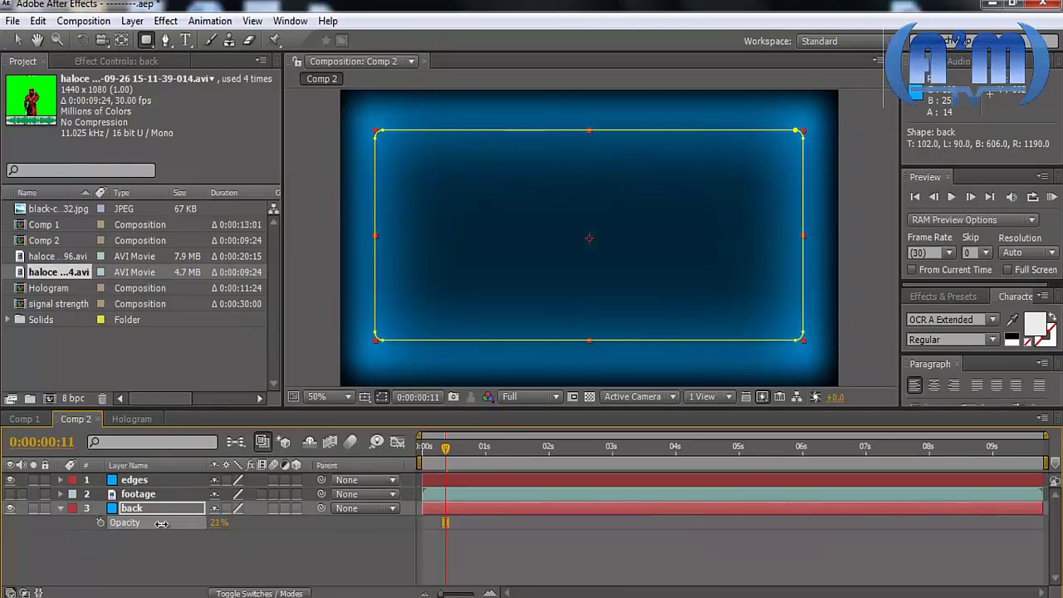
pyautogui.click(202, 579)
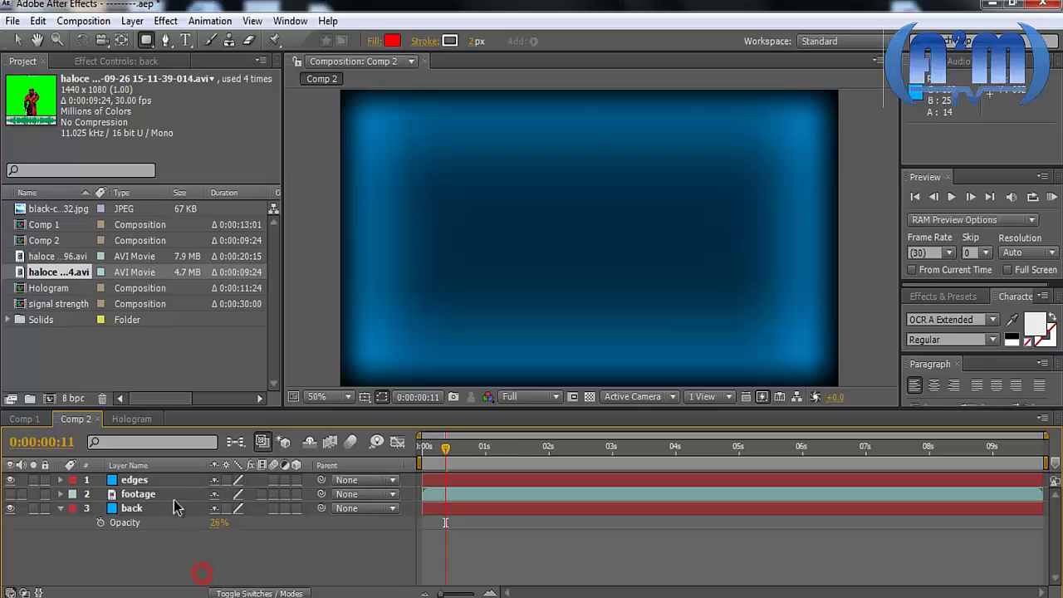
# - Reduce the feather of the edges layer's subtracting inner mask to about 180 pixels
pyautogui.click(135, 479)
pyautogui.press('f')
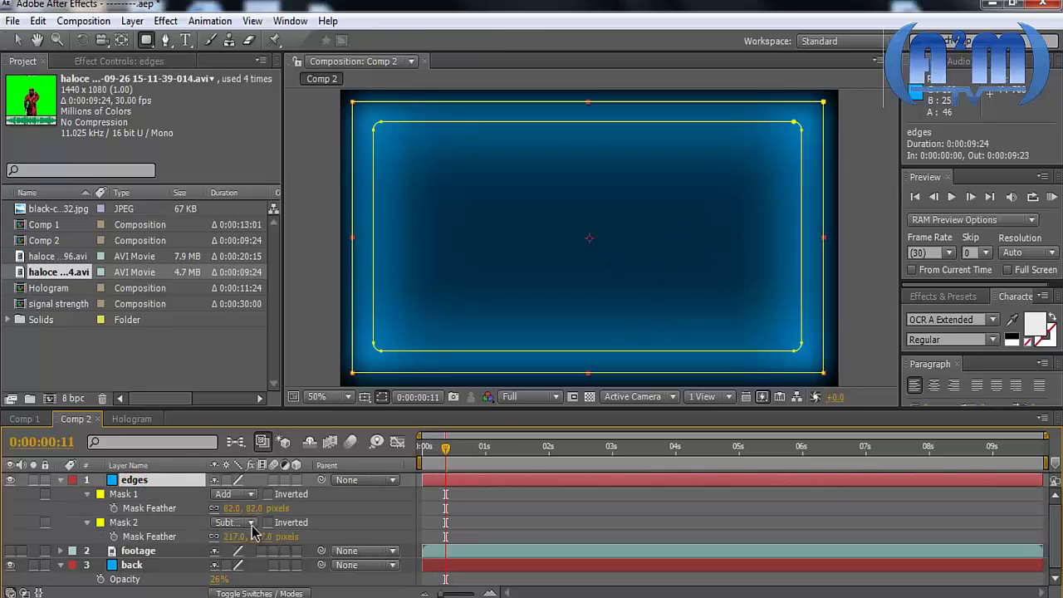
pyautogui.moveTo(233, 537); pyautogui.dragTo(214, 536)
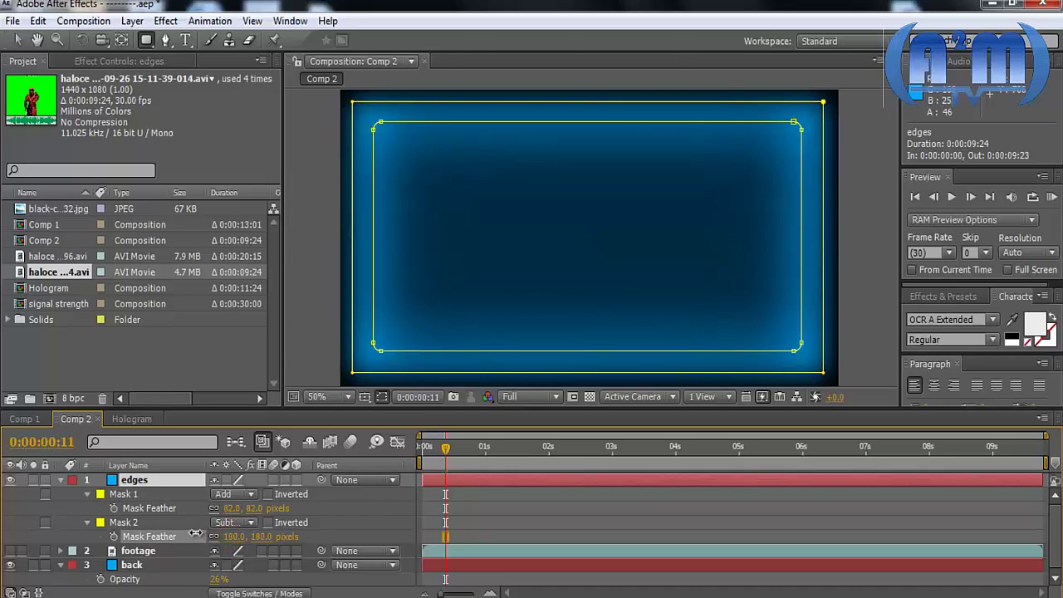
pyautogui.click(60, 480)
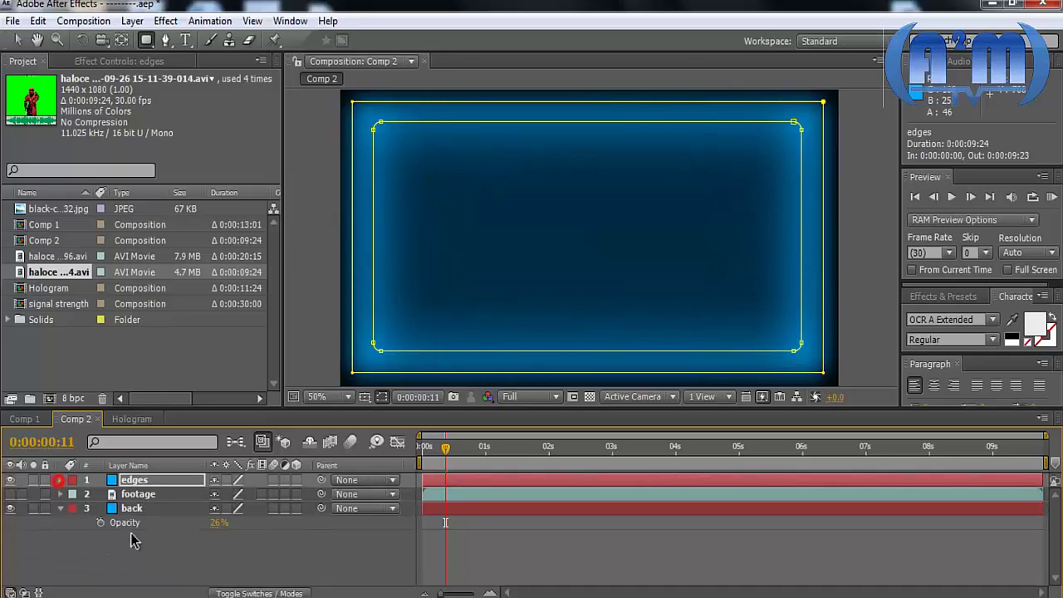
pyautogui.click(184, 567)
pyautogui.click(60, 508)
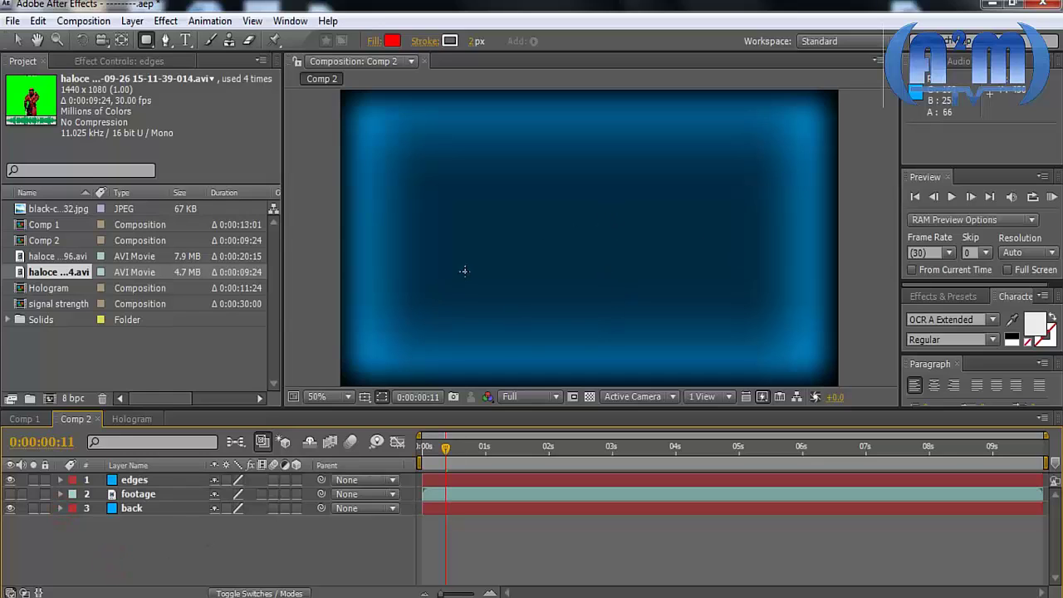
# - Check the finished Hologram composition for reference, return to Comp 2 and turn on the footage layer's visibility
pyautogui.click(128, 418)
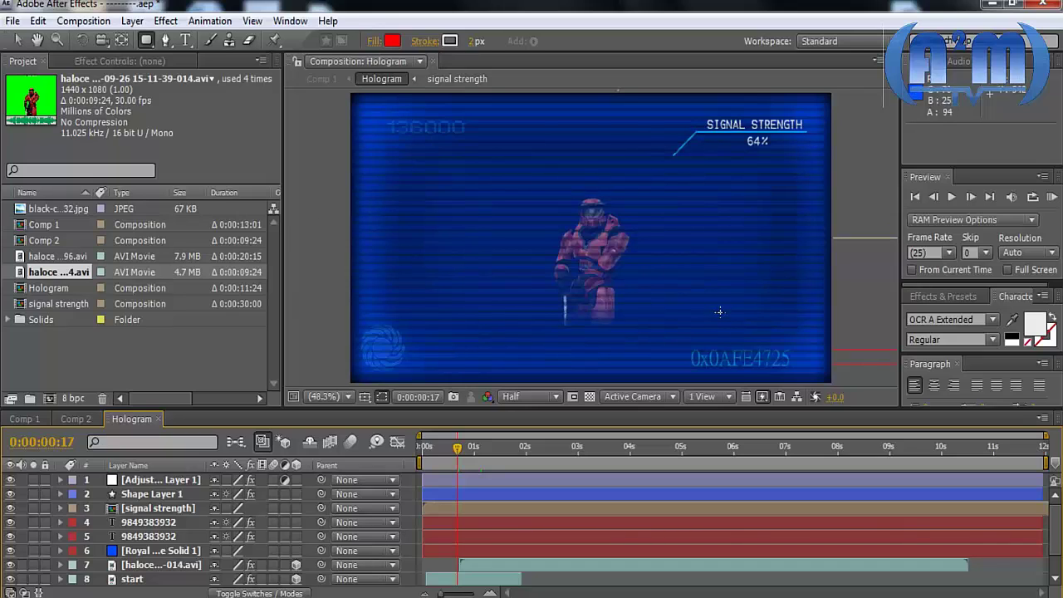
pyautogui.click(73, 419)
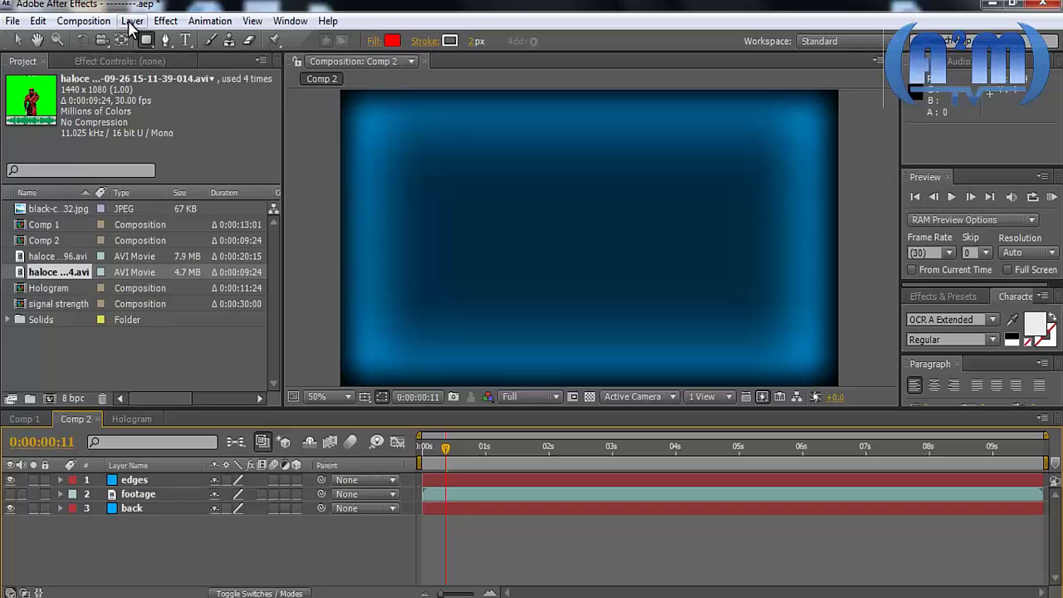
pyautogui.click(10, 494)
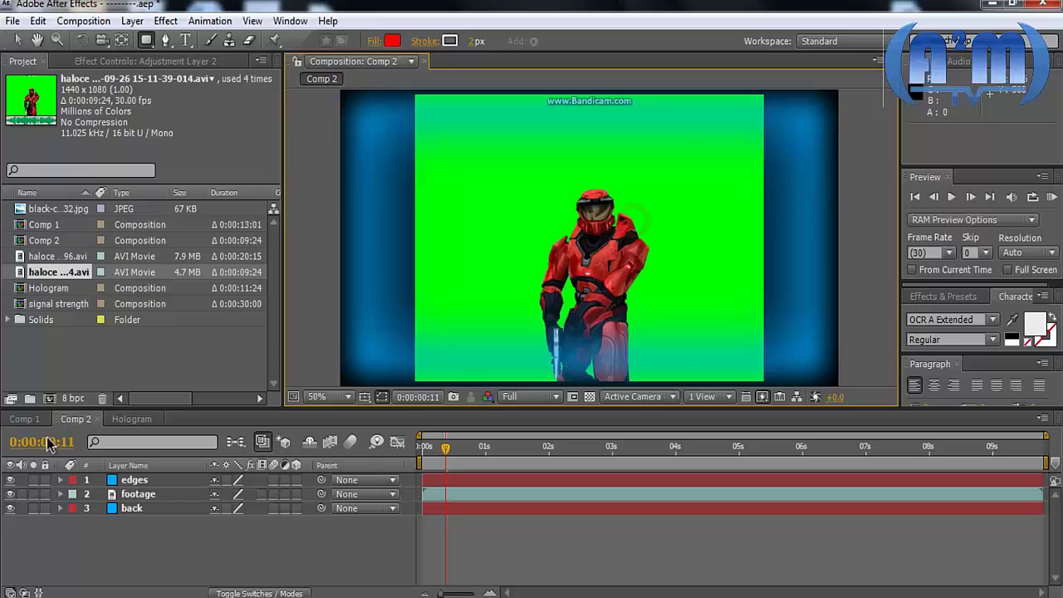
pyautogui.click(18, 39)
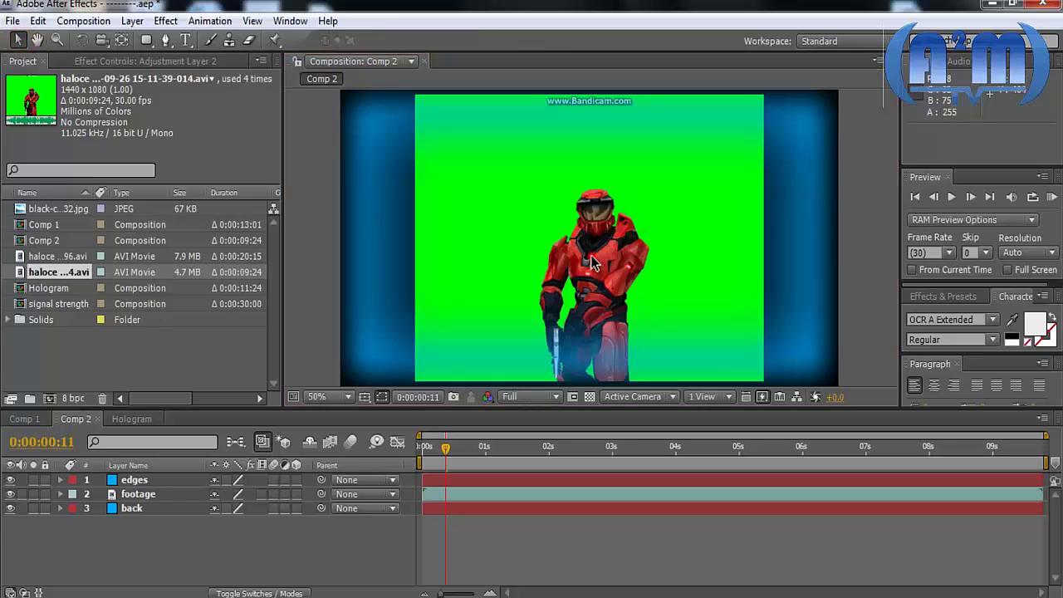
pyautogui.click(590, 259)
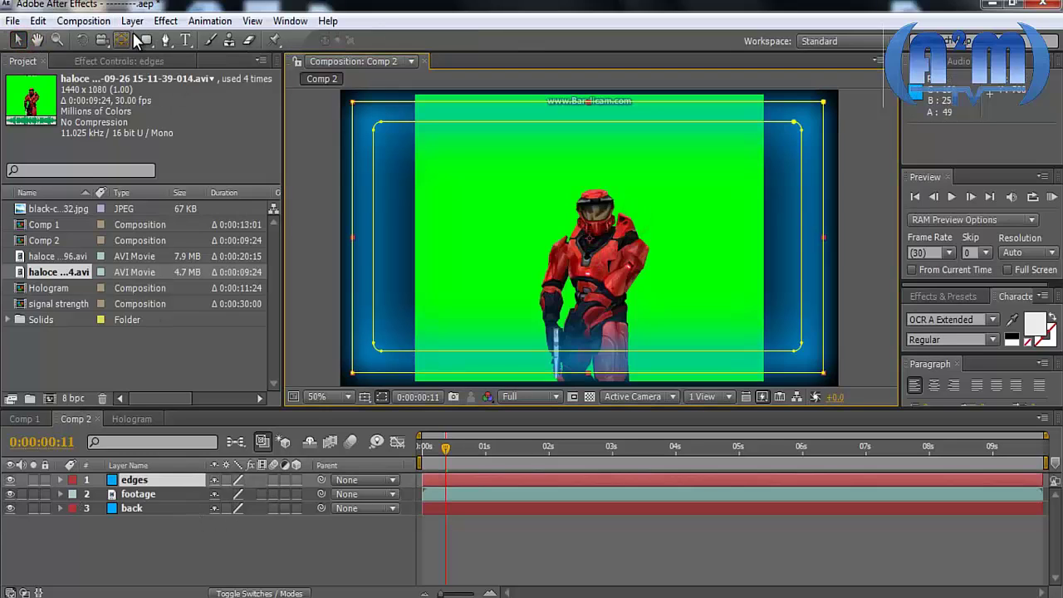
pyautogui.click(166, 21)
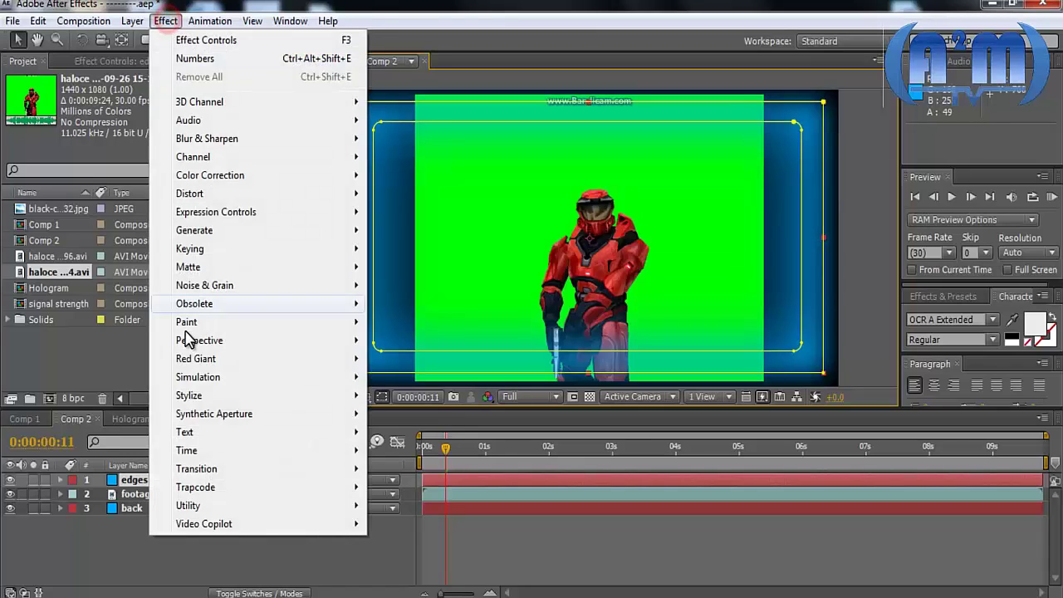
pyautogui.moveTo(258, 249)
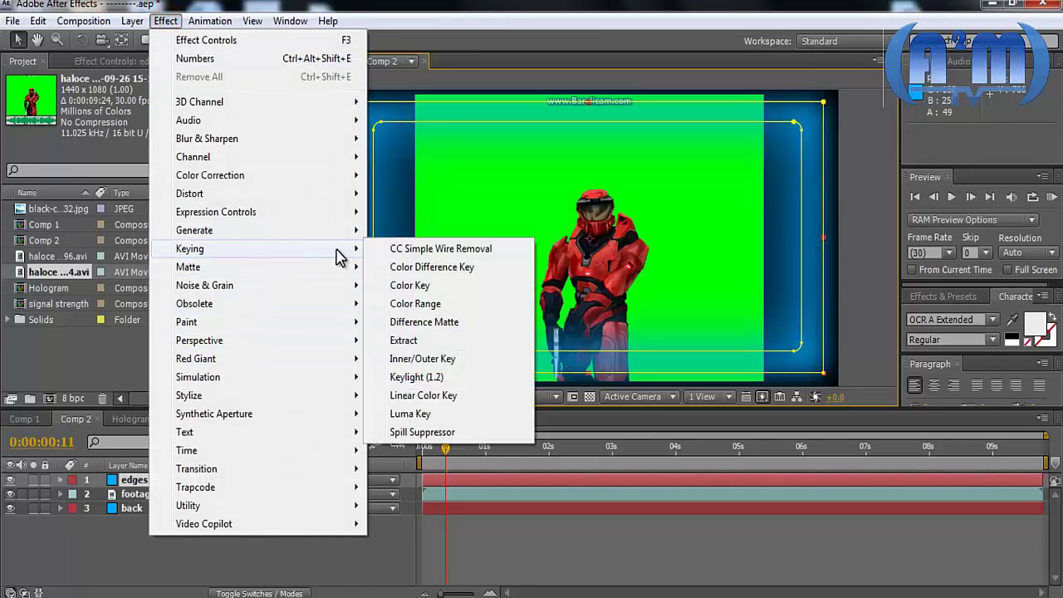
pyautogui.click(405, 376)
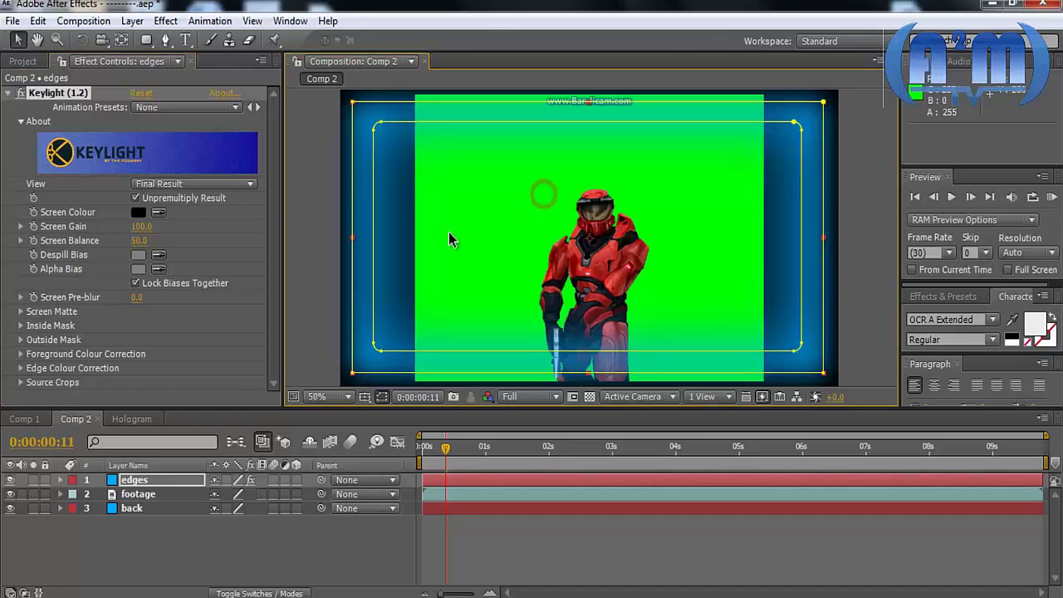
pyautogui.click(138, 493)
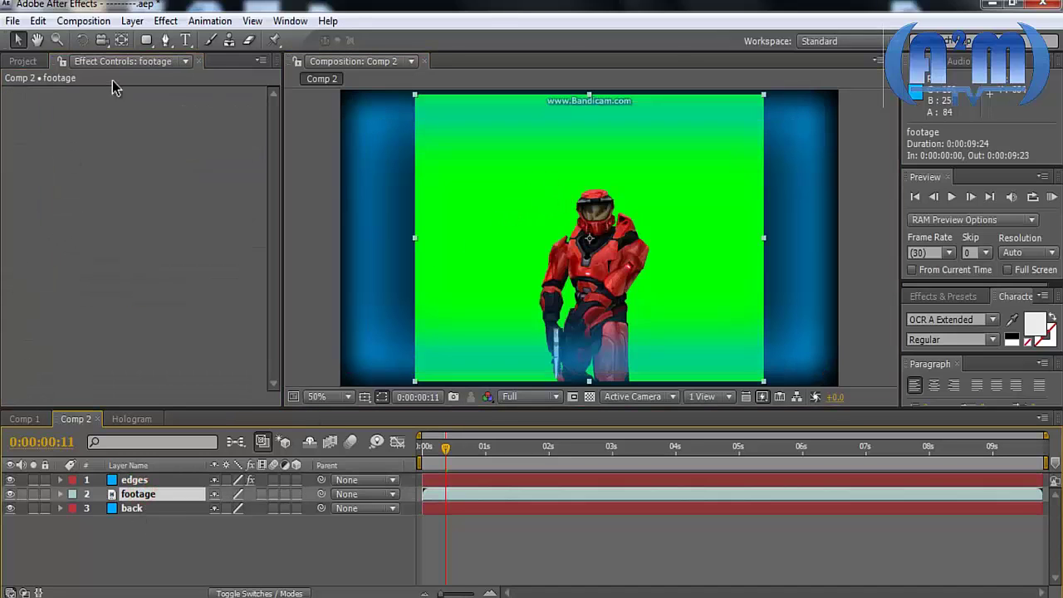
pyautogui.click(133, 479)
pyautogui.click(62, 95)
pyautogui.press('Delete')
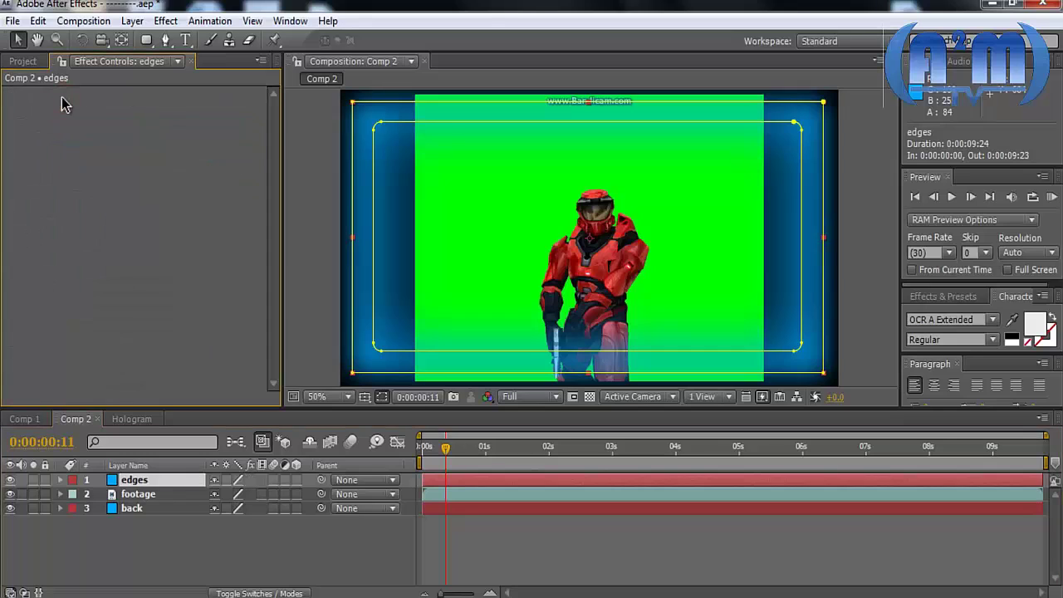
# - Apply Keylight (1.2) to the footage layer and sample the green background as its Screen Colour
pyautogui.click(162, 498)
pyautogui.click(165, 21)
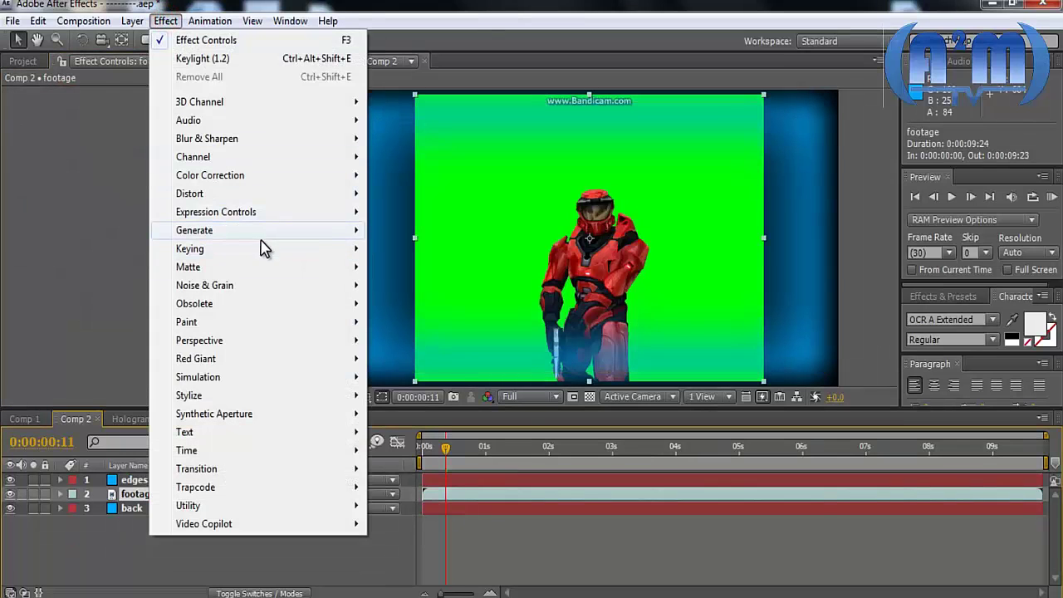
pyautogui.moveTo(270, 248)
pyautogui.click(415, 377)
pyautogui.click(158, 213)
pyautogui.click(521, 197)
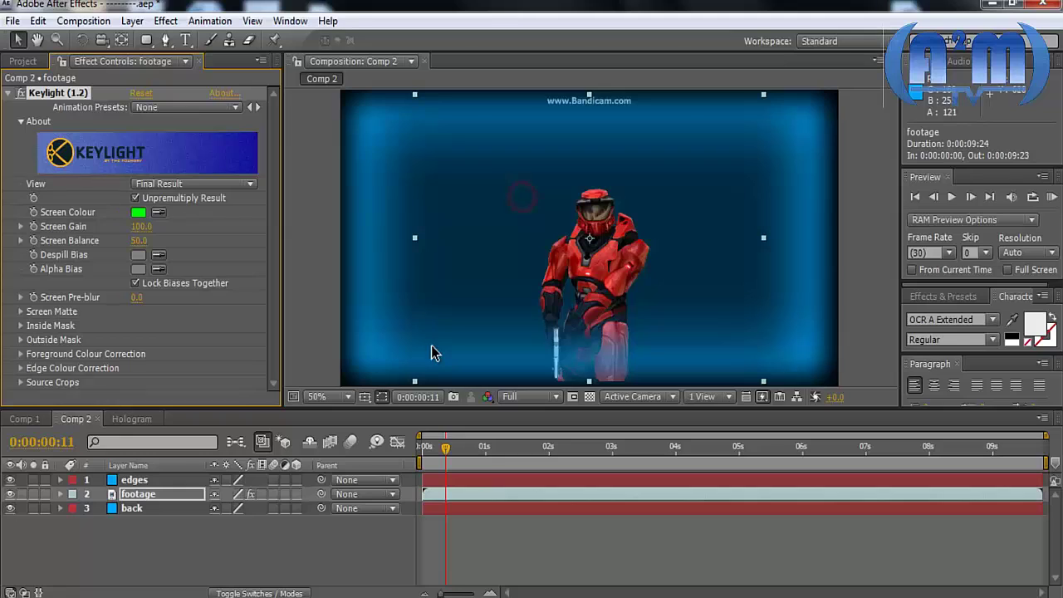
# - Raise Keylight's Screen Gain to 109 on the footage while inspecting the keyed character up close
pyautogui.moveTo(597, 247)
pyautogui.mouseDown()
pyautogui.moveTo(597, 218)
pyautogui.moveTo(588, 246)
pyautogui.mouseUp()
pyautogui.press('.')
pyautogui.press('.')
pyautogui.press('.')
pyautogui.press('.')
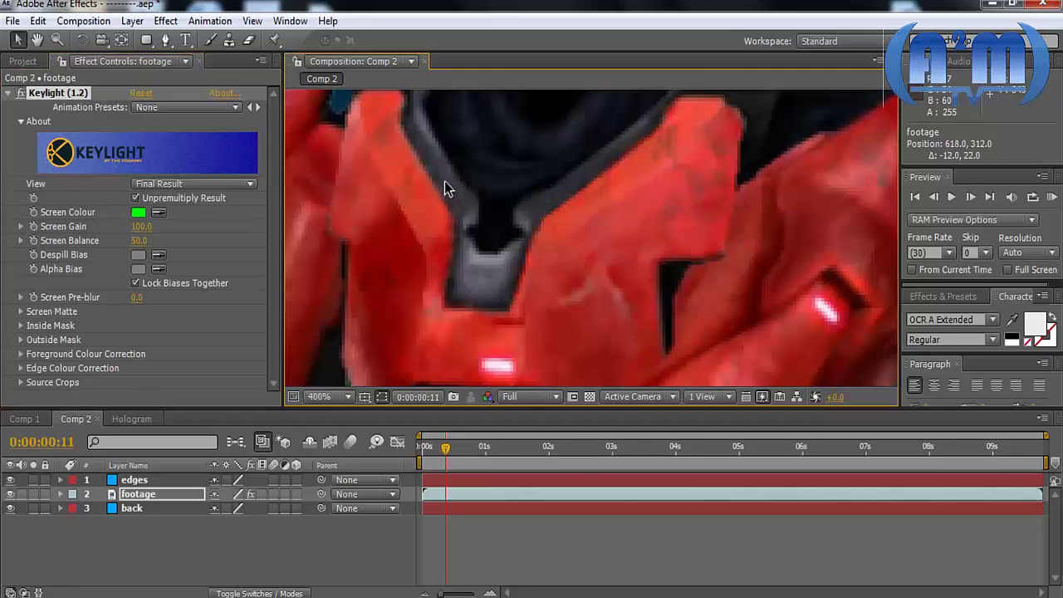
pyautogui.moveTo(423, 189); pyautogui.dragTo(509, 292)
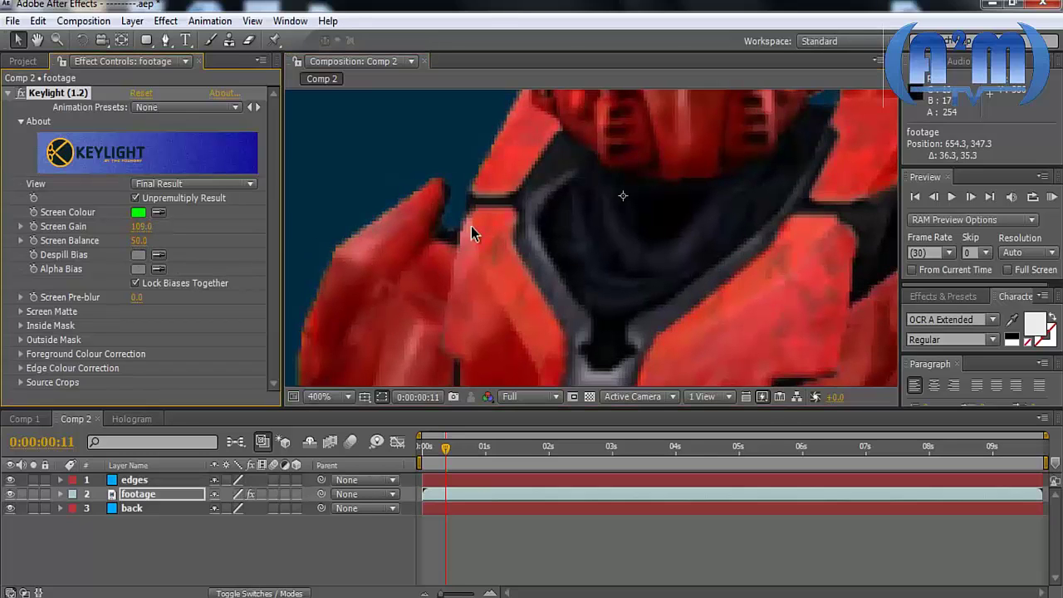
pyautogui.scroll(-3, 618, 238)
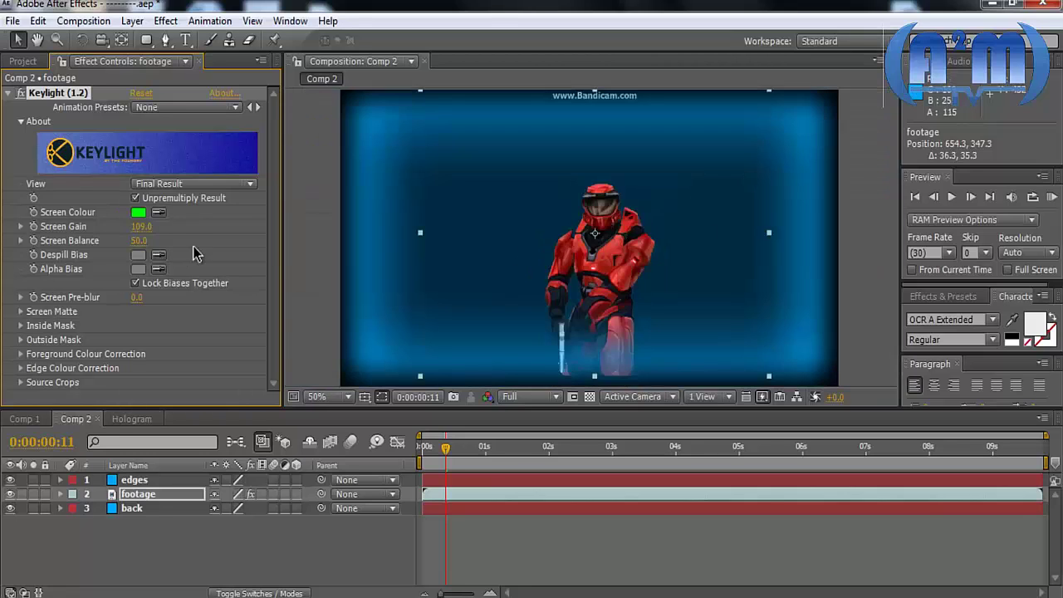
pyautogui.scroll(4, 522, 253)
pyautogui.scroll(-4, 321, 230)
# - Scale the keyed footage down to fit inside the glowing frame and position it at about 616, 351
pyautogui.moveTo(686, 260); pyautogui.dragTo(665, 249)
pyautogui.moveTo(590, 231); pyautogui.dragTo(579, 318)
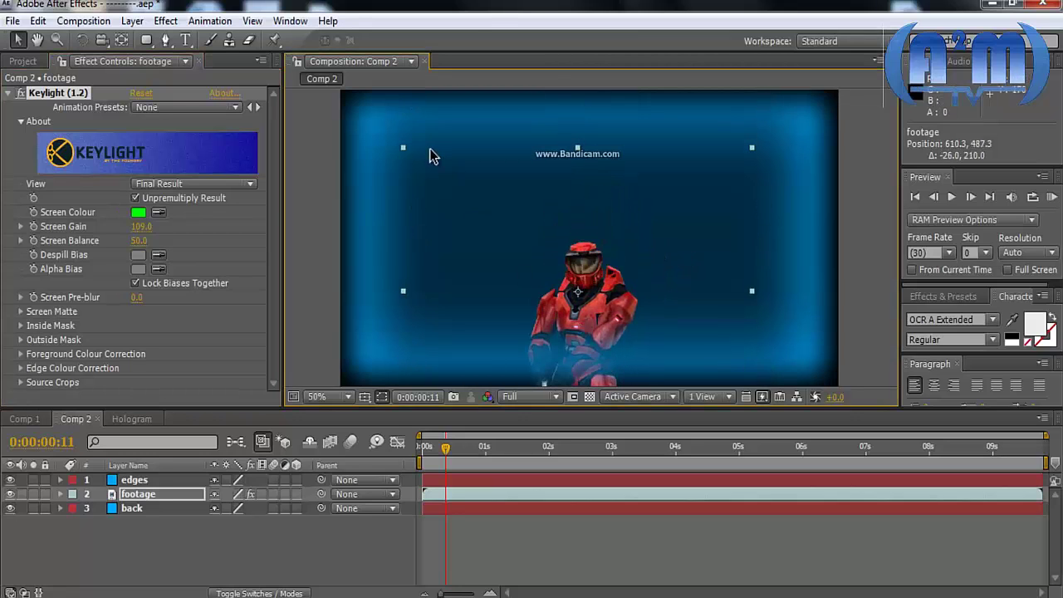
pyautogui.moveTo(403, 149); pyautogui.dragTo(440, 112)
pyautogui.moveTo(595, 226); pyautogui.dragTo(593, 242)
pyautogui.click(9, 93)
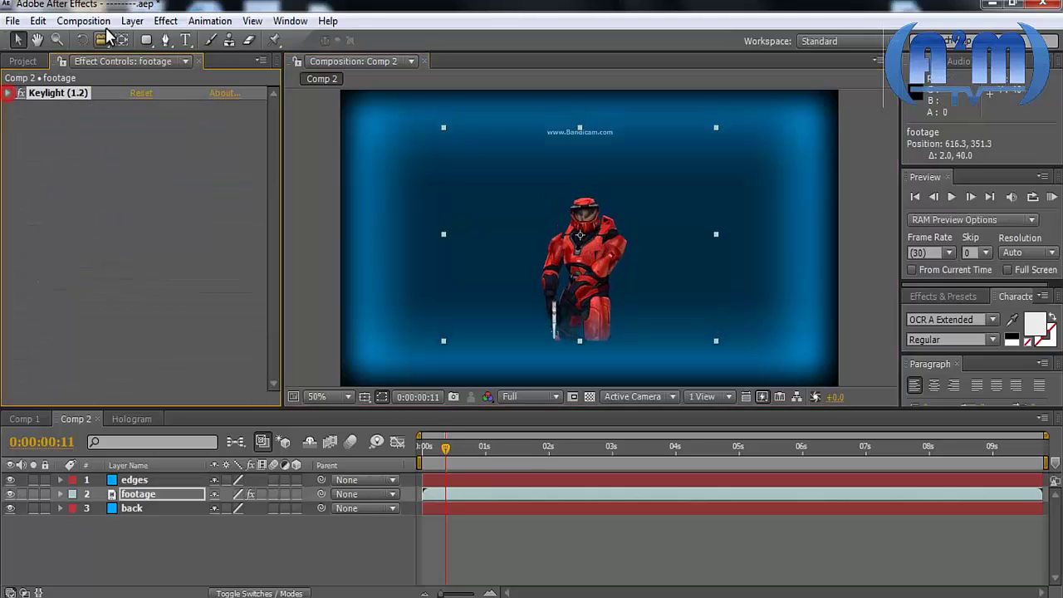
# - Mask out the Bandicam watermark on the footage layer with a wide rectangular mask set to Subtract
pyautogui.click(147, 40)
pyautogui.click(199, 40)
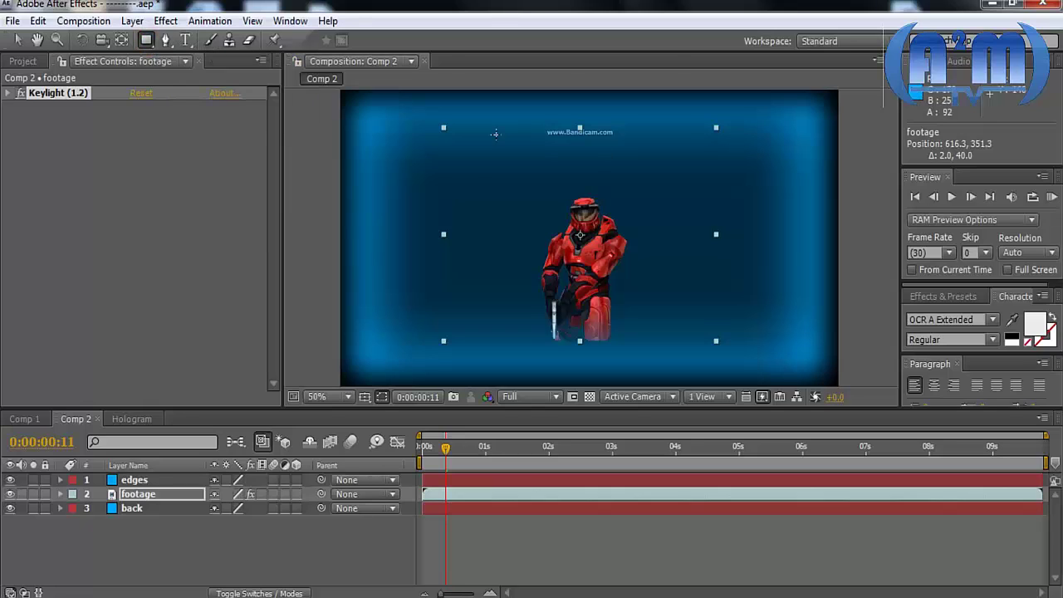
pyautogui.moveTo(427, 117); pyautogui.dragTo(750, 138)
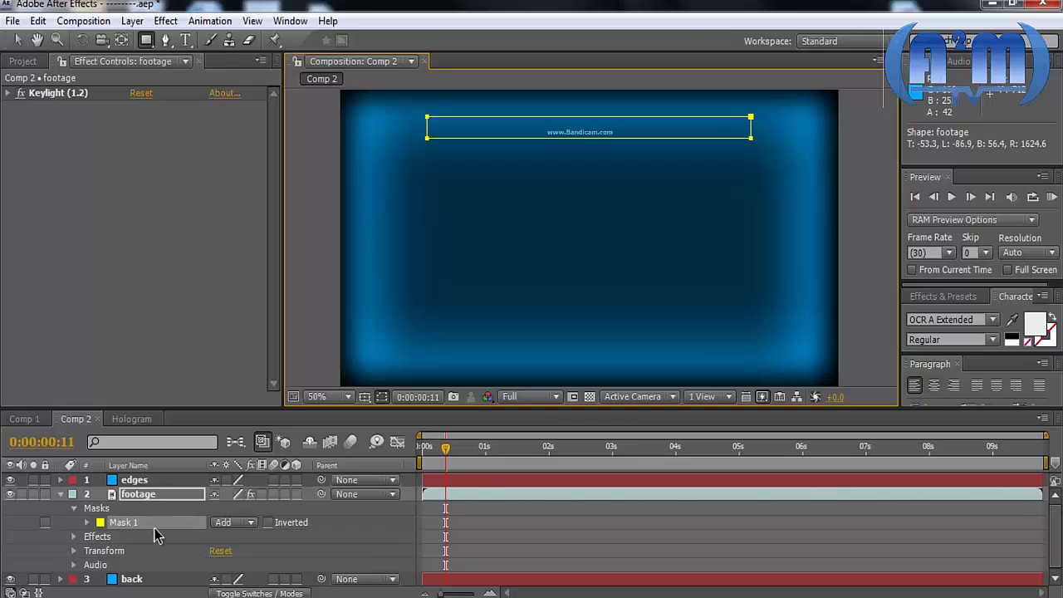
pyautogui.click(245, 521)
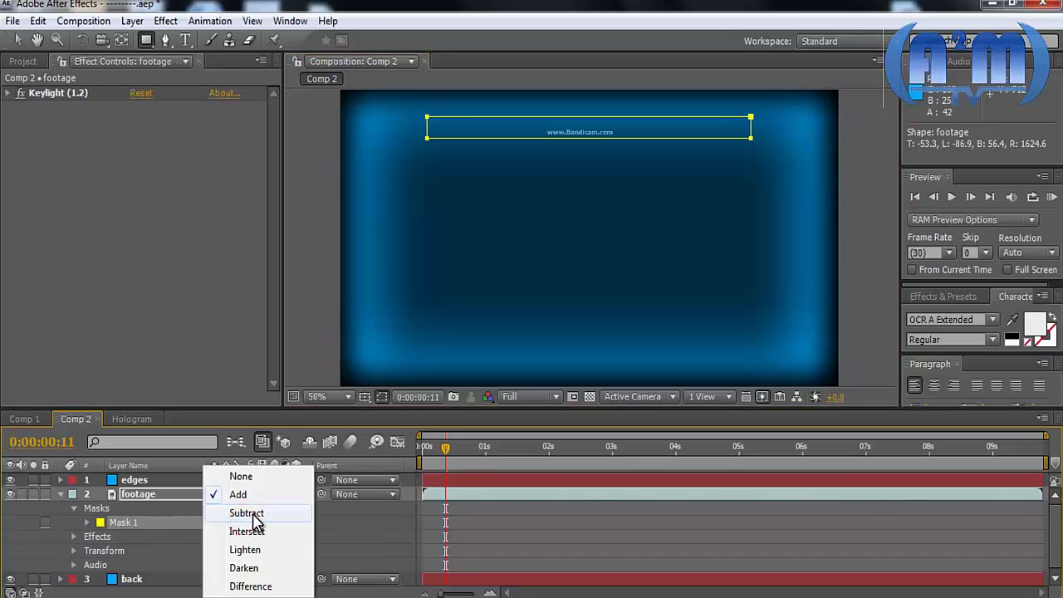
pyautogui.click(254, 514)
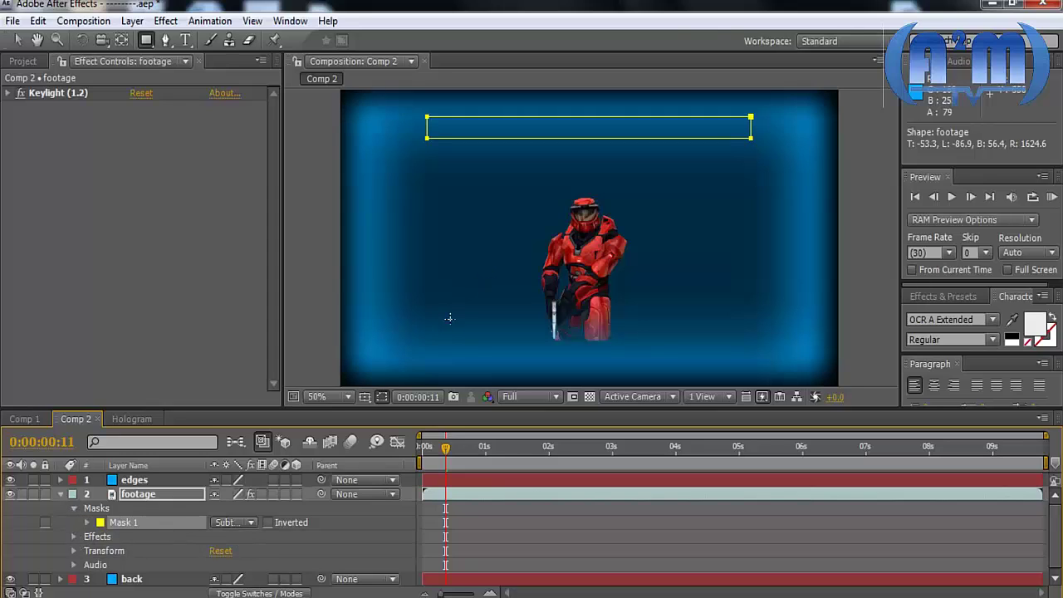
# - Add a second rectangular mask across the character's cut-off legs on the footage layer, set to Subtract with a 172-pixel Mask Feather
pyautogui.moveTo(495, 327); pyautogui.dragTo(753, 357)
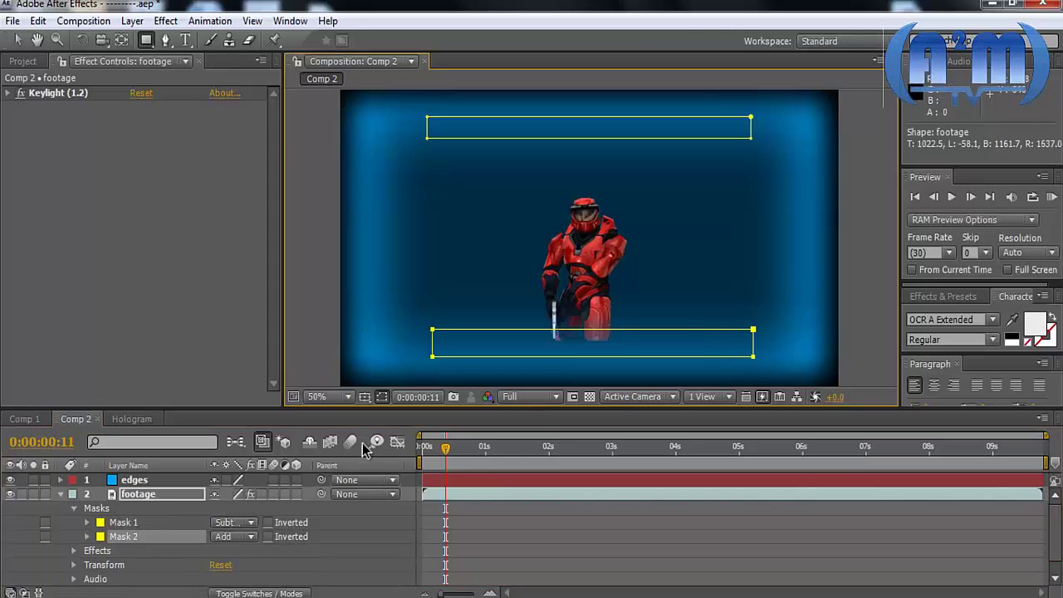
pyautogui.press('f')
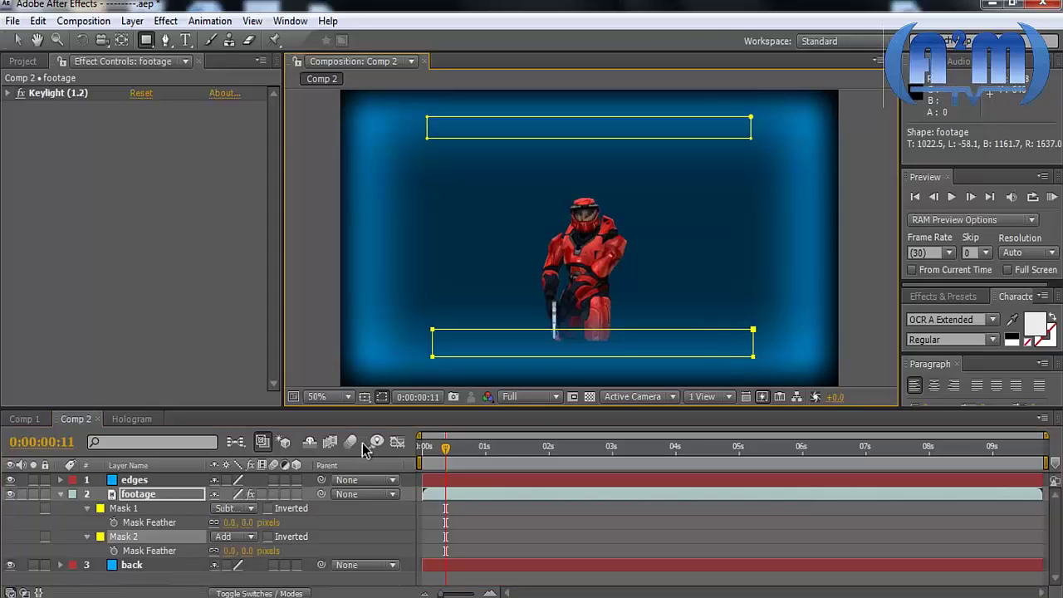
pyautogui.moveTo(249, 550); pyautogui.dragTo(268, 550)
pyautogui.click(241, 537)
pyautogui.click(255, 517)
pyautogui.moveTo(234, 551); pyautogui.dragTo(326, 549)
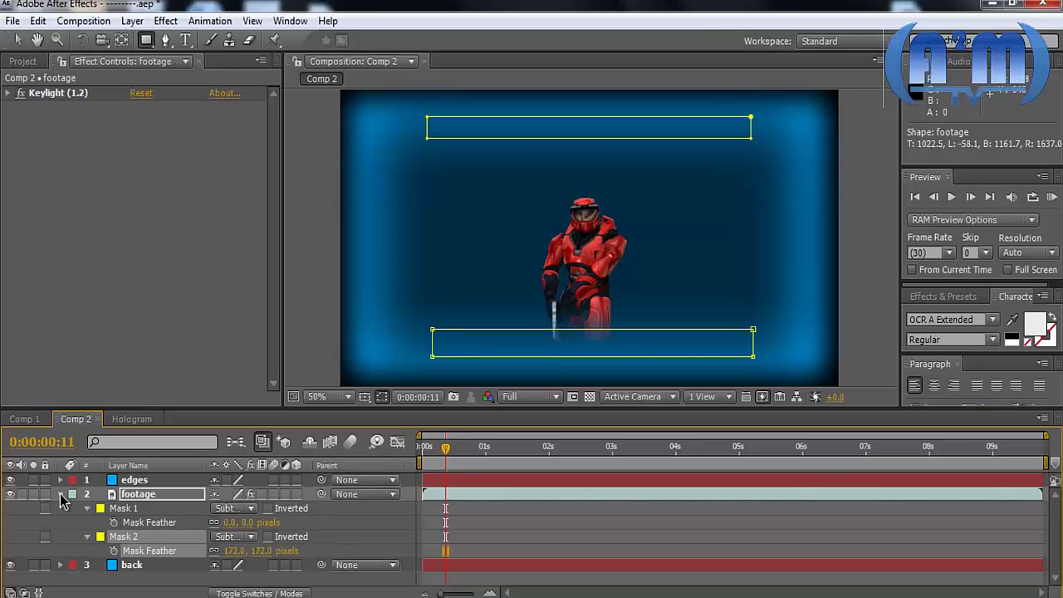
pyautogui.click(59, 494)
pyautogui.click(179, 572)
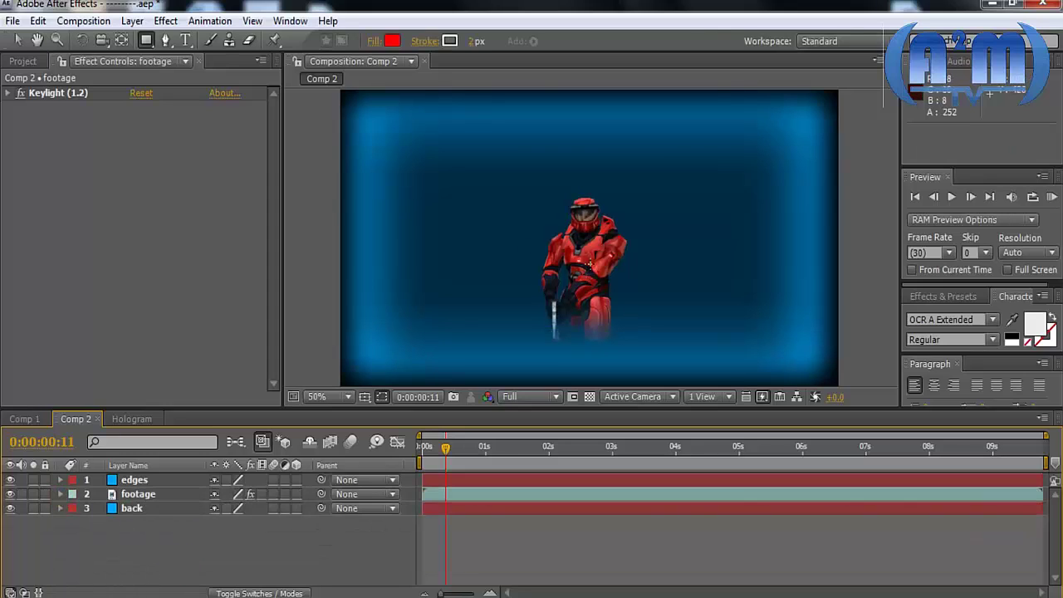
pyautogui.click(17, 40)
pyautogui.moveTo(609, 264); pyautogui.dragTo(615, 264)
pyautogui.hotkey('ctrl', 'z')
pyautogui.click(178, 293)
pyautogui.click(329, 329)
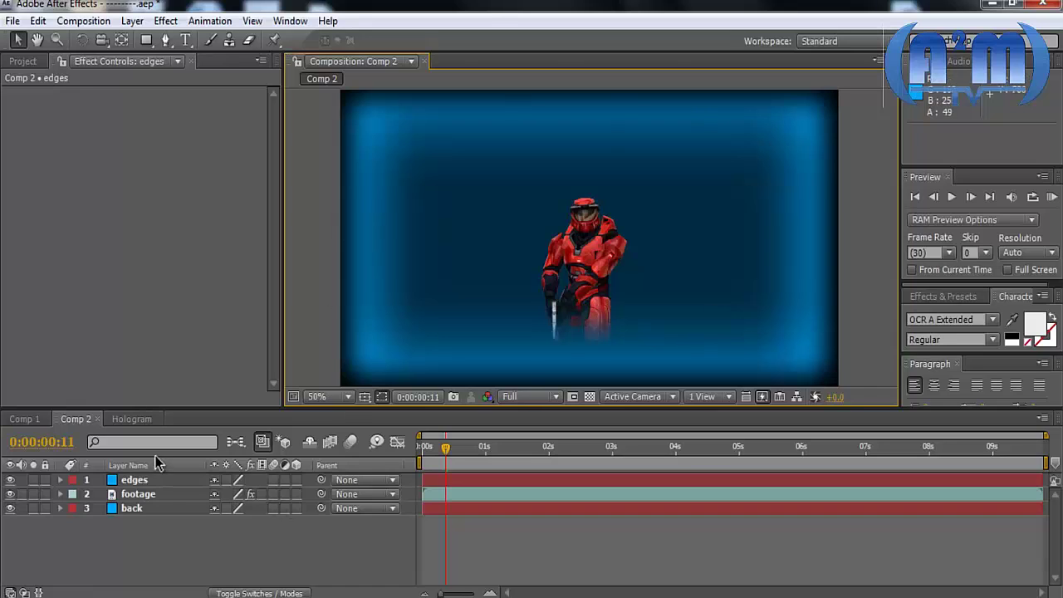
# - Apply the Tint effect to the footage layer and set Map Black To to pure blue, 0600FF
pyautogui.click(170, 494)
pyautogui.click(155, 244)
pyautogui.click(189, 277)
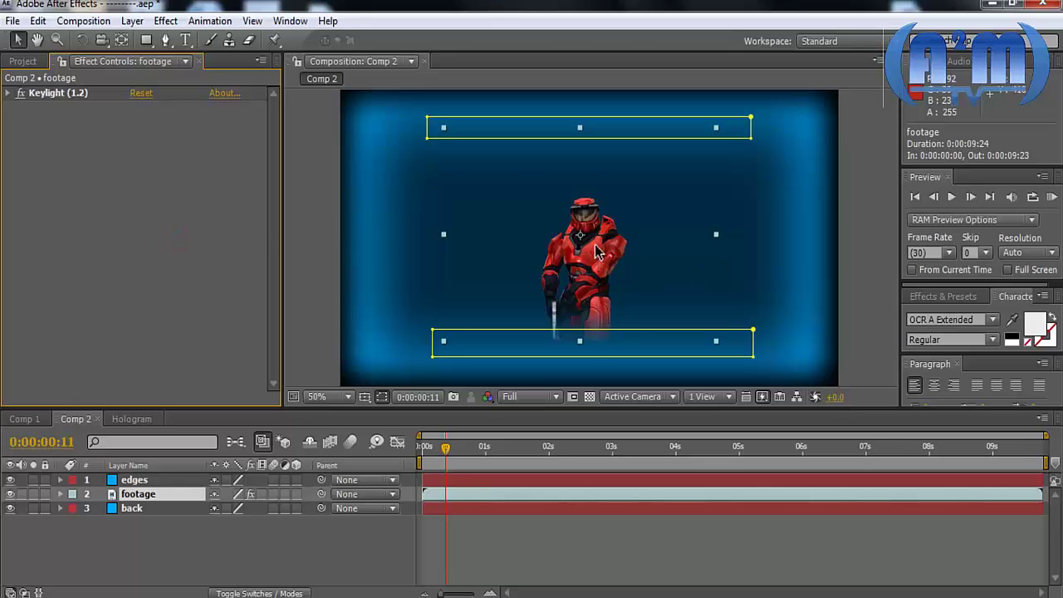
pyautogui.click(166, 21)
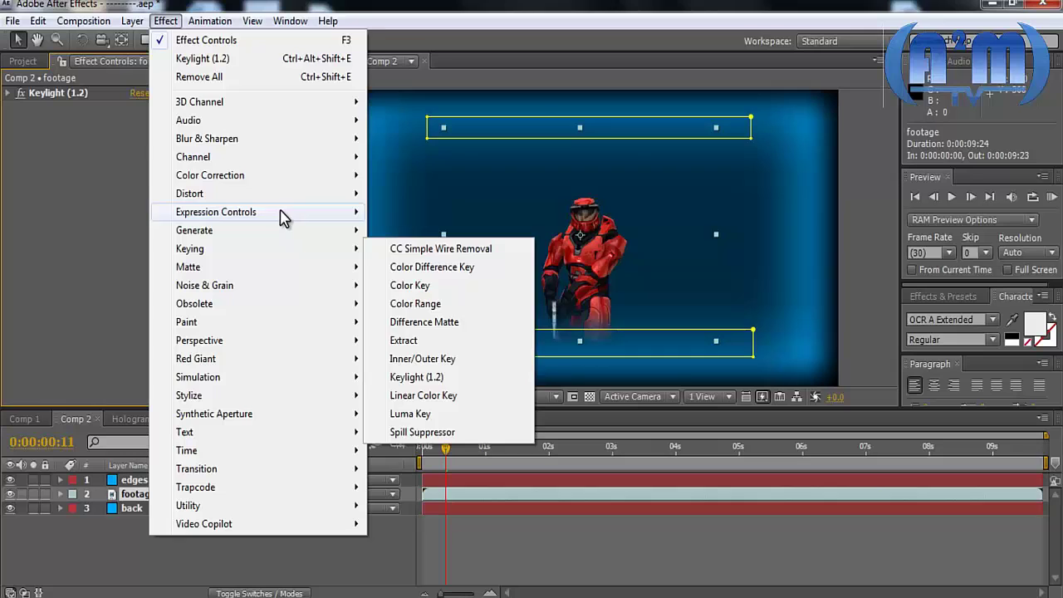
pyautogui.moveTo(274, 177)
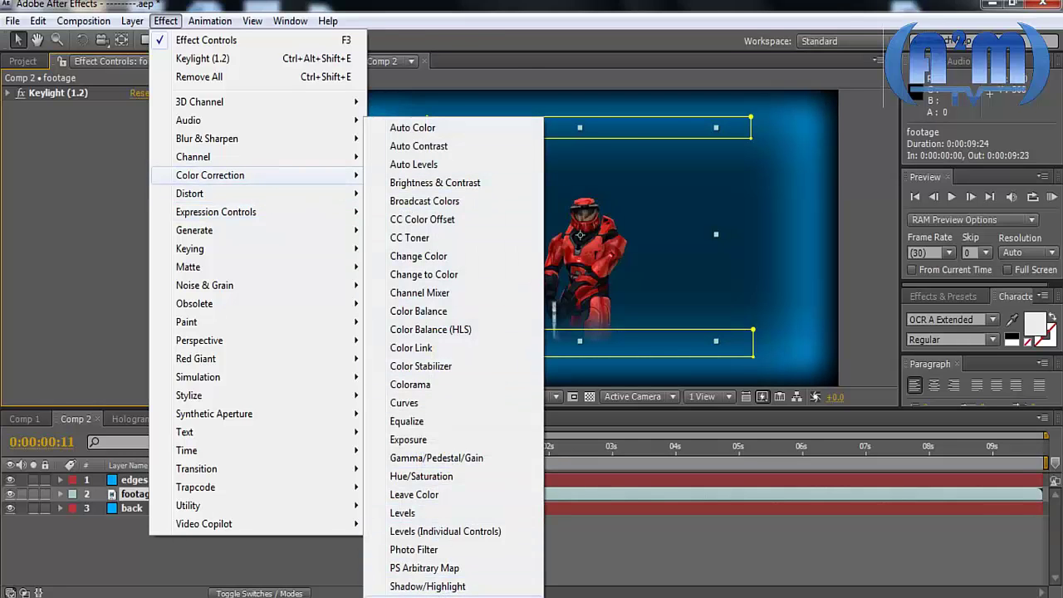
pyautogui.click(399, 588)
pyautogui.click(138, 135)
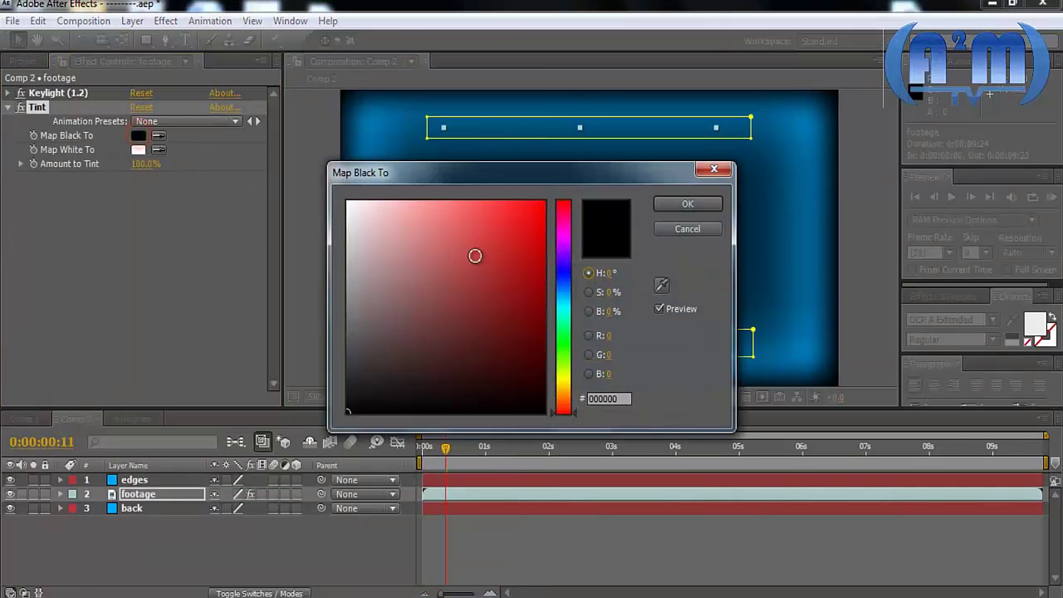
pyautogui.click(563, 279)
pyautogui.click(531, 217)
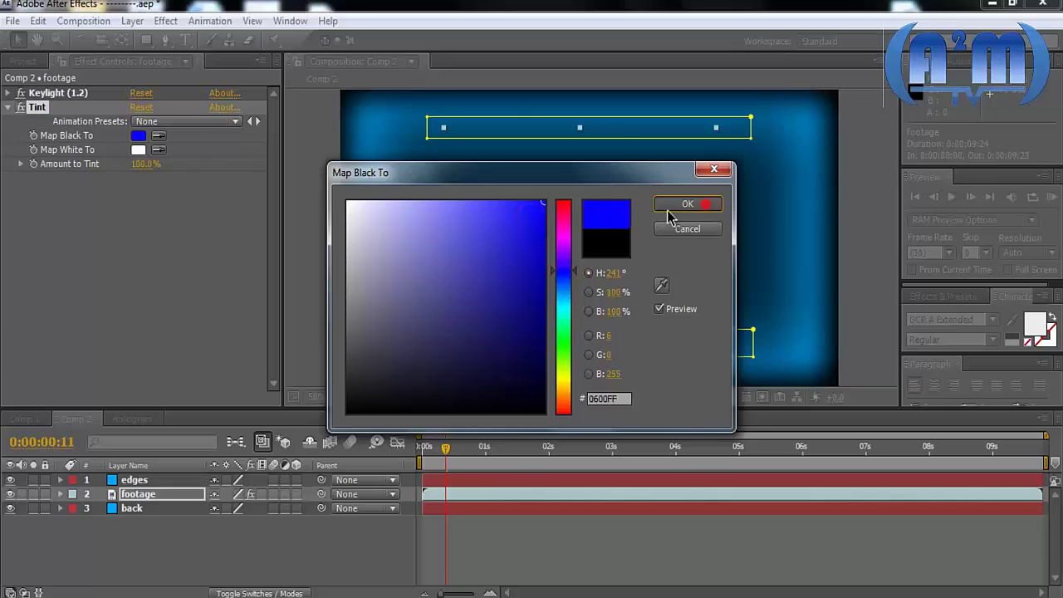
pyautogui.click(702, 207)
# - Set the Tint effect's Map White To to a bright, saturated cyan
pyautogui.click(138, 150)
pyautogui.click(563, 300)
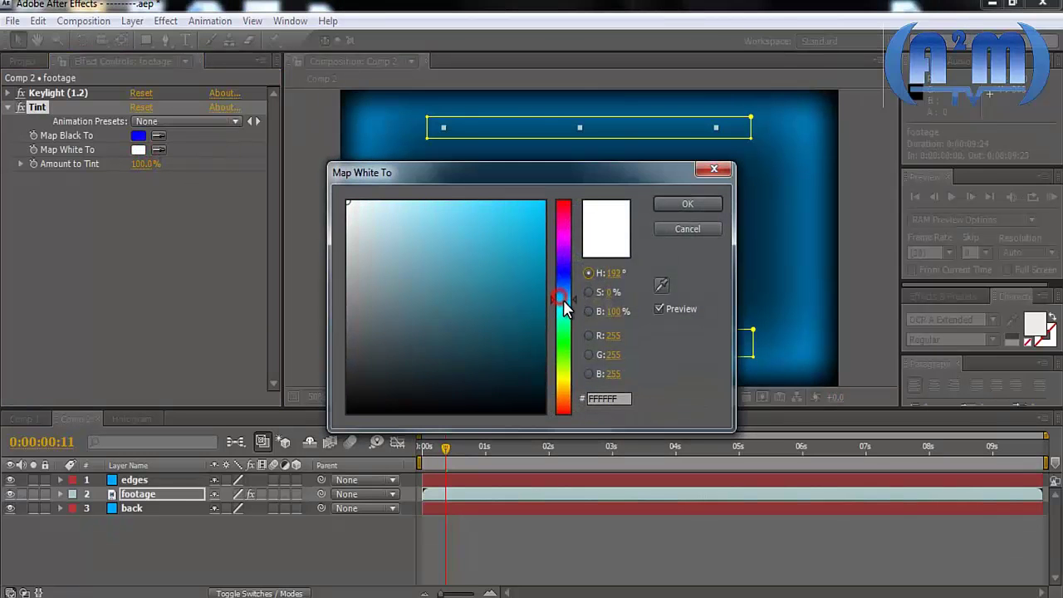
pyautogui.click(528, 222)
pyautogui.click(688, 203)
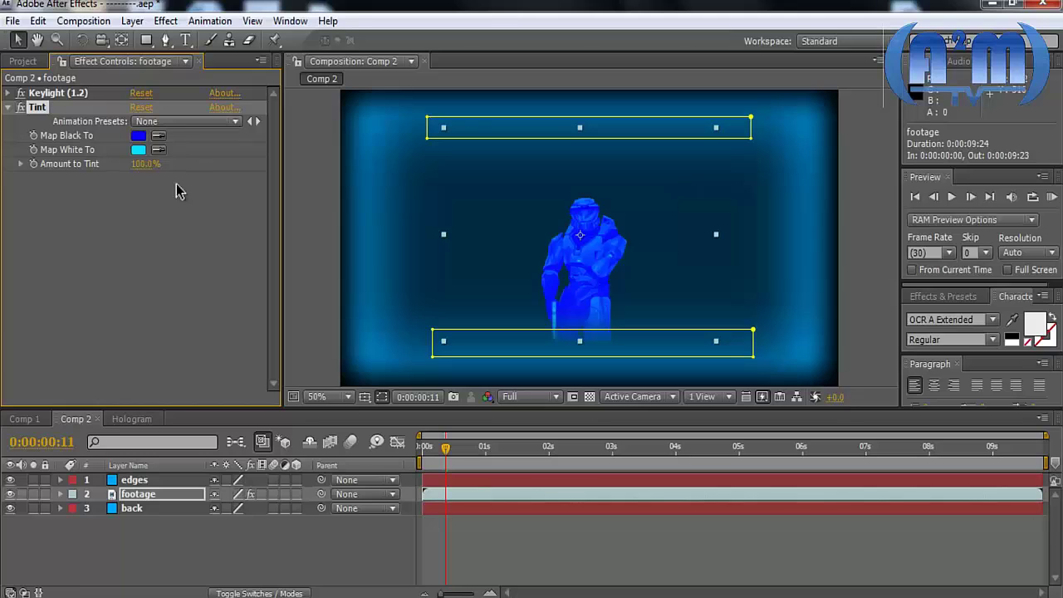
# - Reduce the Tint effect's Amount to Tint on the footage to 32%
pyautogui.moveTo(141, 168); pyautogui.dragTo(105, 167)
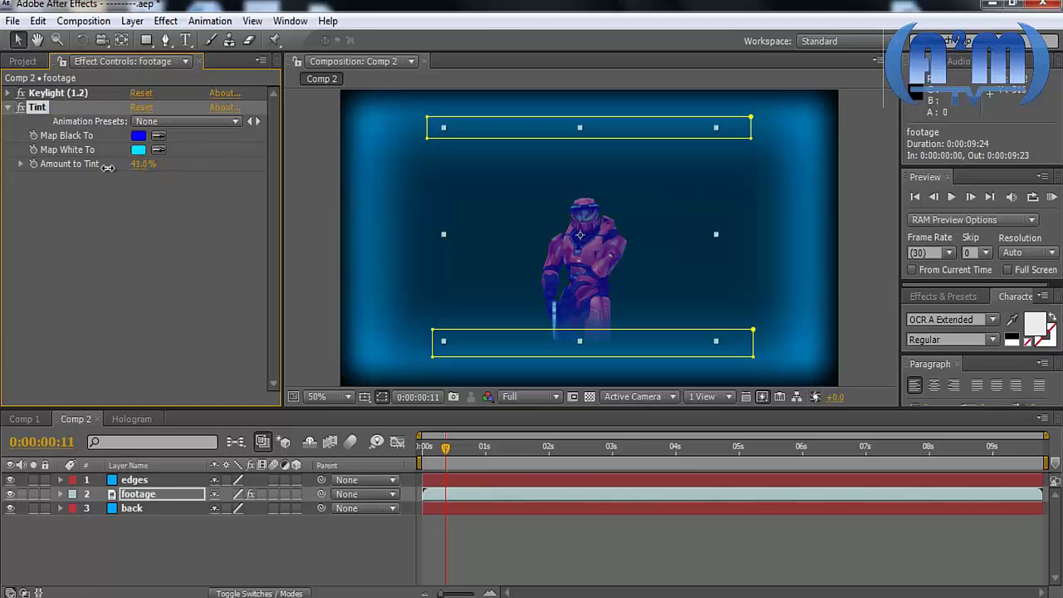
pyautogui.click(166, 241)
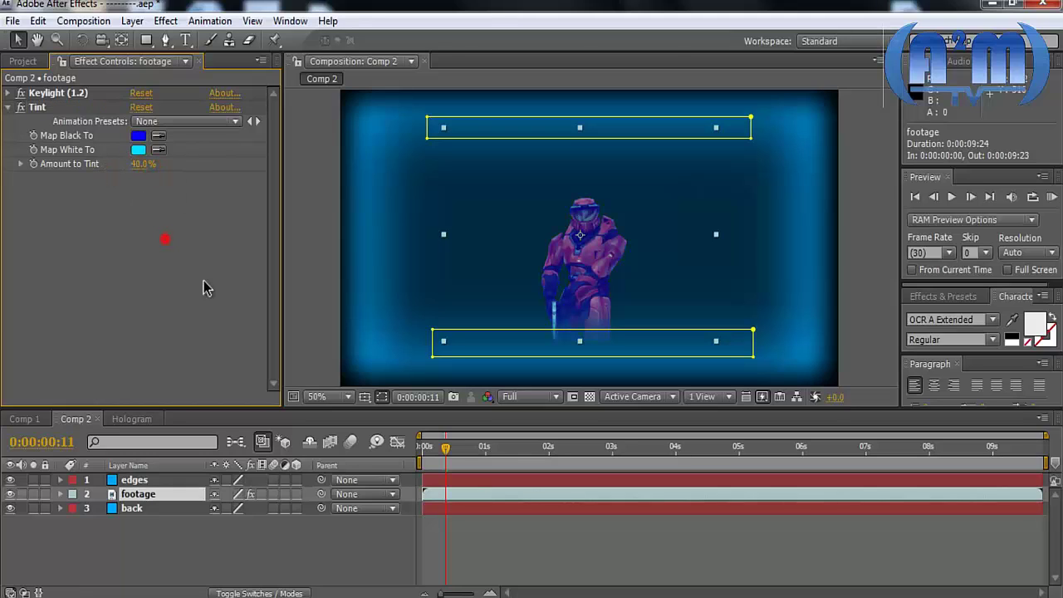
pyautogui.click(335, 557)
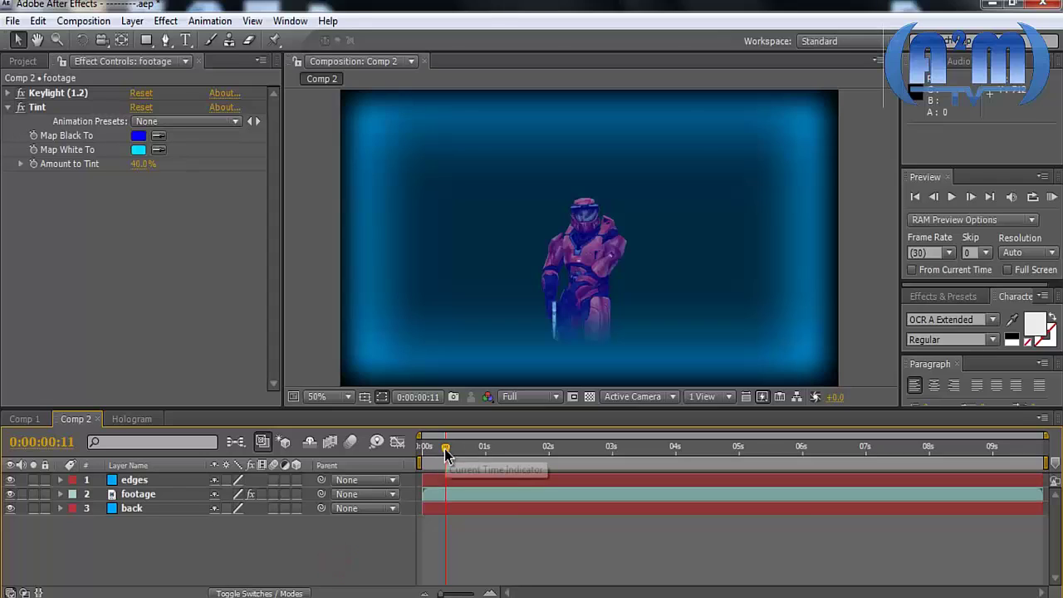
pyautogui.click(132, 166)
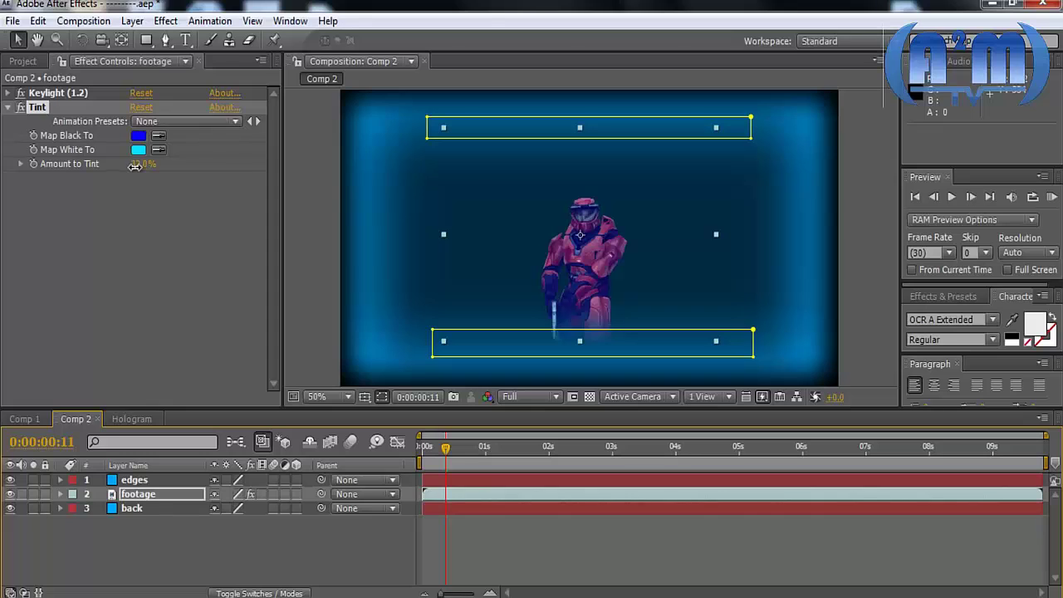
pyautogui.click(208, 283)
pyautogui.click(342, 538)
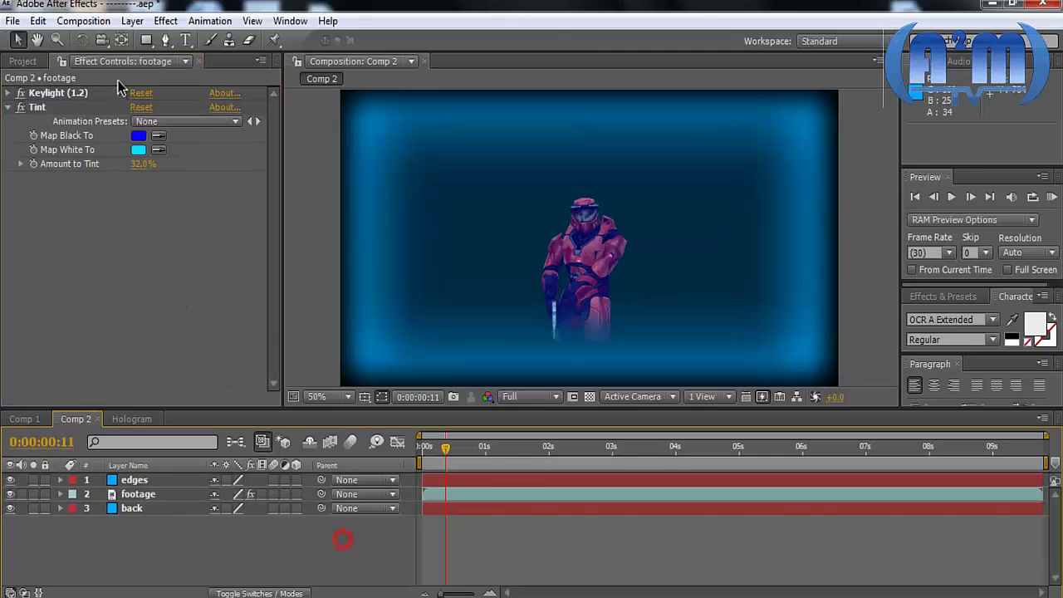
# - Shift Tint's Map Black To to a slightly less violet blue and set Amount to Tint to 35%
pyautogui.click(135, 137)
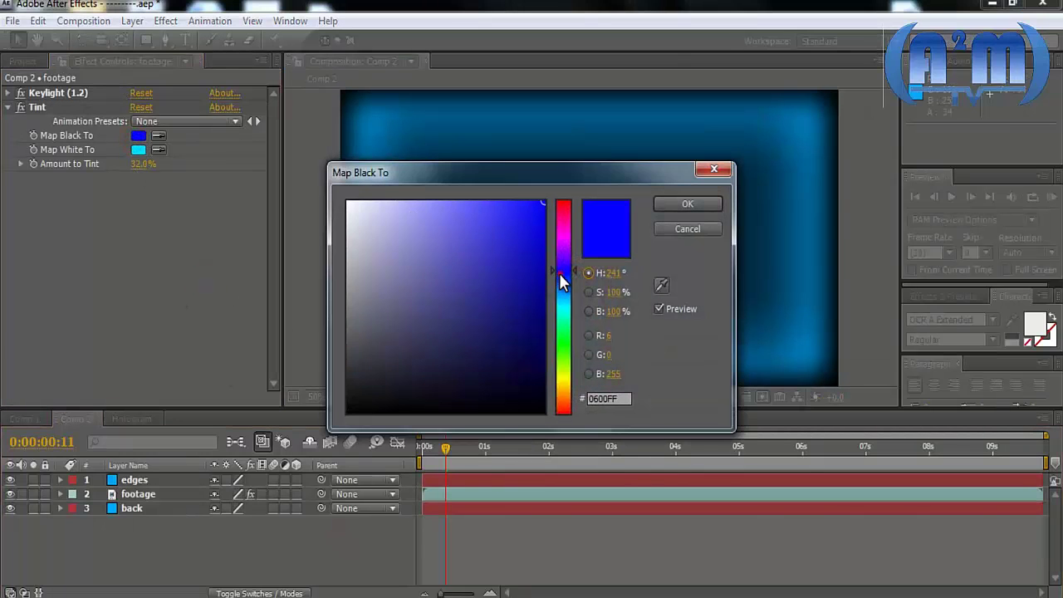
pyautogui.click(687, 204)
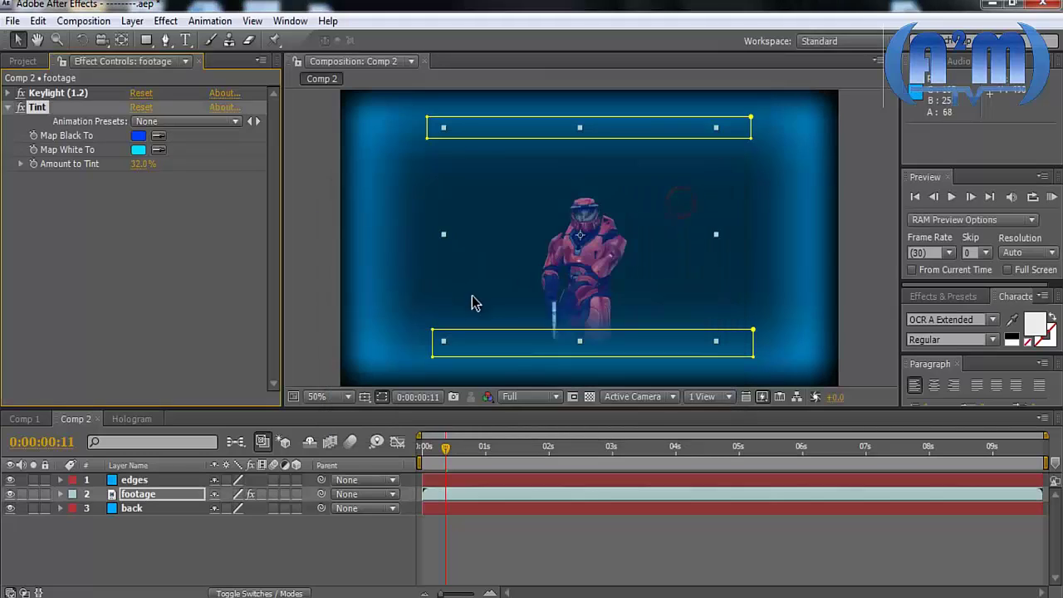
pyautogui.click(304, 276)
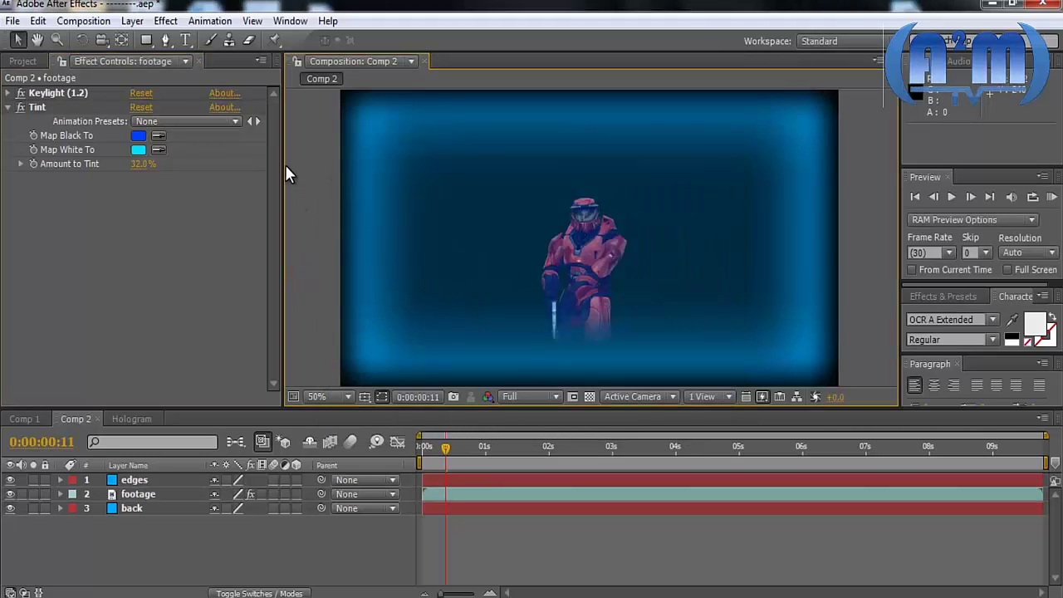
pyautogui.moveTo(147, 166); pyautogui.dragTo(148, 165)
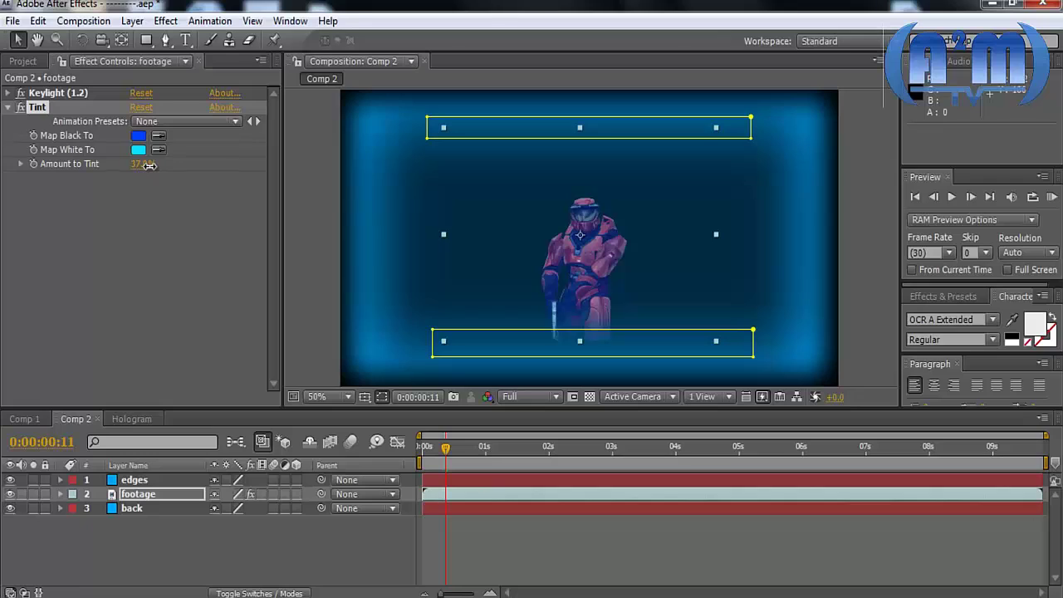
pyautogui.click(170, 232)
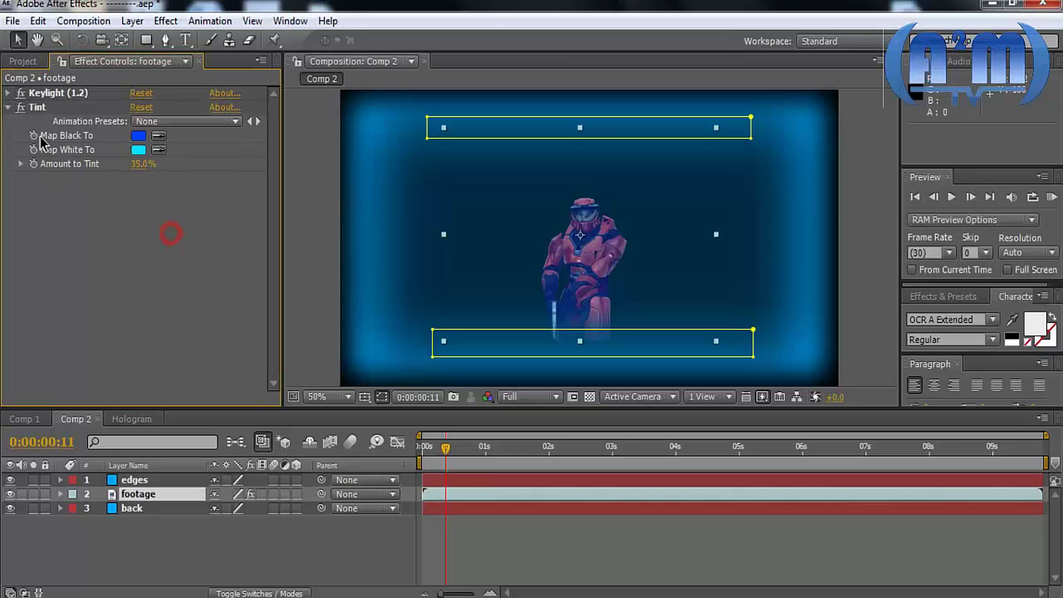
# - Toggle the Tint effect off and on to compare the character's colour, and collapse its settings
pyautogui.click(20, 108)
pyautogui.click(20, 108)
pyautogui.click(201, 249)
pyautogui.click(327, 560)
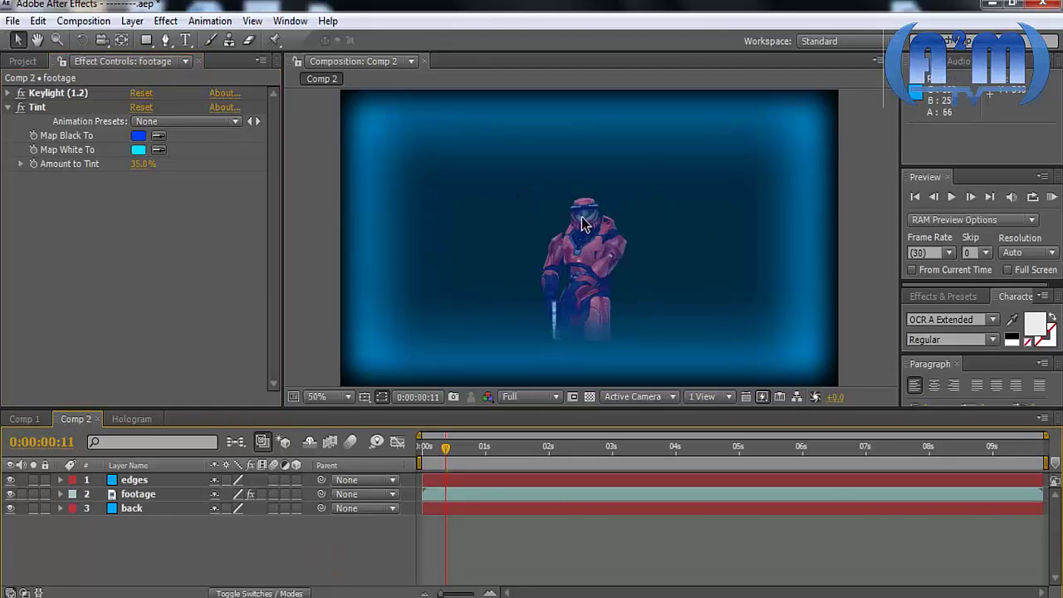
pyautogui.click(20, 108)
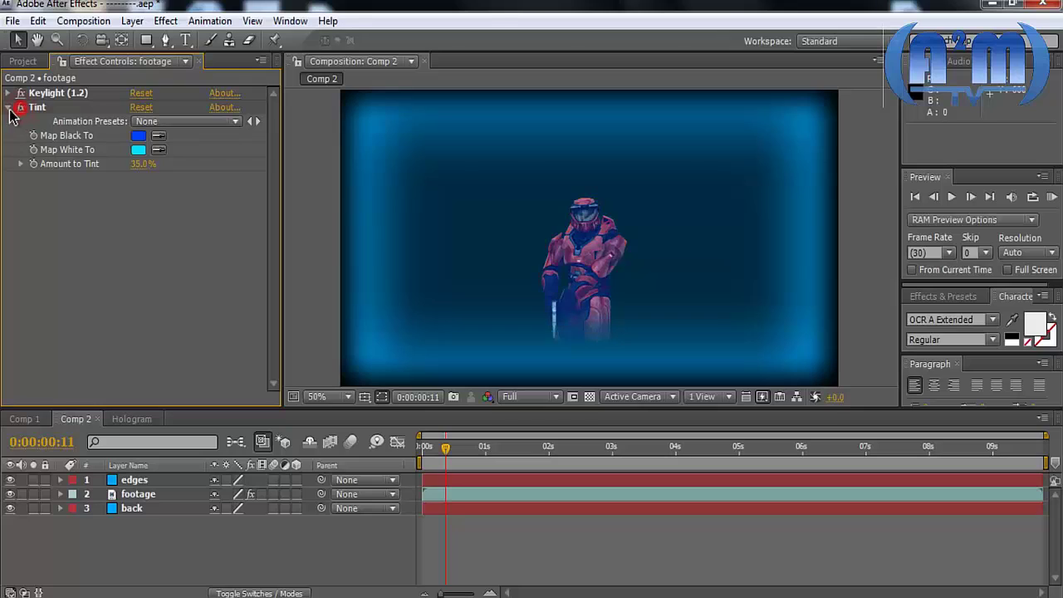
pyautogui.click(10, 108)
pyautogui.click(194, 301)
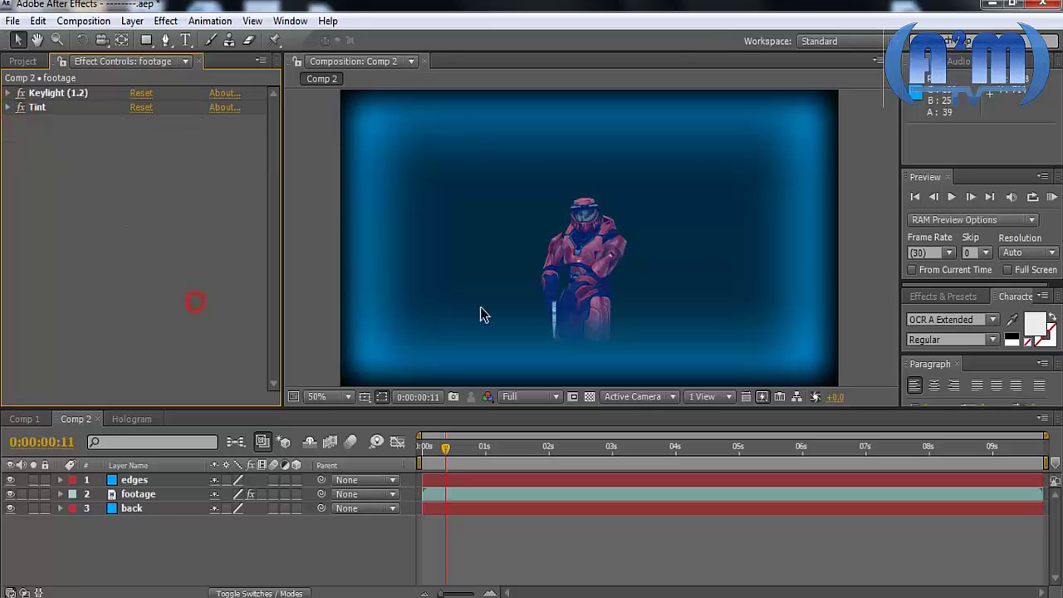
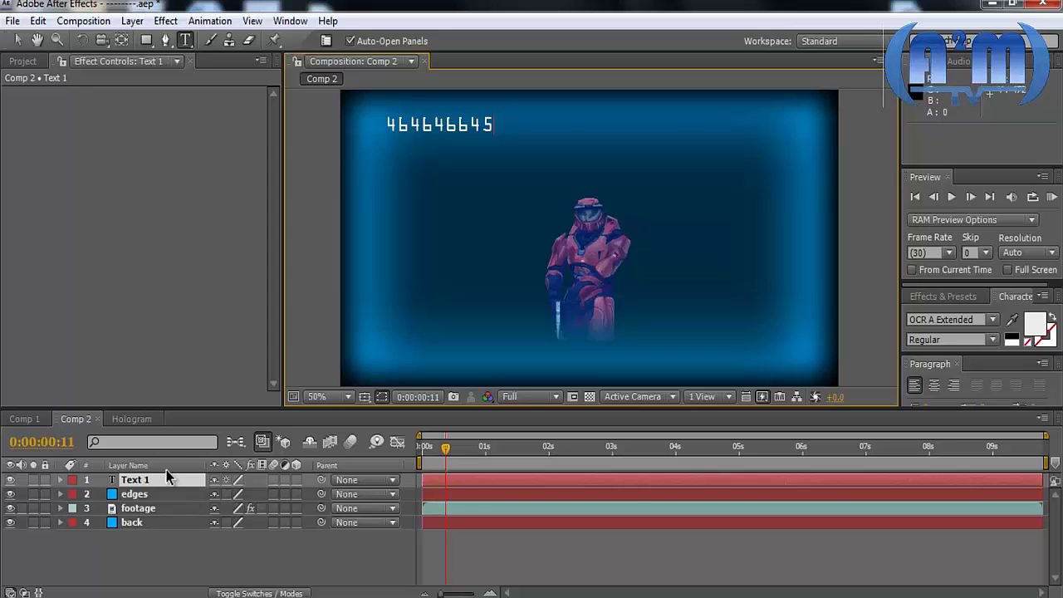
# - Complete the text as 464646645t and lower the text layer's opacity to about 28%
pyautogui.write('t')
pyautogui.click(153, 484)
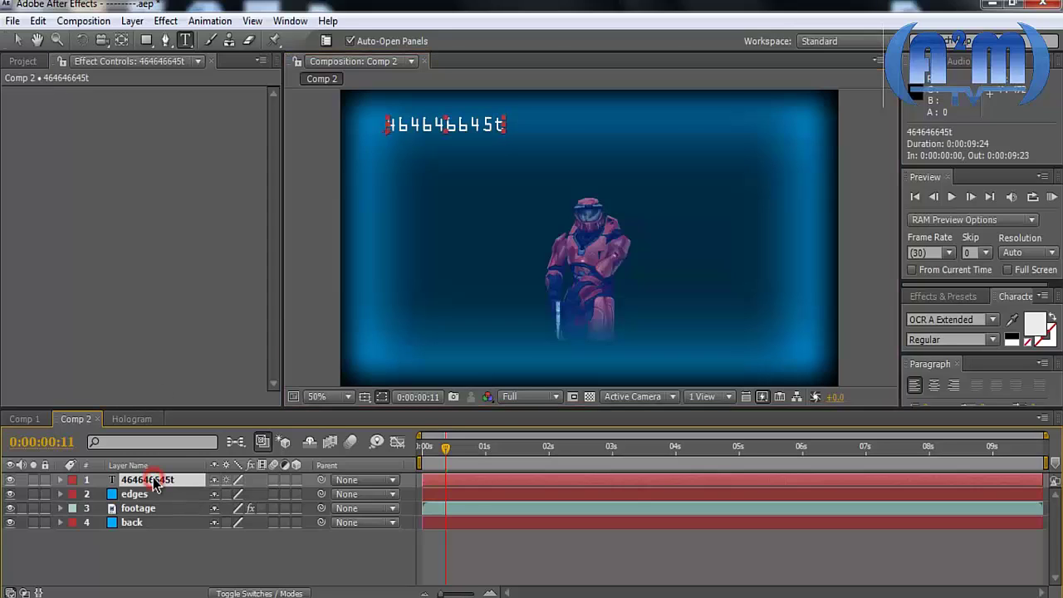
pyautogui.press('t')
pyautogui.click(214, 494)
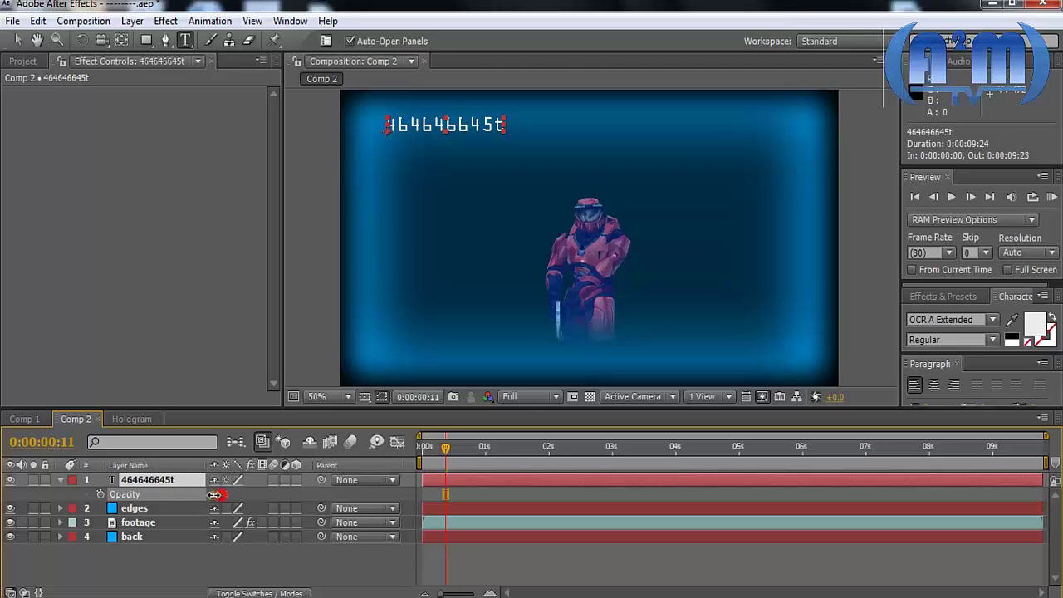
pyautogui.moveTo(199, 493); pyautogui.dragTo(166, 487)
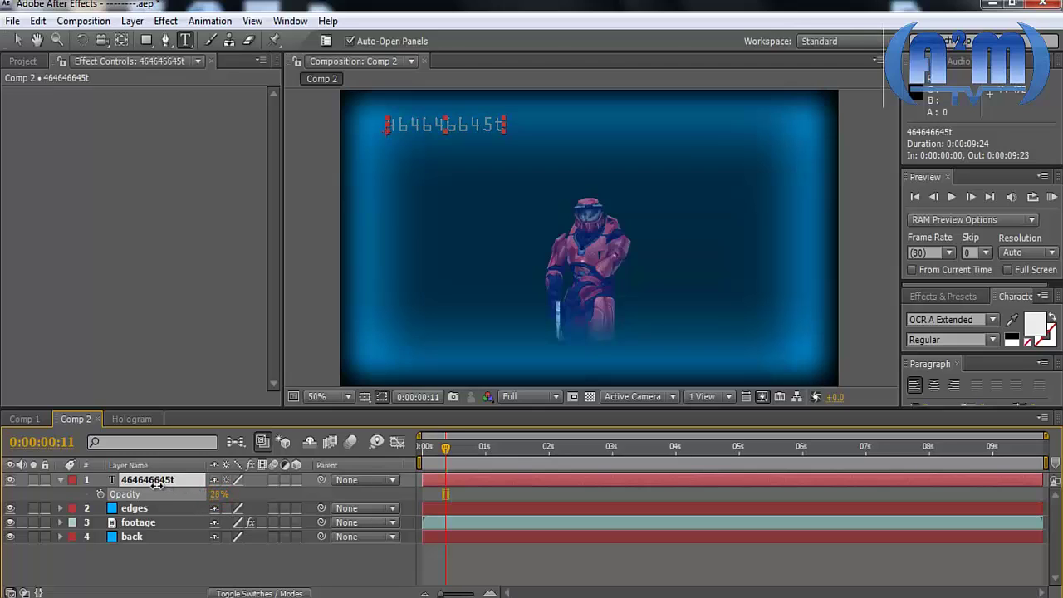
pyautogui.click(98, 482)
pyautogui.click(61, 482)
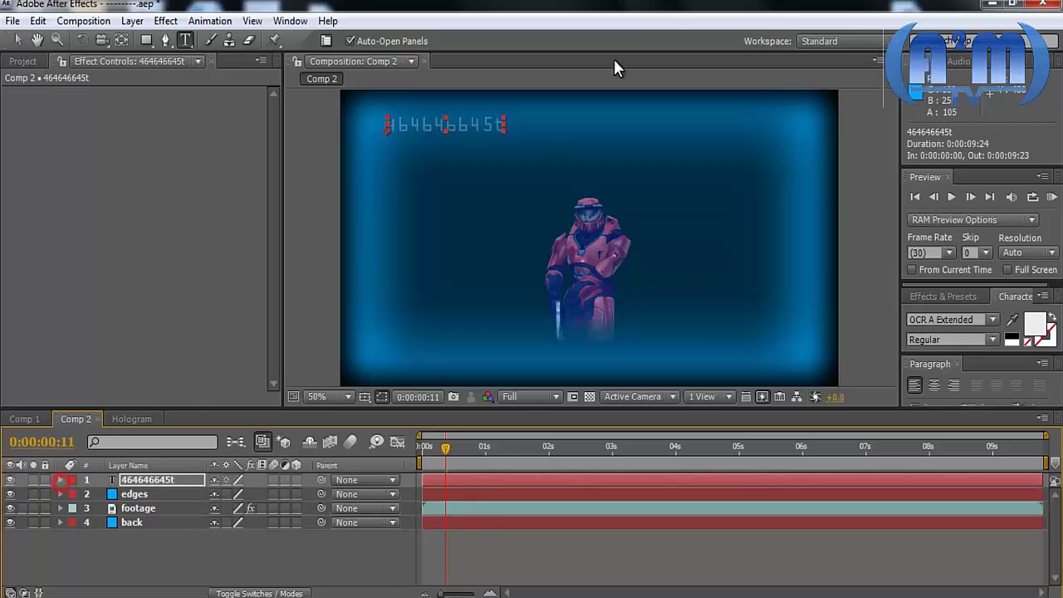
pyautogui.click(18, 40)
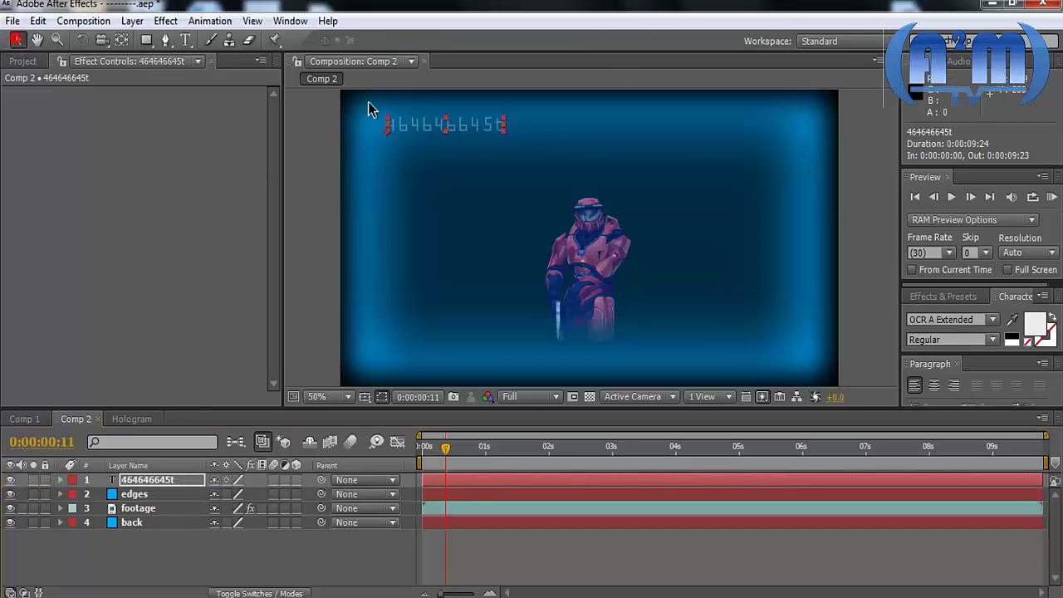
# - Shift the number text to position 82, 104 and reduce its font size to 39 px
pyautogui.moveTo(429, 134); pyautogui.dragTo(415, 133)
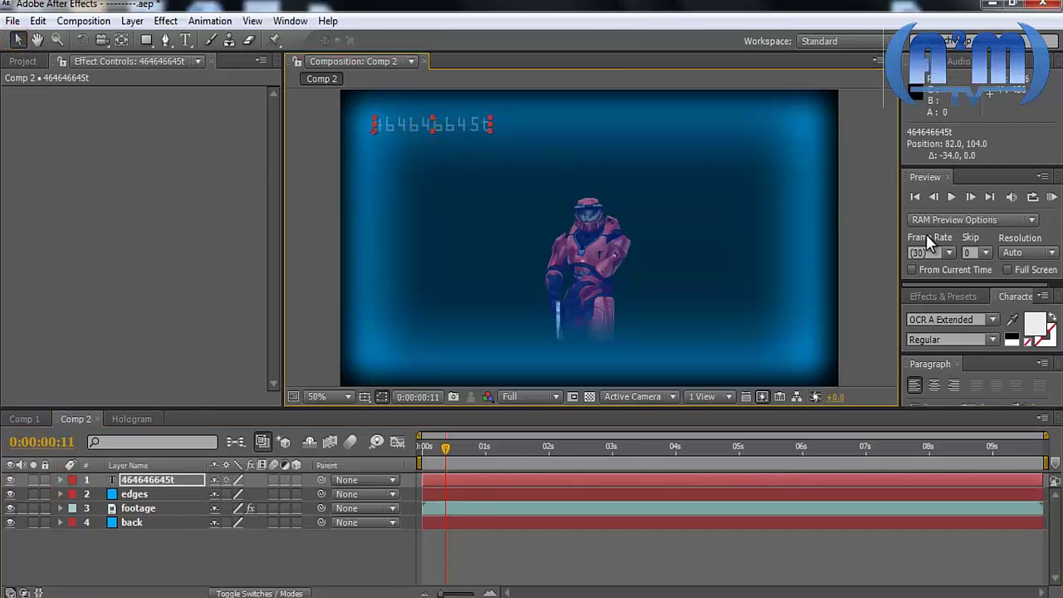
pyautogui.click(956, 363)
pyautogui.moveTo(928, 363); pyautogui.dragTo(916, 363)
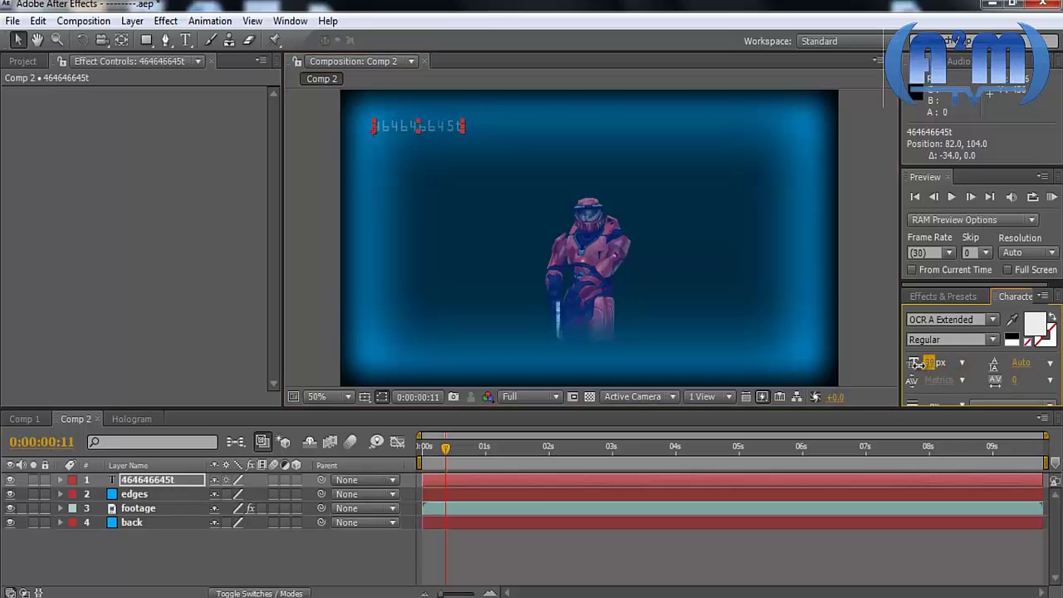
# - Add a Character Offset text animator to the 464646645t layer and start its keyframing at 0 on the first frame
pyautogui.click(209, 21)
pyautogui.moveTo(364, 224)
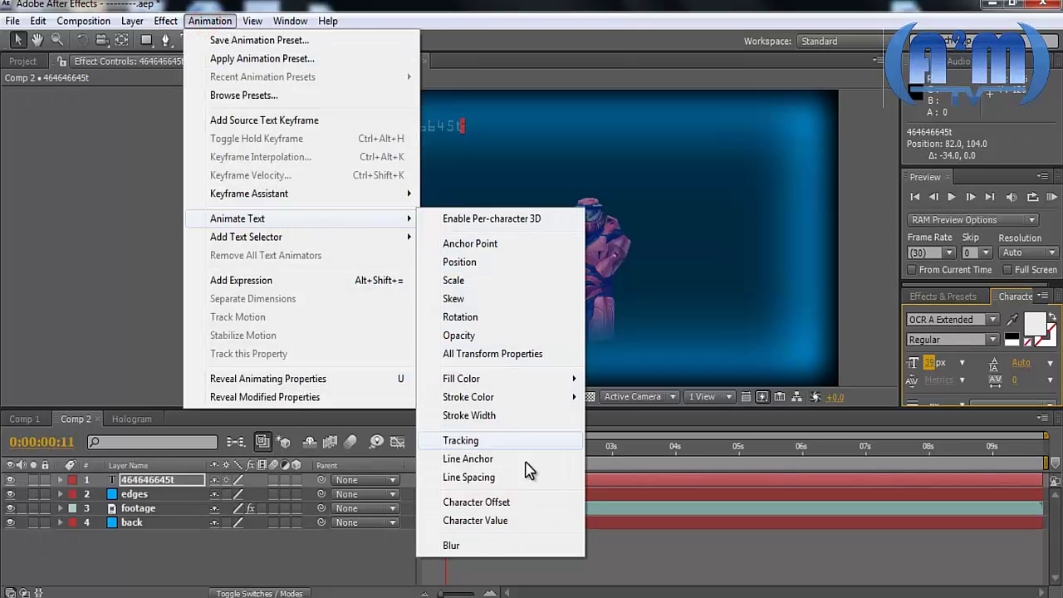
pyautogui.click(519, 502)
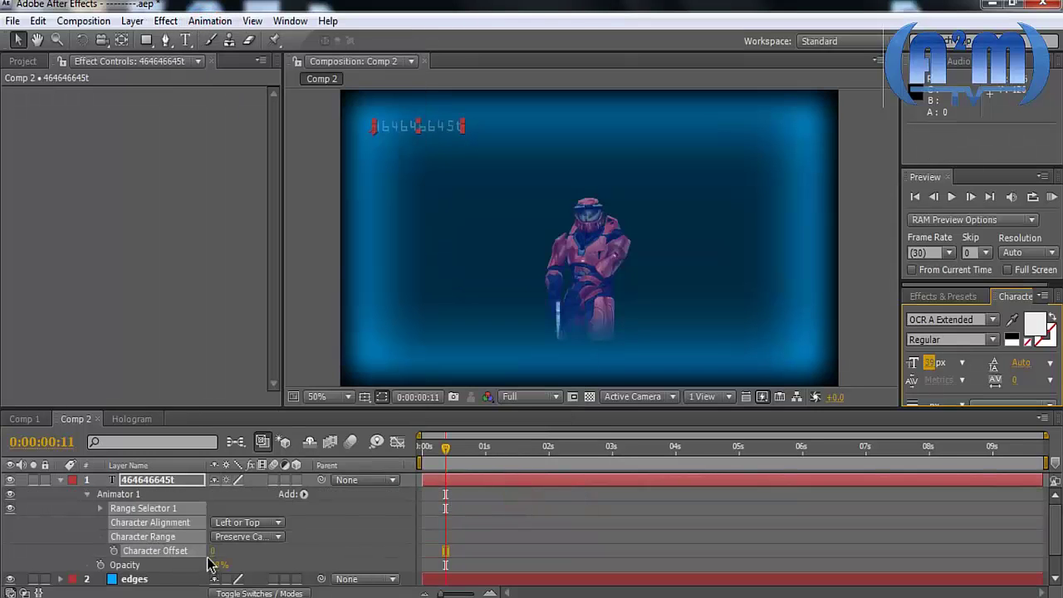
pyautogui.moveTo(445, 459); pyautogui.dragTo(422, 456)
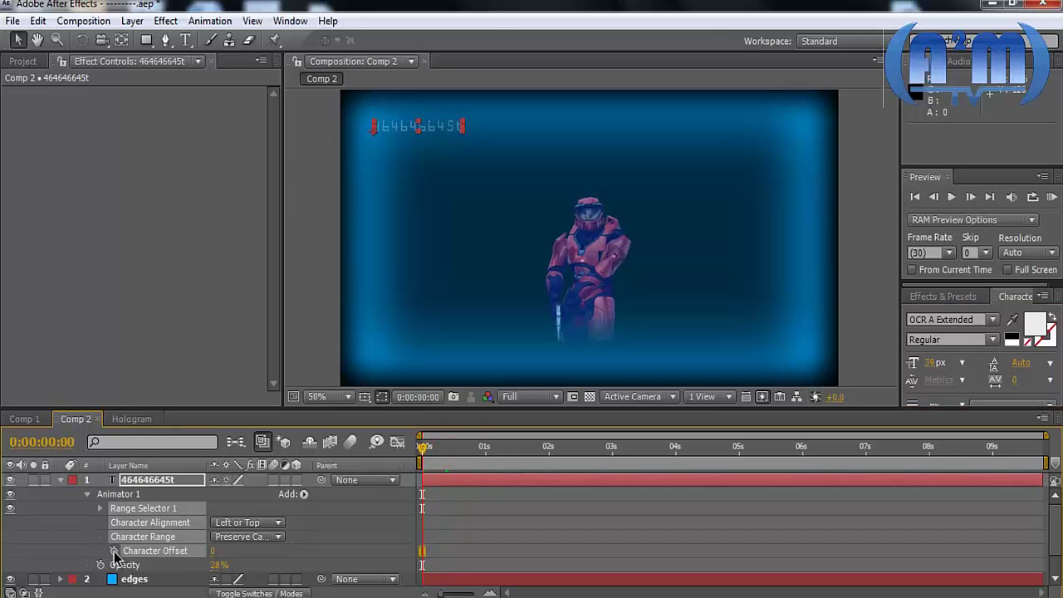
pyautogui.click(115, 553)
# - Add a second Character Offset keyframe of 1125 at 0:00:09:23, near the end of the composition
pyautogui.click(425, 446)
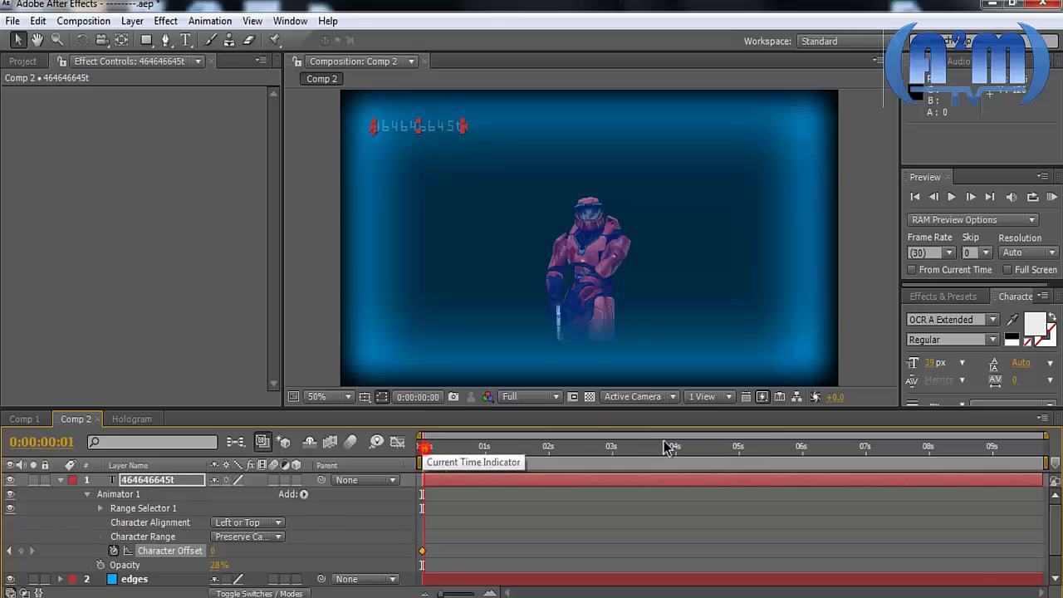
pyautogui.click(984, 448)
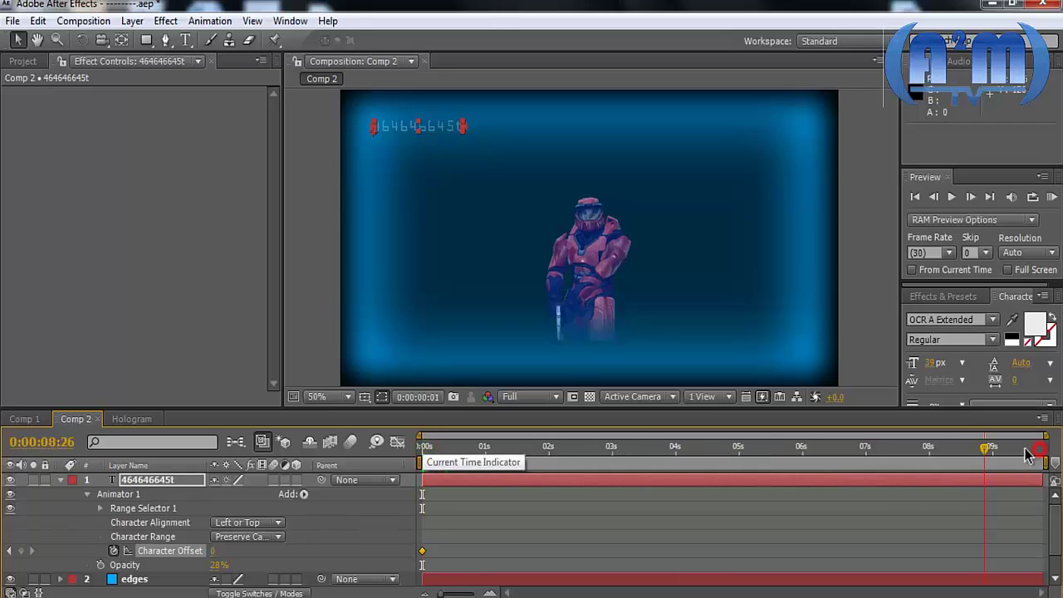
pyautogui.click(992, 448)
pyautogui.click(1013, 448)
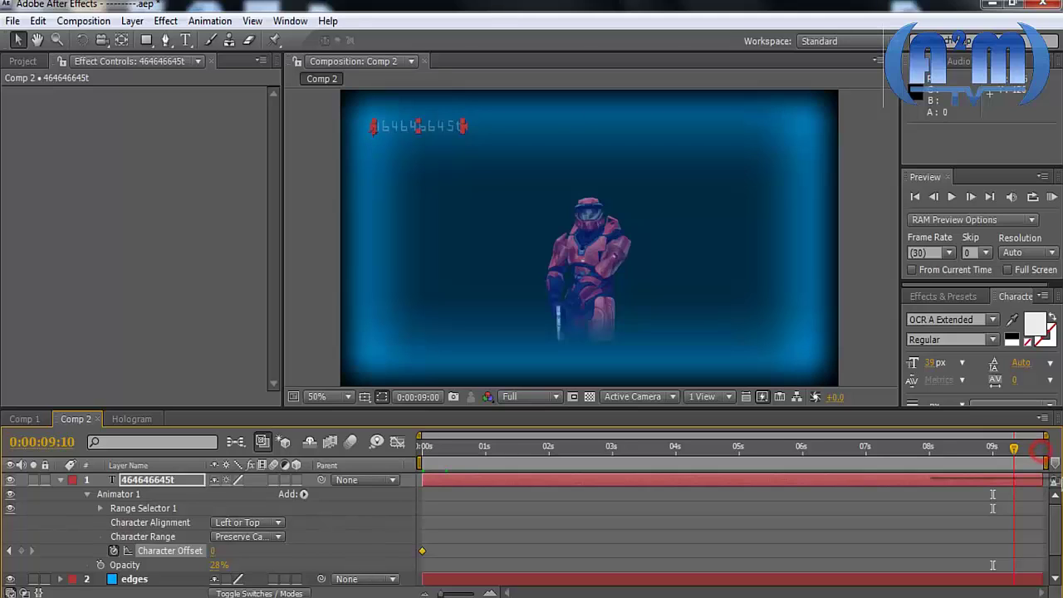
pyautogui.press('Home')
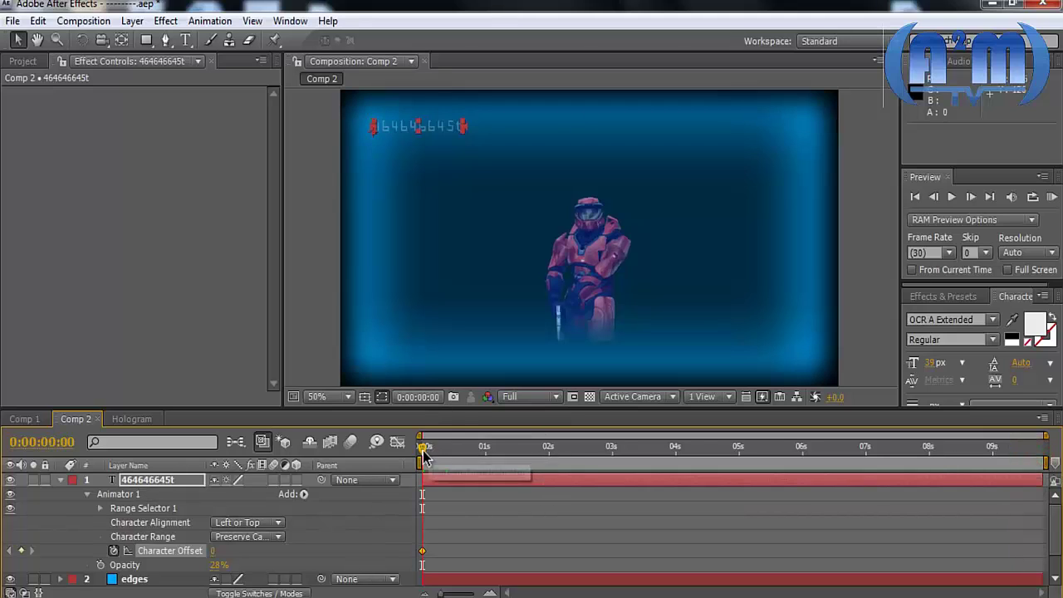
pyautogui.moveTo(423, 448); pyautogui.dragTo(547, 449)
pyautogui.click(1042, 450)
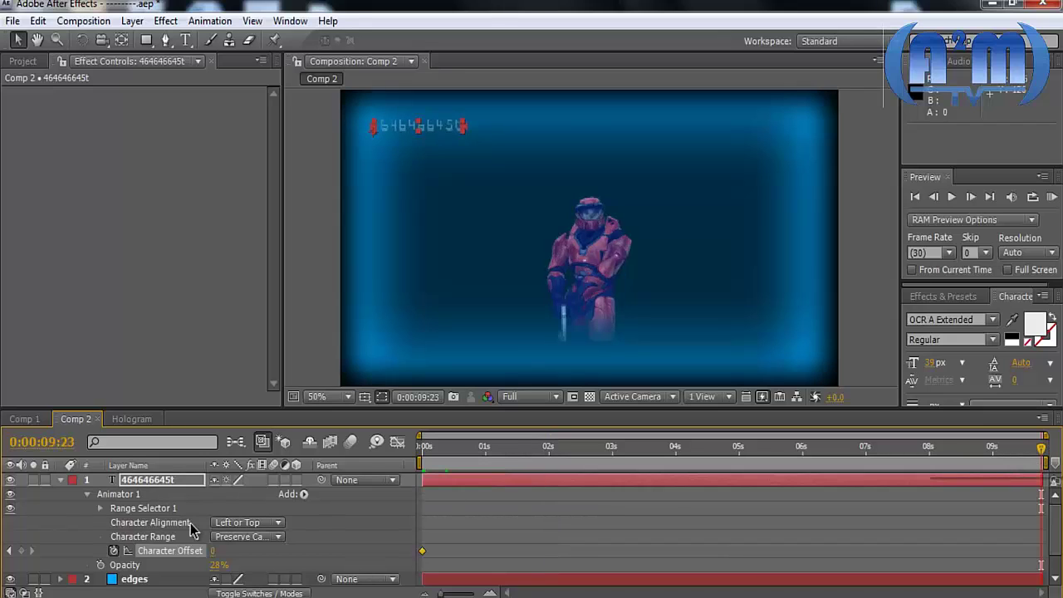
pyautogui.moveTo(211, 556); pyautogui.dragTo(1004, 515)
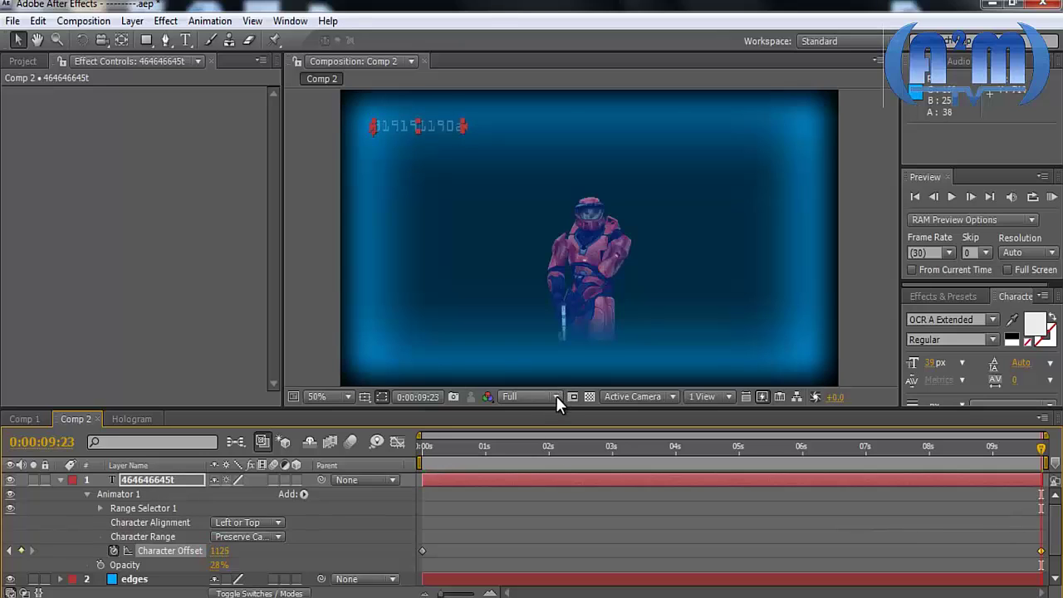
# - Set the preview resolution to Half and raise the ending Character Offset keyframe, trying 2263, and collapse the text layer
pyautogui.click(552, 396)
pyautogui.click(541, 460)
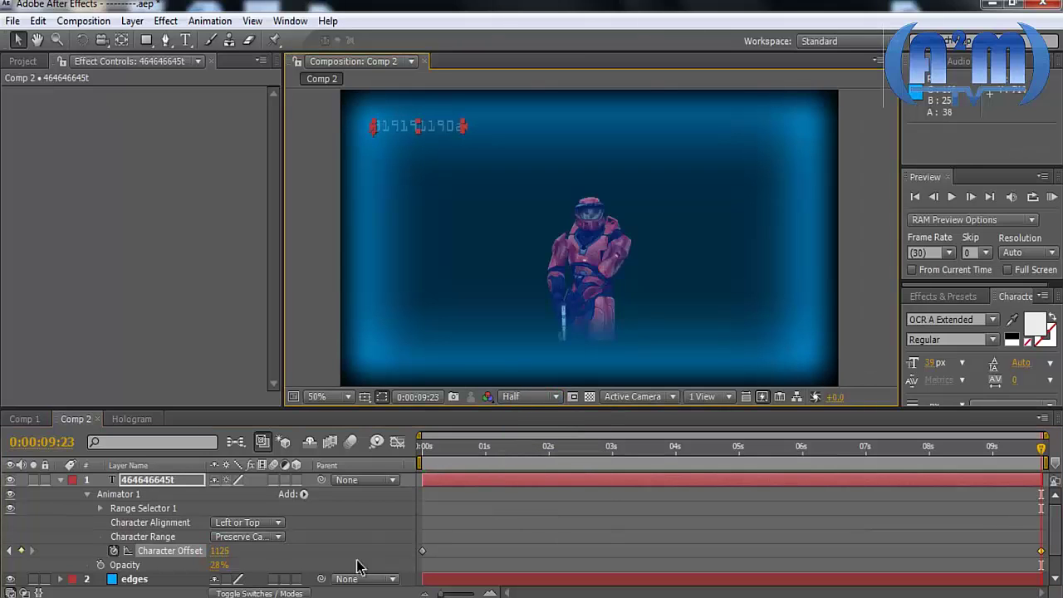
pyautogui.moveTo(218, 551); pyautogui.dragTo(569, 542)
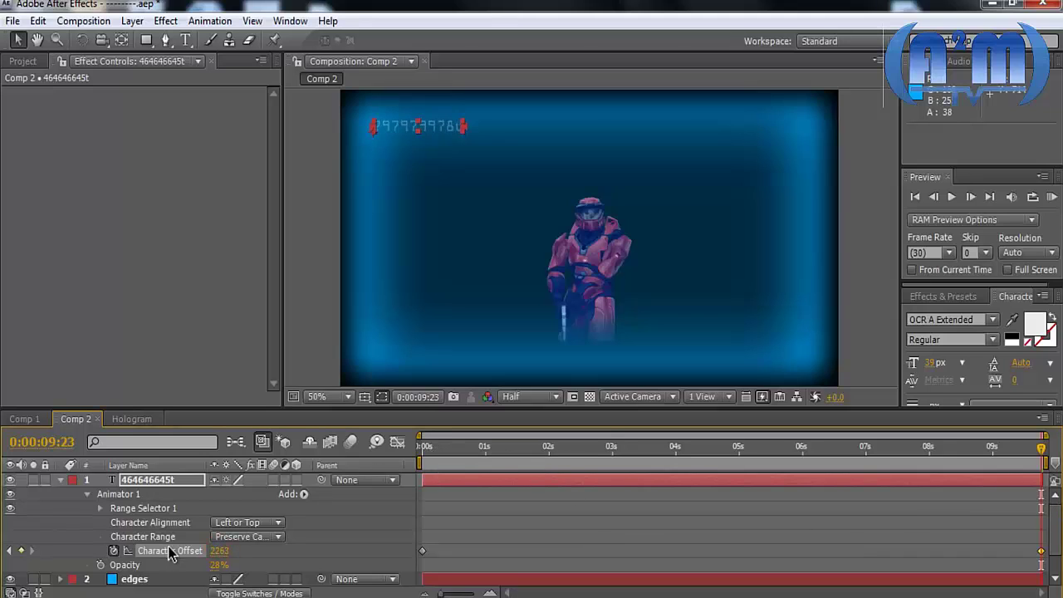
pyautogui.moveTo(218, 551); pyautogui.dragTo(2, 539)
pyautogui.moveTo(433, 456); pyautogui.dragTo(407, 461)
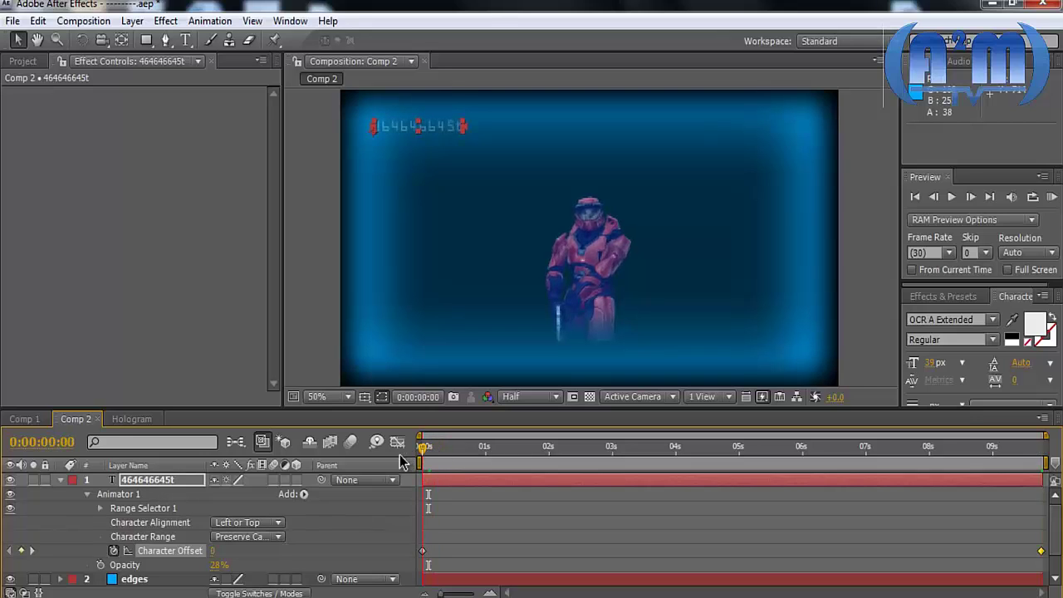
pyautogui.click(59, 481)
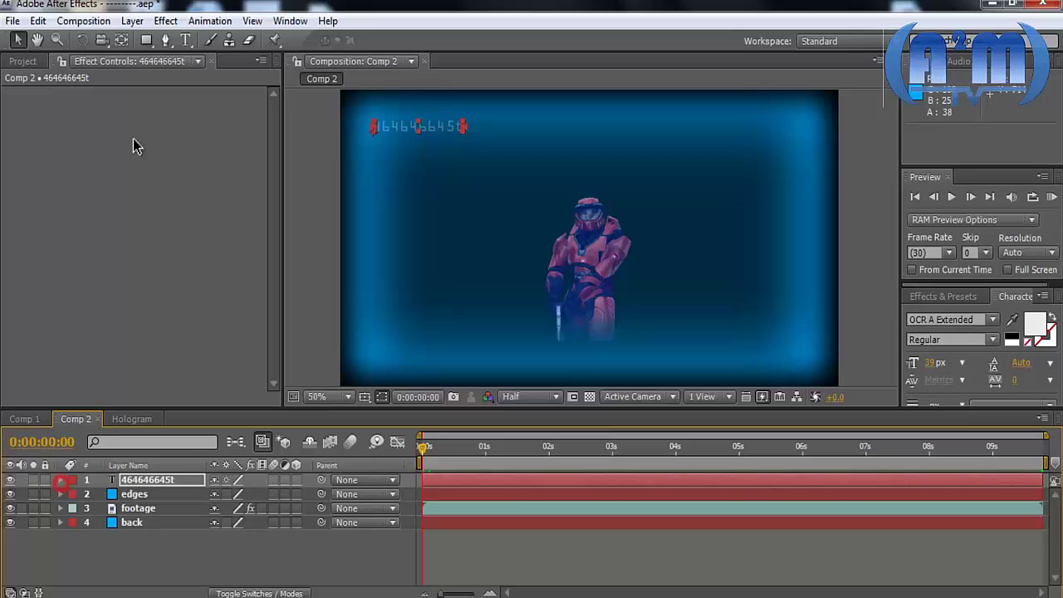
# - Create a new text layer reading 45 in the upper-right area of the hologram
pyautogui.click(186, 40)
pyautogui.click(699, 145)
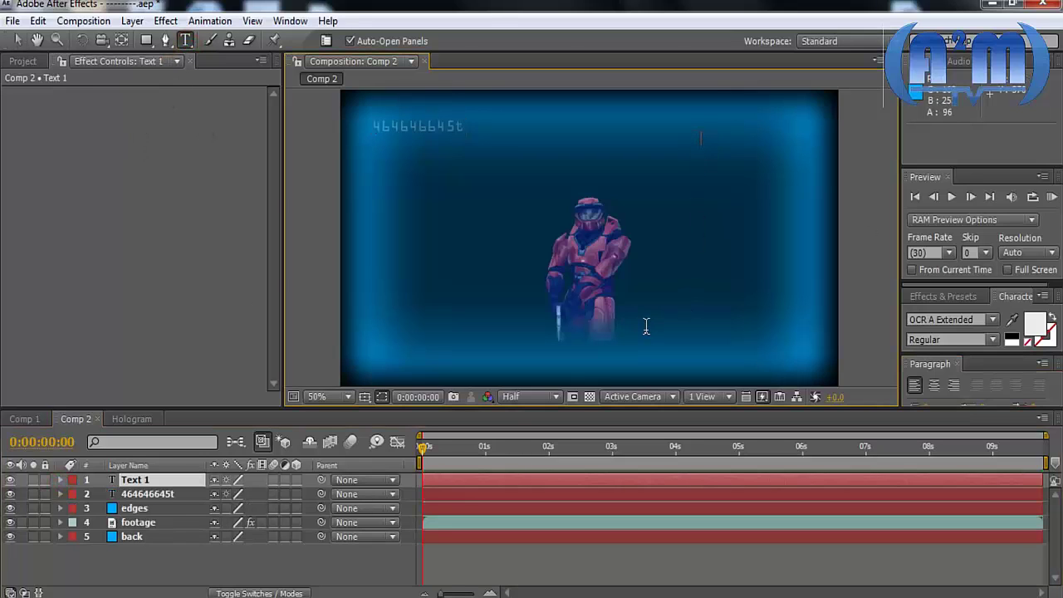
pyautogui.write('45')
pyautogui.click(17, 40)
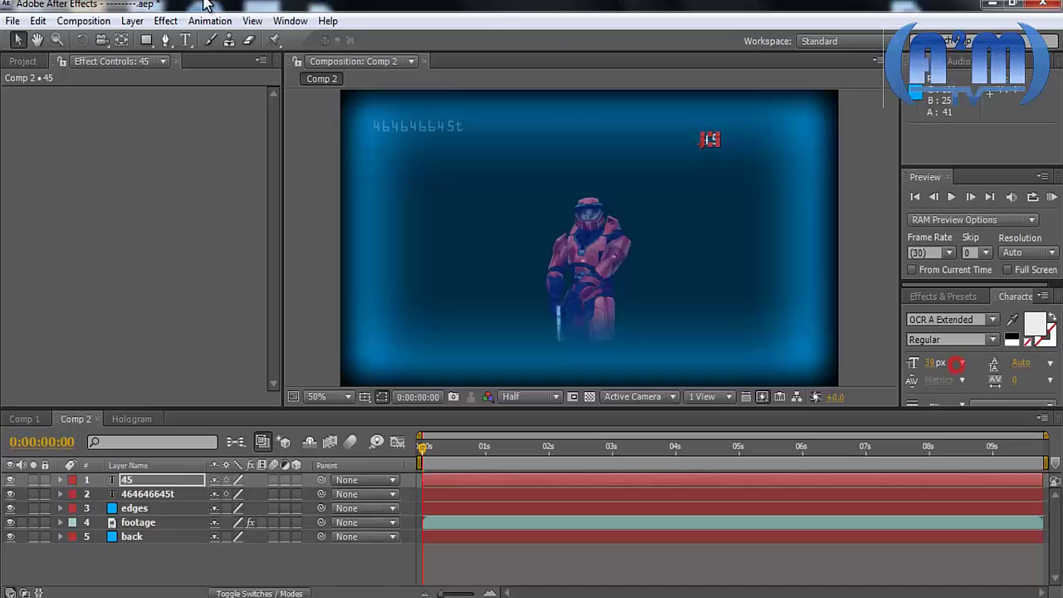
# - Apply the Numbers effect to the 45 layer with the OCR A Extended font, keeping horizontal direction and right alignment
pyautogui.click(165, 21)
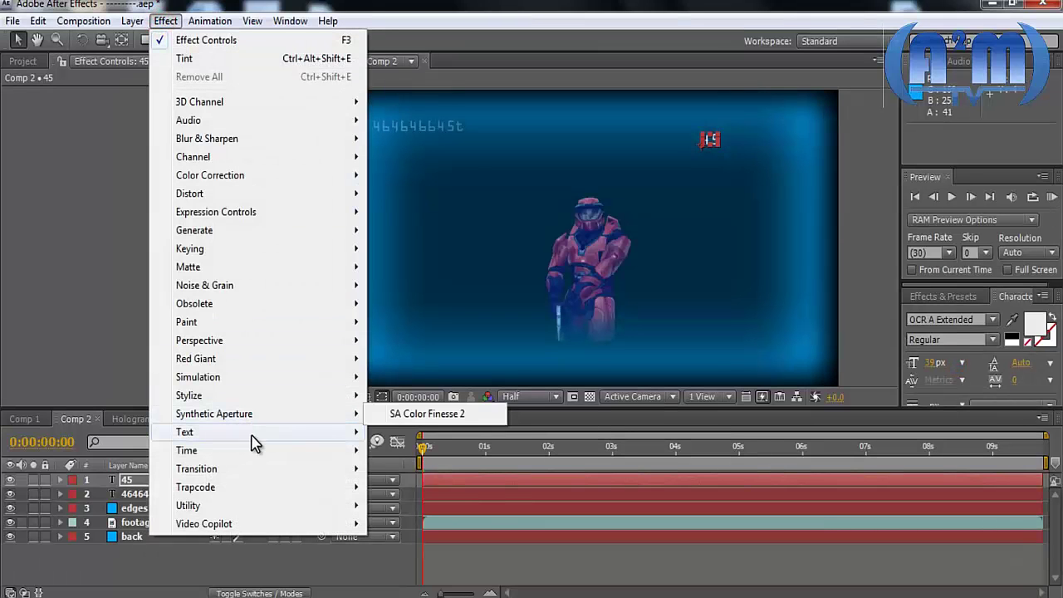
pyautogui.moveTo(352, 432)
pyautogui.click(395, 433)
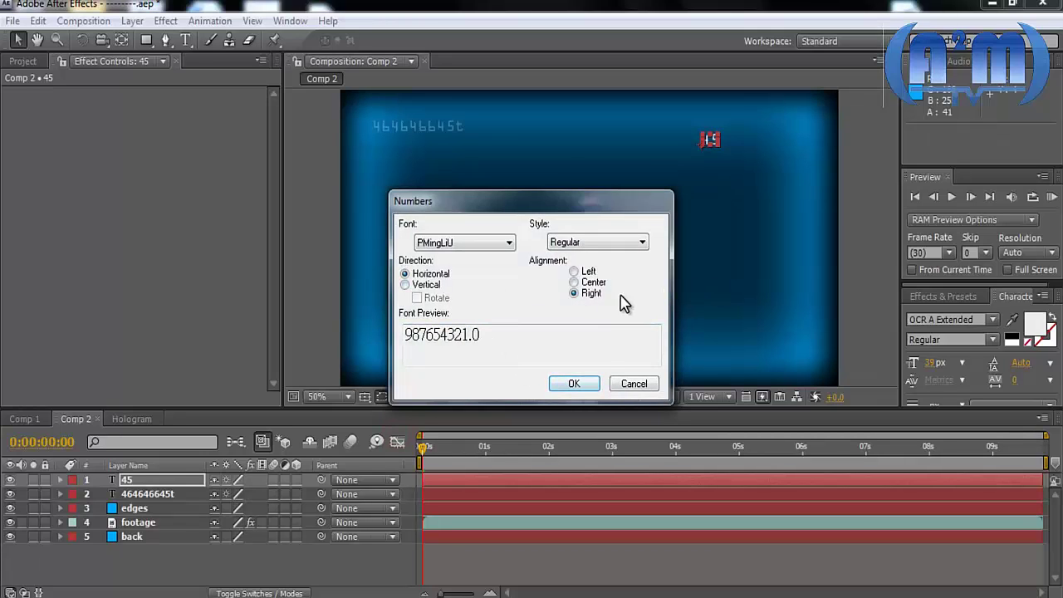
pyautogui.click(480, 244)
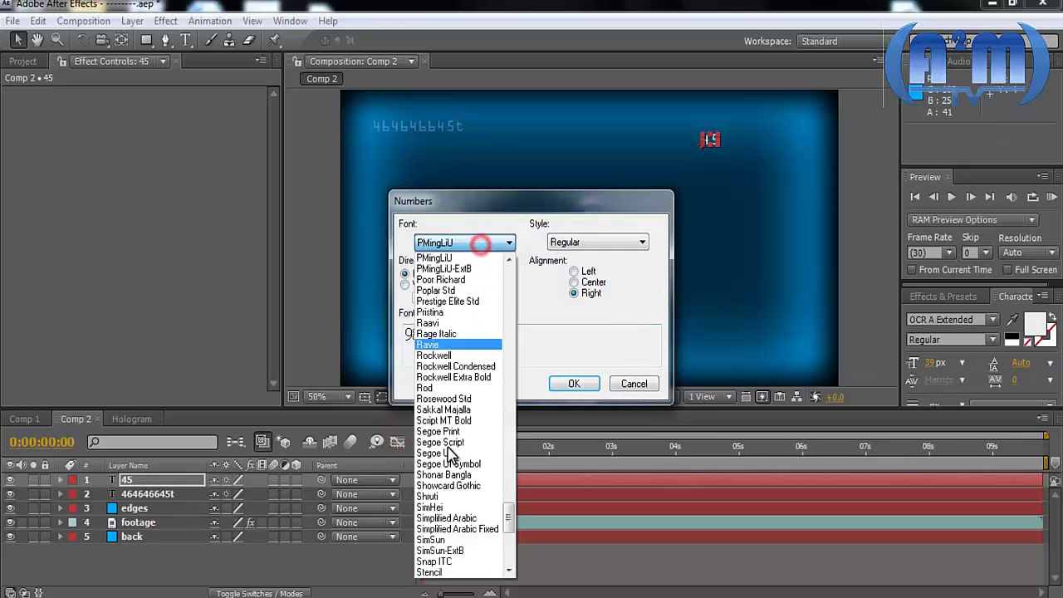
pyautogui.scroll(-7, 462, 522)
pyautogui.scroll(7, 462, 515)
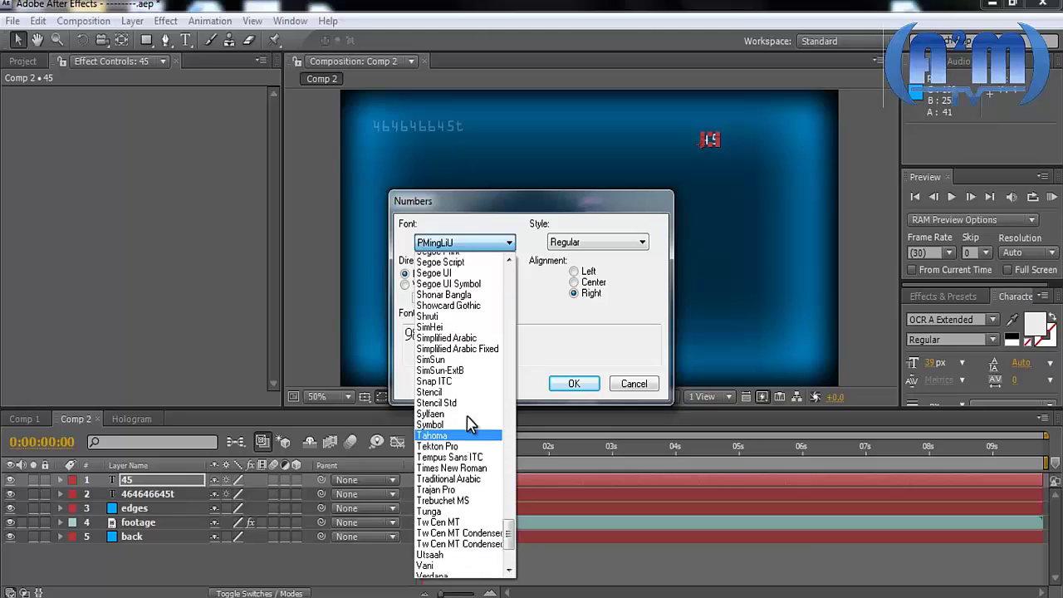
pyautogui.scroll(4, 465, 419)
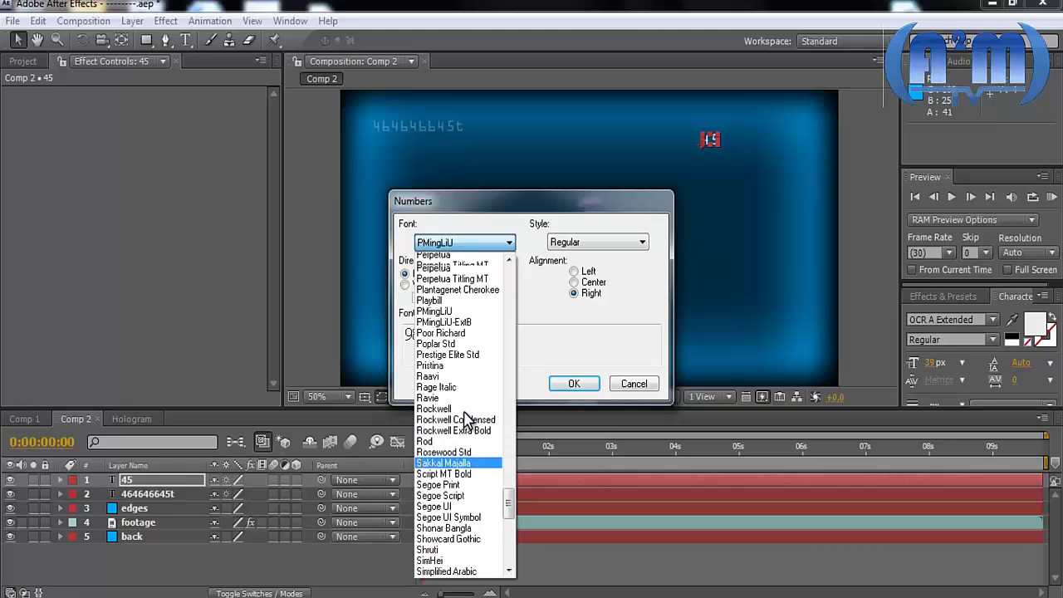
pyautogui.click(463, 263)
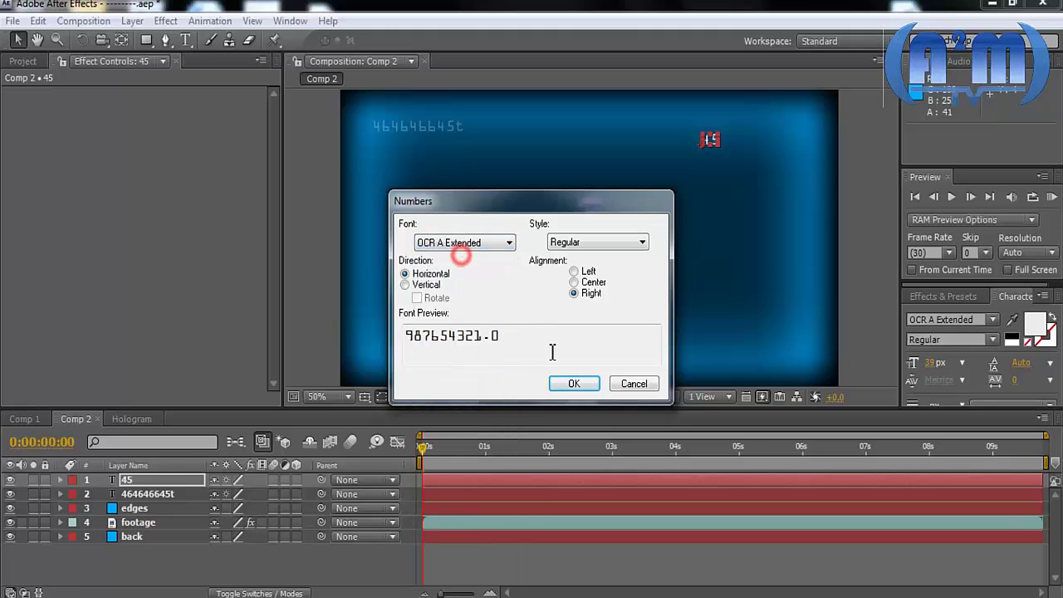
pyautogui.click(565, 382)
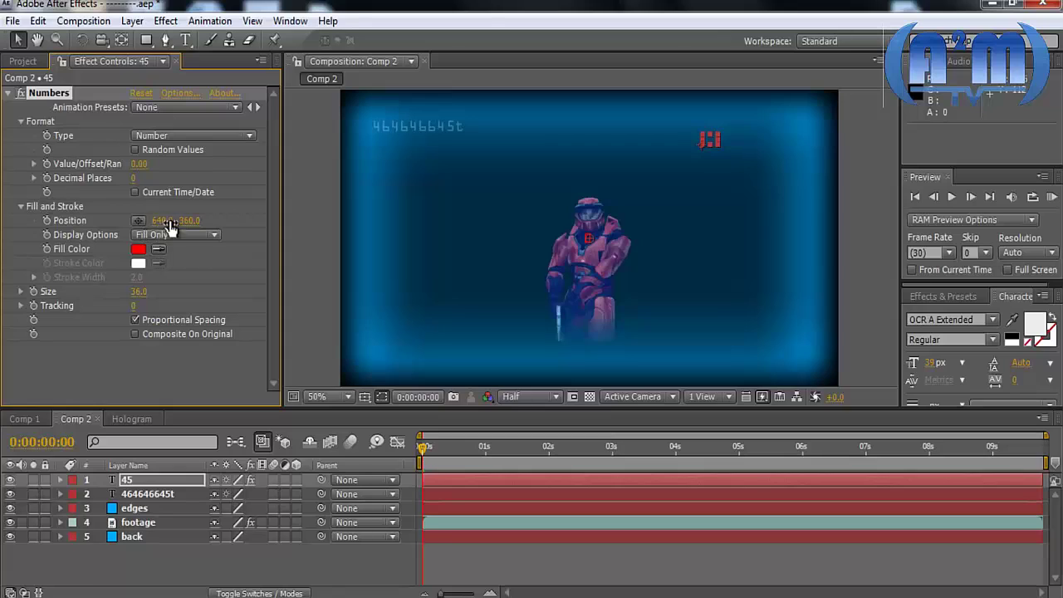
# - Set the Numbers effect's Size to 93 and its Position to 928, 659 near the hologram's lower edge
pyautogui.moveTo(139, 291); pyautogui.dragTo(205, 319)
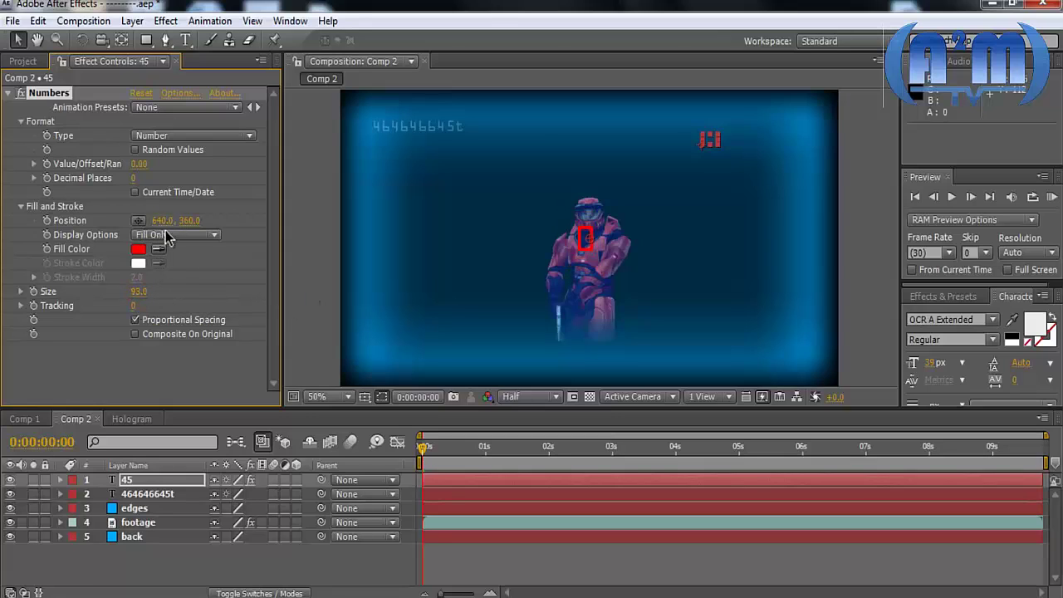
pyautogui.moveTo(189, 220); pyautogui.dragTo(422, 212)
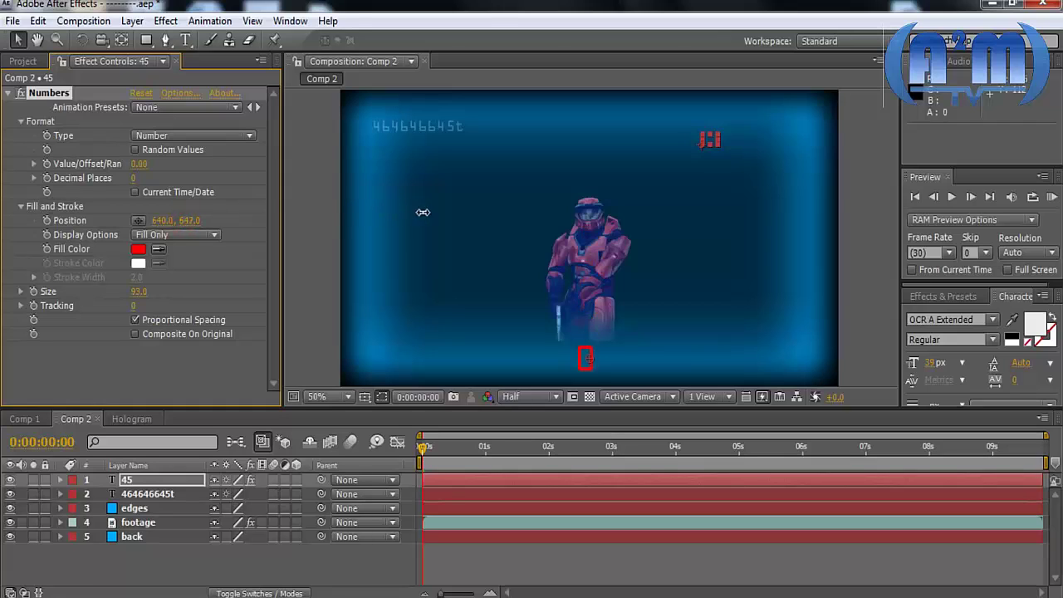
pyautogui.moveTo(164, 220); pyautogui.dragTo(392, 239)
# - Change the Numbers Fill Color to light blue and lower the 45 layer's opacity to 35%
pyautogui.click(138, 249)
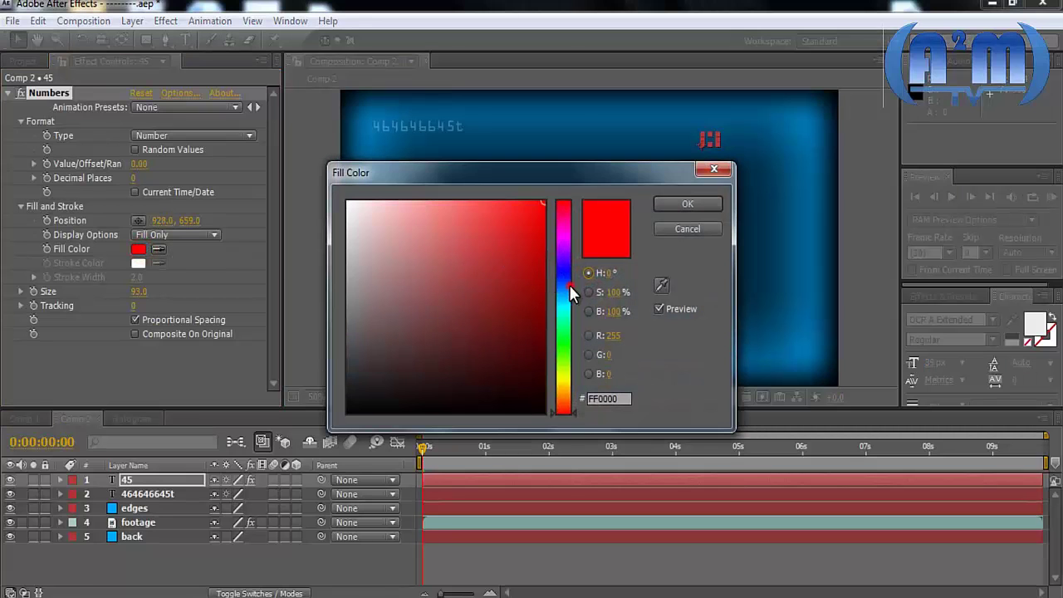
pyautogui.moveTo(569, 285); pyautogui.dragTo(564, 298)
pyautogui.click(686, 205)
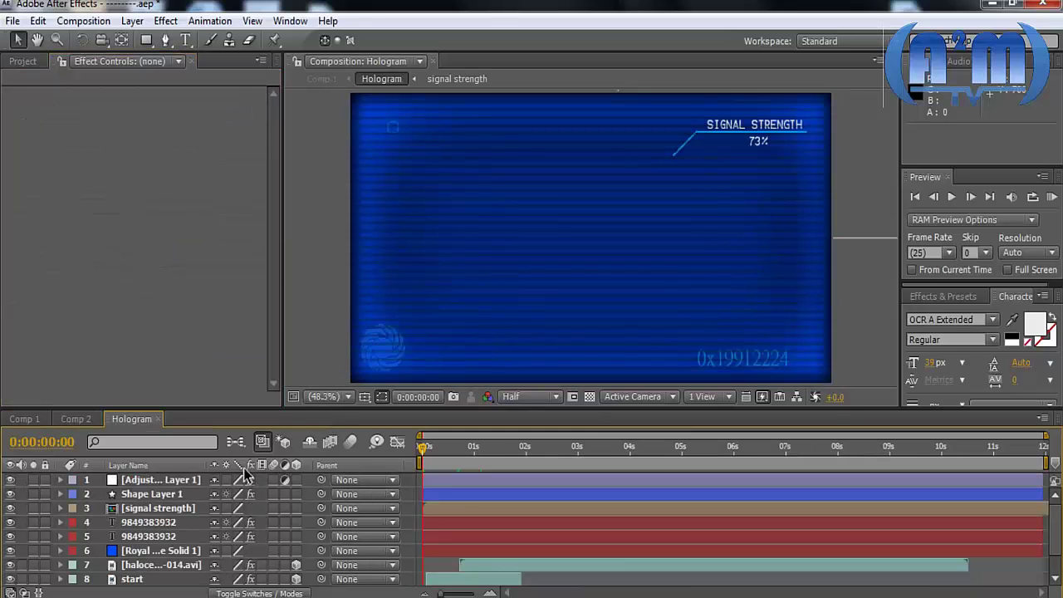
pyautogui.click(65, 418)
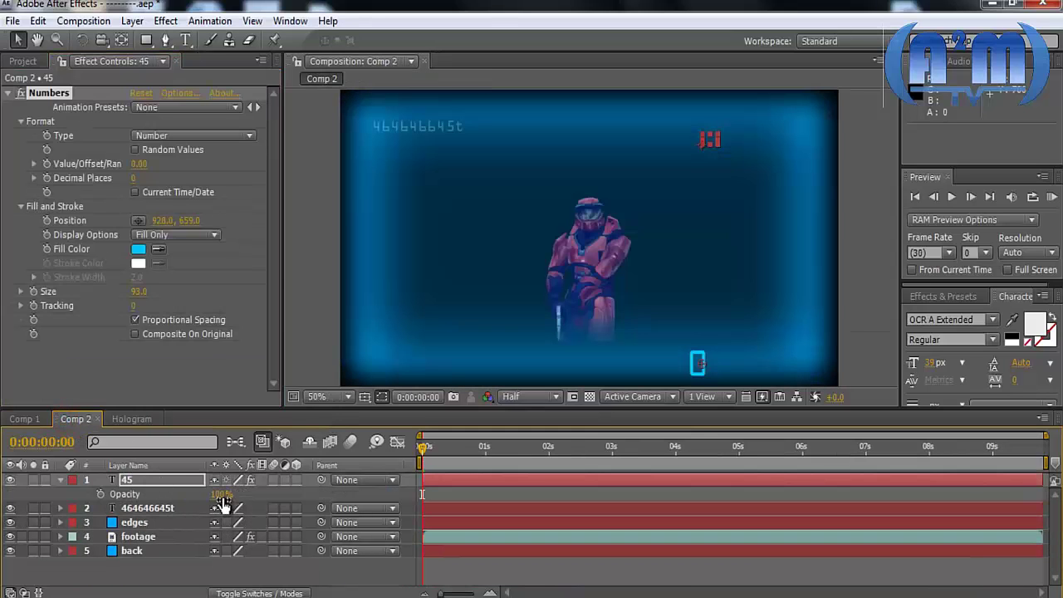
pyautogui.moveTo(220, 495); pyautogui.dragTo(156, 494)
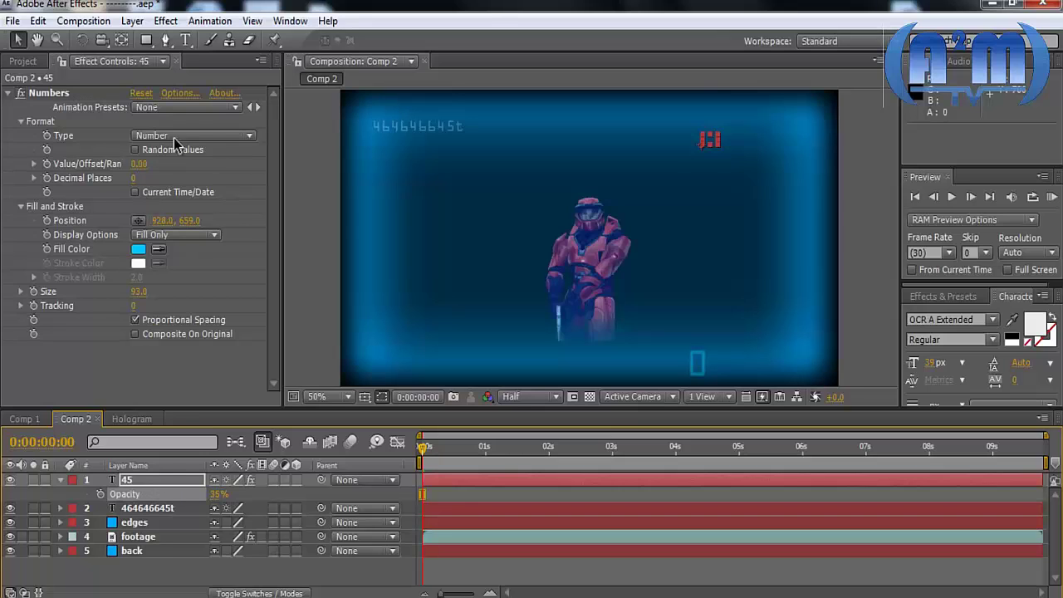
# - Set the Numbers Type to Hexadecimal, move it to position 1159, 659, enable Random Values and scrub the timeline to check it
pyautogui.click(206, 138)
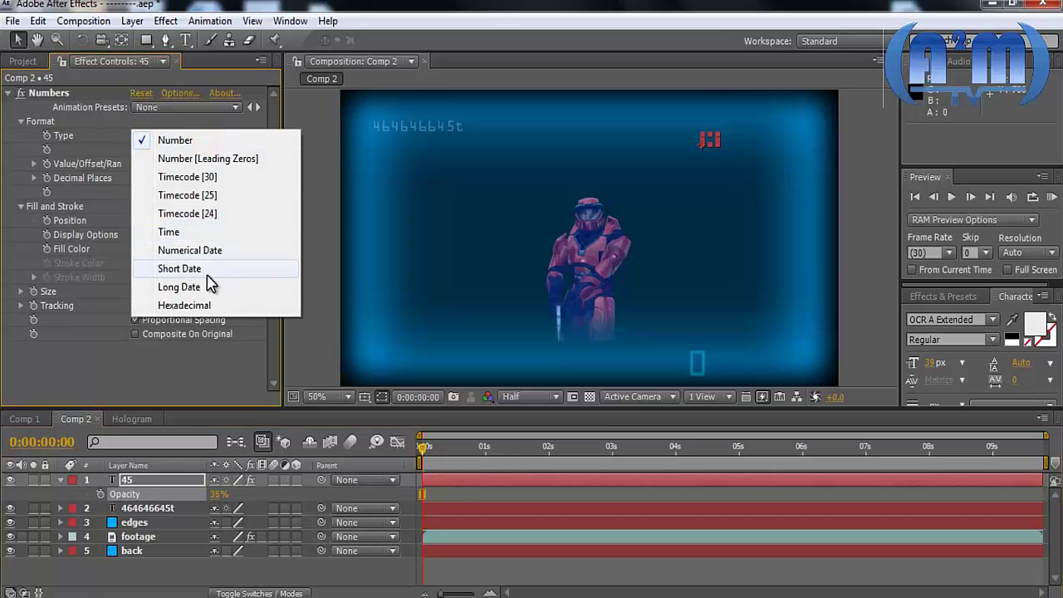
pyautogui.click(208, 306)
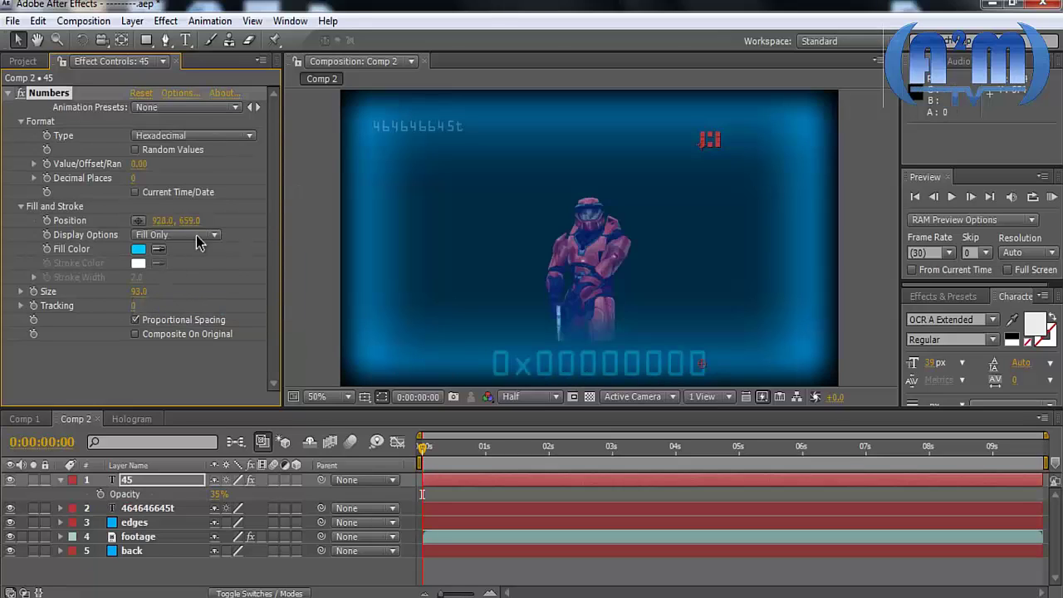
pyautogui.moveTo(163, 225); pyautogui.dragTo(328, 208)
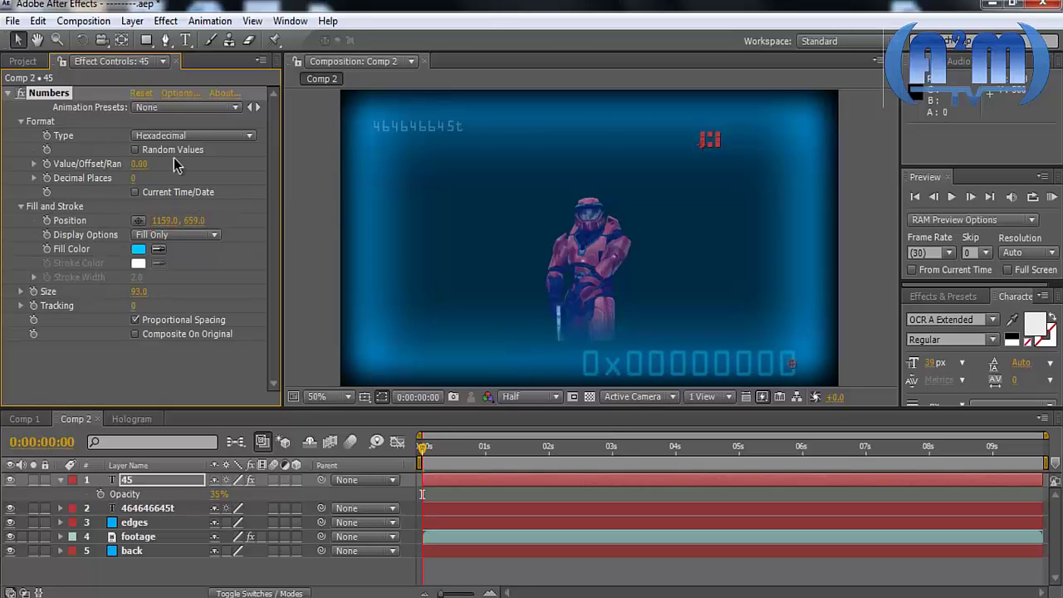
pyautogui.click(135, 149)
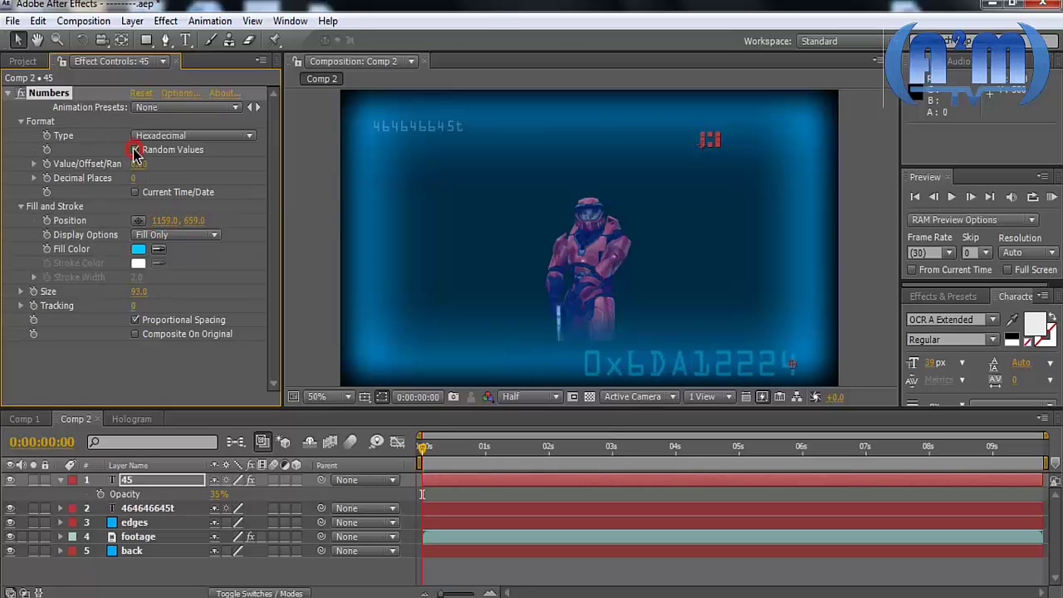
pyautogui.moveTo(424, 449); pyautogui.dragTo(502, 452)
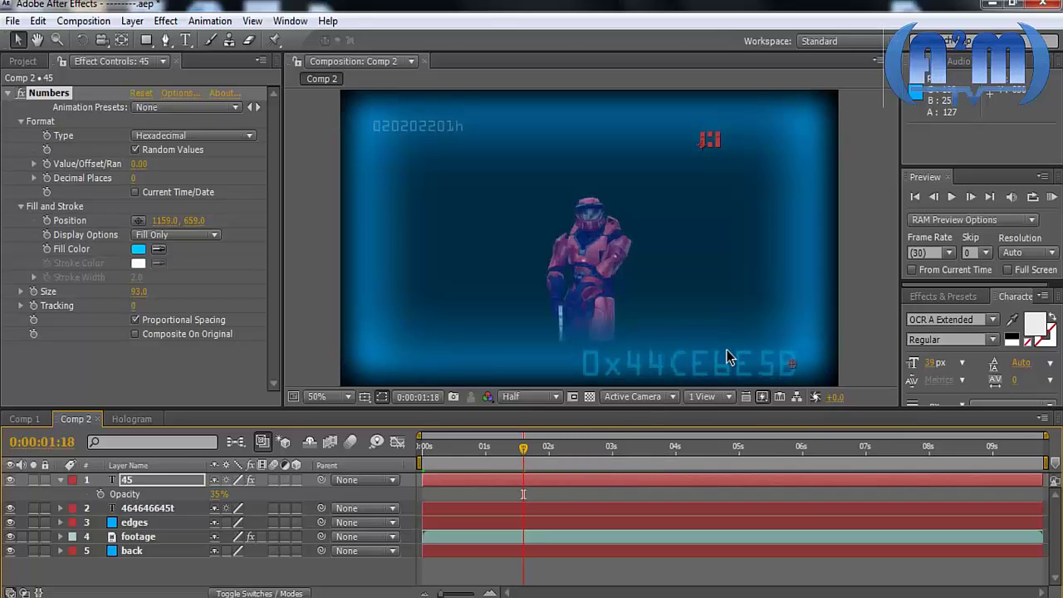
# - Set the 45 layer's font size to 26 px and reduce its Numbers effect Size to 63
pyautogui.click(734, 374)
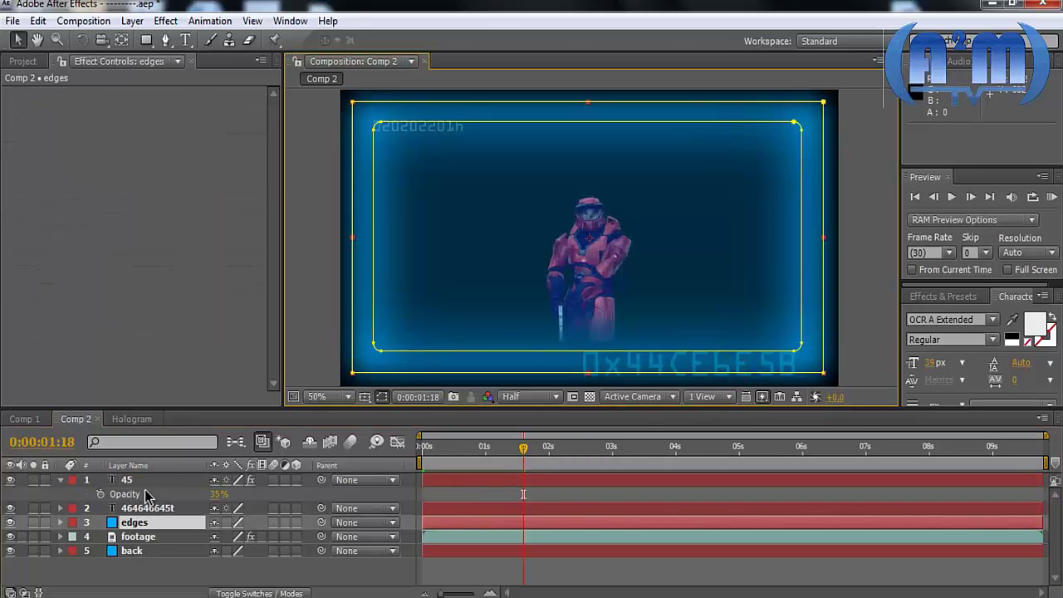
pyautogui.click(139, 480)
pyautogui.click(61, 480)
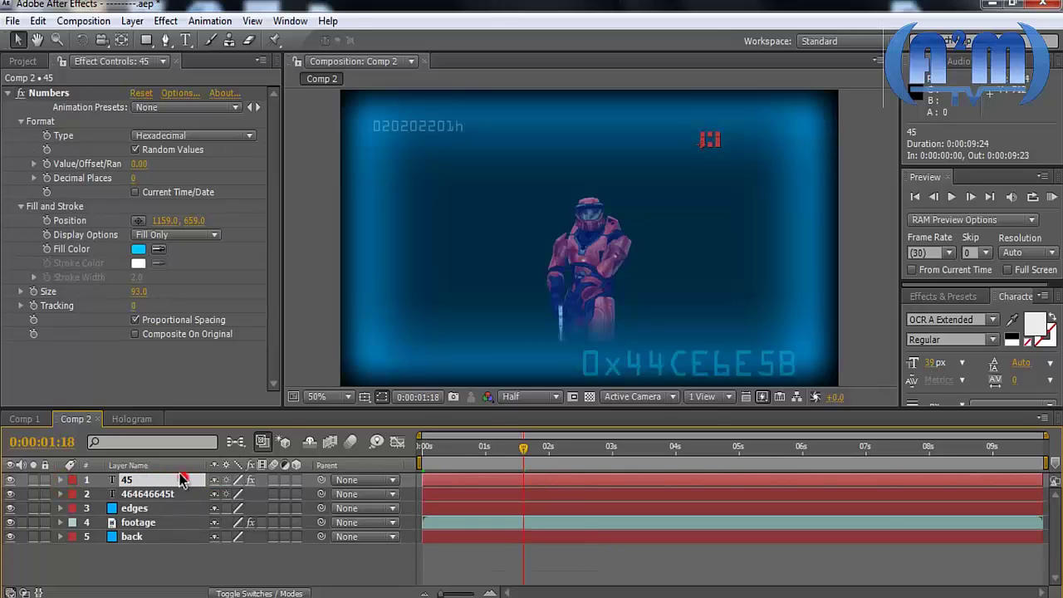
pyautogui.click(10, 92)
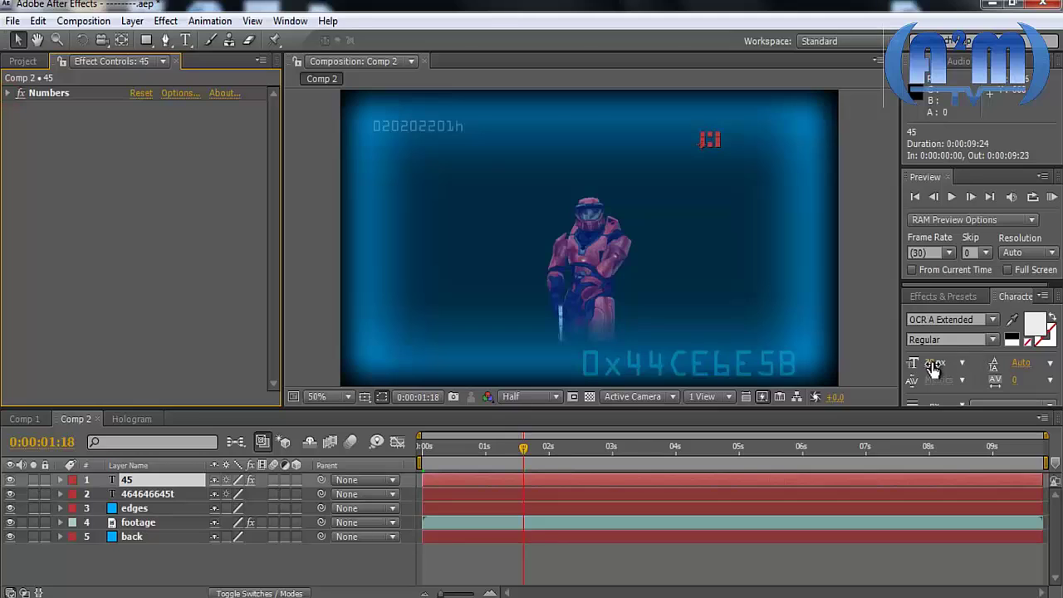
pyautogui.moveTo(933, 369); pyautogui.dragTo(917, 369)
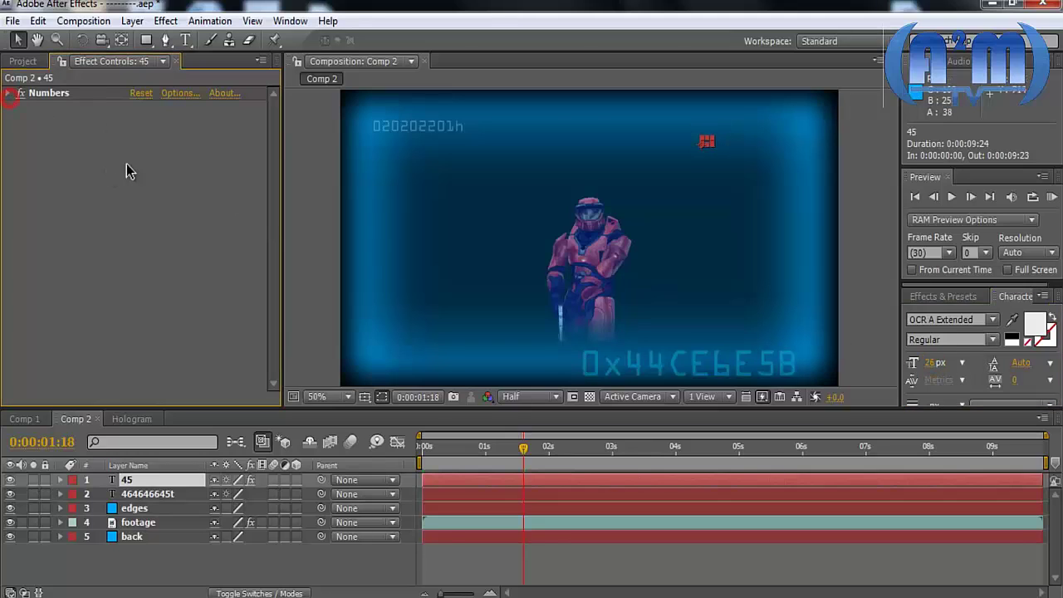
pyautogui.click(10, 92)
pyautogui.moveTo(138, 296); pyautogui.dragTo(116, 291)
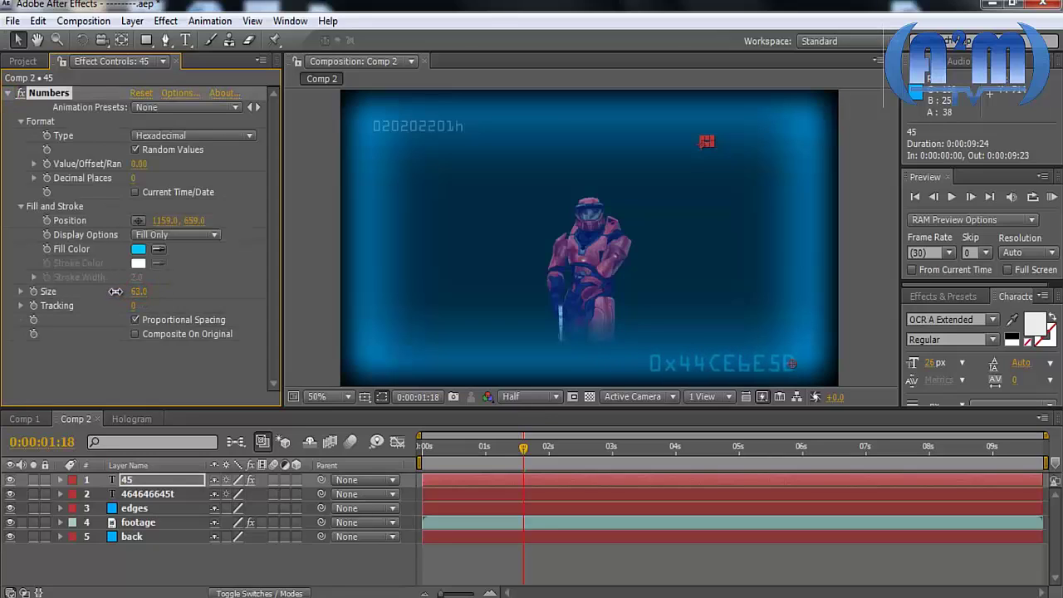
pyautogui.click(204, 556)
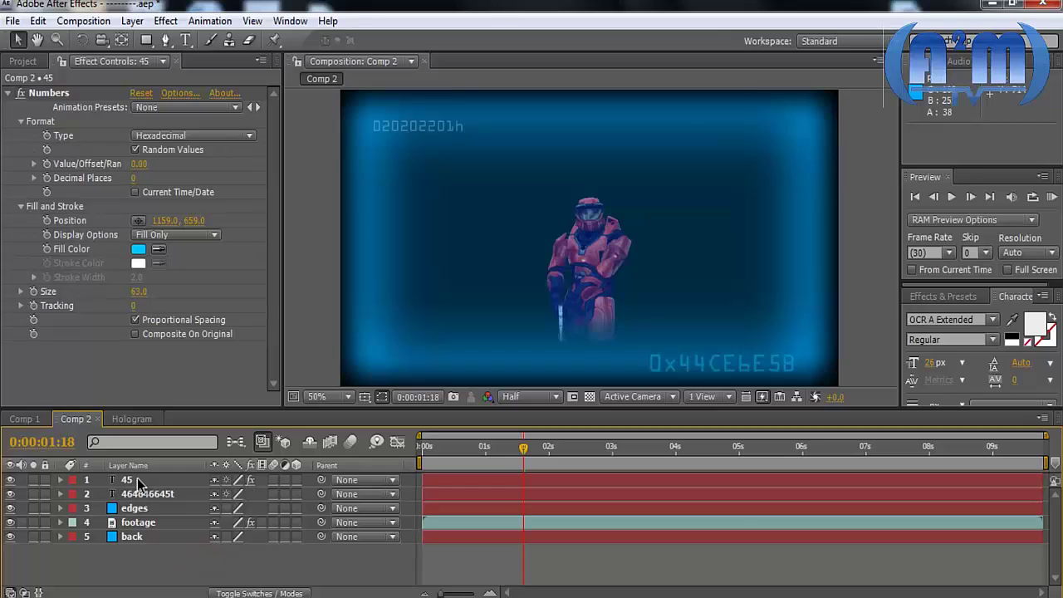
pyautogui.click(139, 484)
pyautogui.click(174, 574)
pyautogui.click(10, 93)
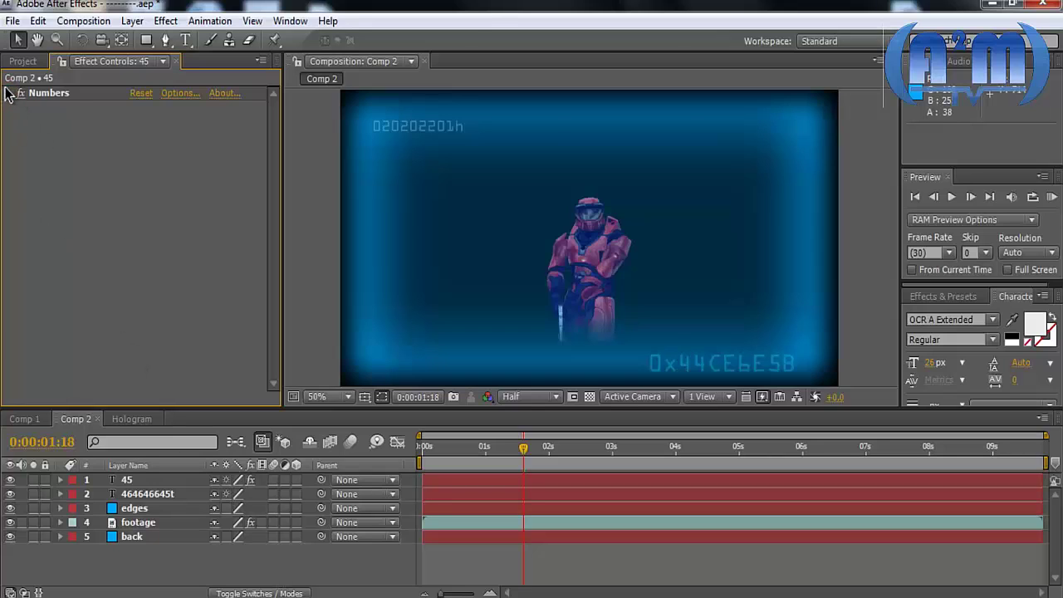
pyautogui.click(9, 93)
pyautogui.click(135, 191)
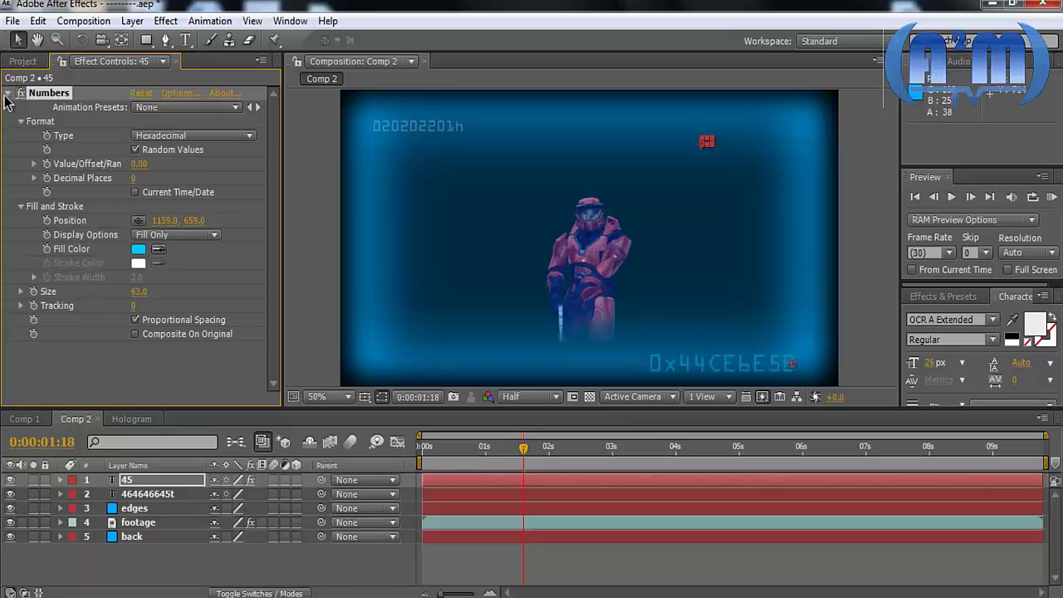
pyautogui.click(8, 93)
pyautogui.click(146, 243)
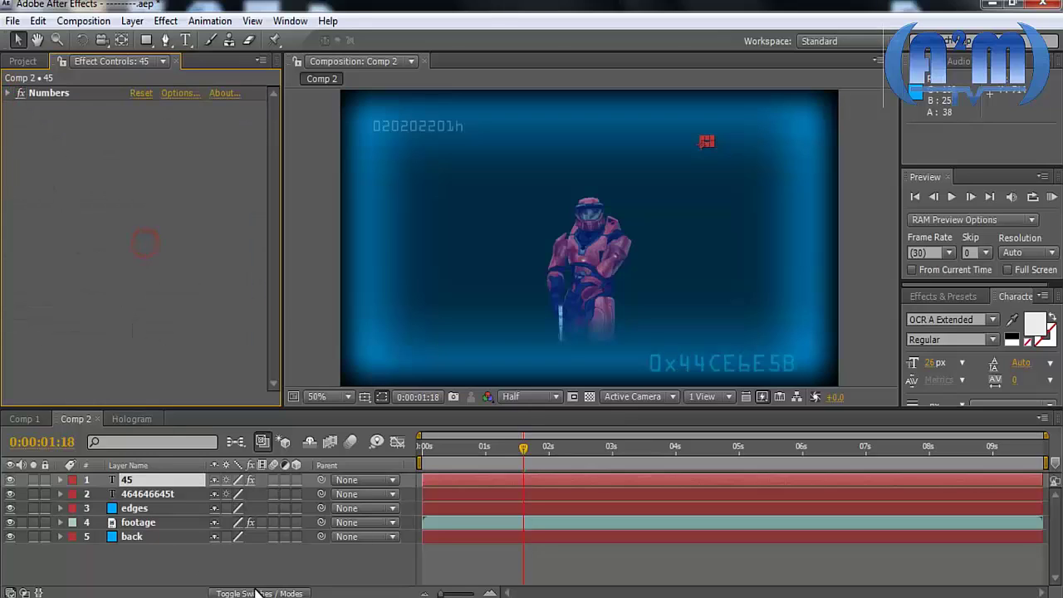
pyautogui.click(268, 568)
pyautogui.click(175, 349)
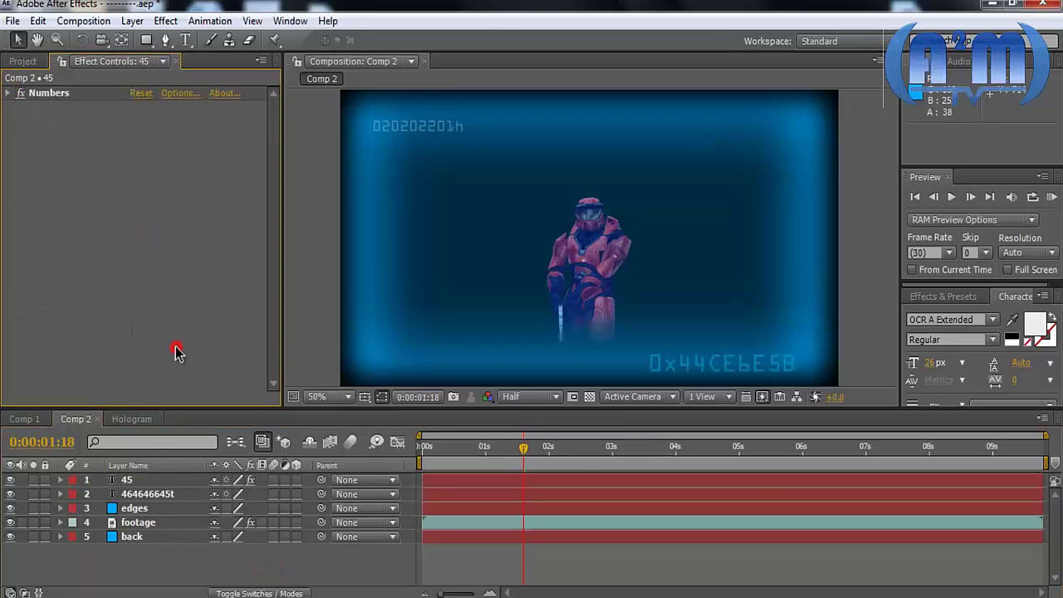
# - Review the start of the Hologram composition as a reference, and return to Comp 1 with the project files shown
pyautogui.click(133, 419)
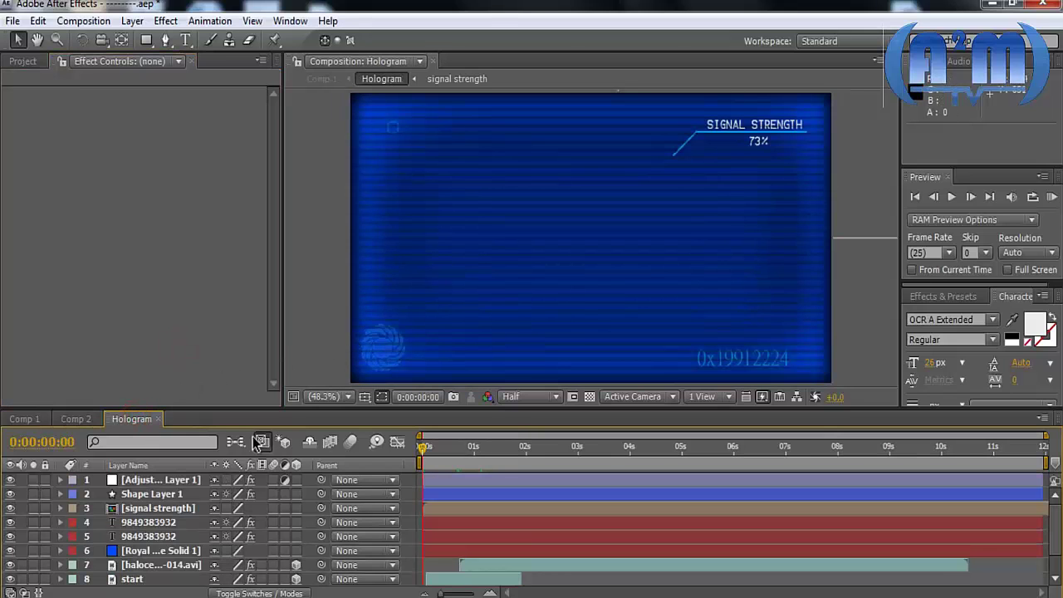
pyautogui.moveTo(423, 452); pyautogui.dragTo(370, 461)
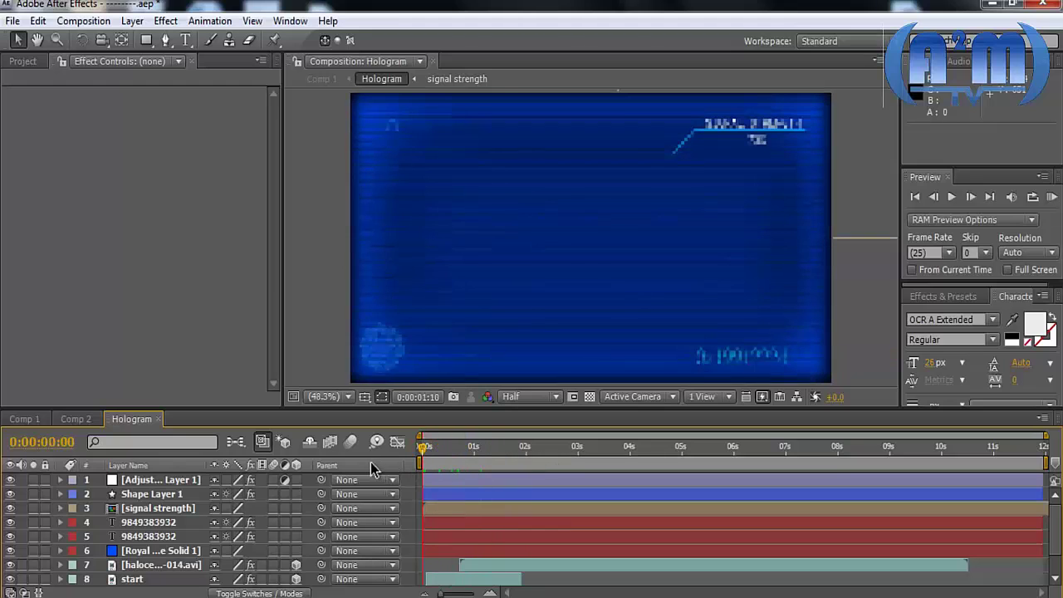
pyautogui.click(31, 419)
pyautogui.click(16, 63)
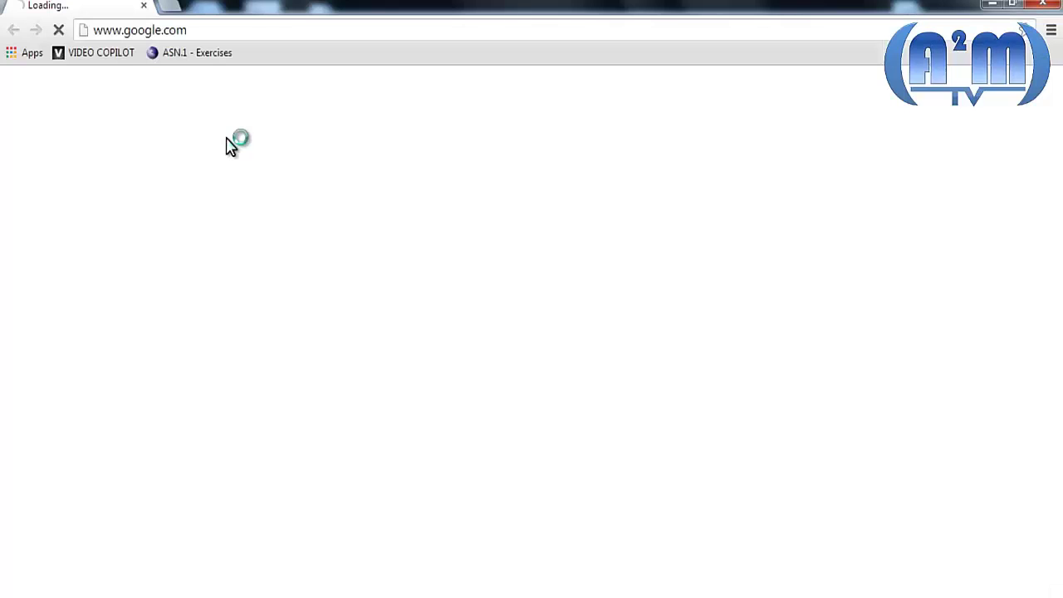
# - In the web browser, search Google for "circular designs" and show the image results
pyautogui.click(171, 35)
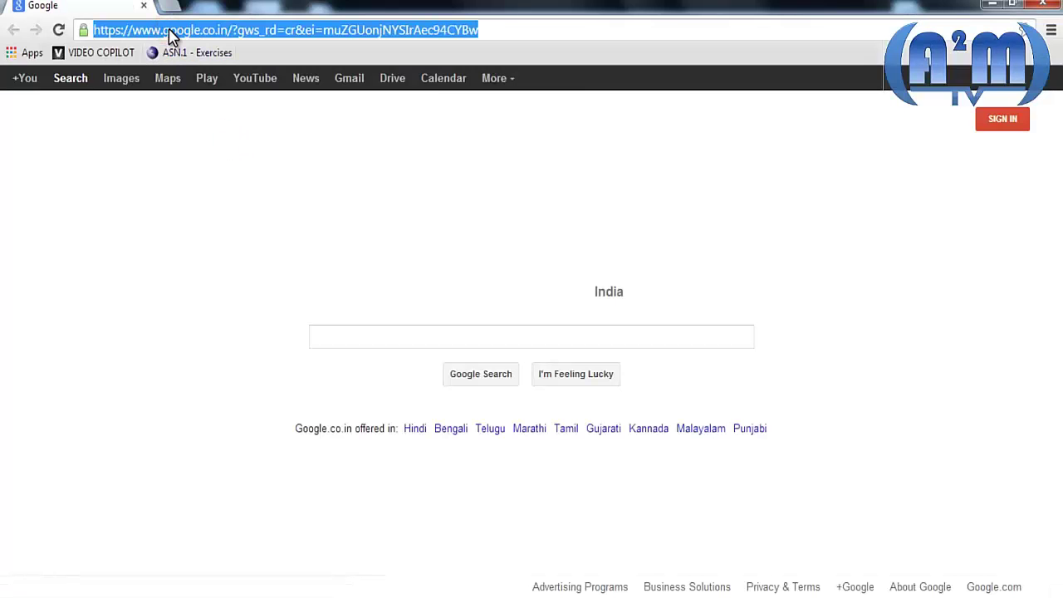
pyautogui.write('citr')
pyautogui.press('BackSpace')
pyautogui.press('BackSpace')
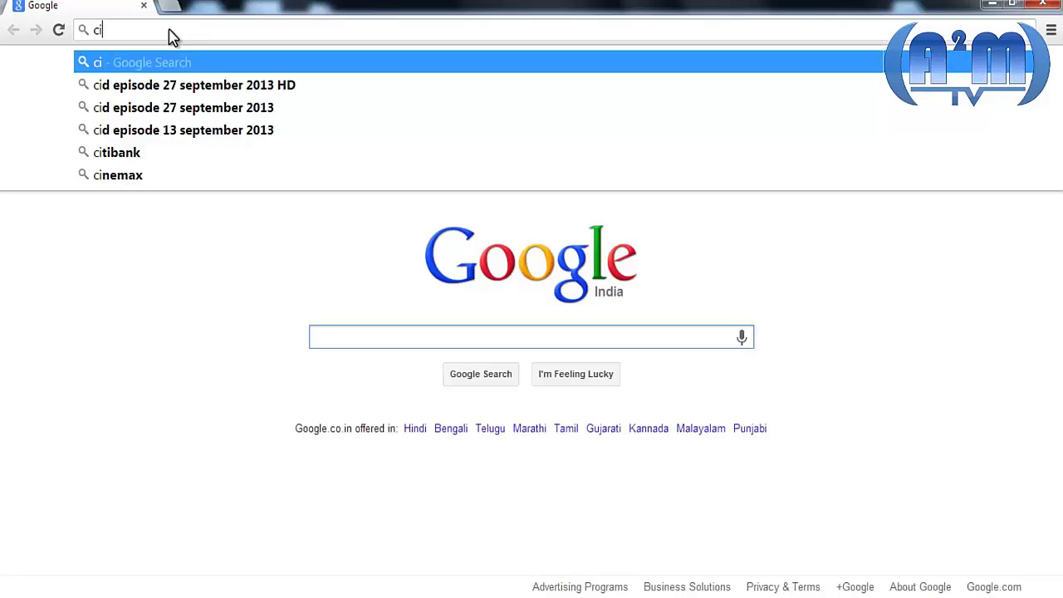
pyautogui.write('rcular designs')
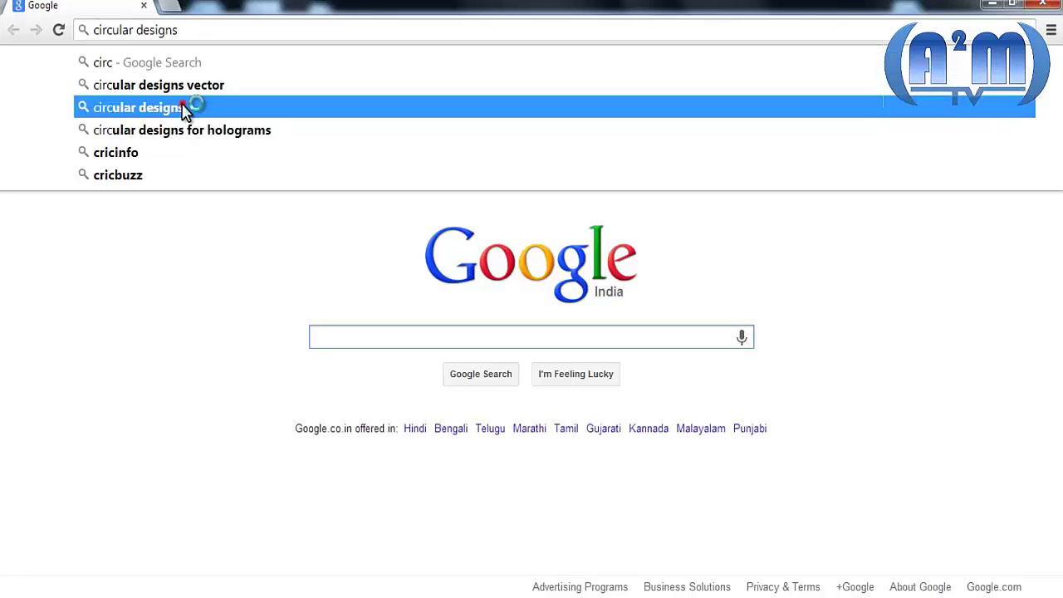
pyautogui.click(182, 107)
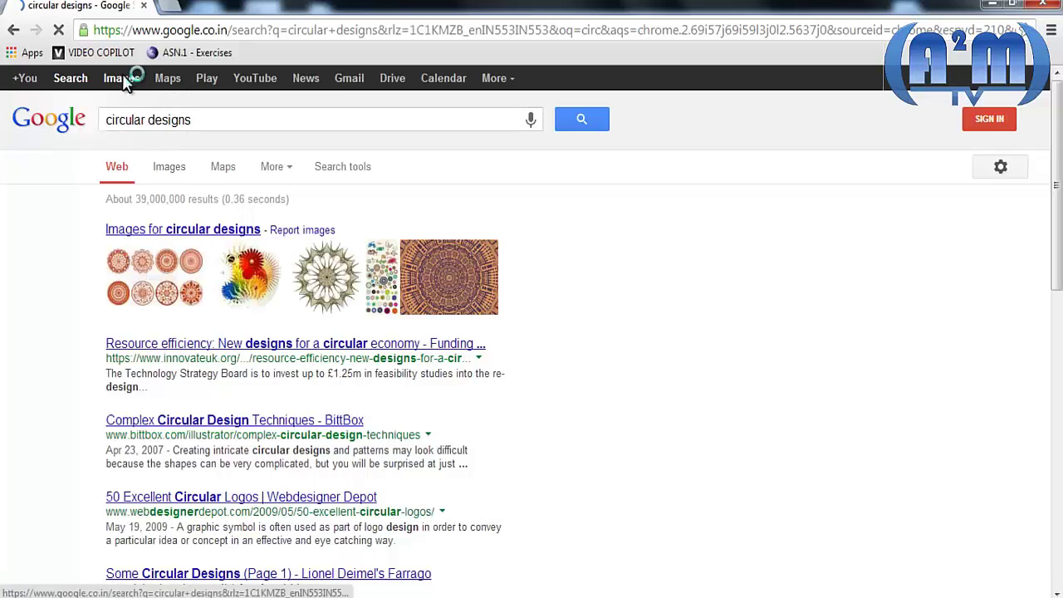
pyautogui.click(123, 79)
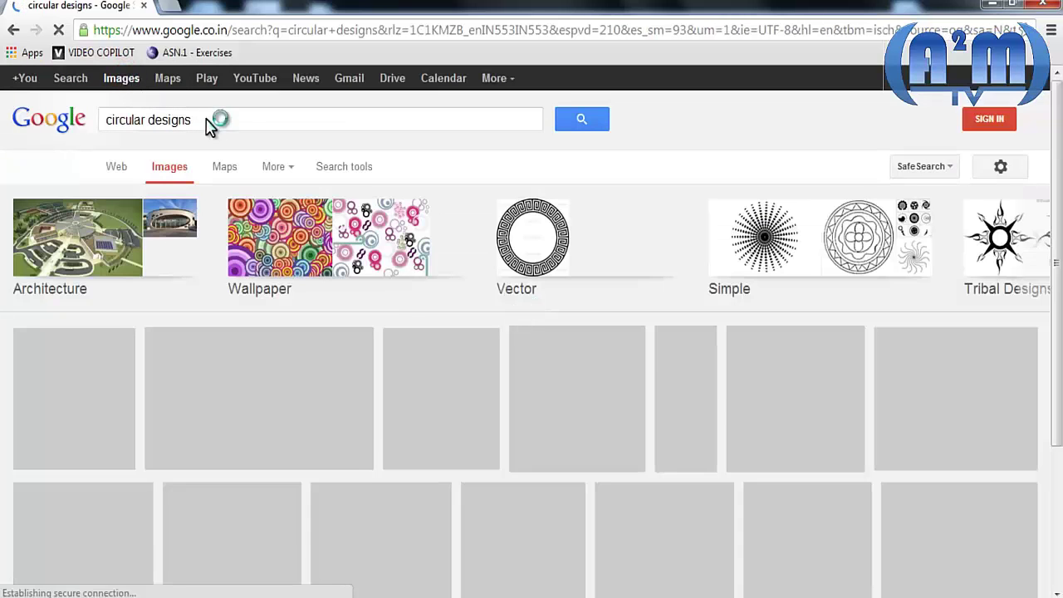
# - Browse the circular design images and examine the Vector group's designs
pyautogui.scroll(-1, 409, 297)
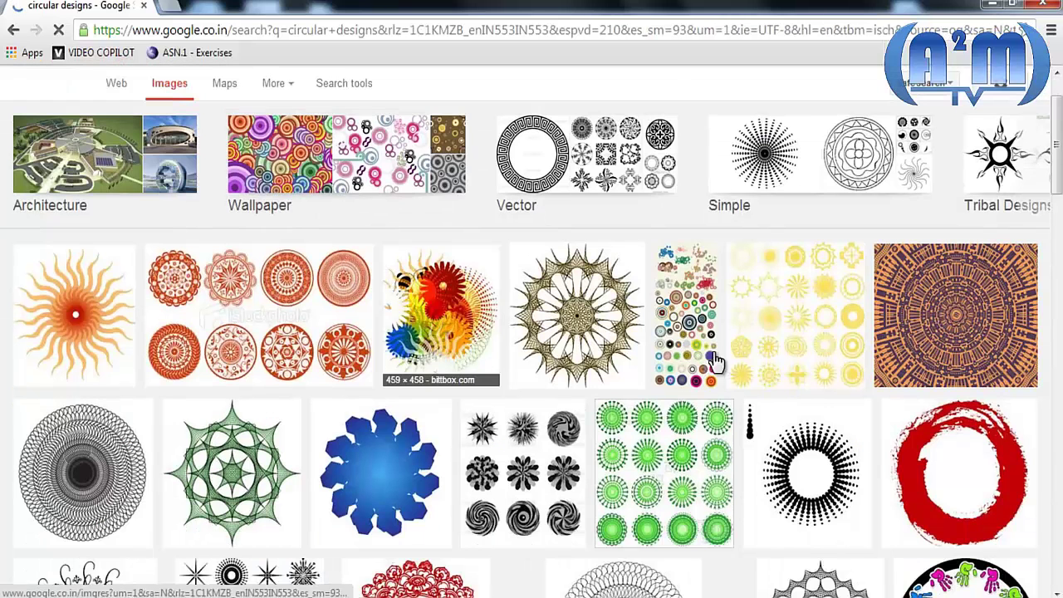
pyautogui.click(635, 159)
pyautogui.scroll(-4, 536, 240)
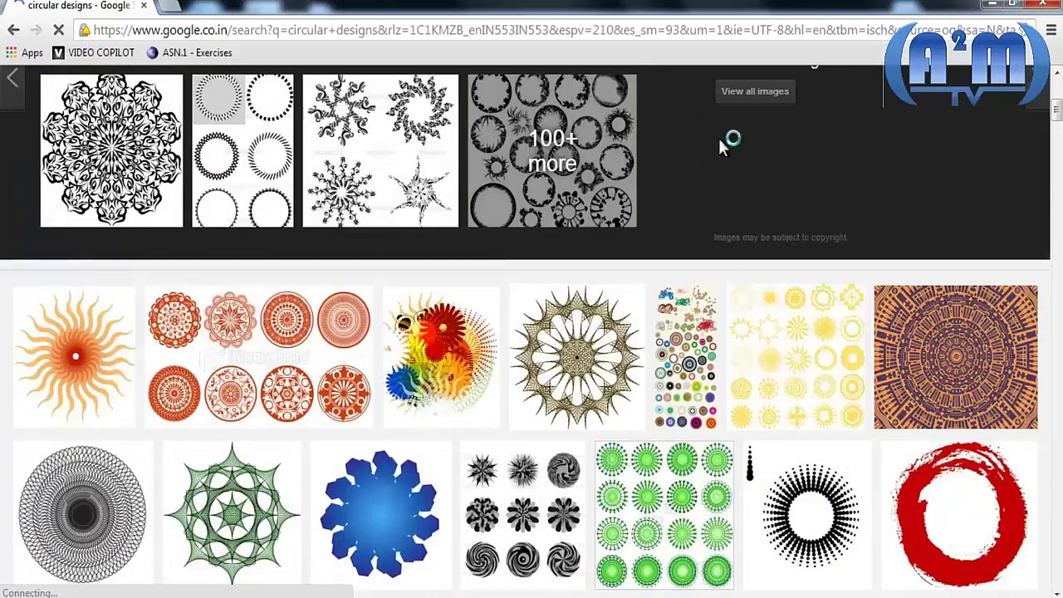
pyautogui.click(747, 104)
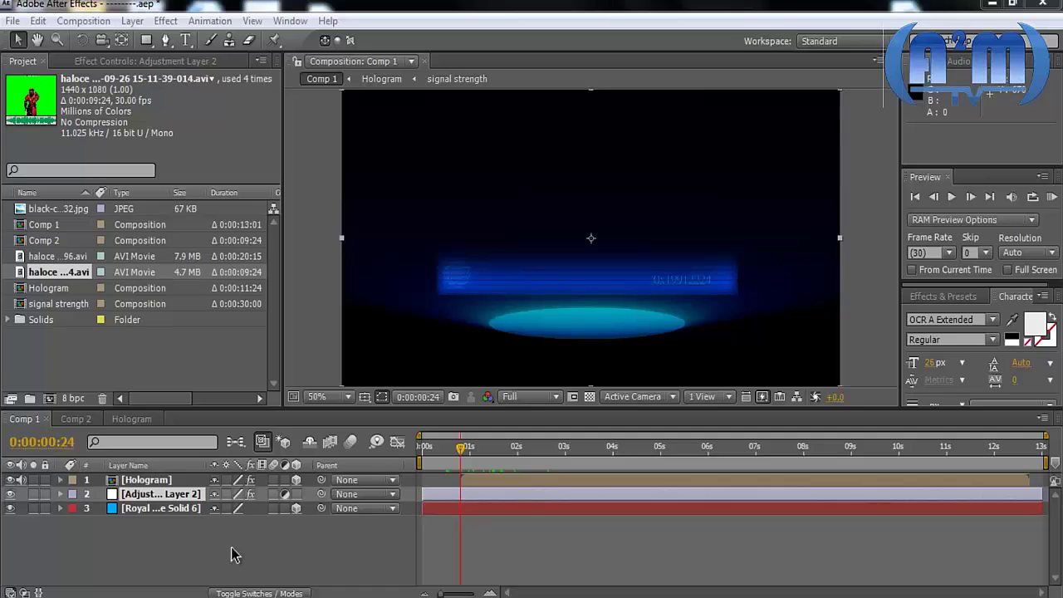
# - Back in After Effects, add the black circle design JPG as the top layer of Comp 2 and set the preview resolution to Full
pyautogui.click(55, 210)
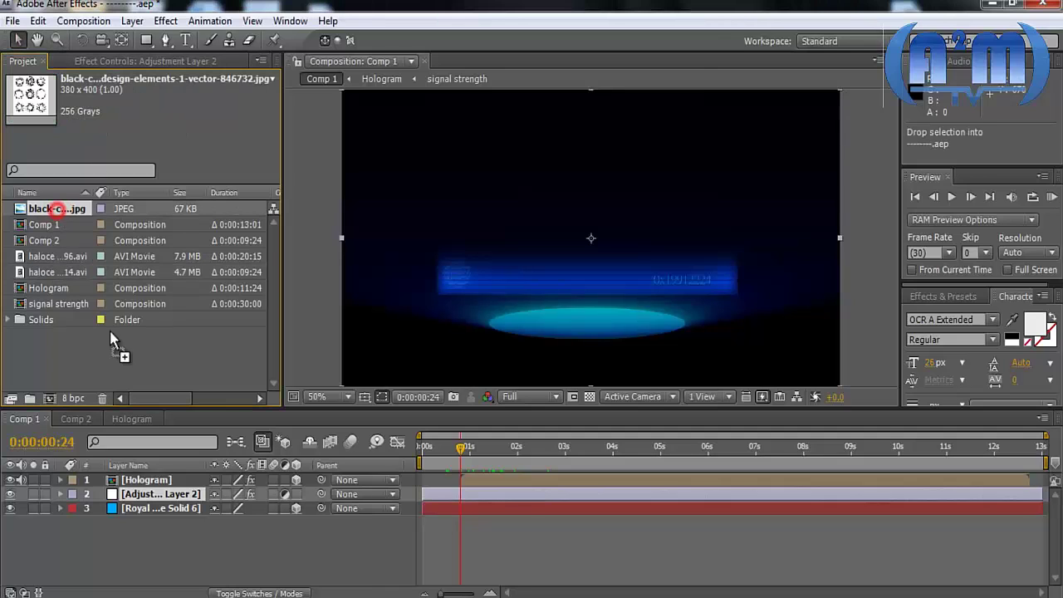
pyautogui.moveTo(80, 209); pyautogui.dragTo(149, 428)
pyautogui.moveTo(79, 413); pyautogui.dragTo(150, 473)
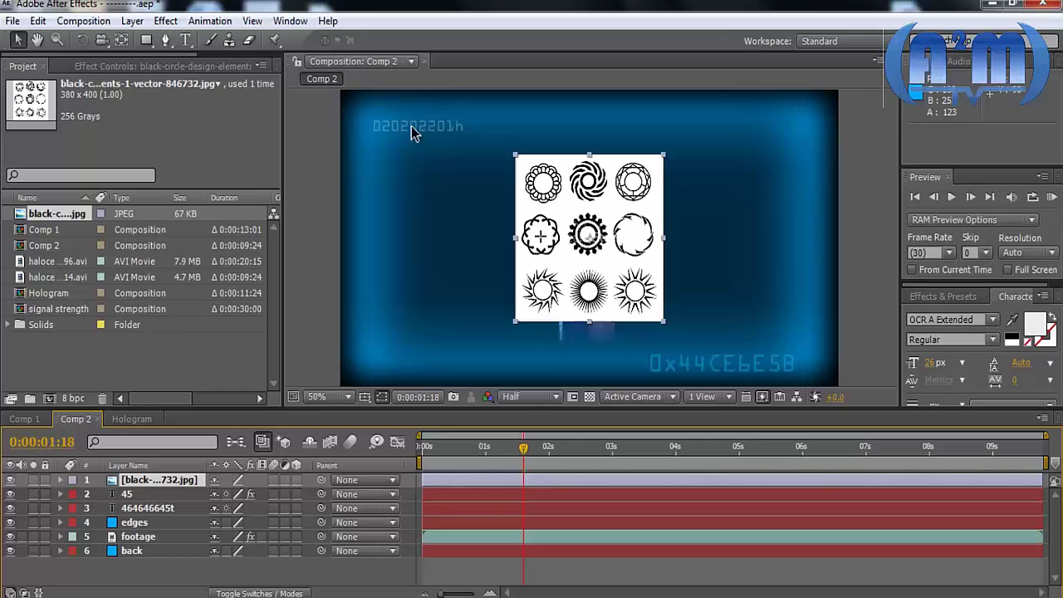
pyautogui.click(526, 397)
pyautogui.click(539, 433)
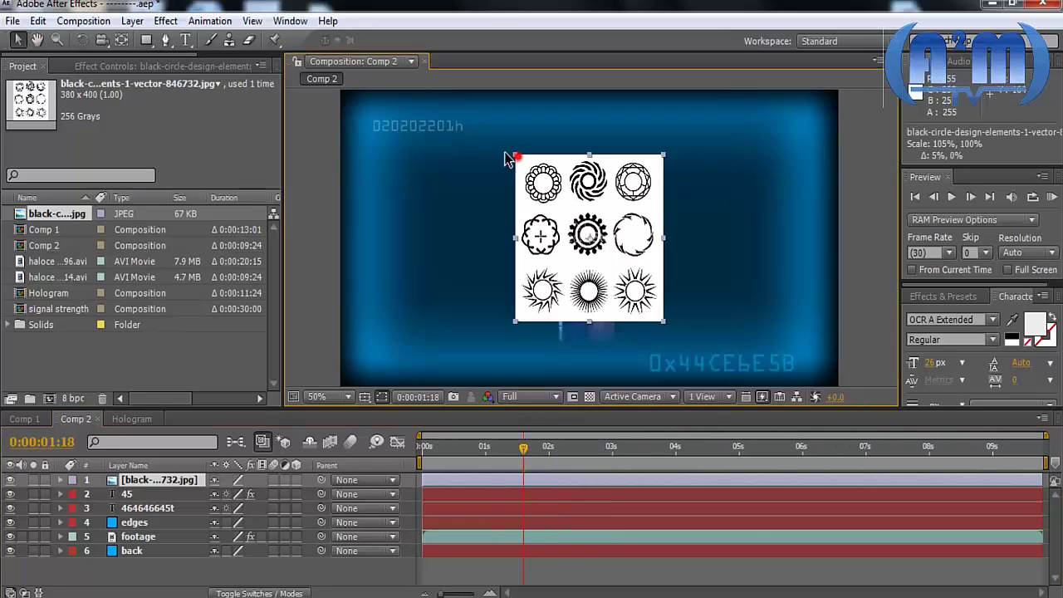
# - Enlarge the circle design image beyond the frame and move it to position 626, 788, centring the swirl design in the view
pyautogui.moveTo(514, 155); pyautogui.dragTo(462, 110)
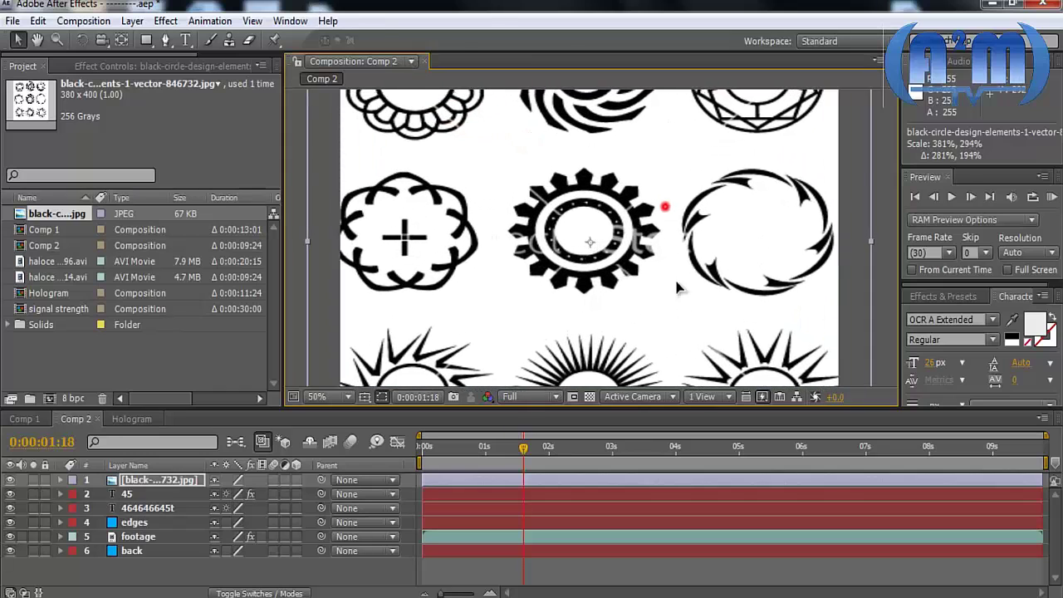
pyautogui.moveTo(666, 208); pyautogui.dragTo(709, 404)
pyautogui.moveTo(346, 185)
pyautogui.mouseDown()
pyautogui.moveTo(401, 185)
pyautogui.moveTo(361, 184)
pyautogui.mouseUp()
pyautogui.moveTo(492, 287); pyautogui.dragTo(476, 268)
pyautogui.scroll(2, 579, 261)
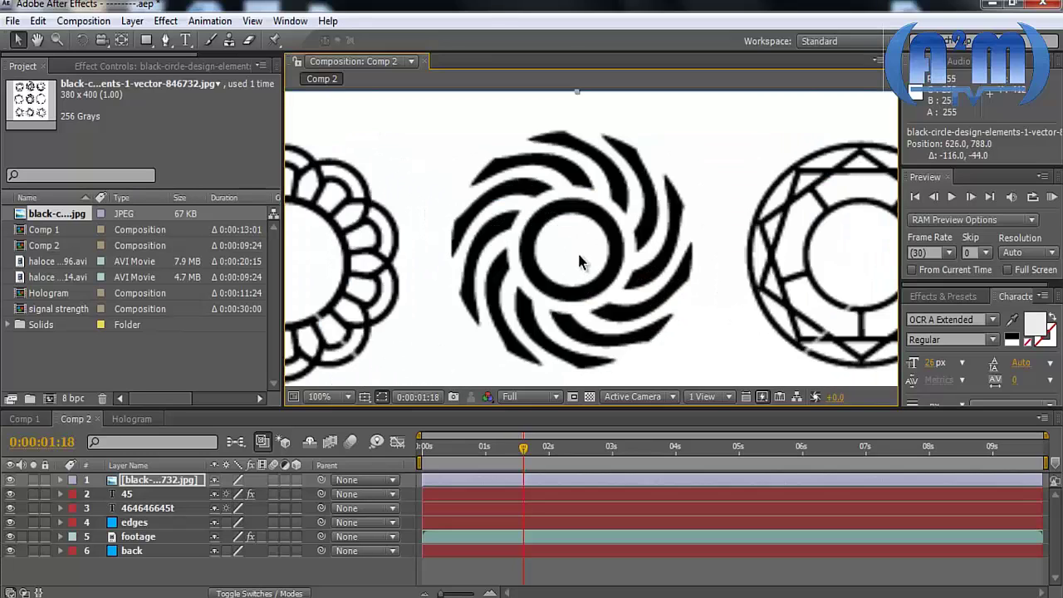
# - With no layer selected, trace the right half of the swirl's inner ring with the Pen tool, undoing the last misplaced point
pyautogui.click(101, 40)
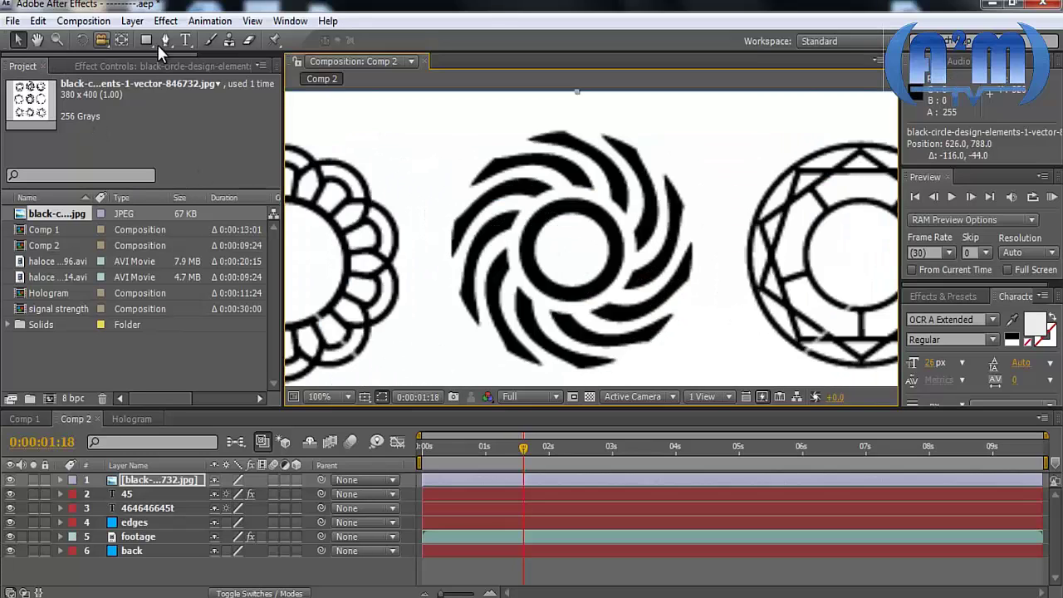
pyautogui.click(177, 566)
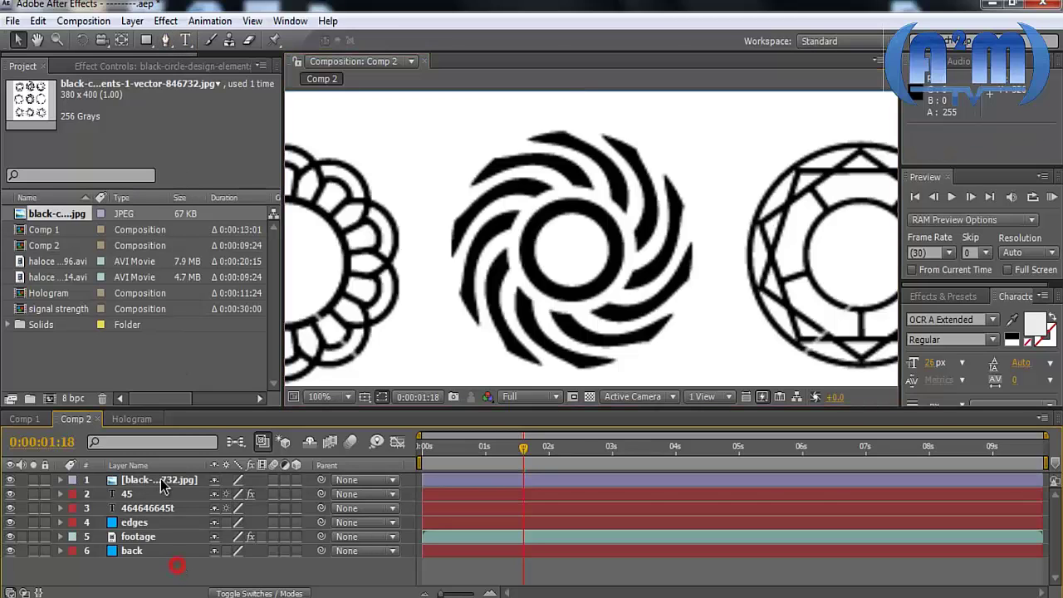
pyautogui.click(165, 41)
pyautogui.click(582, 200)
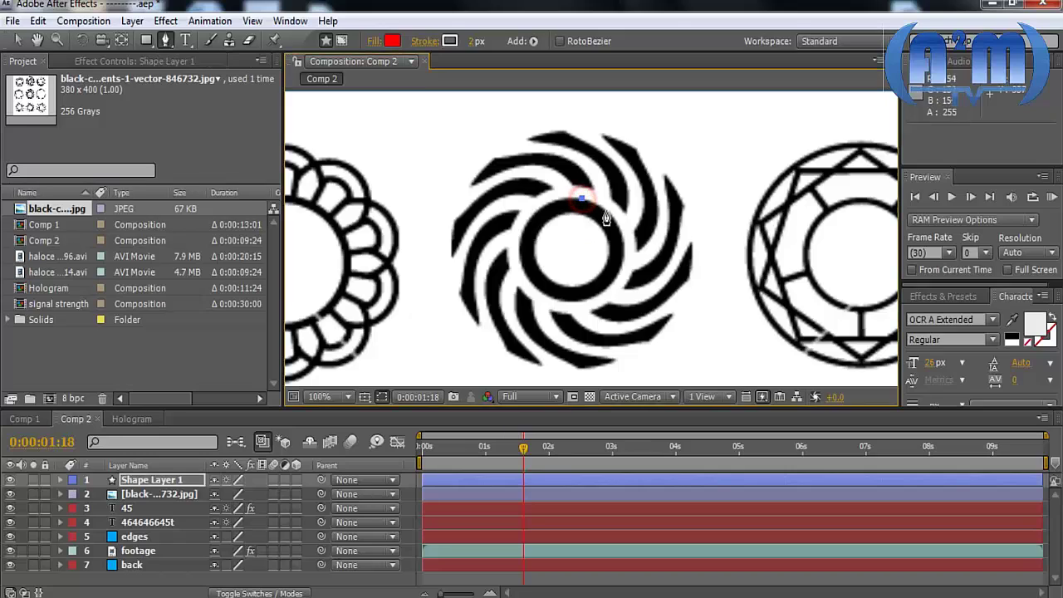
pyautogui.click(608, 212)
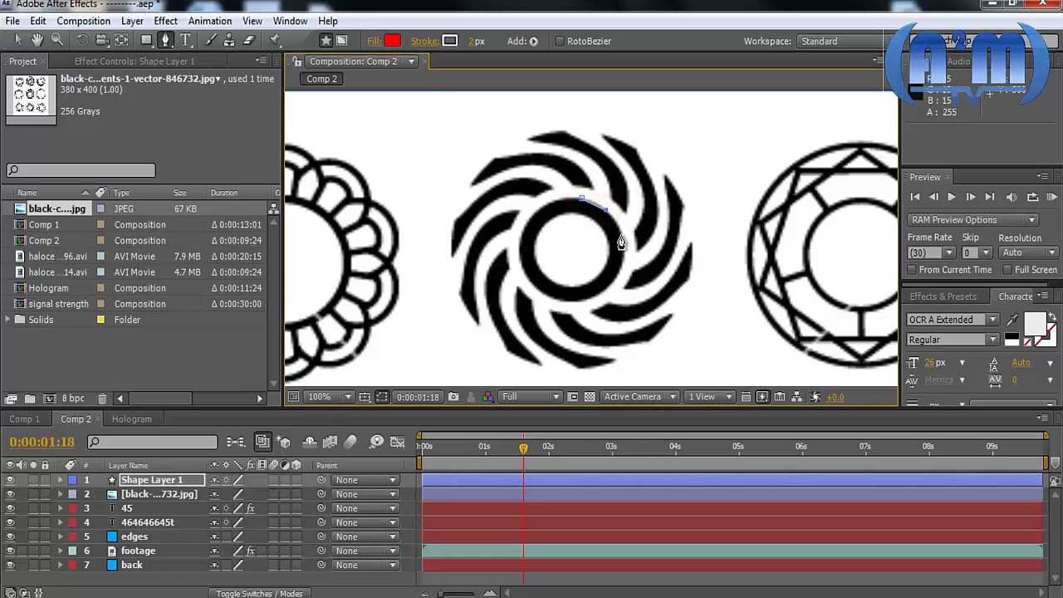
pyautogui.click(625, 235)
pyautogui.click(619, 270)
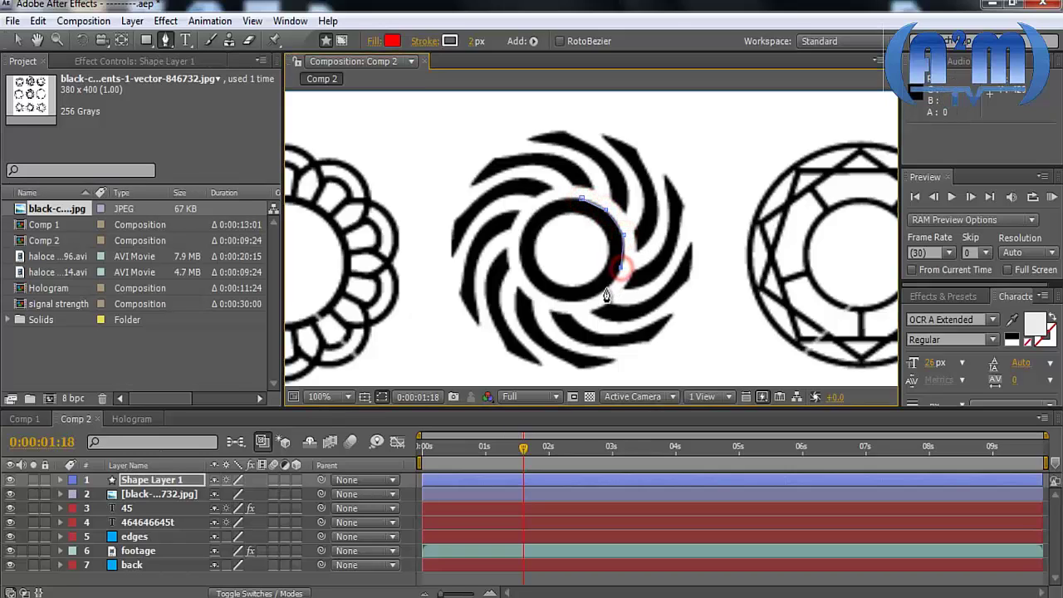
pyautogui.click(606, 288)
pyautogui.click(582, 299)
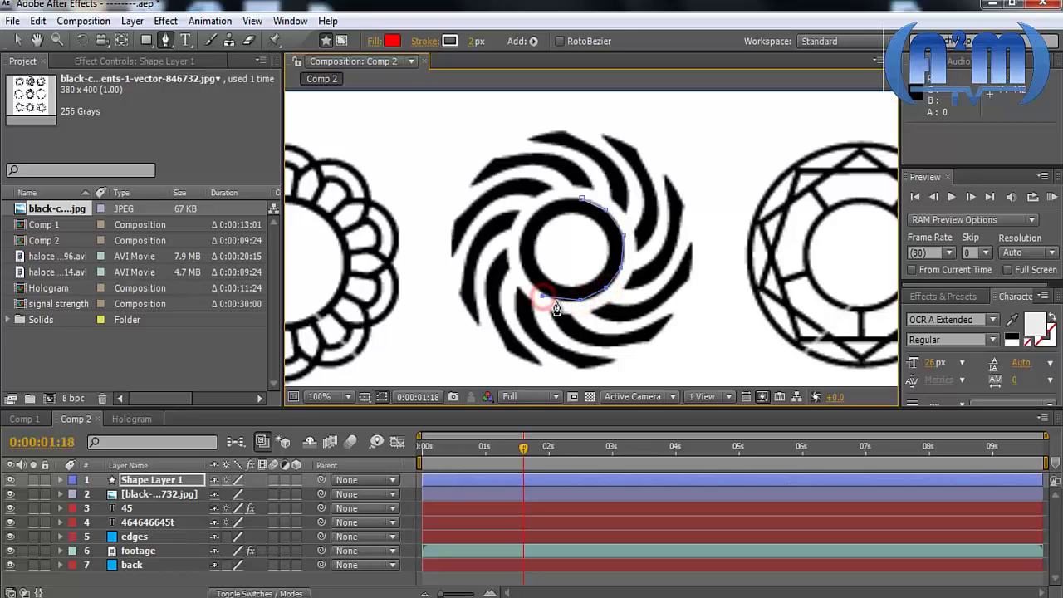
pyautogui.click(544, 299)
pyautogui.hotkey('ctrl', 'z')
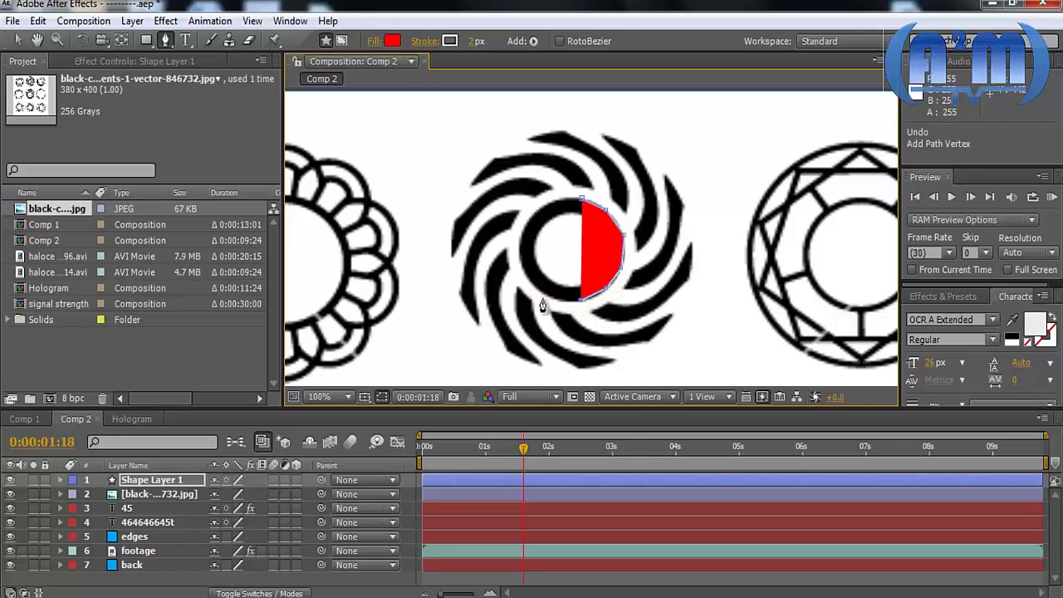
# - Hide the traced shape layer and finish tracing the left half of the swirl's inner ring, closing the path at its first point
pyautogui.click(10, 480)
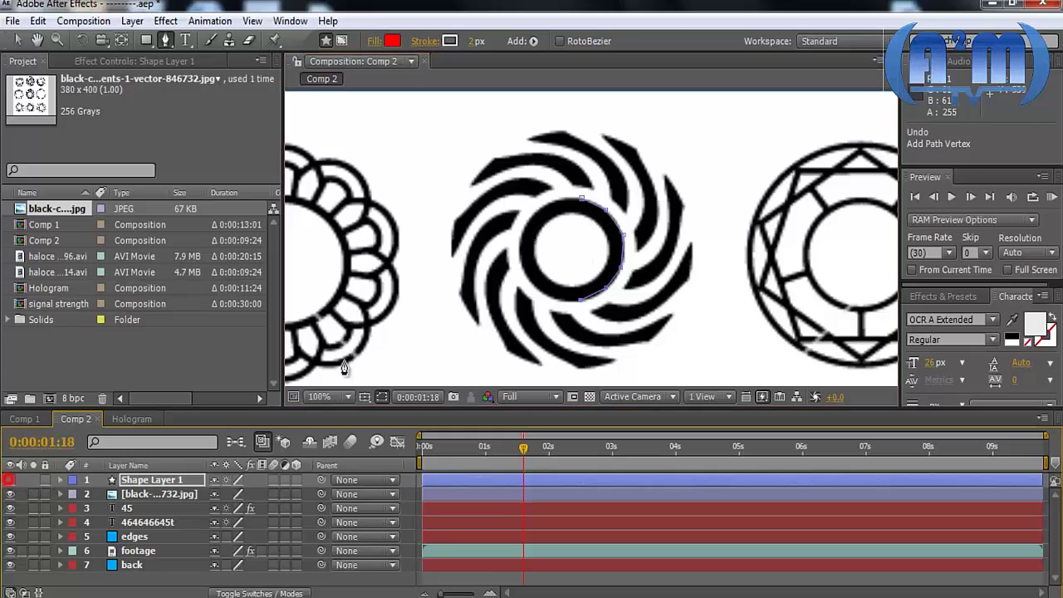
pyautogui.click(531, 283)
pyautogui.click(519, 256)
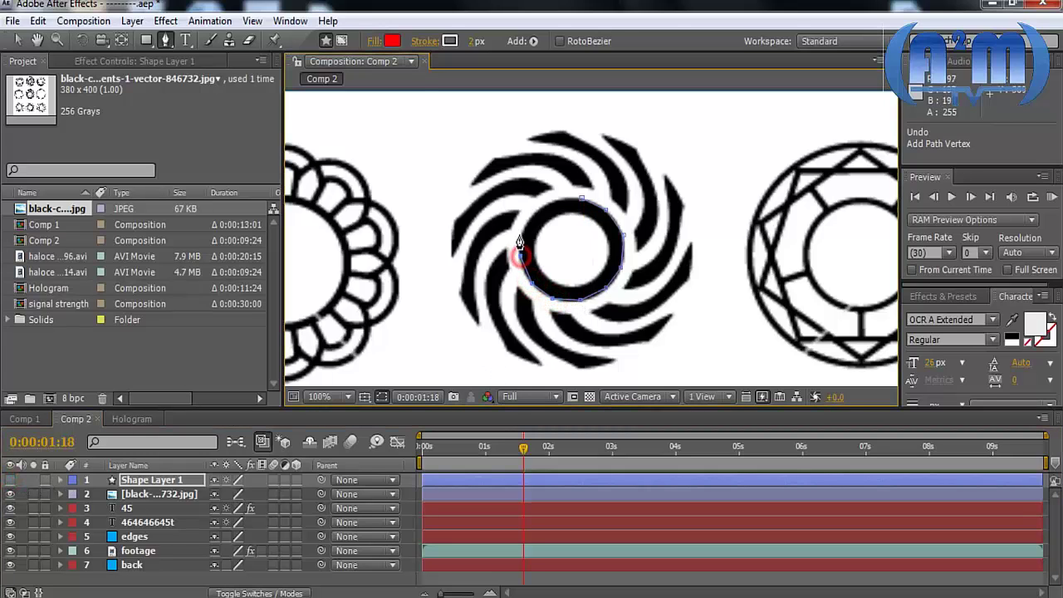
pyautogui.click(526, 221)
pyautogui.click(562, 200)
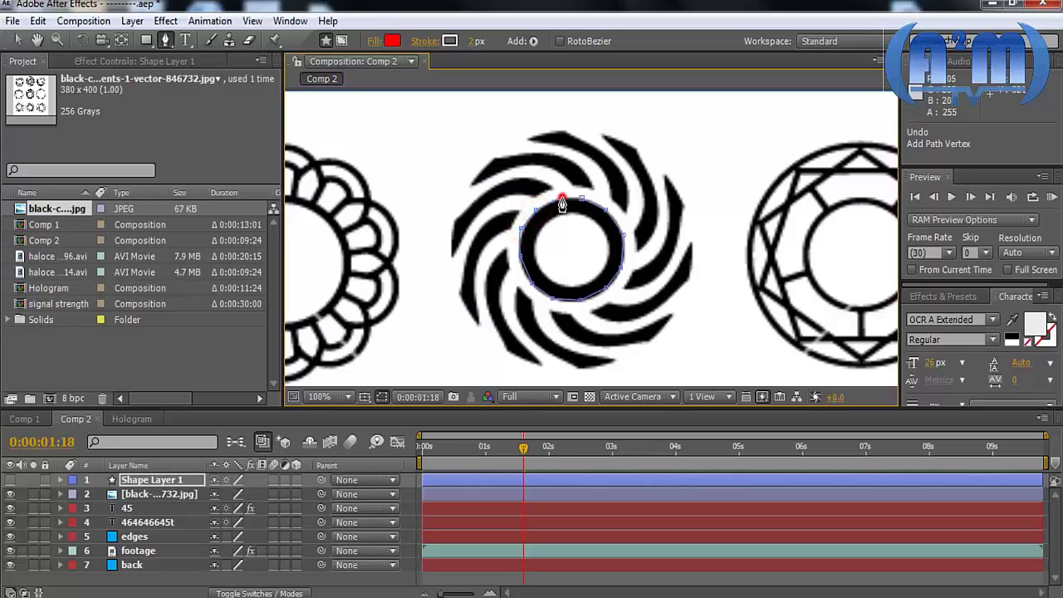
pyautogui.click(582, 199)
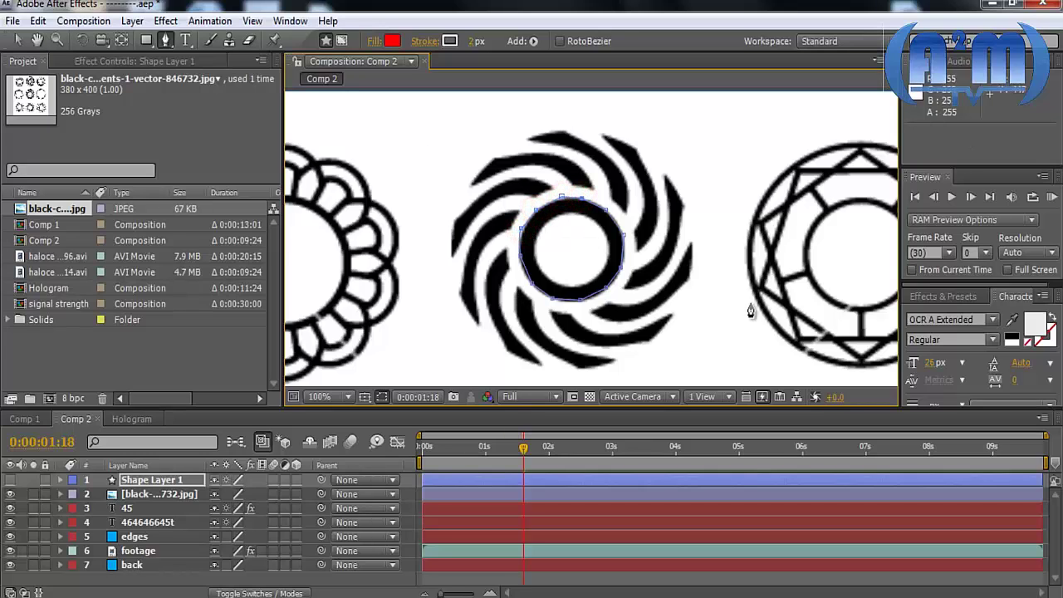
pyautogui.scroll(-5, 640, 277)
pyautogui.scroll(3, 593, 272)
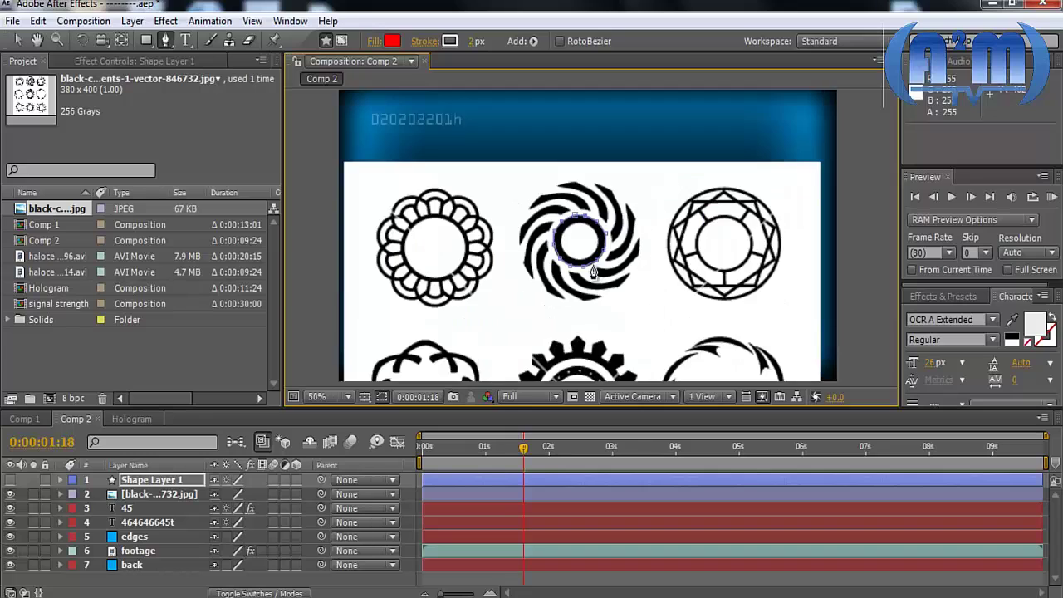
pyautogui.scroll(4, 593, 272)
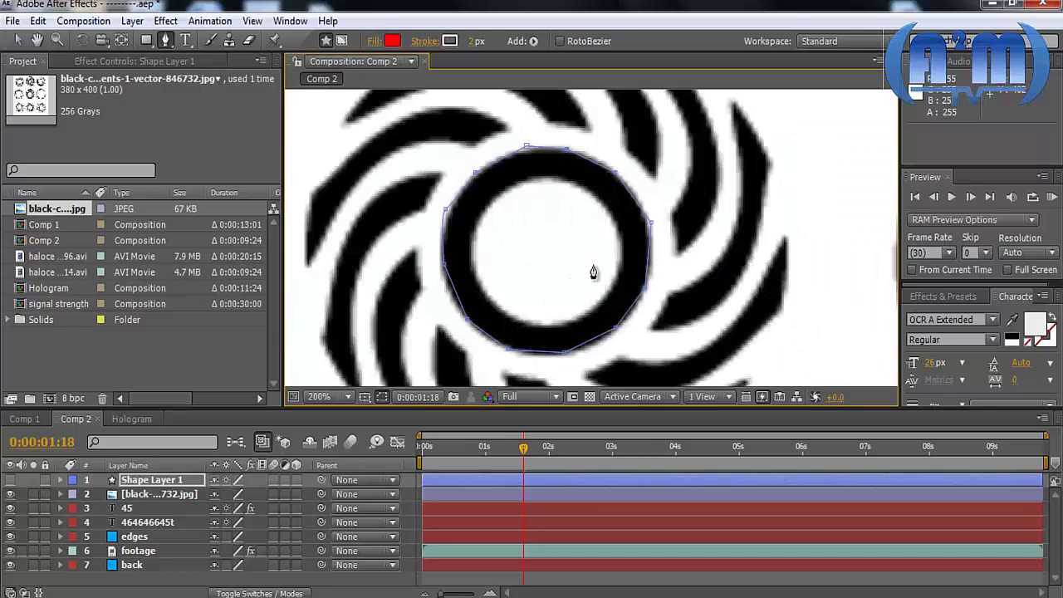
pyautogui.scroll(-2, 594, 272)
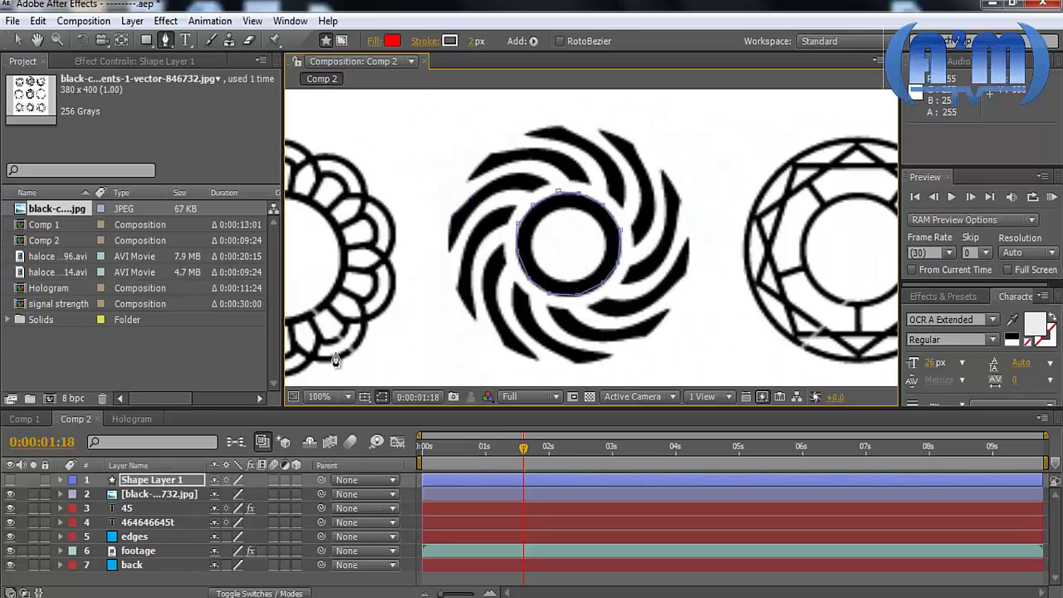
# - Trace the white hole inside the ring as a second closed path within the same shape layer's contents
pyautogui.click(59, 479)
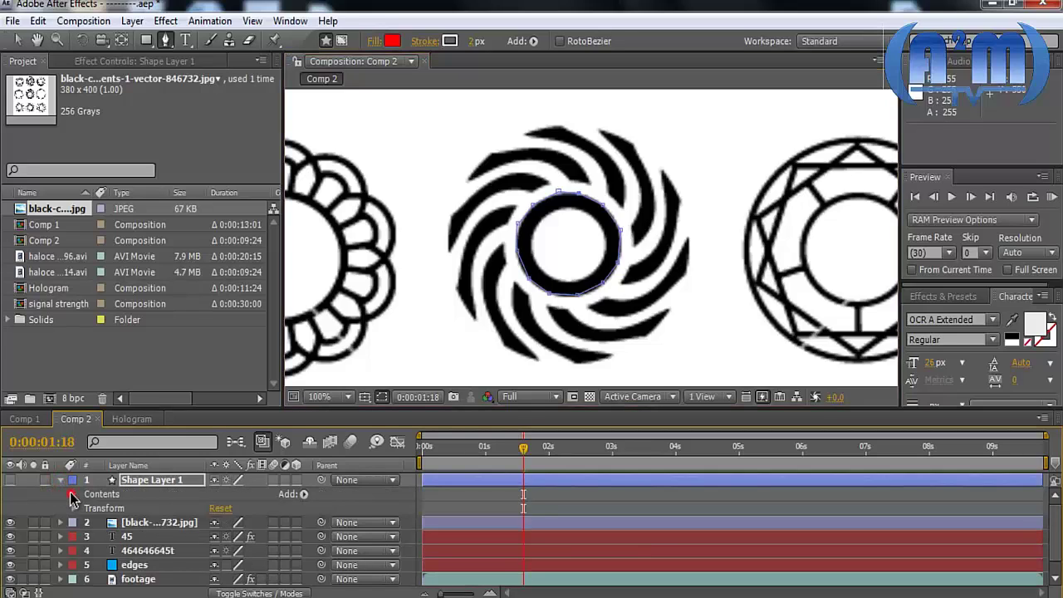
pyautogui.click(72, 495)
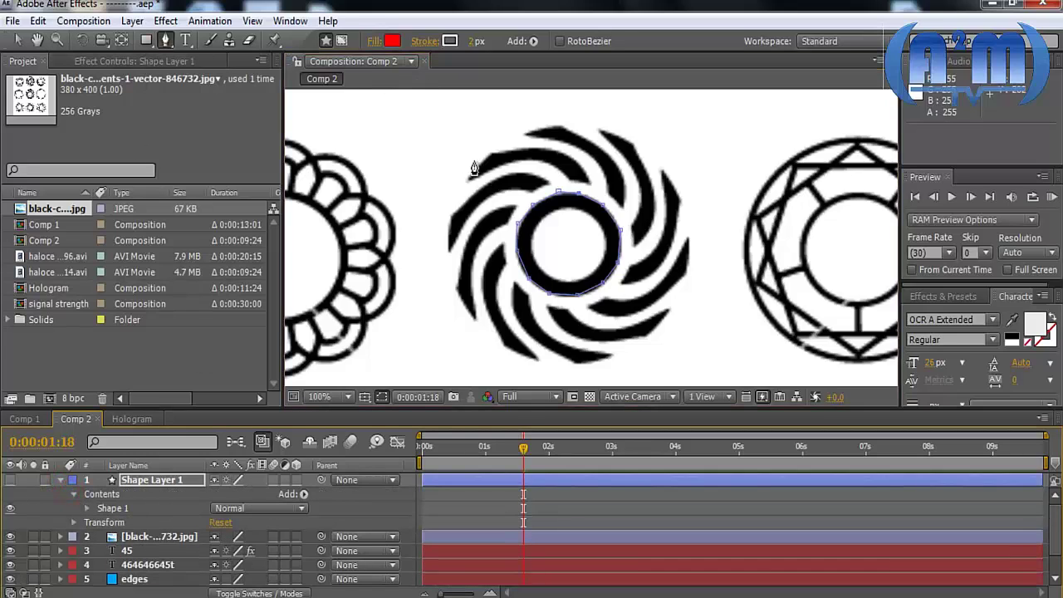
pyautogui.click(532, 232)
pyautogui.click(546, 212)
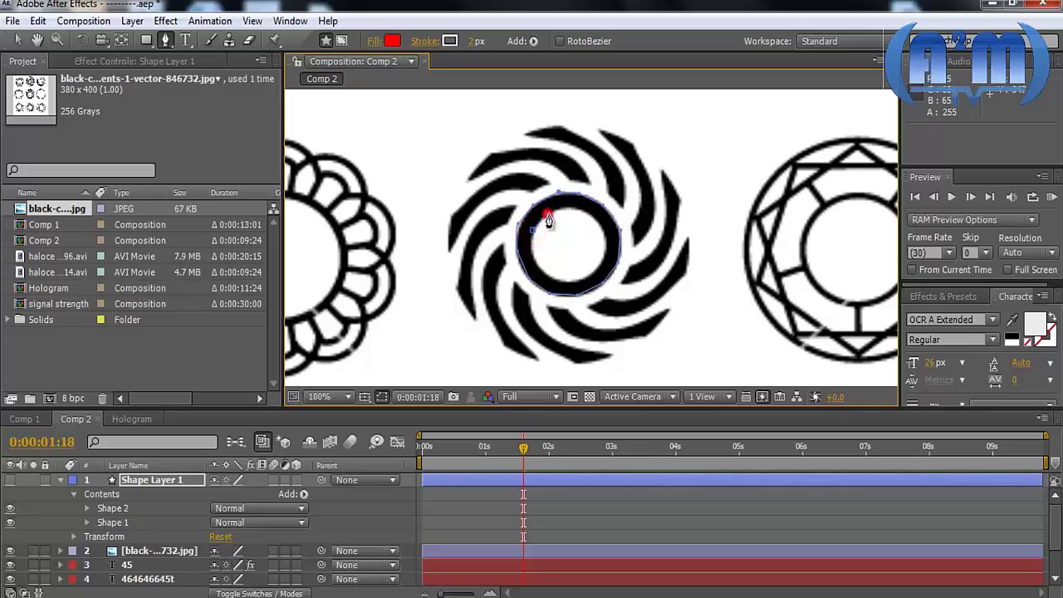
pyautogui.click(581, 210)
pyautogui.click(603, 229)
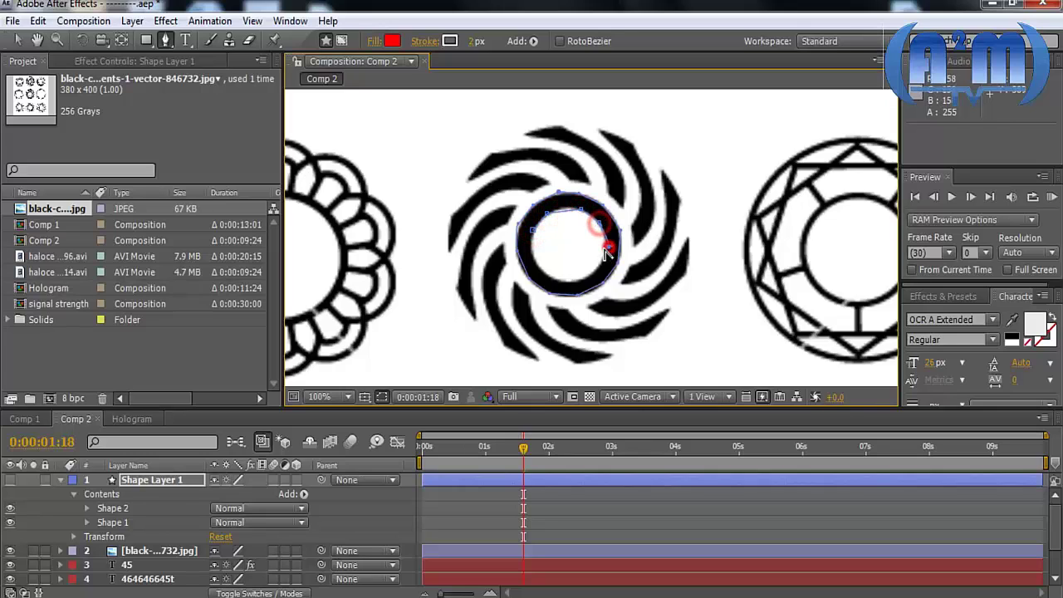
pyautogui.click(607, 247)
pyautogui.click(585, 271)
pyautogui.click(561, 276)
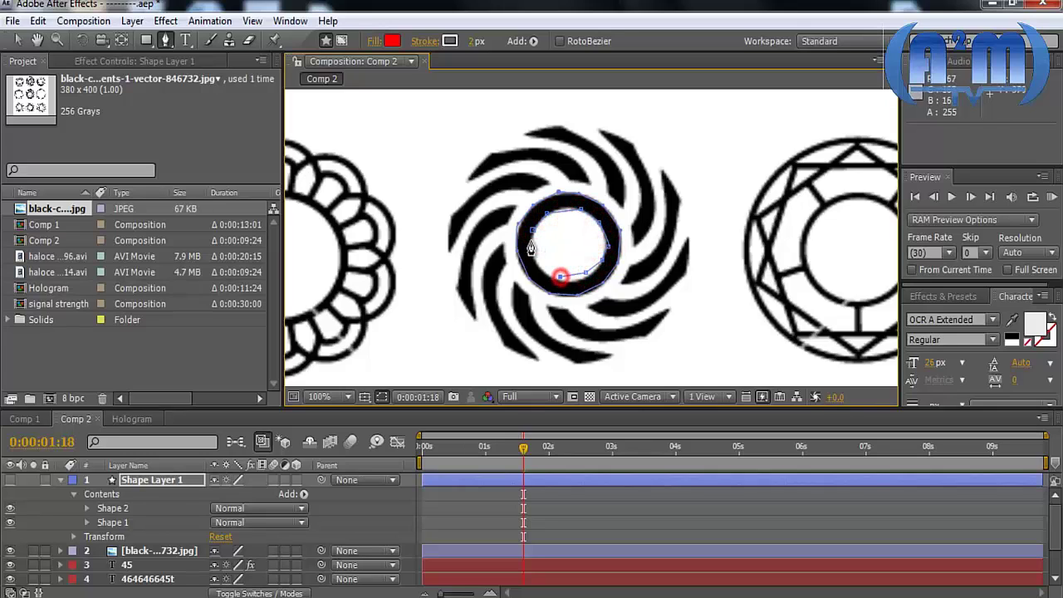
pyautogui.click(531, 233)
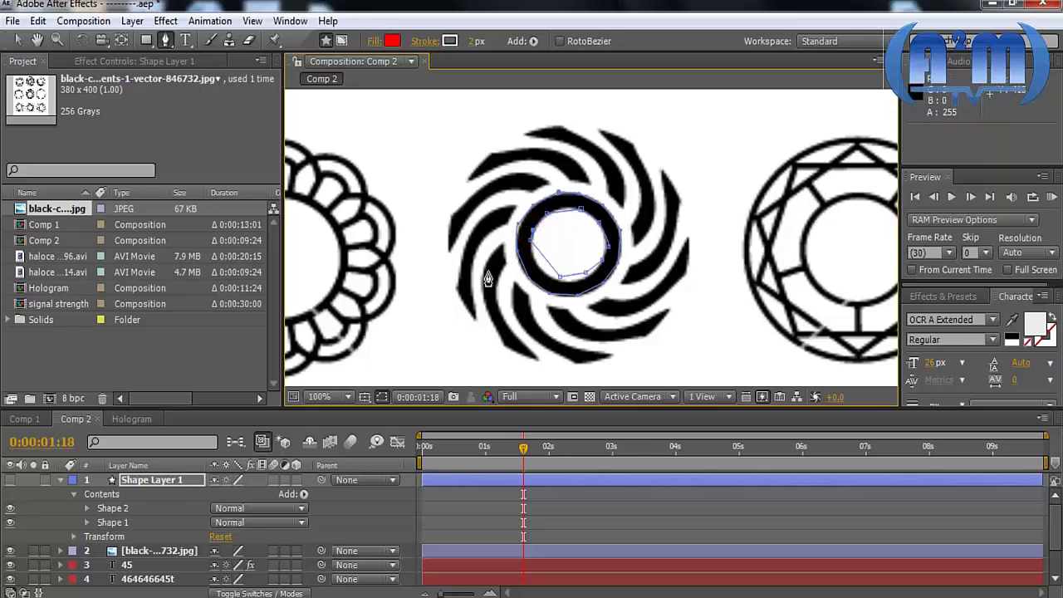
# - Delete the traced shape layer from Comp 2 and paste in a copy of Shape Layer 1 from the Hologram comp
pyautogui.click(170, 486)
pyautogui.press('Delete')
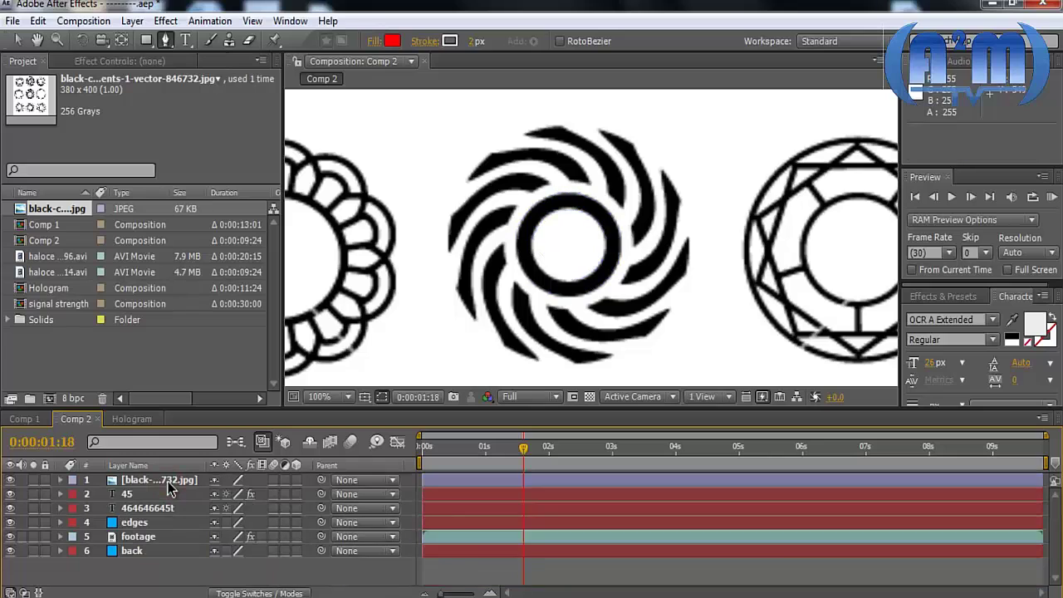
pyautogui.click(135, 418)
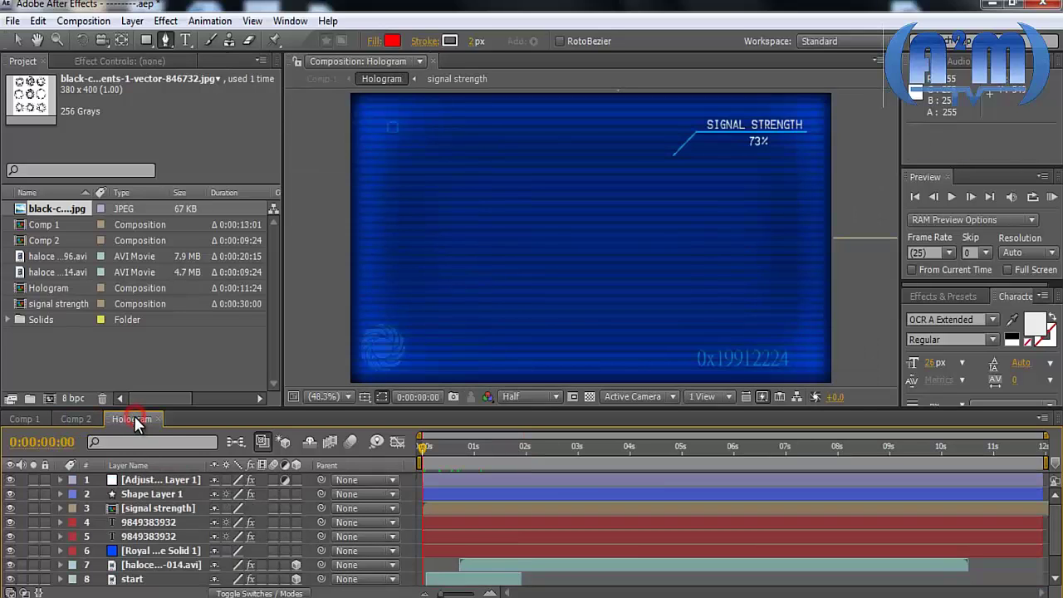
pyautogui.click(166, 494)
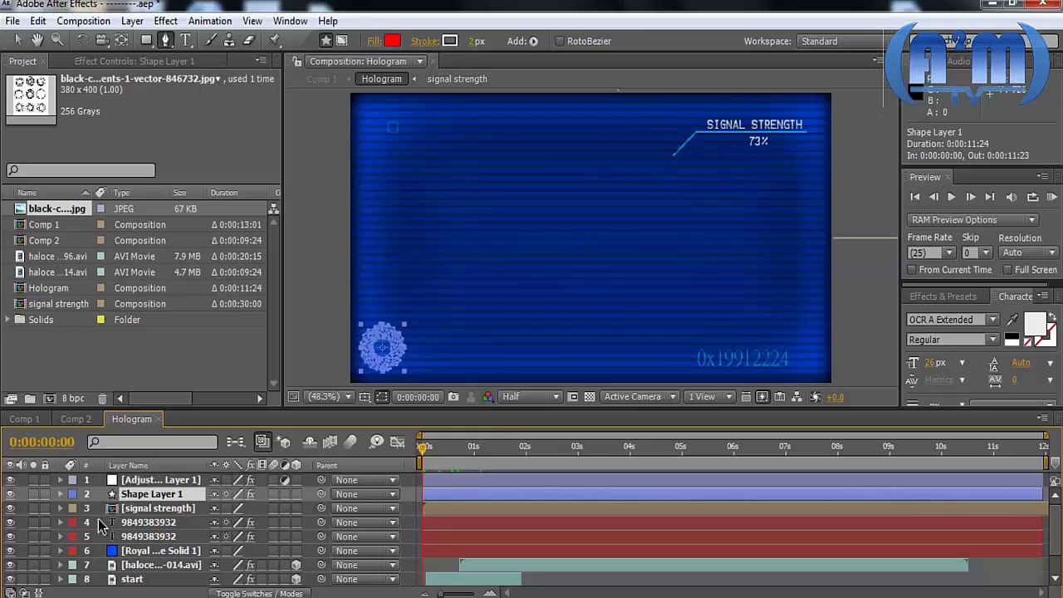
pyautogui.hotkey('ctrl', 'c')
pyautogui.click(67, 420)
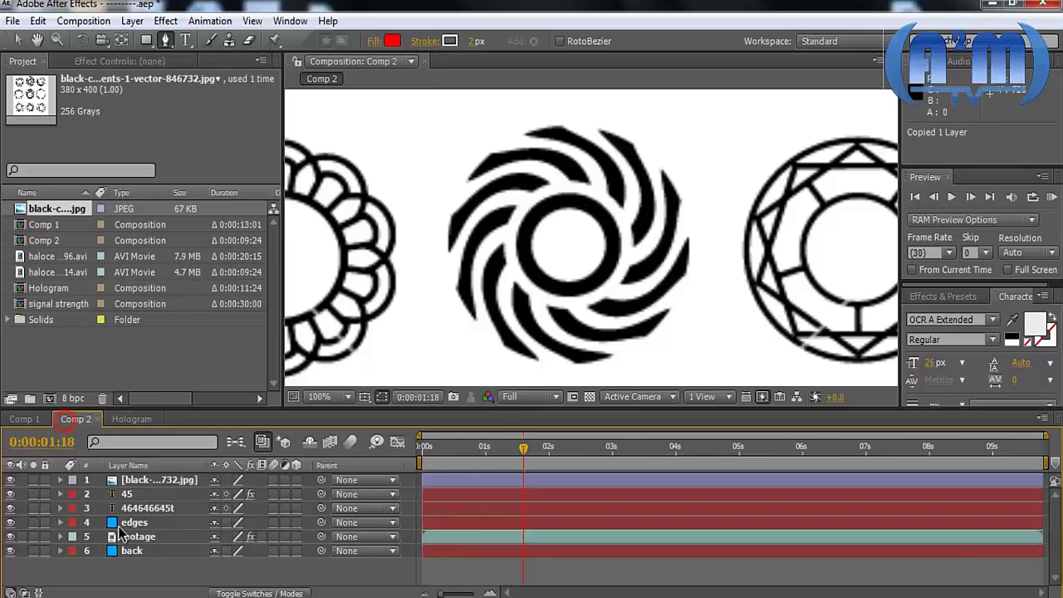
pyautogui.hotkey('ctrl', 'v')
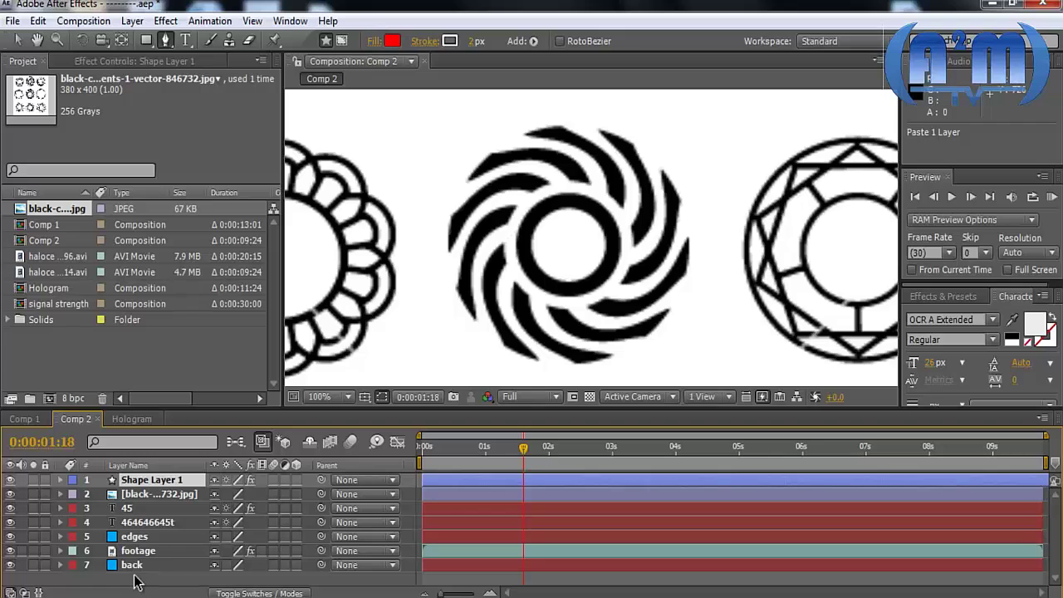
# - Delete the black circle design JPG layer from Comp 2
pyautogui.click(150, 494)
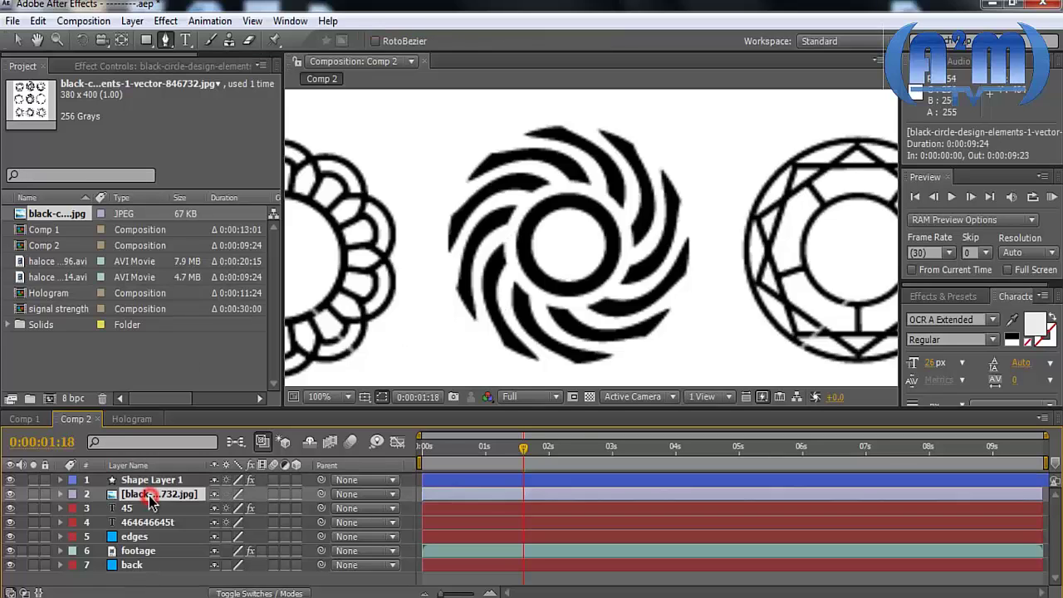
pyautogui.press('Delete')
pyautogui.scroll(-2, 636, 301)
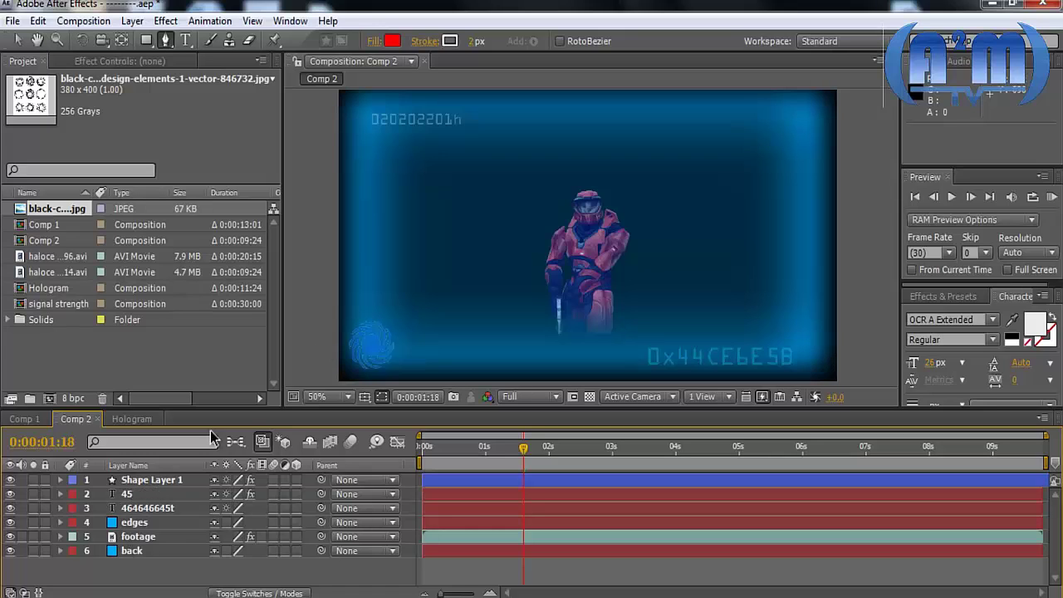
# - Solo the swirl shape layer, enlarge it to about 184% by 223% and move it to about position 586, 620
pyautogui.click(153, 482)
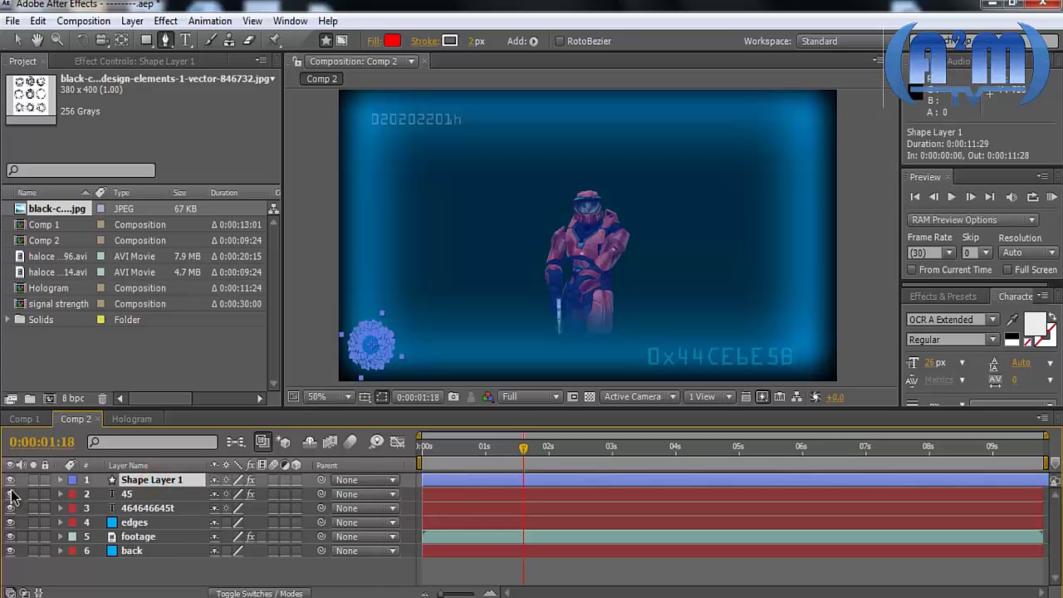
pyautogui.click(32, 479)
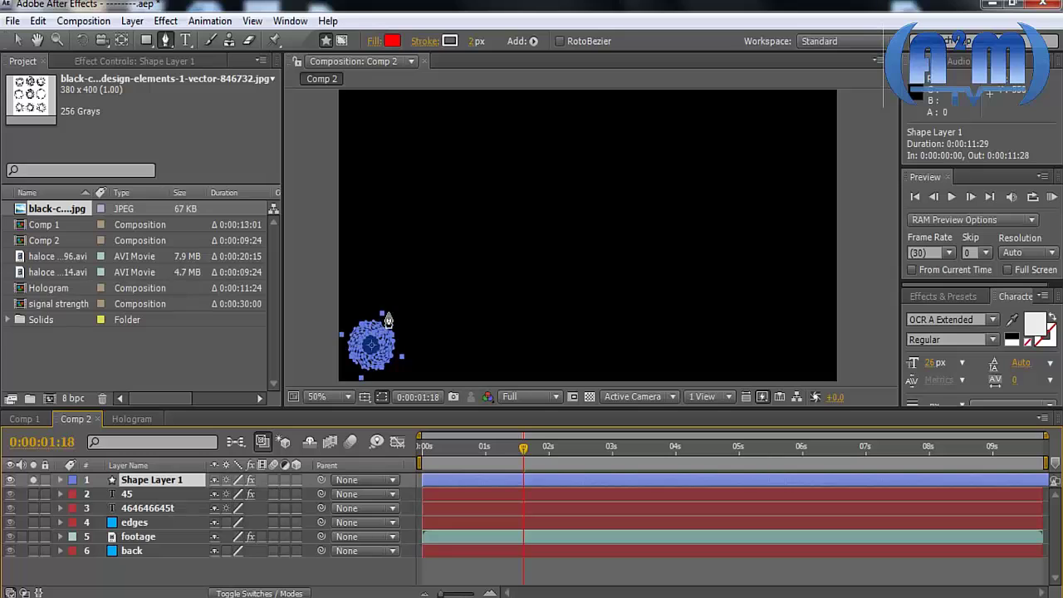
pyautogui.click(18, 39)
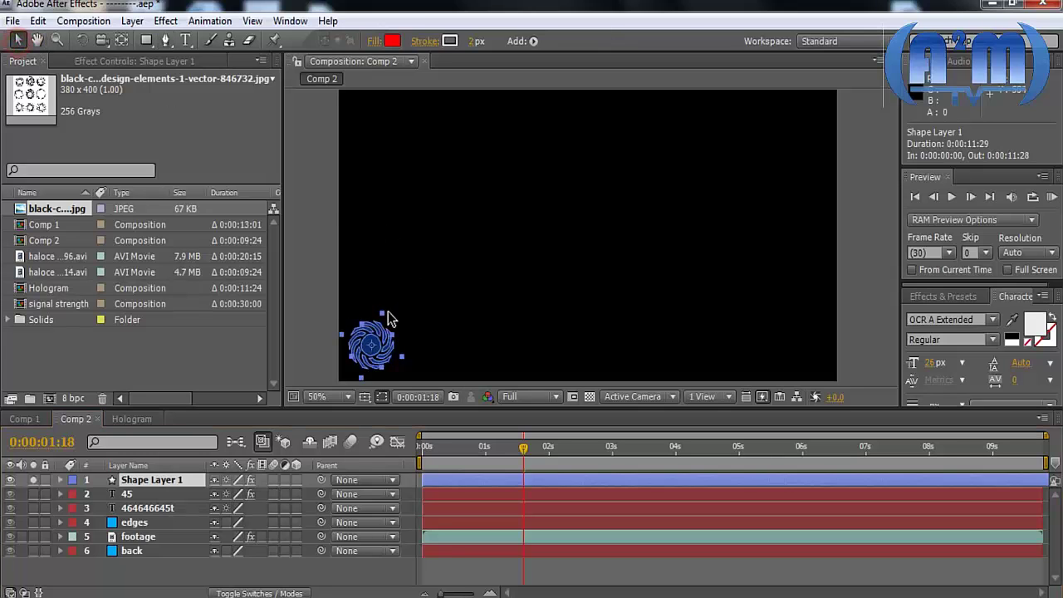
pyautogui.moveTo(388, 312); pyautogui.dragTo(462, 99)
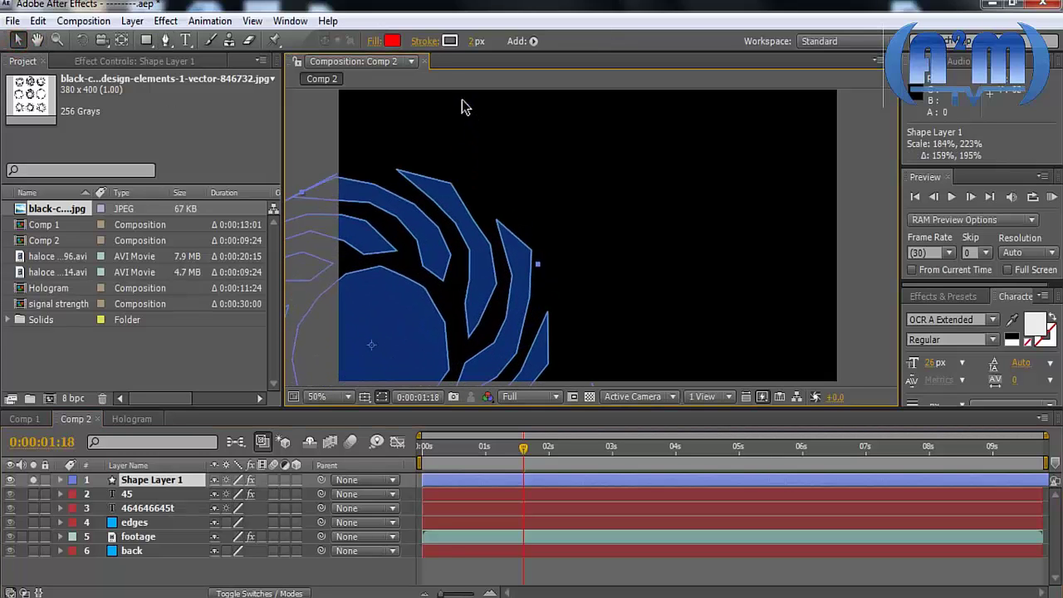
pyautogui.moveTo(403, 351); pyautogui.dragTo(625, 254)
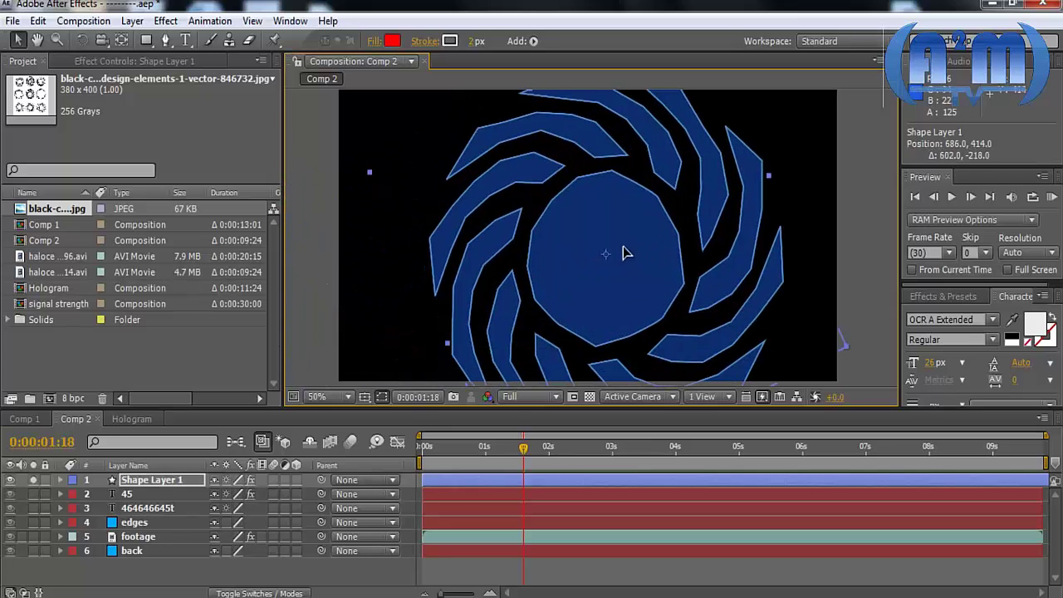
pyautogui.moveTo(637, 173); pyautogui.dragTo(625, 251)
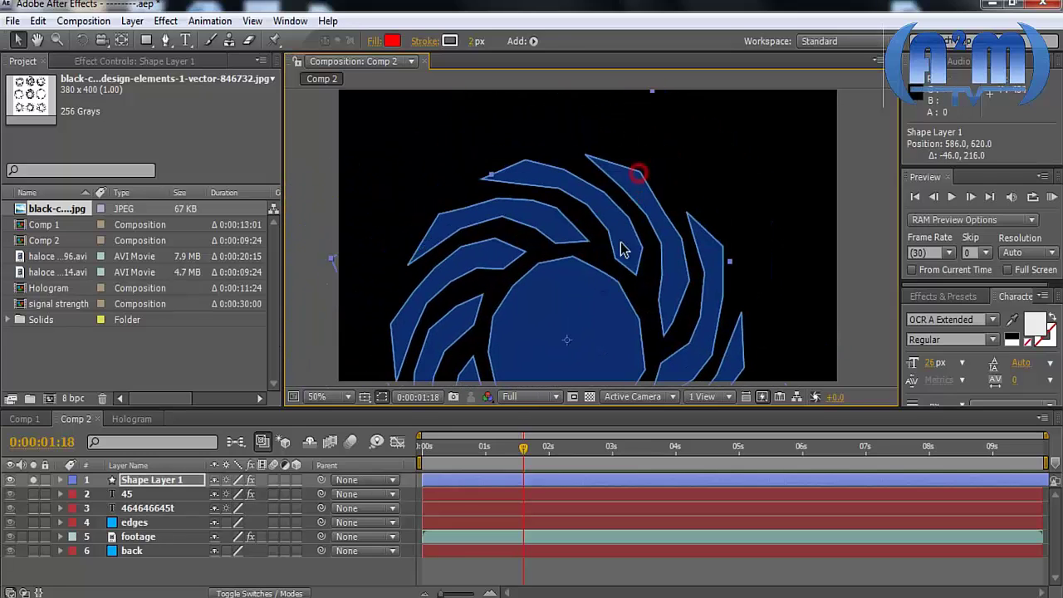
# - Scale the swirl shape layer down to about 29% by 32%, place it at about position 114, 618 and turn its solo off
pyautogui.moveTo(653, 93); pyautogui.dragTo(581, 312)
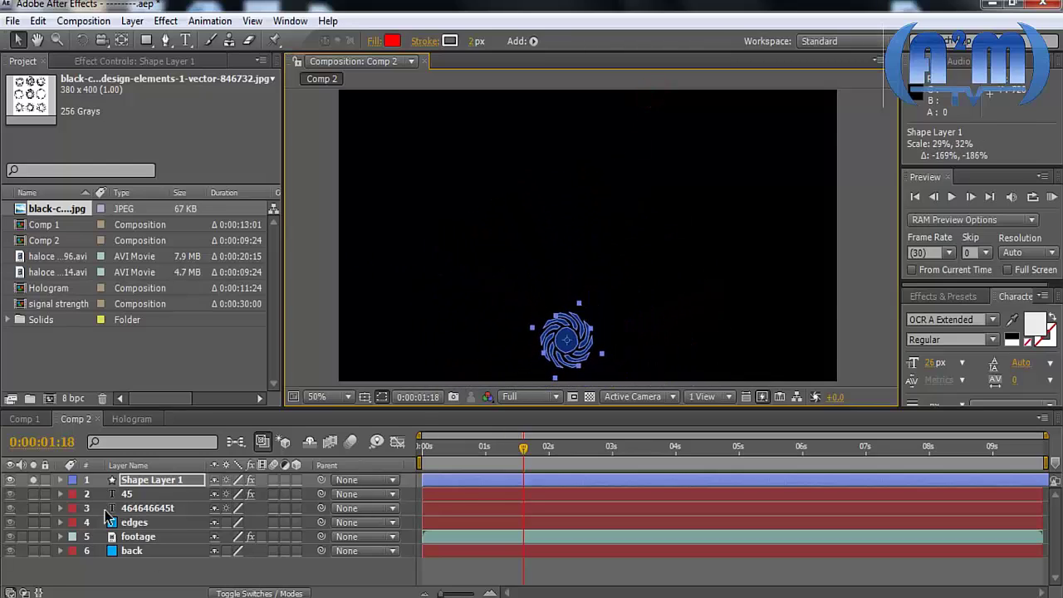
pyautogui.click(59, 479)
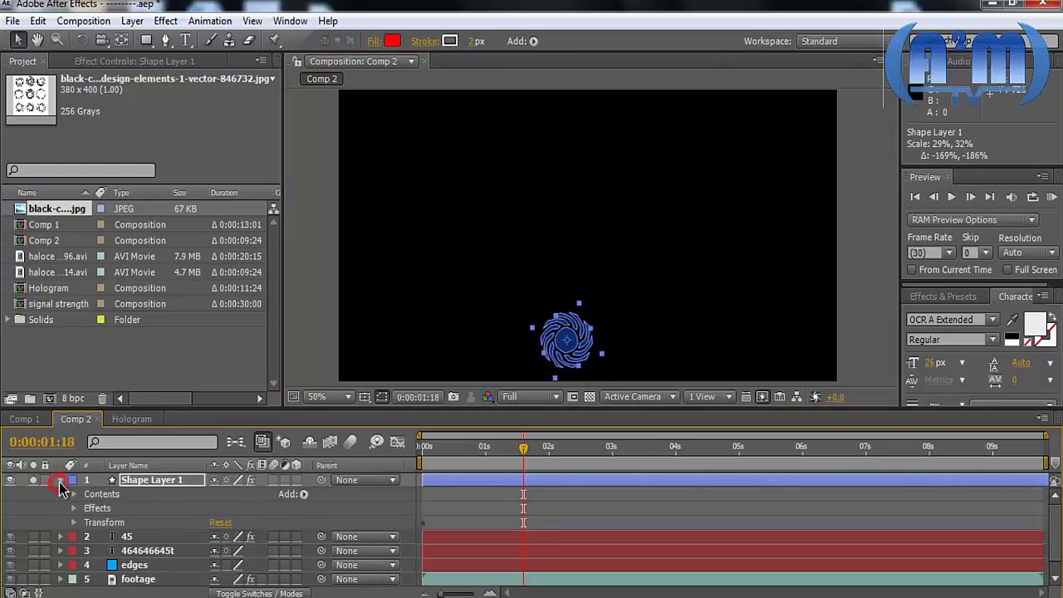
pyautogui.click(76, 493)
pyautogui.scroll(-3, 135, 568)
pyautogui.scroll(5, 135, 568)
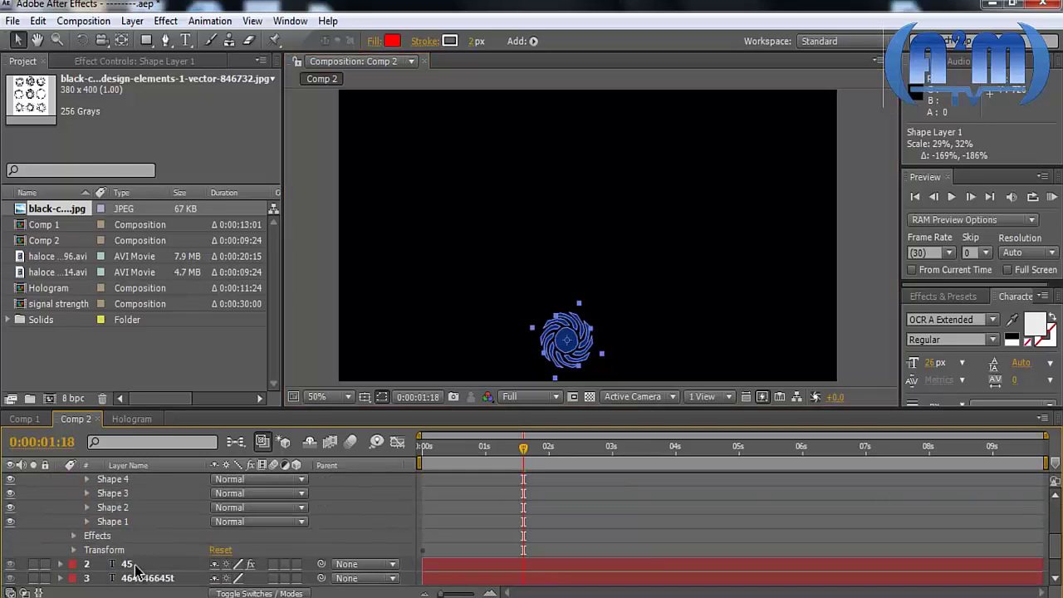
pyautogui.click(71, 481)
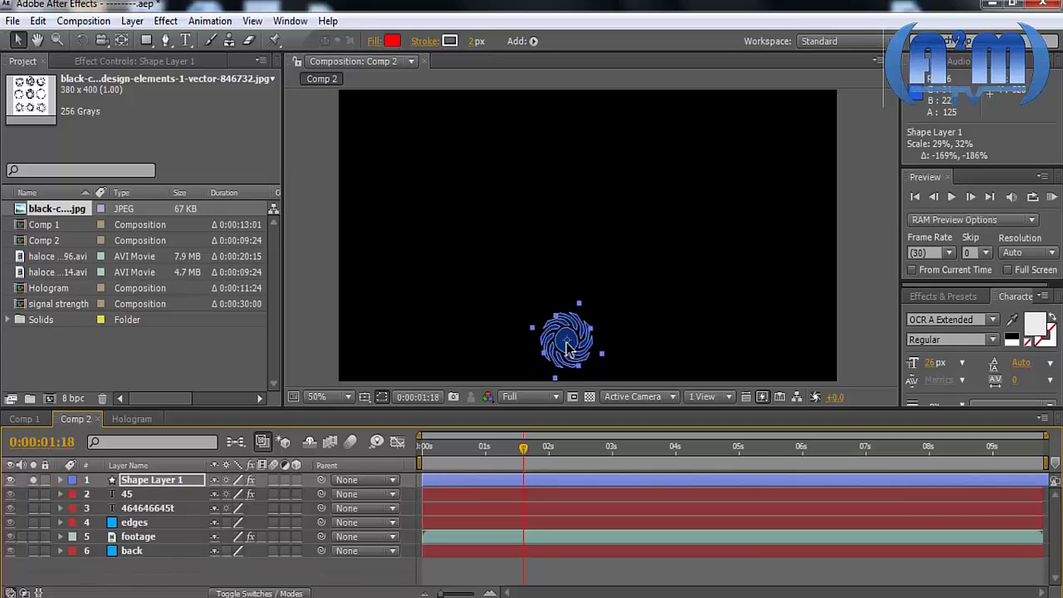
pyautogui.moveTo(570, 342); pyautogui.dragTo(397, 340)
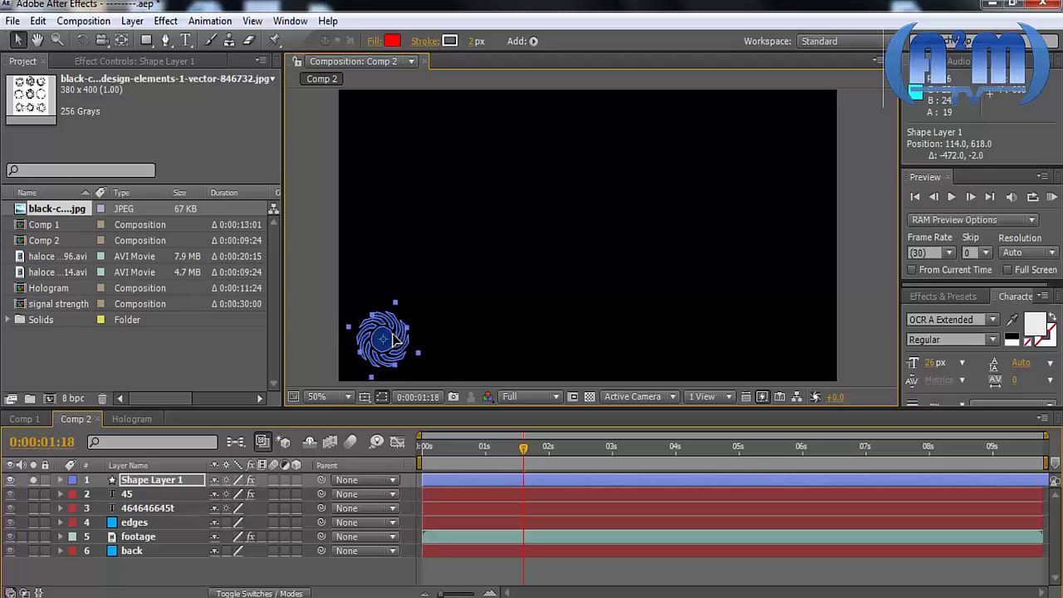
pyautogui.click(33, 479)
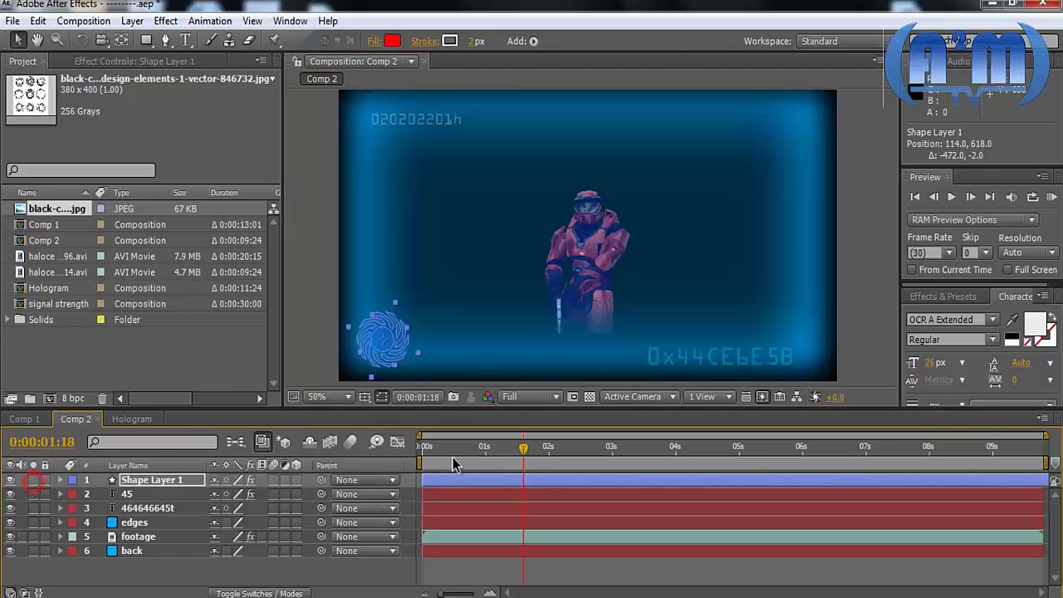
# - Animate the swirl shape layer's rotation from 0° at the start to about 1x +336° at 0:00:09:23
pyautogui.press('r')
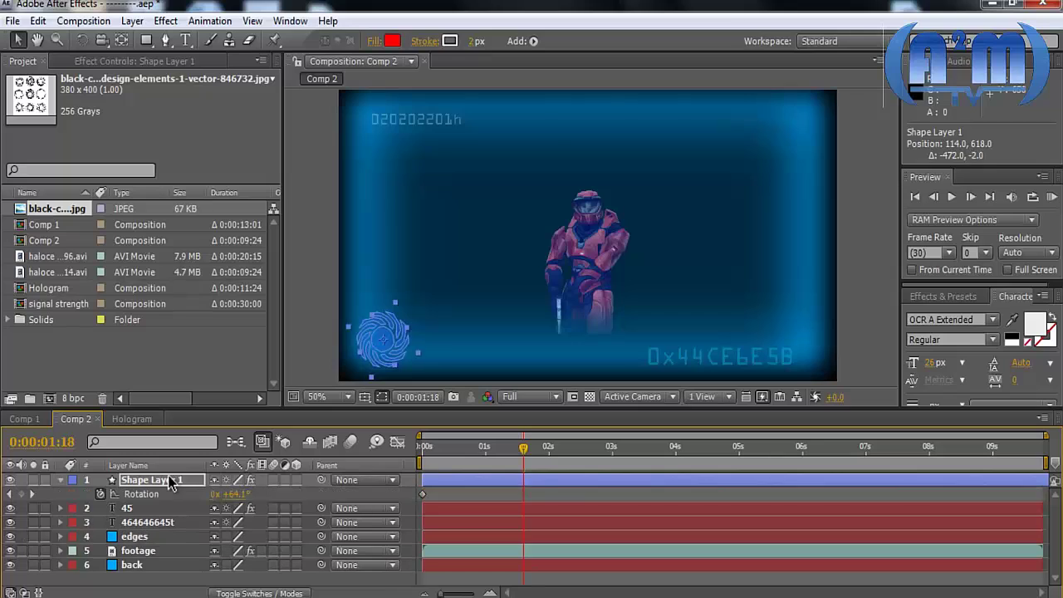
pyautogui.click(424, 446)
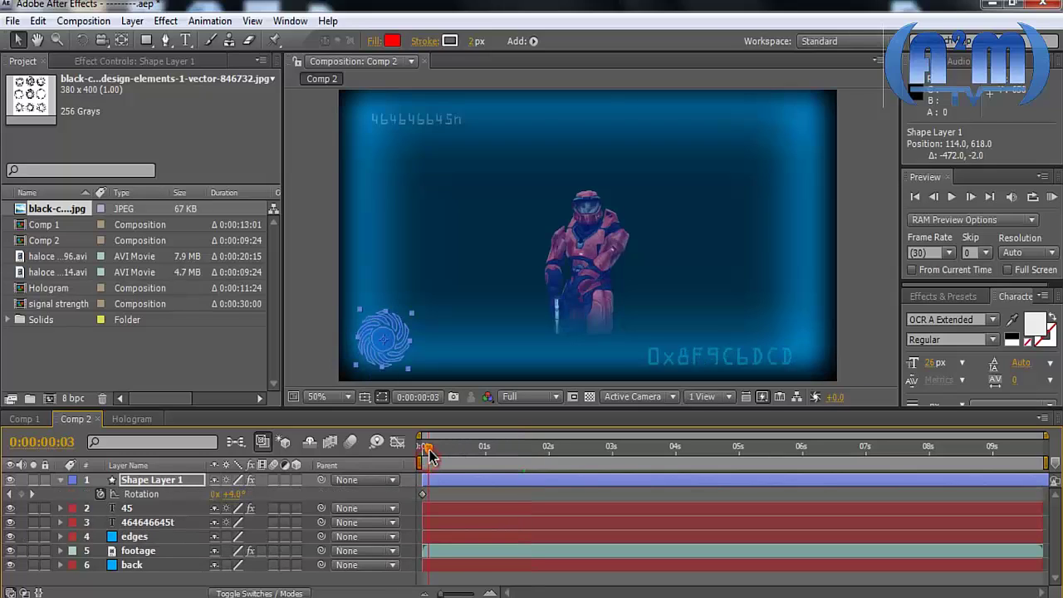
pyautogui.click(116, 494)
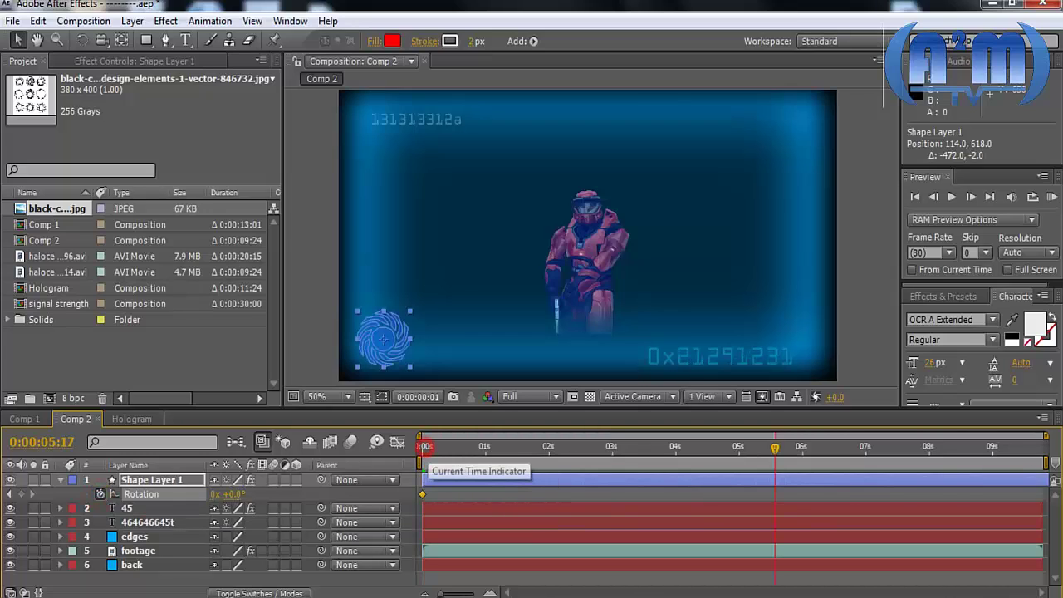
pyautogui.moveTo(424, 449); pyautogui.dragTo(1044, 452)
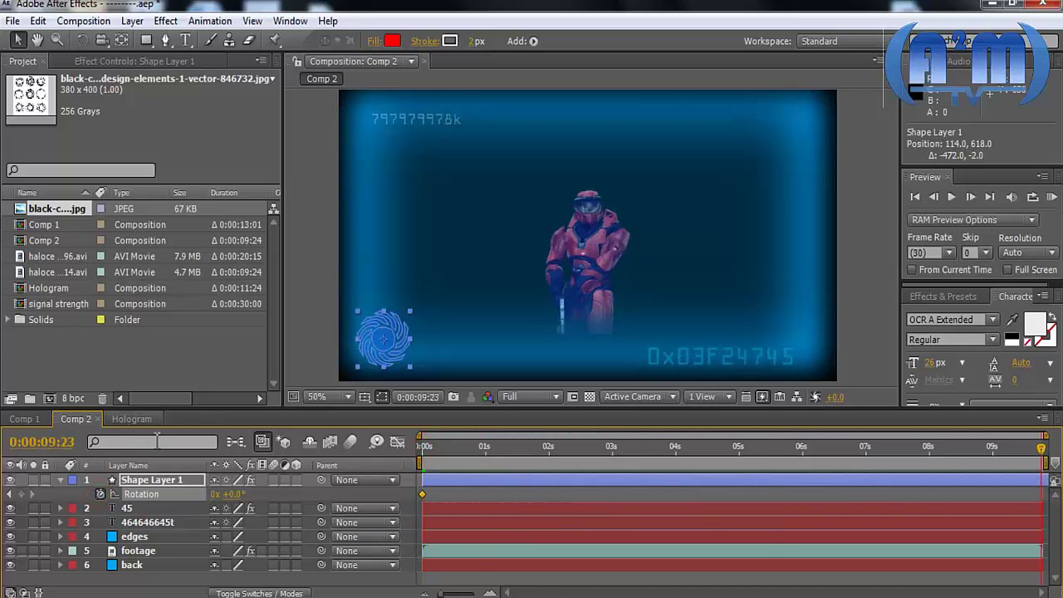
pyautogui.moveTo(226, 494); pyautogui.dragTo(758, 485)
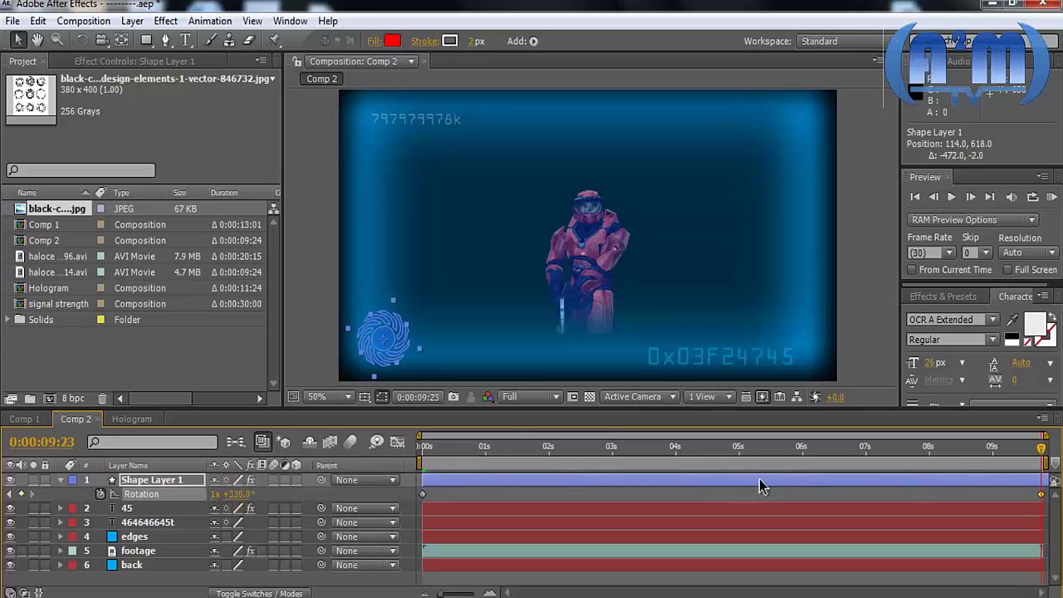
pyautogui.moveTo(429, 449); pyautogui.dragTo(493, 451)
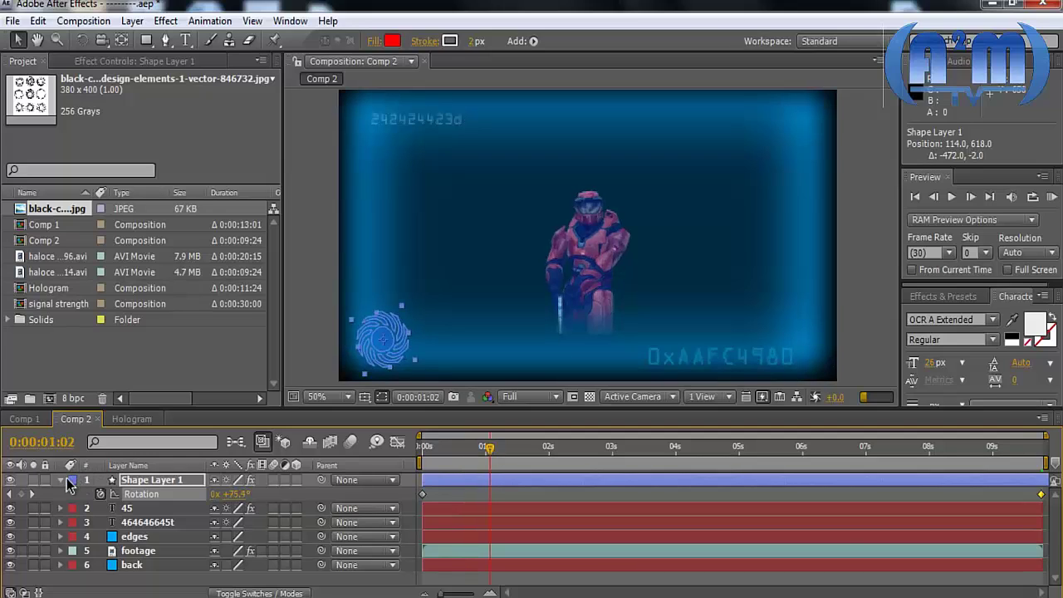
pyautogui.click(61, 479)
pyautogui.click(200, 571)
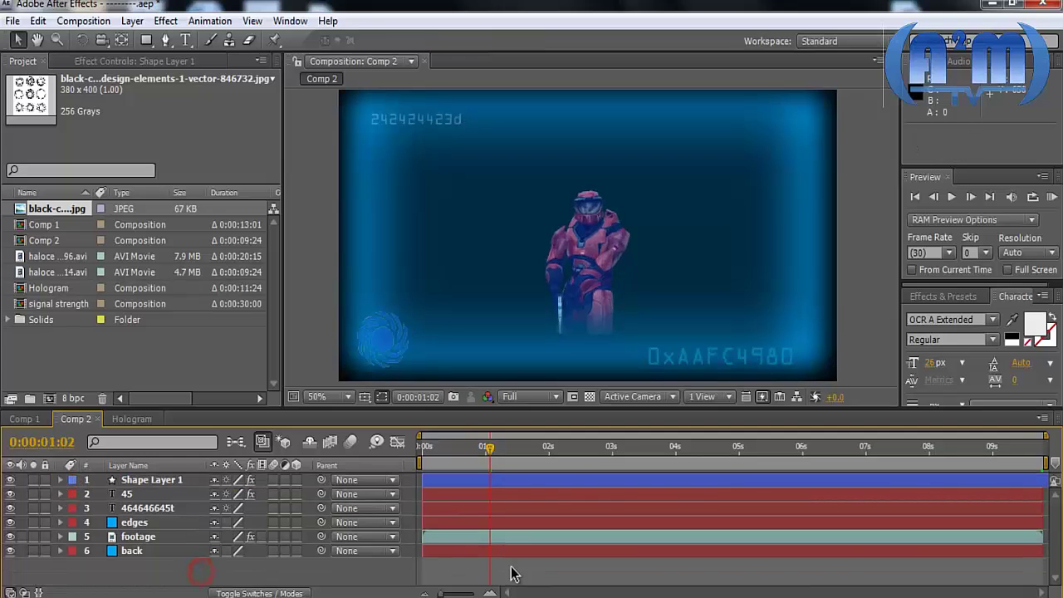
# - Check the Hologram comp for reference and add a new adjustment layer above the other layers in Comp 2
pyautogui.moveTo(533, 446); pyautogui.dragTo(556, 453)
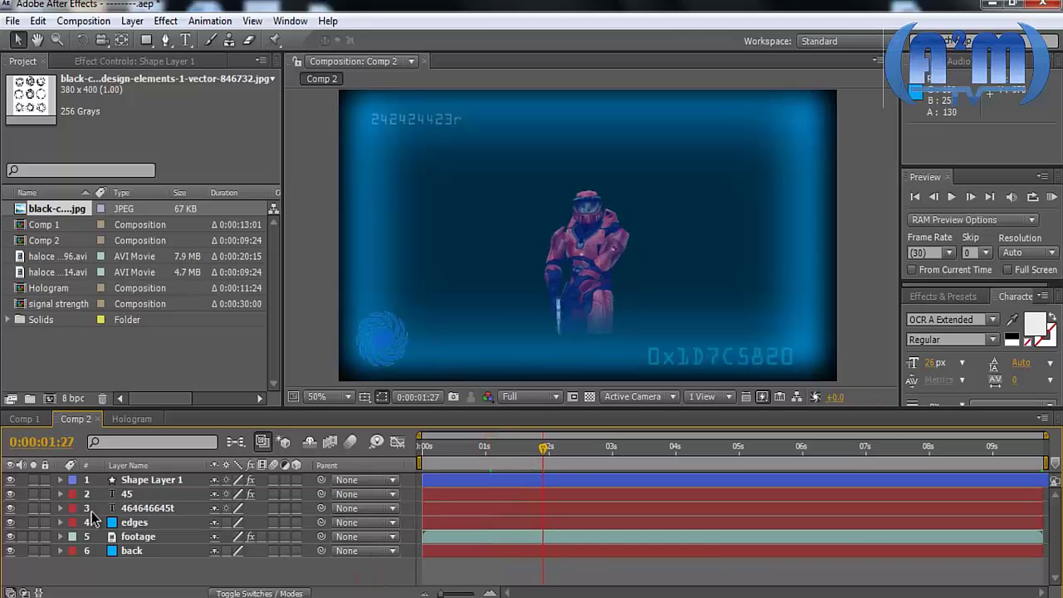
pyautogui.click(131, 419)
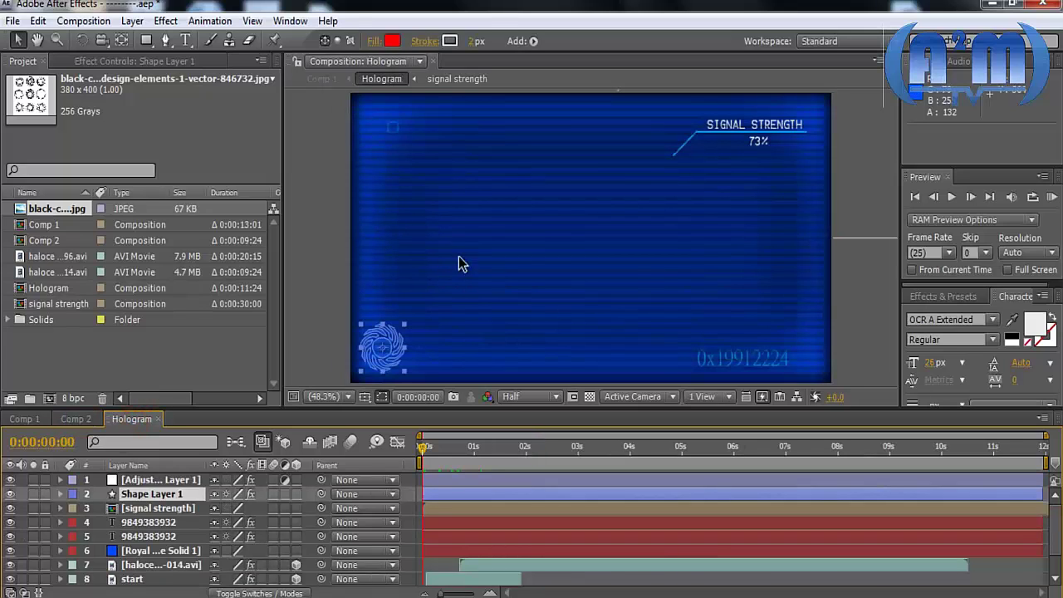
pyautogui.click(77, 418)
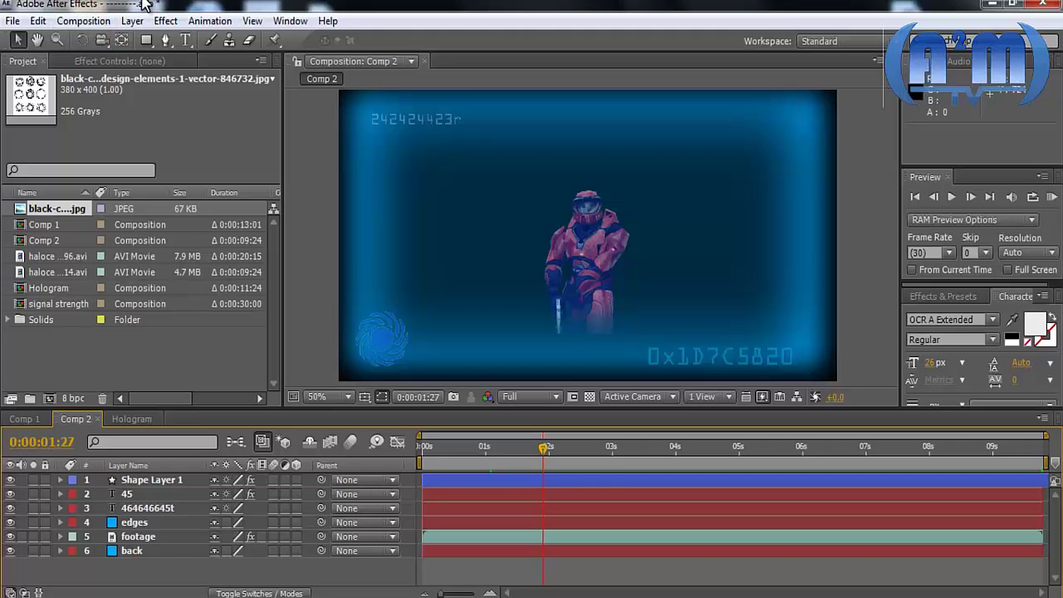
pyautogui.click(165, 21)
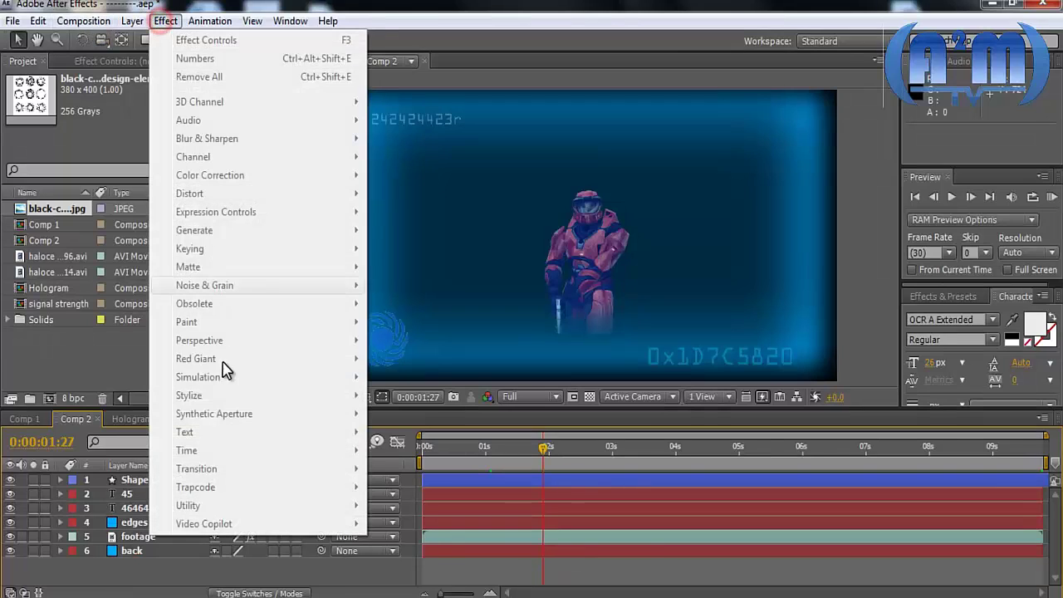
pyautogui.click(130, 569)
pyautogui.rightClick(130, 569)
pyautogui.moveTo(243, 442)
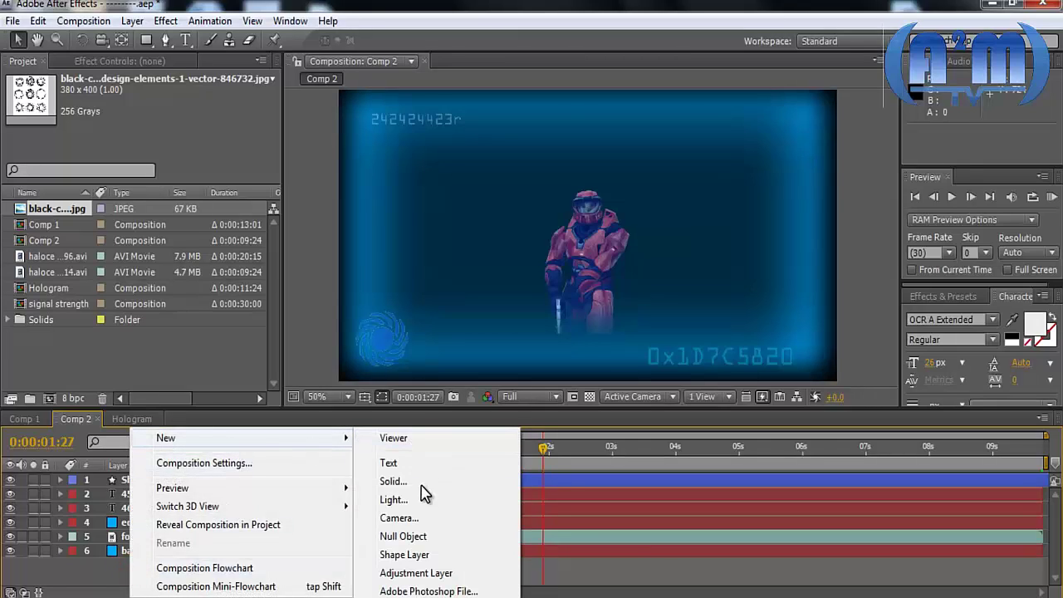
pyautogui.click(415, 572)
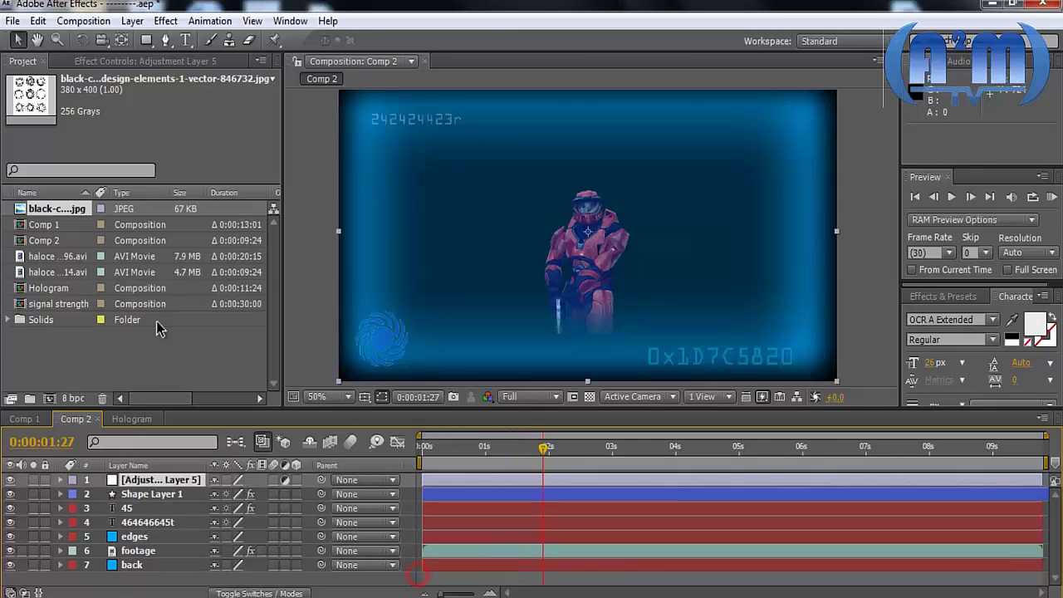
# - Apply Venetian Blinds to the adjustment layer with a direction of 90° and a transition completion of 24%
pyautogui.click(169, 22)
pyautogui.moveTo(244, 470)
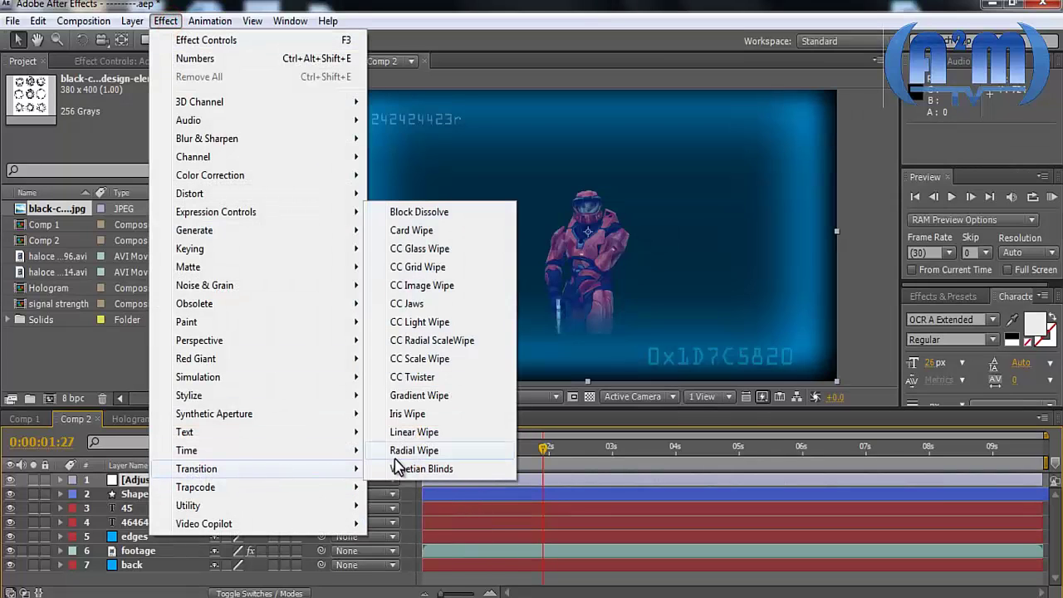
pyautogui.click(419, 470)
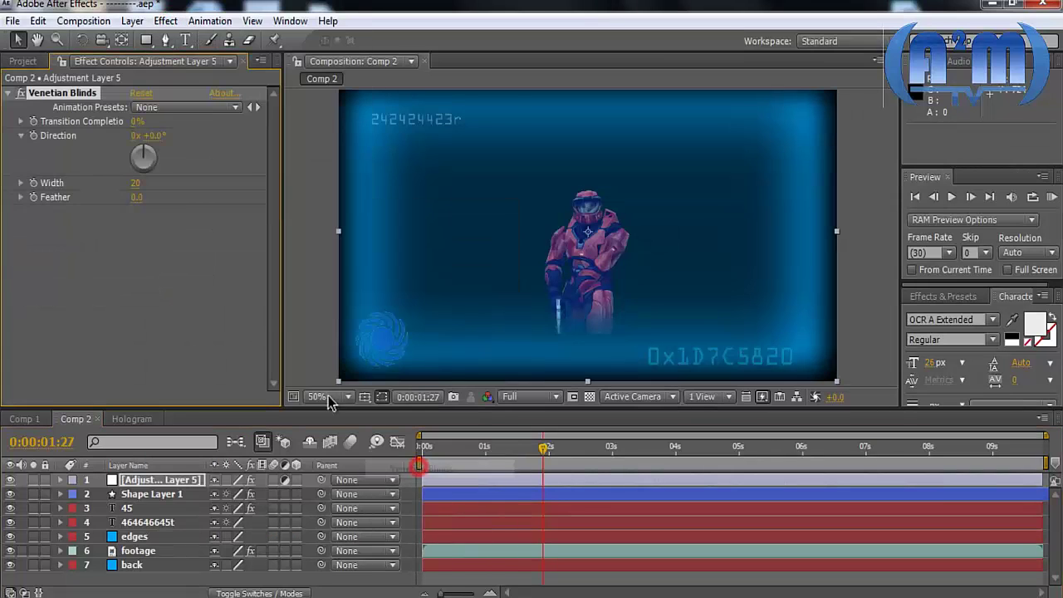
pyautogui.click(154, 137)
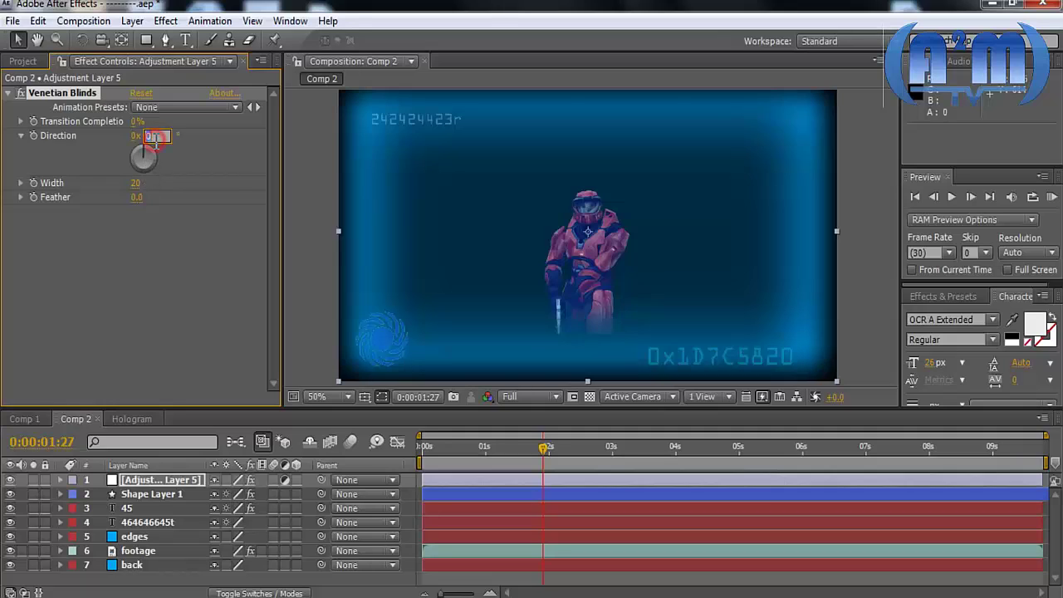
pyautogui.write('90')
pyautogui.press('Return')
pyautogui.moveTo(134, 123); pyautogui.dragTo(151, 123)
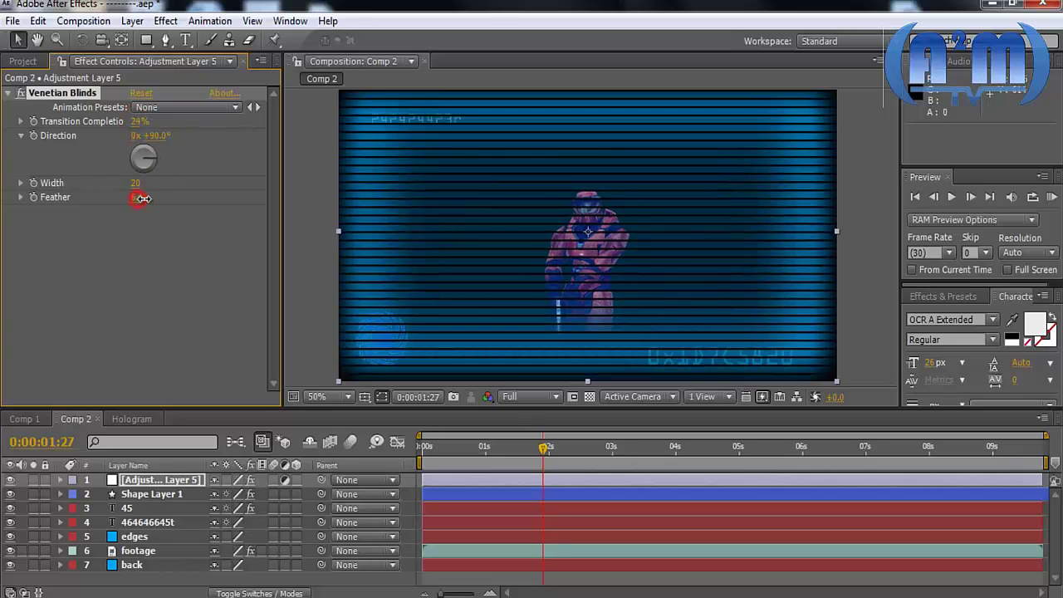
# - Soften the Venetian Blinds lines by setting the feather to 15, and collapse the effect's settings
pyautogui.moveTo(142, 199); pyautogui.dragTo(154, 198)
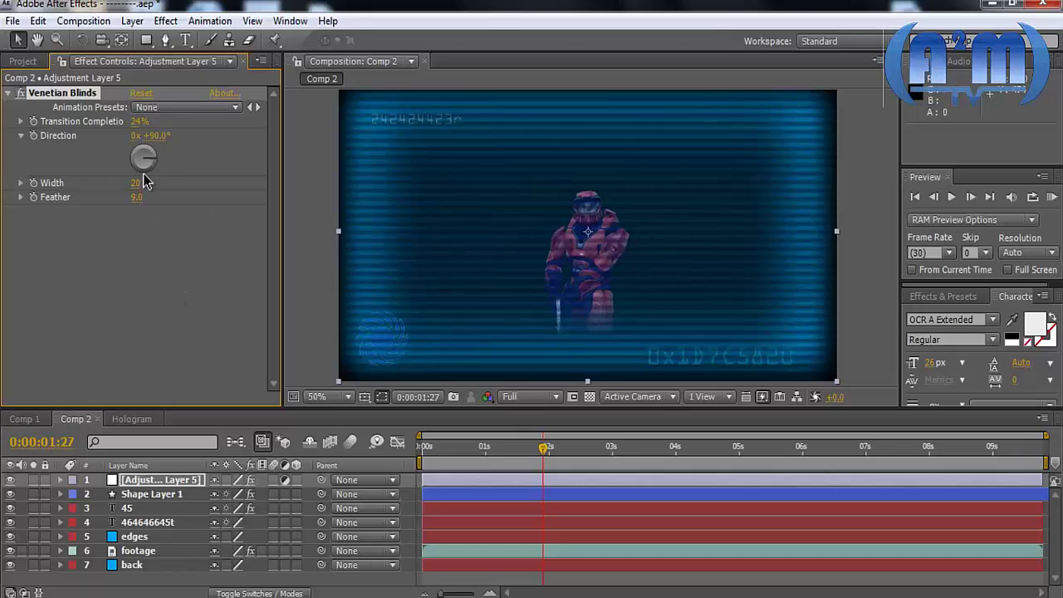
pyautogui.moveTo(137, 199); pyautogui.dragTo(139, 199)
pyautogui.moveTo(142, 196); pyautogui.dragTo(145, 197)
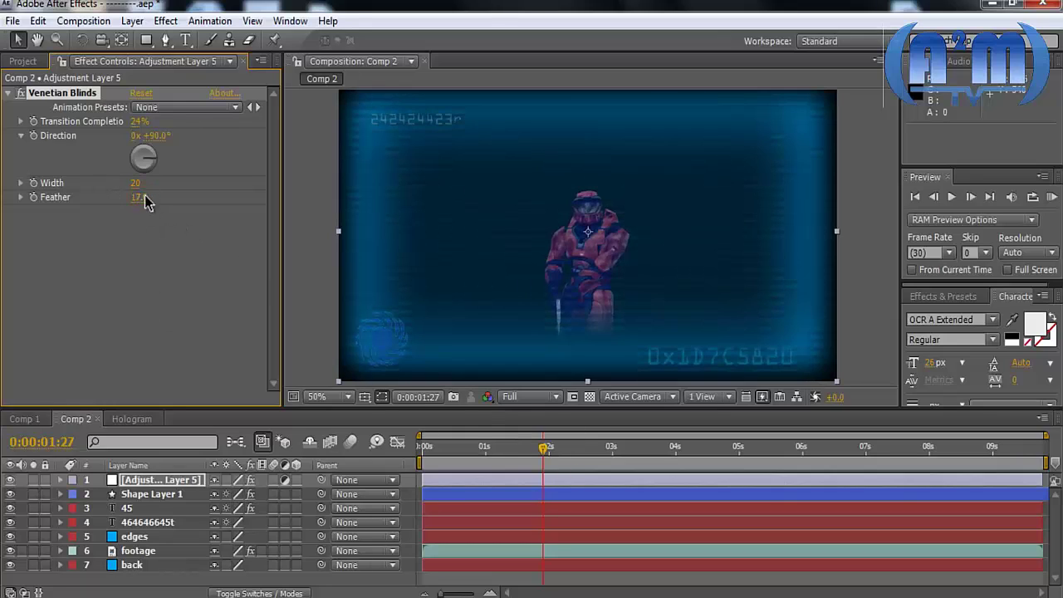
pyautogui.click(141, 199)
pyautogui.write('15')
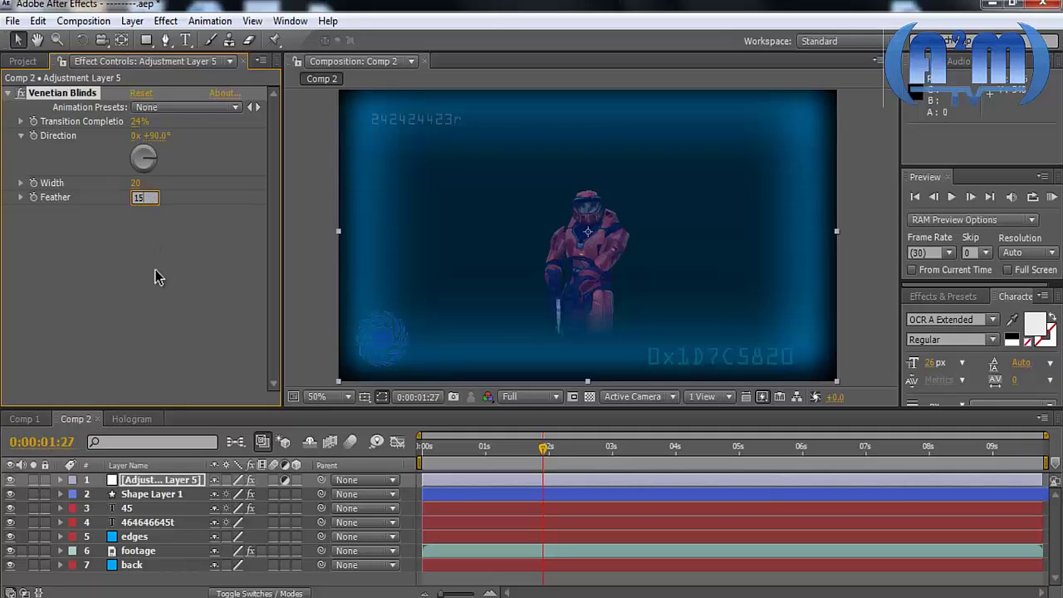
pyautogui.press('Return')
pyautogui.click(177, 296)
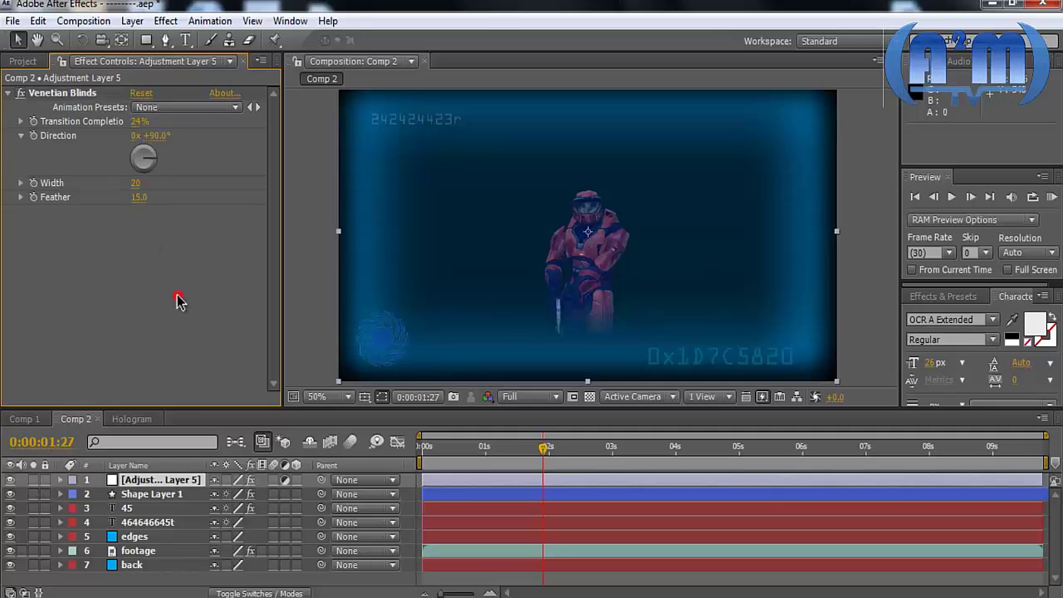
pyautogui.click(134, 122)
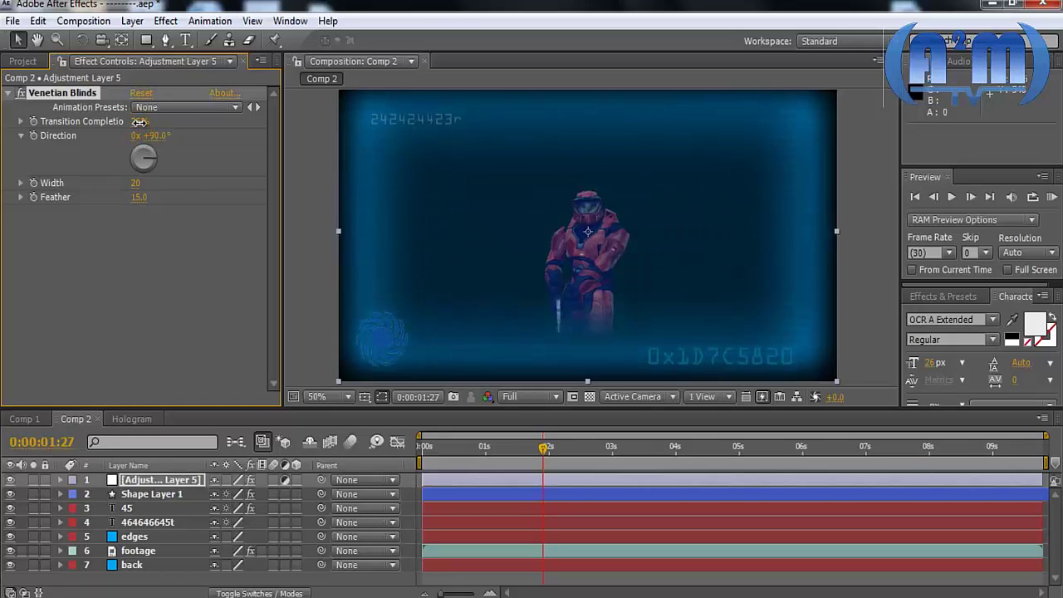
pyautogui.click(8, 93)
pyautogui.click(165, 307)
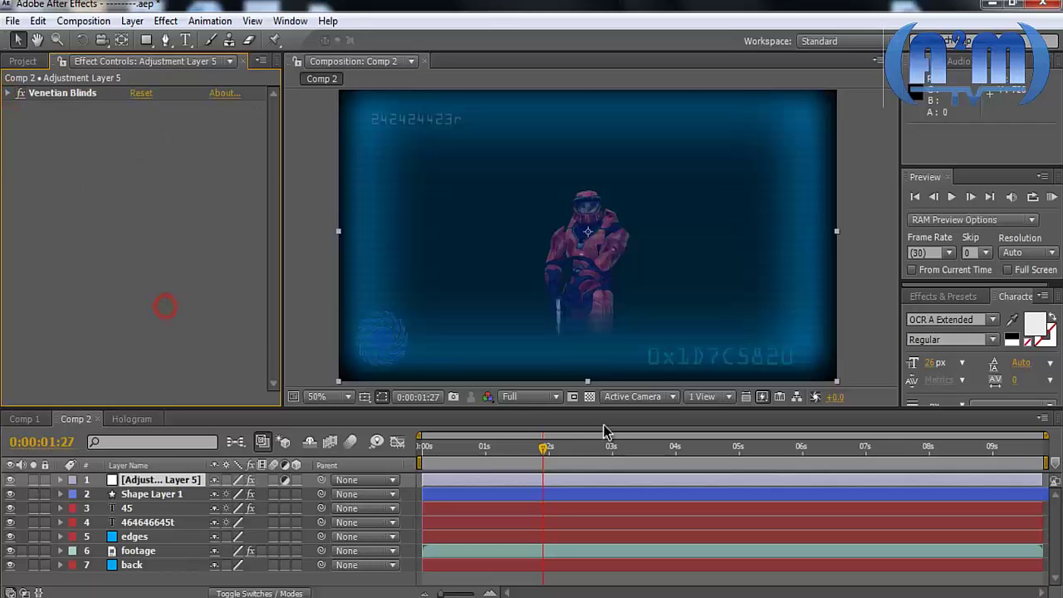
# - Examine the Hologram comp at 0:00:01:00 and the opacity of its signal strength layer
pyautogui.click(120, 418)
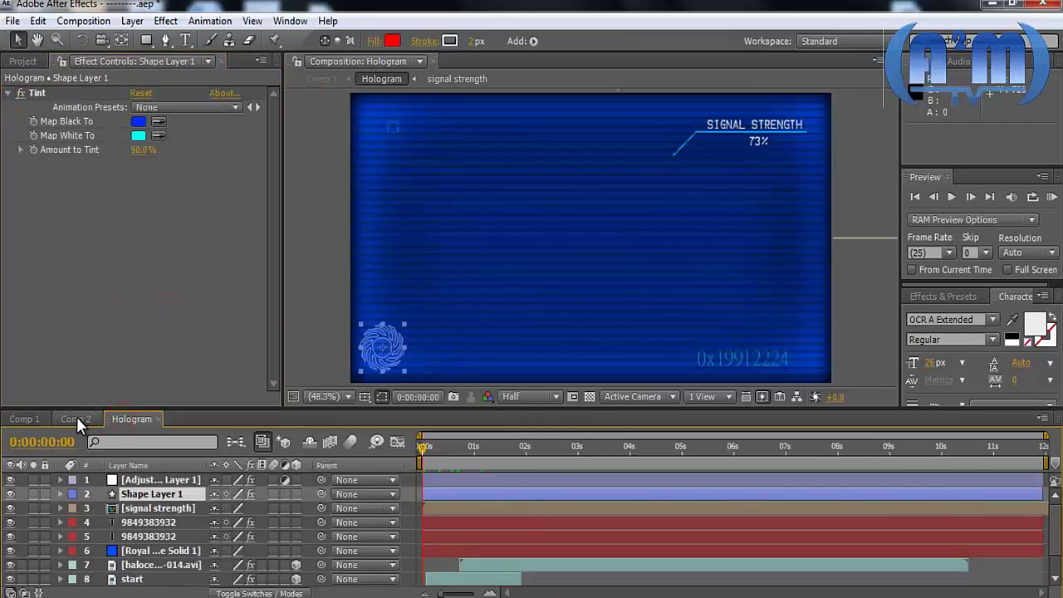
pyautogui.moveTo(431, 448); pyautogui.dragTo(473, 449)
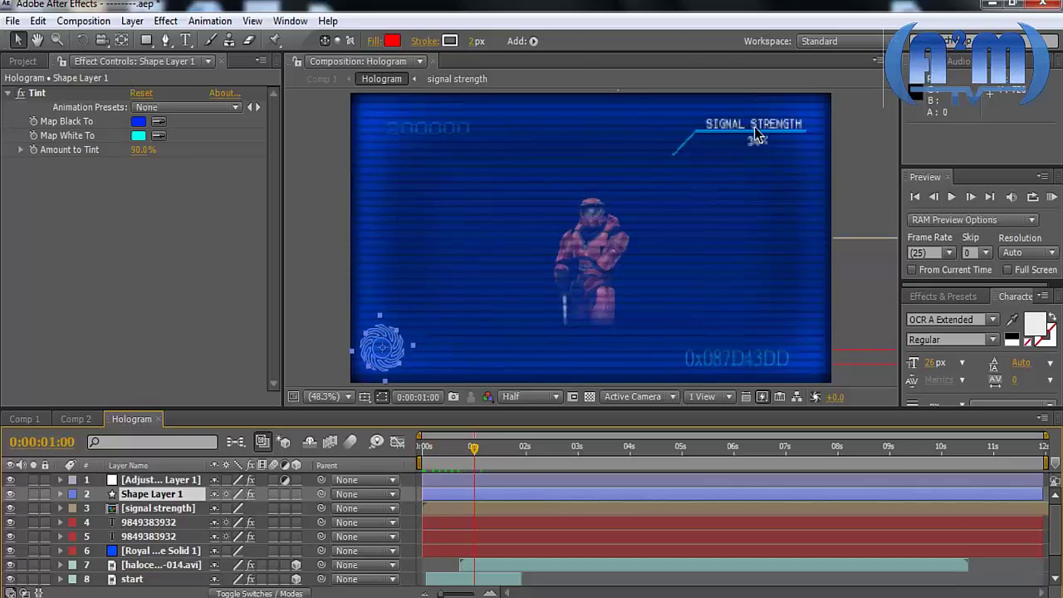
pyautogui.click(151, 509)
pyautogui.press('t')
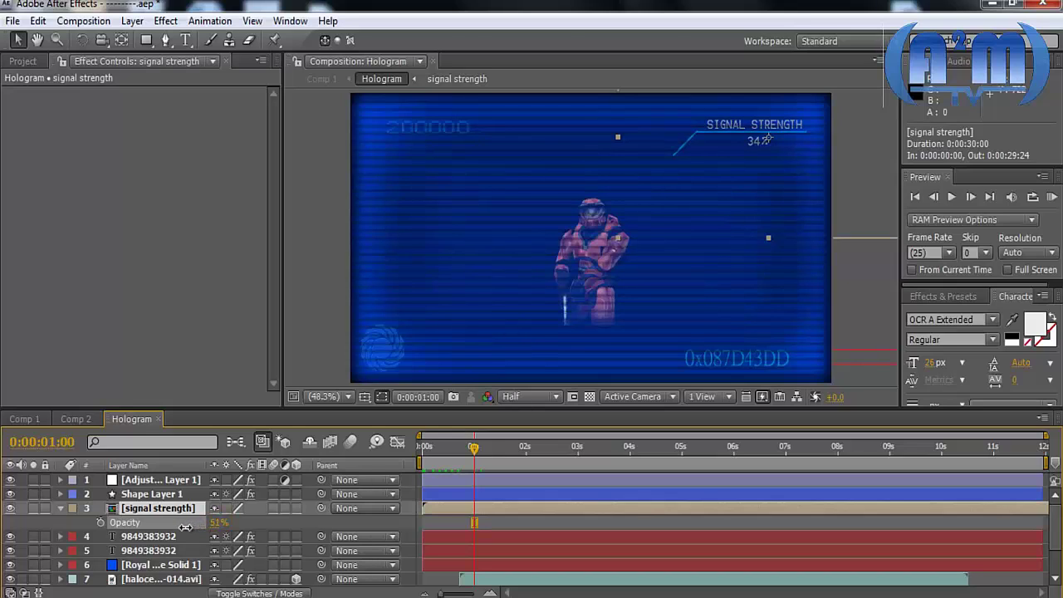
pyautogui.click(60, 508)
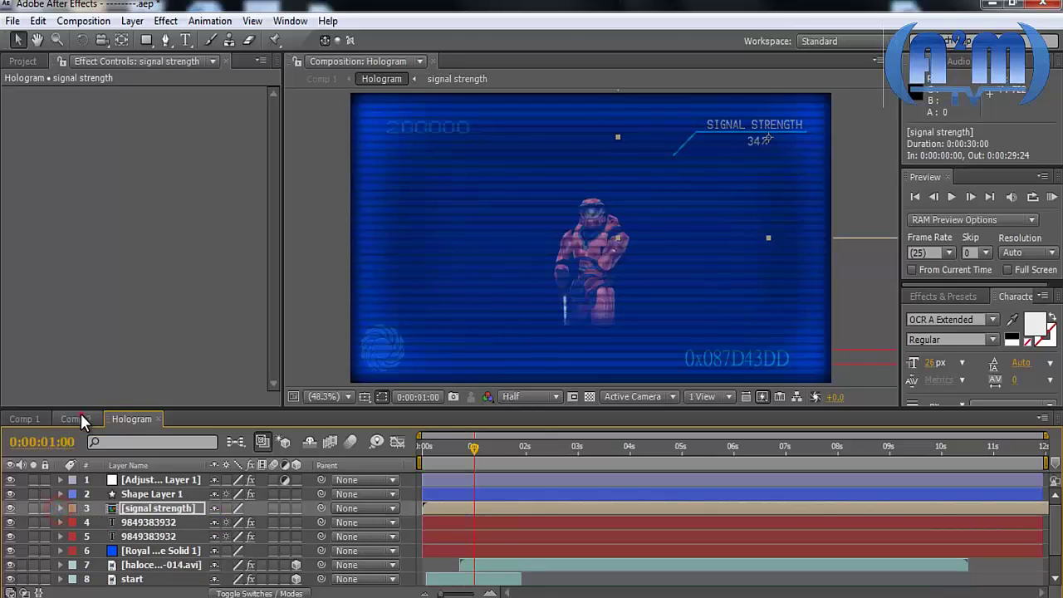
# - Open the signal strength composition from the project's items
pyautogui.click(79, 419)
pyautogui.click(25, 418)
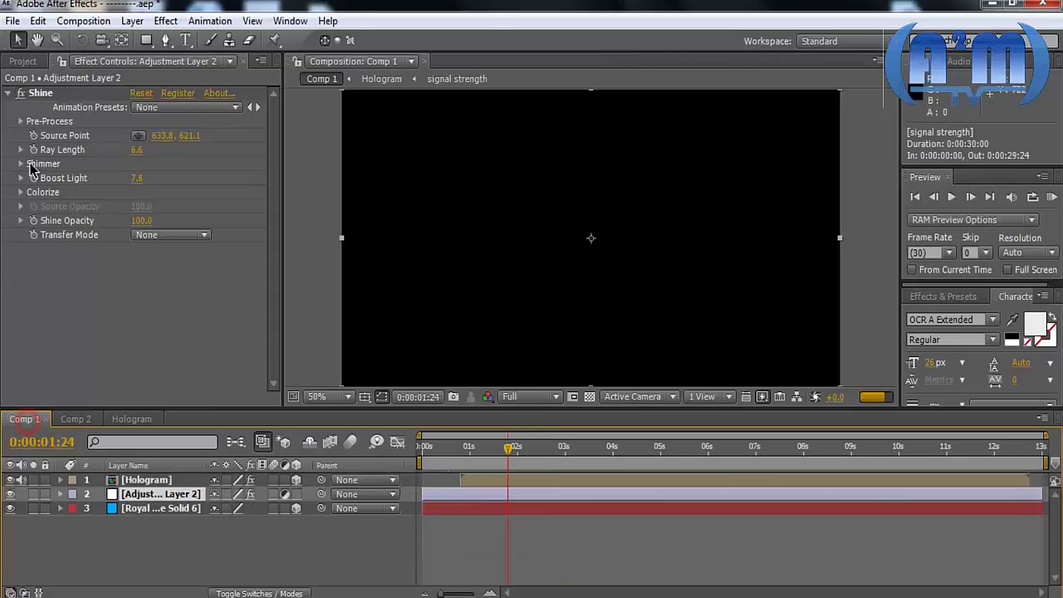
pyautogui.click(24, 60)
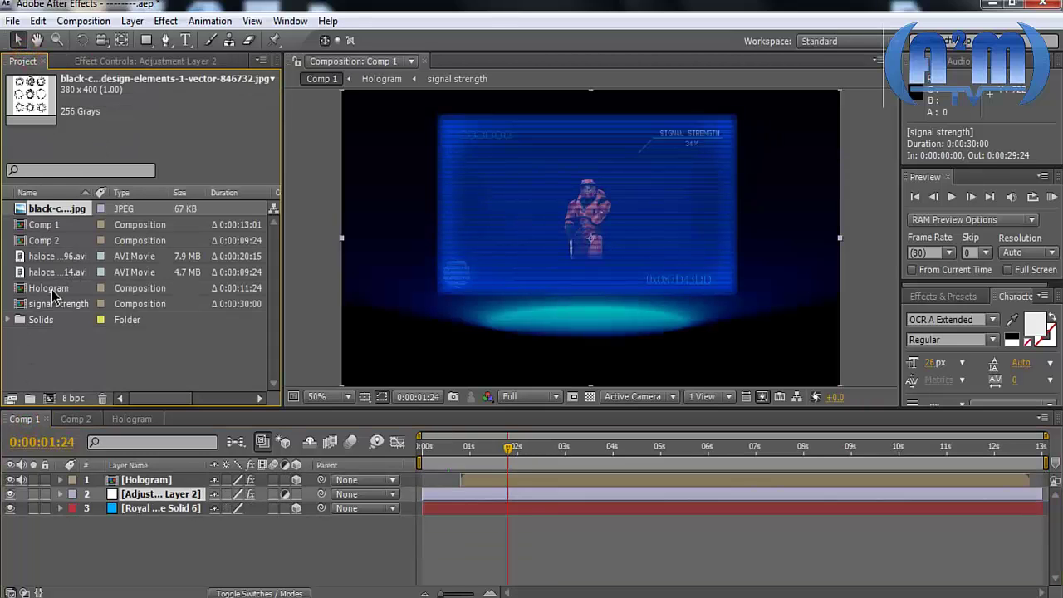
pyautogui.doubleClick(54, 304)
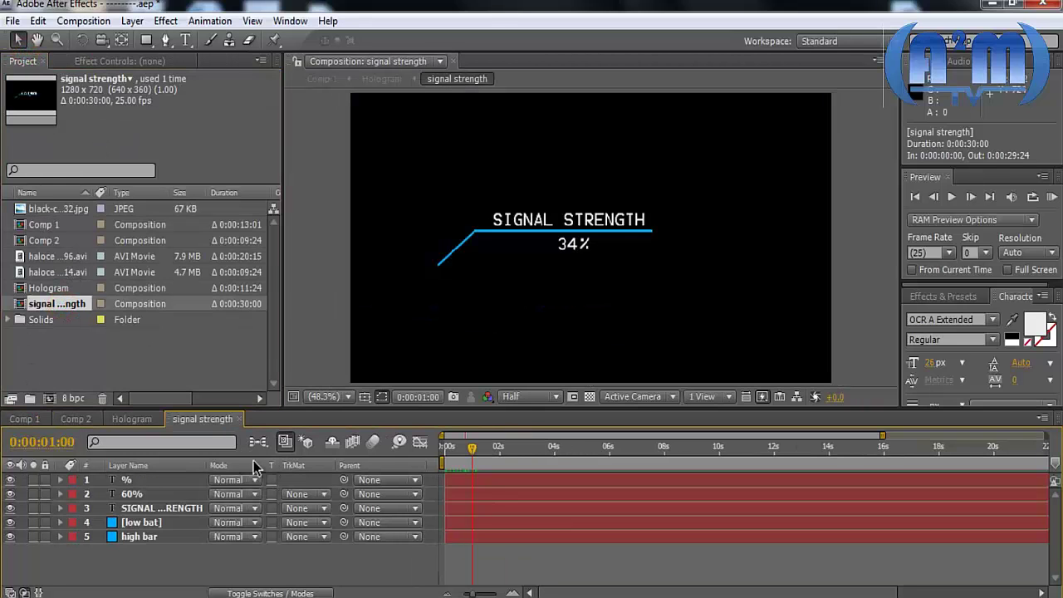
# - Examine the two line layers and the SIGNAL STRENGTH title, and show the 60% text layer's effect controls above the project items
pyautogui.click(456, 245)
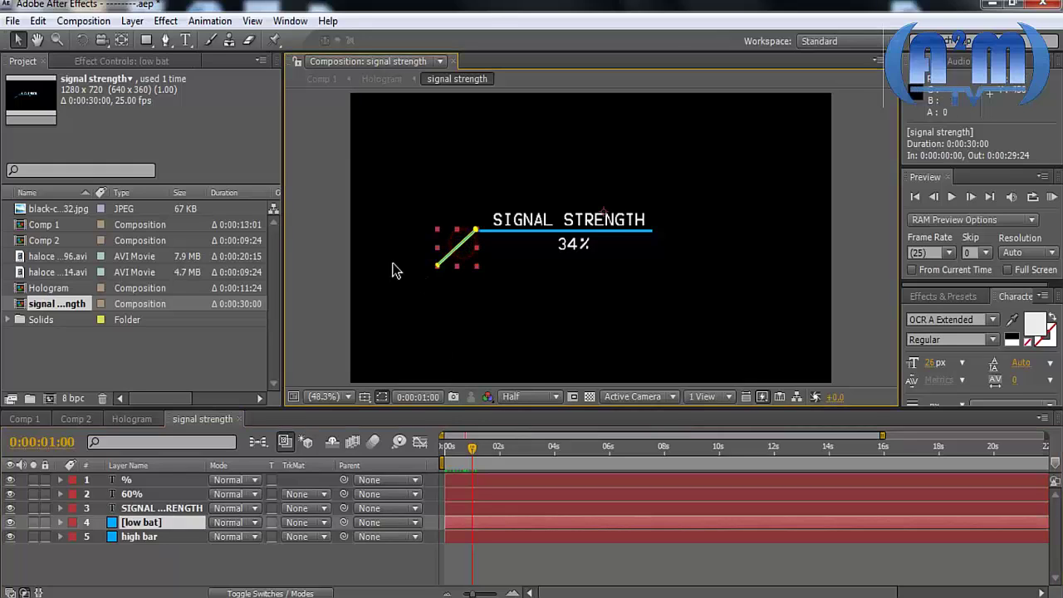
pyautogui.click(524, 231)
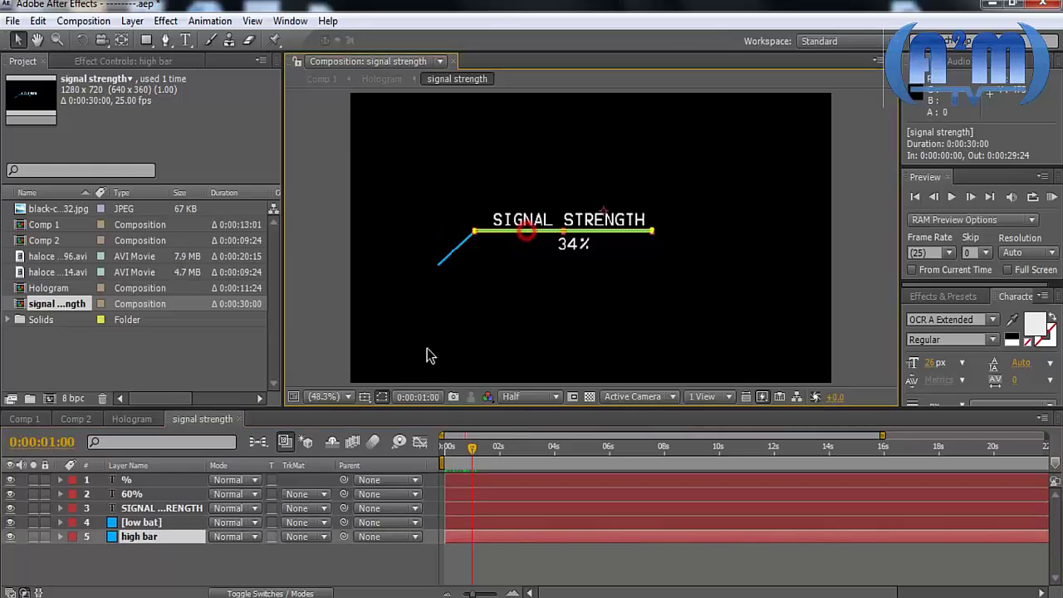
pyautogui.click(158, 550)
pyautogui.click(162, 509)
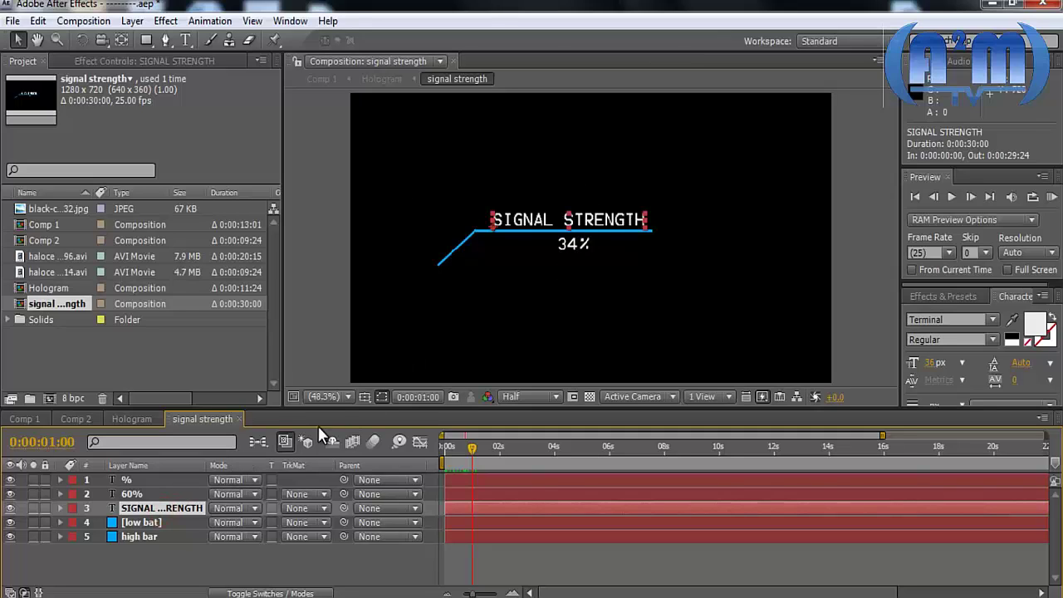
pyautogui.click(183, 495)
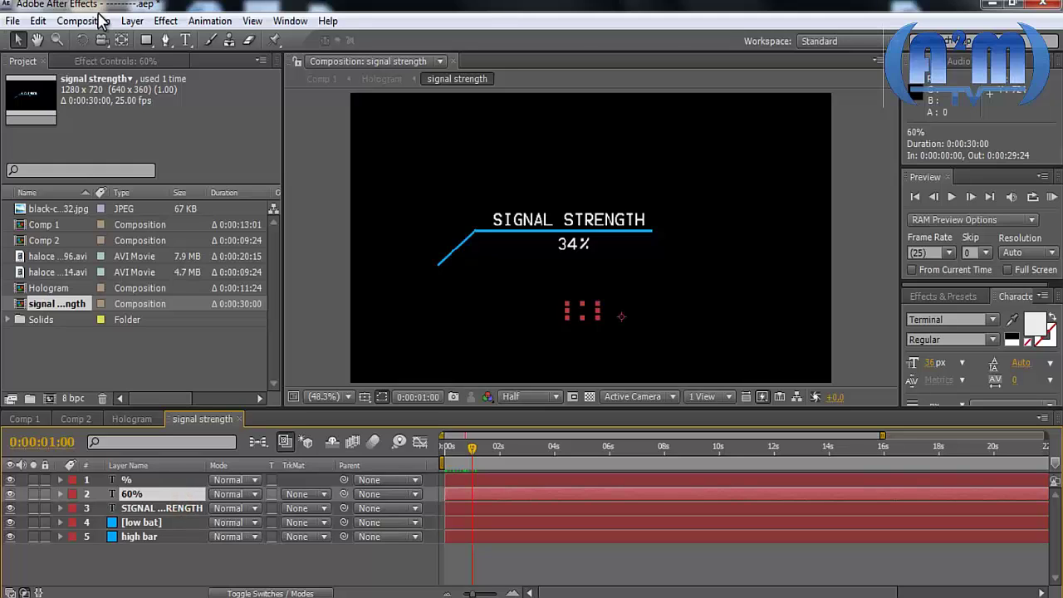
pyautogui.moveTo(87, 61); pyautogui.dragTo(88, 91)
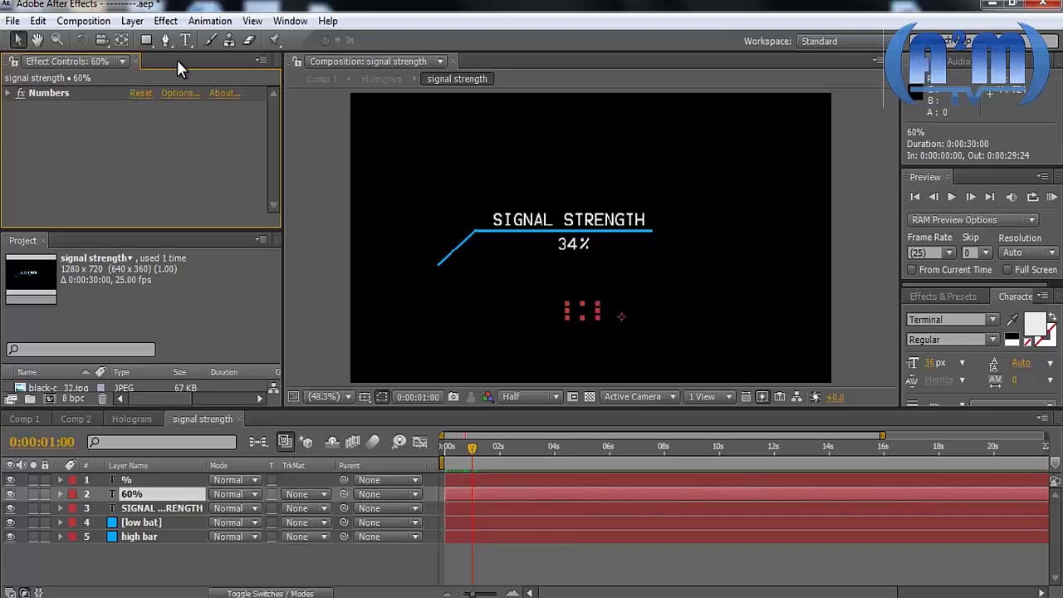
# - Group the project items with the effect controls in one frame, and expand the 60% layer's Numbers effect settings
pyautogui.moveTo(22, 240); pyautogui.dragTo(174, 64)
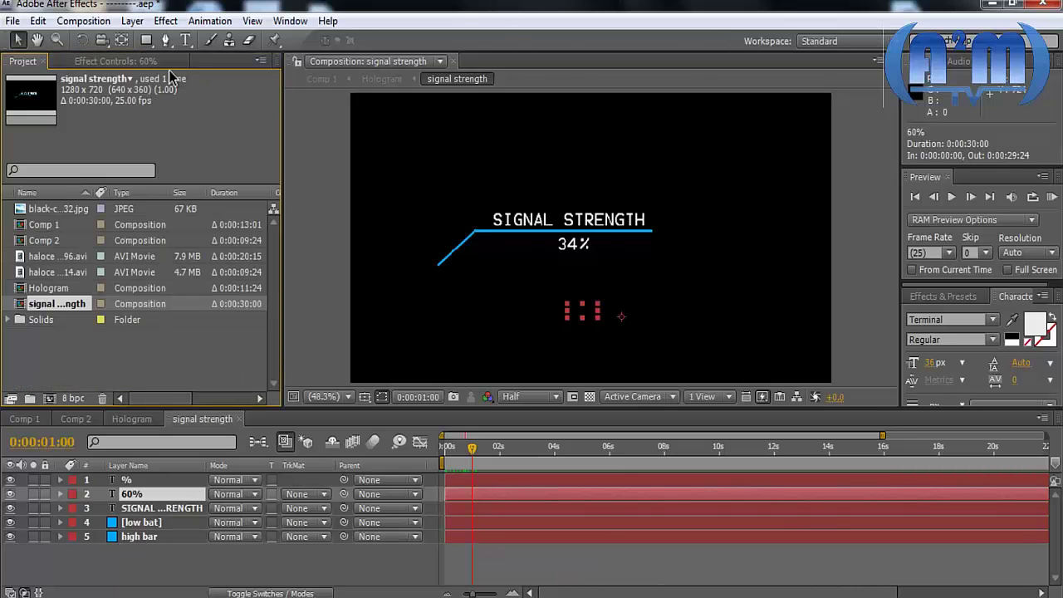
pyautogui.click(141, 63)
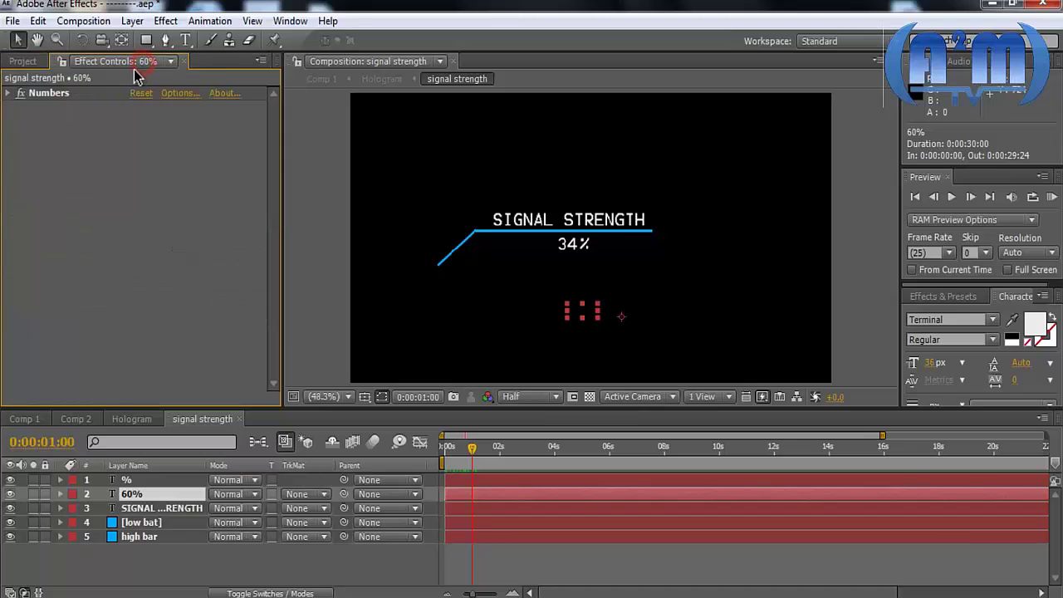
pyautogui.click(8, 93)
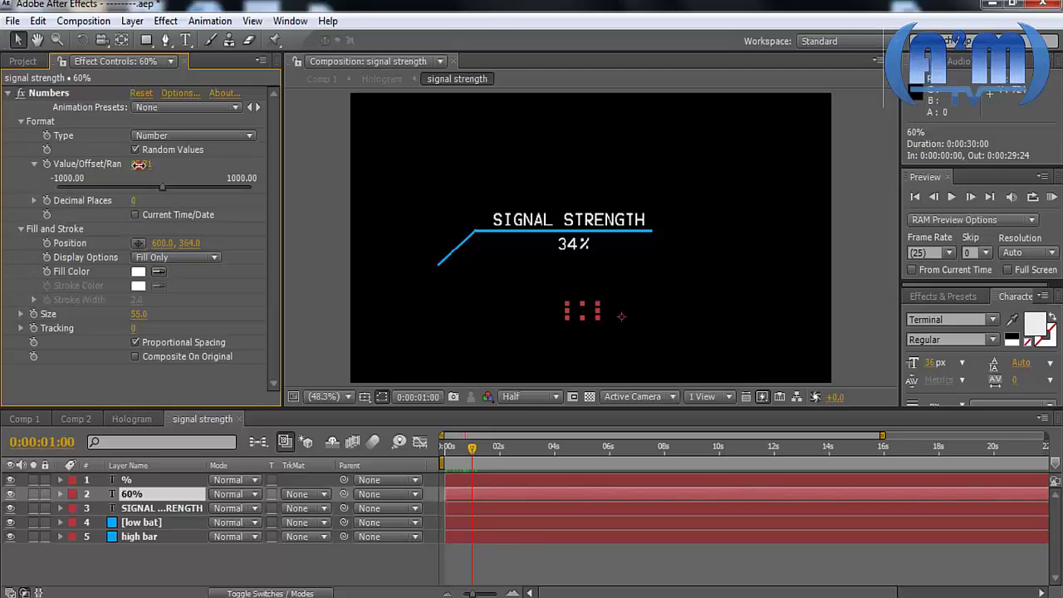
# - Try other Value/Offset amounts for the random numbers at 0:00:01:00 and 0:00:00:01, and delete the Numbers effect from the 60% layer
pyautogui.moveTo(139, 165); pyautogui.dragTo(145, 164)
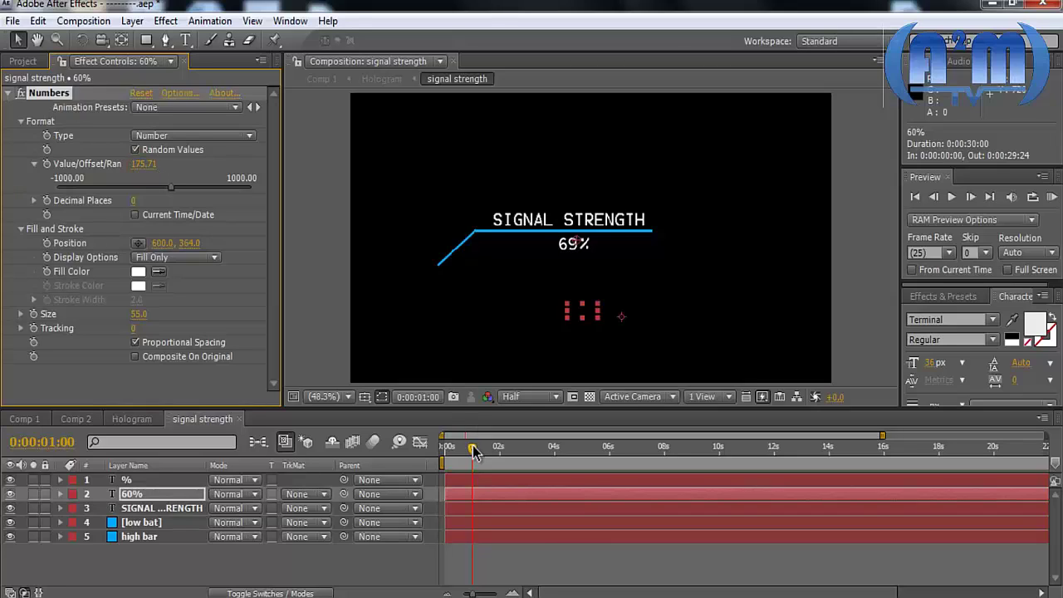
pyautogui.moveTo(471, 446); pyautogui.dragTo(446, 453)
pyautogui.moveTo(143, 164); pyautogui.dragTo(136, 164)
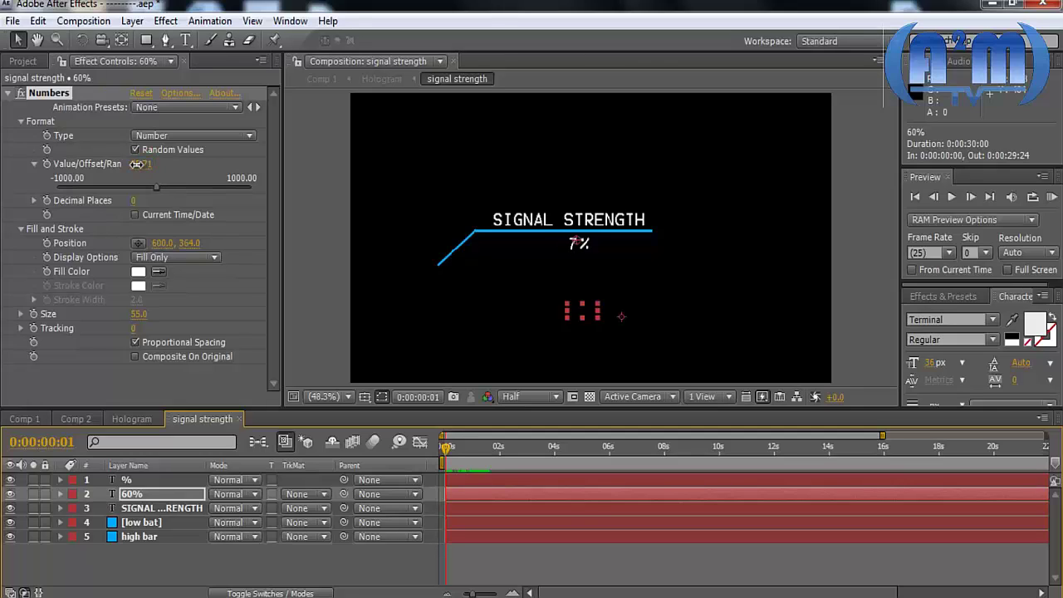
pyautogui.moveTo(140, 165); pyautogui.dragTo(143, 164)
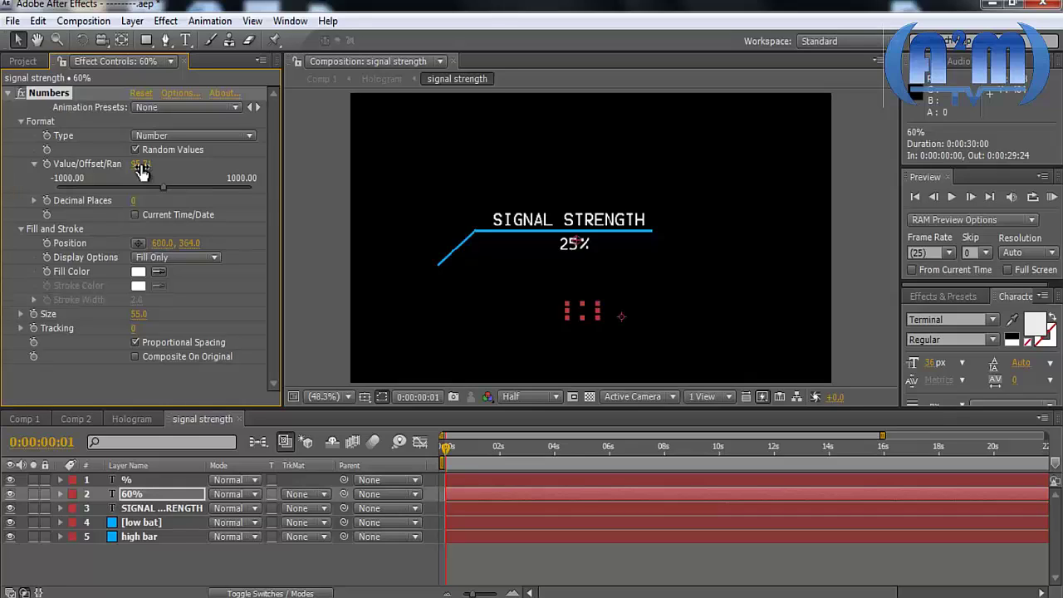
pyautogui.press('Delete')
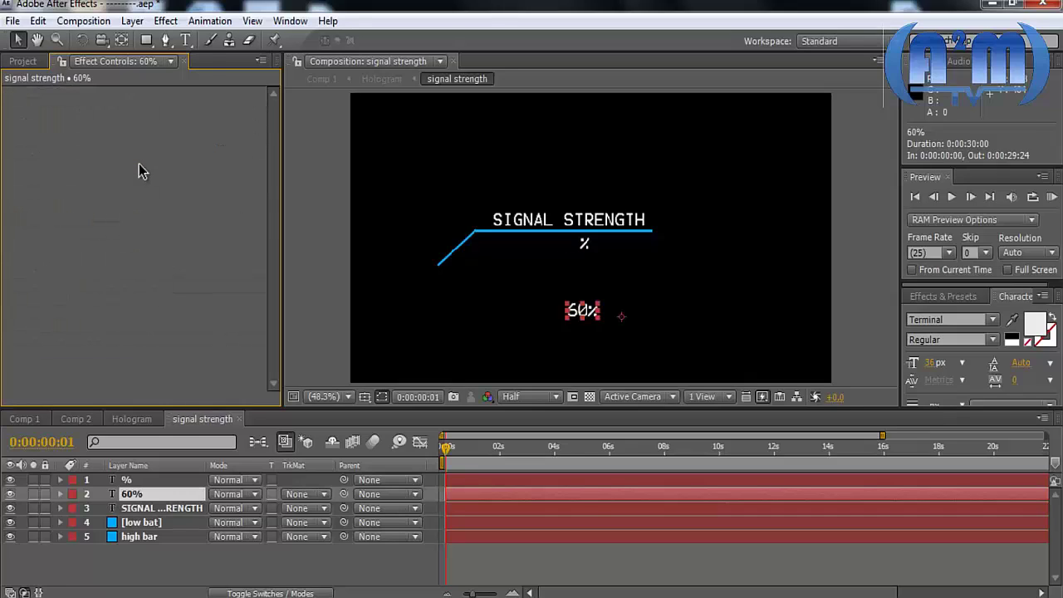
pyautogui.click(584, 247)
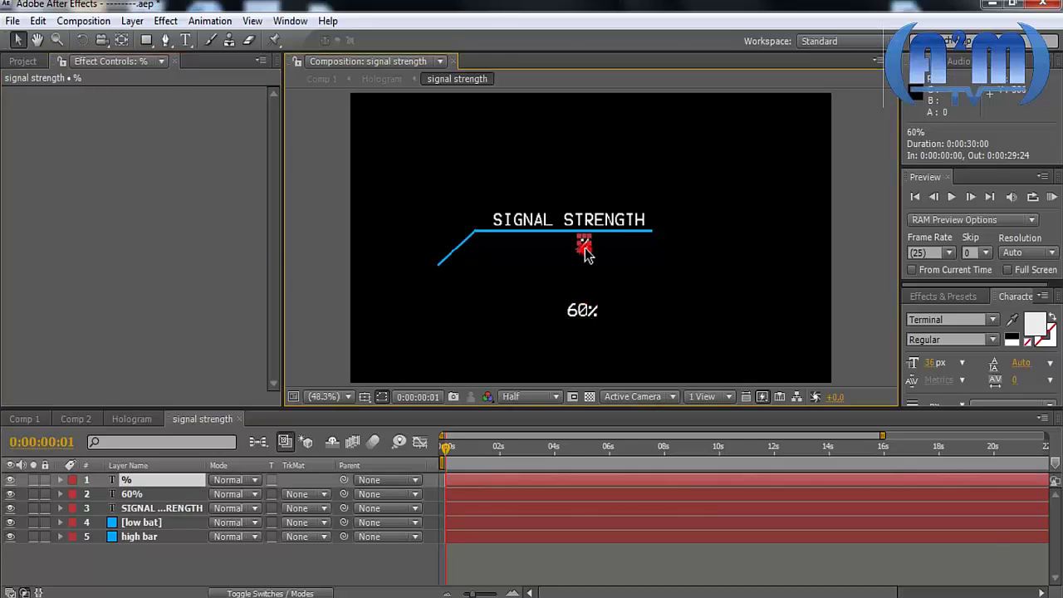
pyautogui.press('Delete')
pyautogui.moveTo(582, 309); pyautogui.dragTo(570, 245)
pyautogui.hotkey('ctrl', 'z')
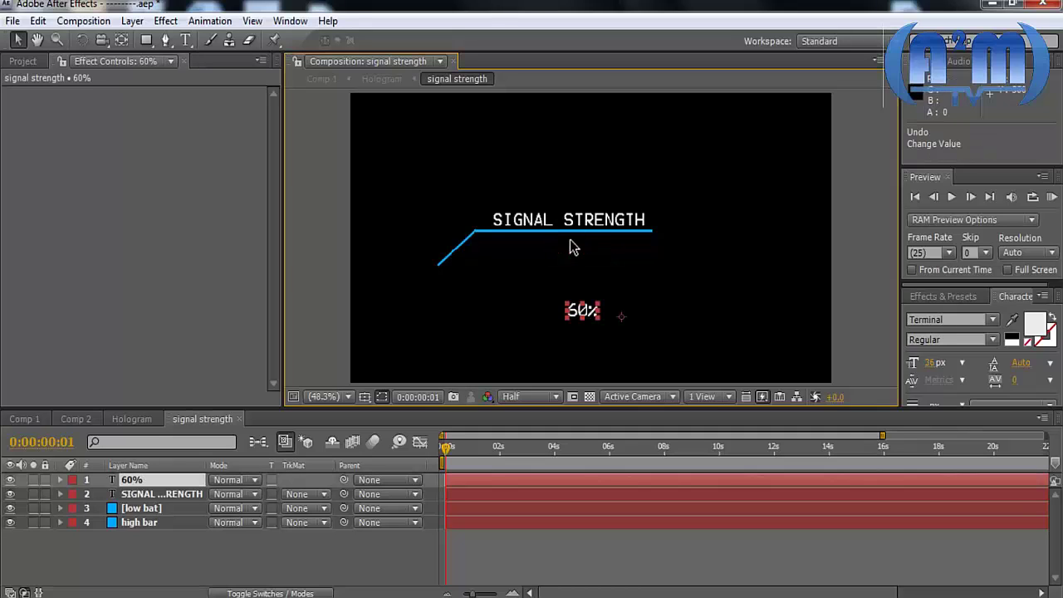
pyautogui.hotkey('ctrl', 'z')
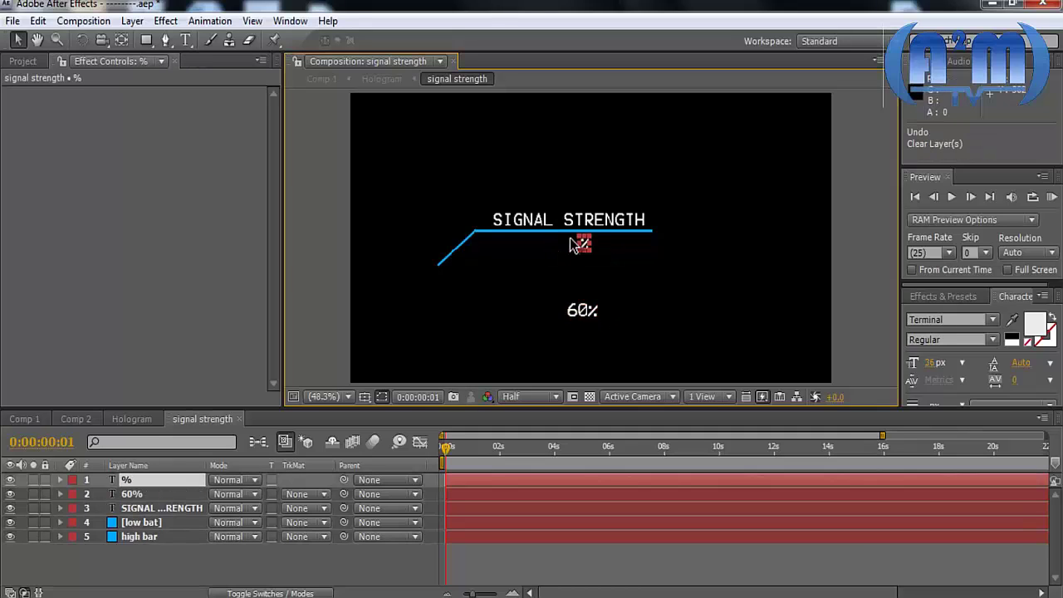
# - Shorten the 60% text to 60 and place it directly before the separate % sign, below the SIGNAL STRENGTH line
pyautogui.click(586, 307)
pyautogui.doubleClick(583, 311)
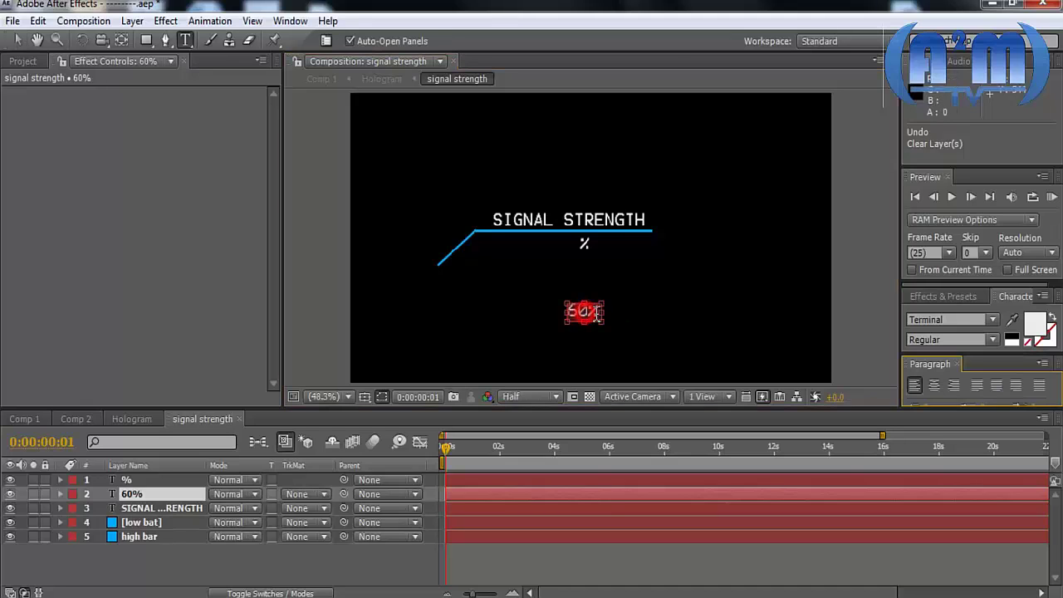
pyautogui.press('BackSpace')
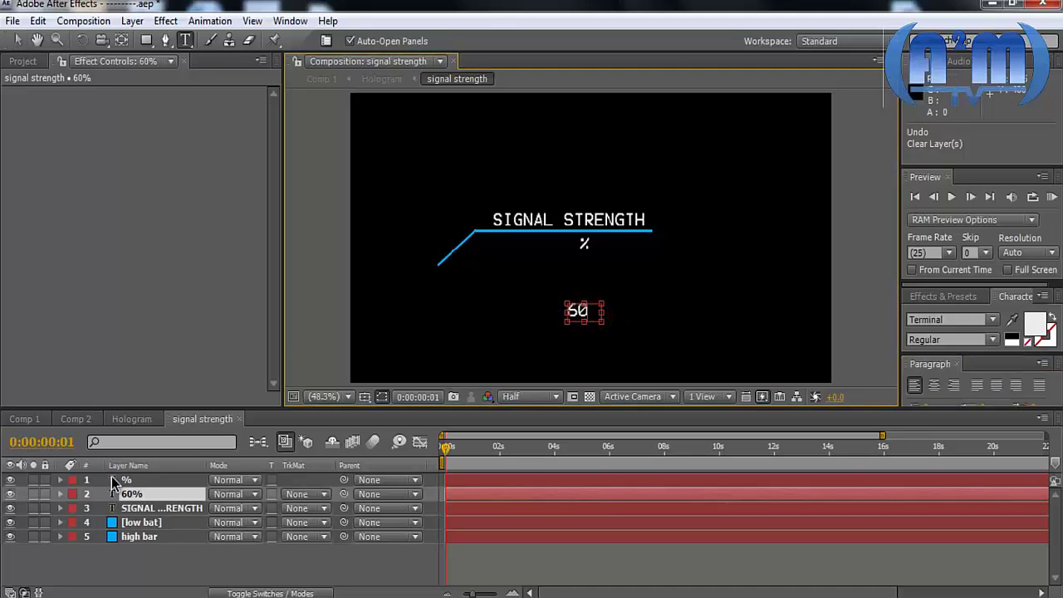
pyautogui.click(17, 40)
pyautogui.moveTo(578, 314); pyautogui.dragTo(571, 251)
pyautogui.click(581, 296)
pyautogui.click(573, 244)
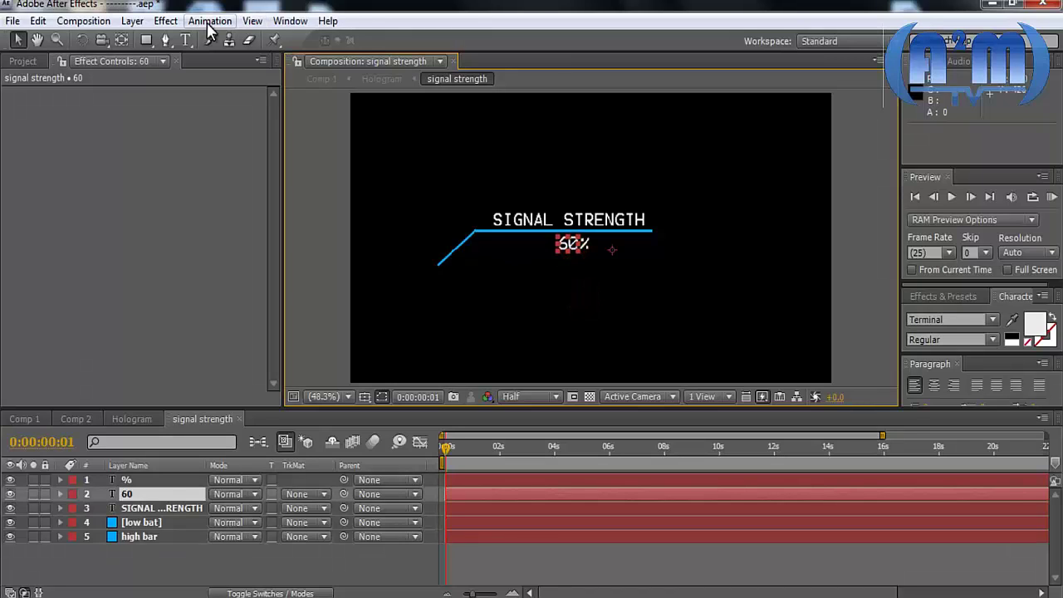
# - Add a Character Offset text animator to the 60 layer and set its offset to -1 at 0:00:00:16
pyautogui.click(166, 21)
pyautogui.moveTo(278, 490)
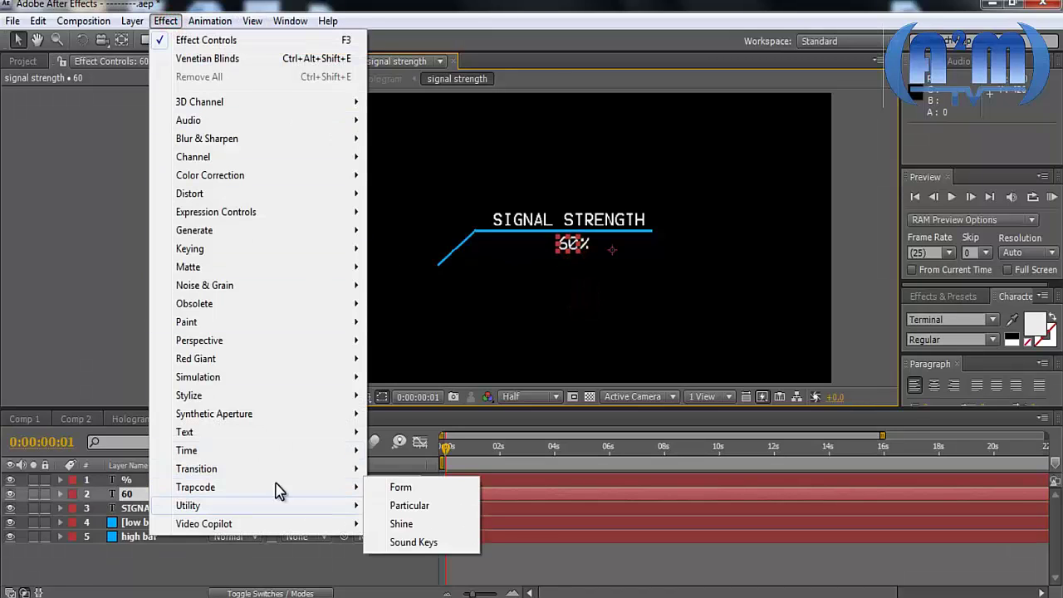
pyautogui.moveTo(209, 21)
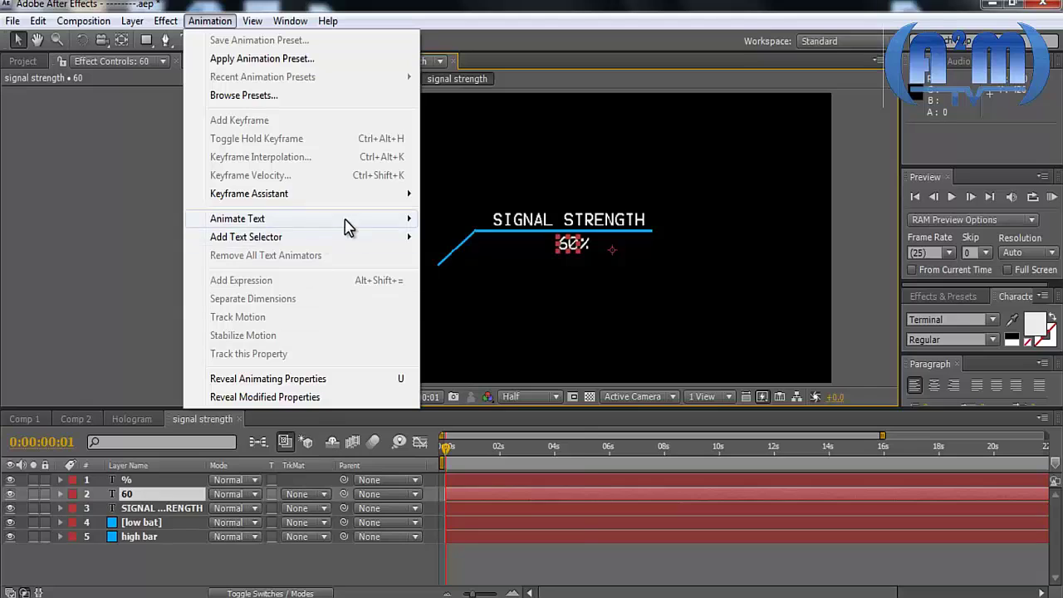
pyautogui.moveTo(347, 228)
pyautogui.click(524, 503)
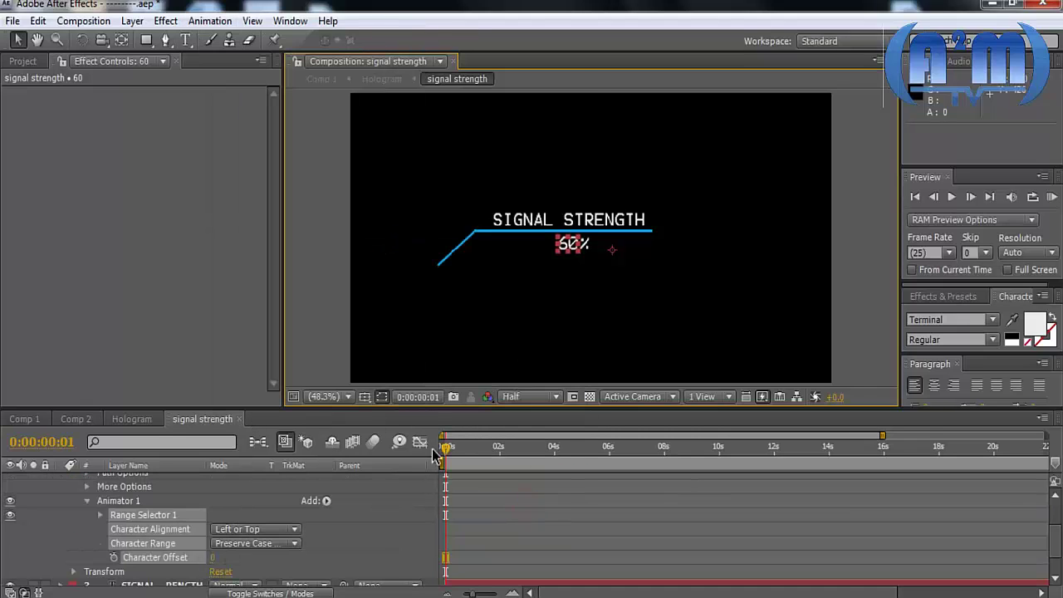
pyautogui.moveTo(445, 447); pyautogui.dragTo(462, 446)
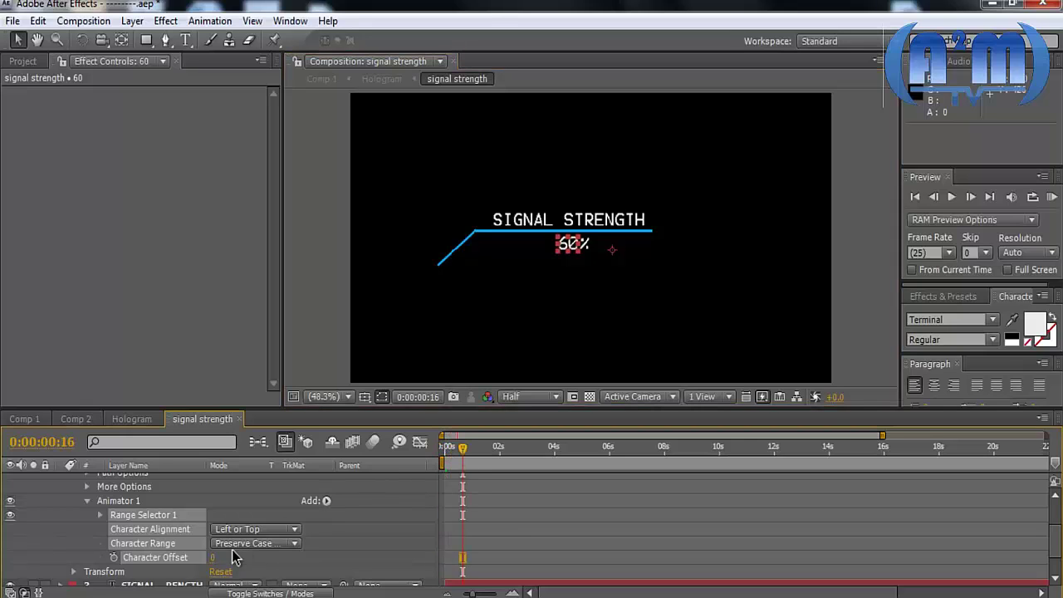
pyautogui.moveTo(213, 557); pyautogui.dragTo(231, 569)
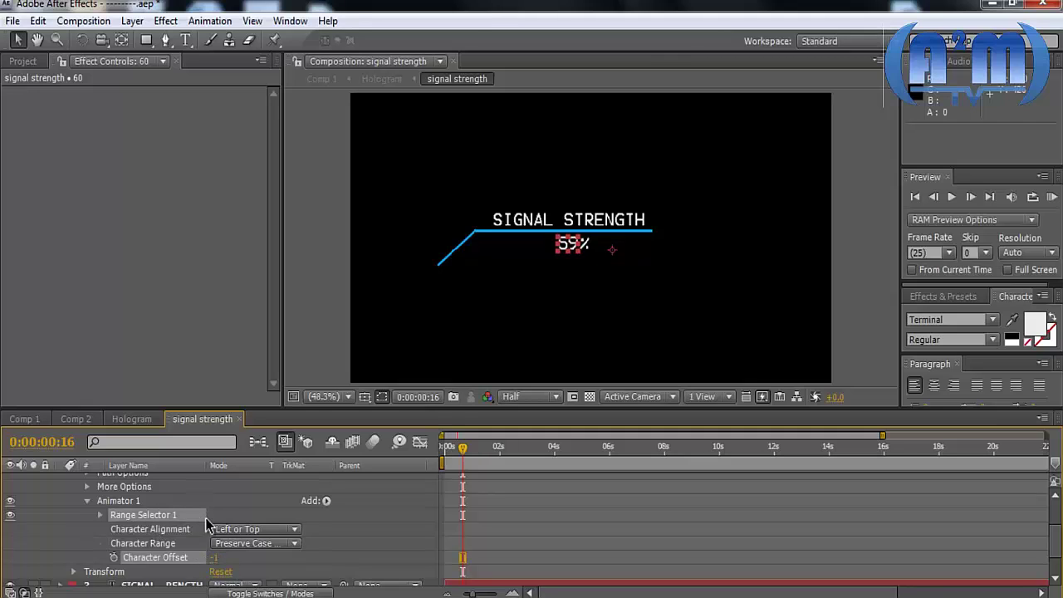
# - Close the signal strength composition, examine the Hologram comp up to 0:00:02:19, and compare it with Comp 2
pyautogui.click(239, 420)
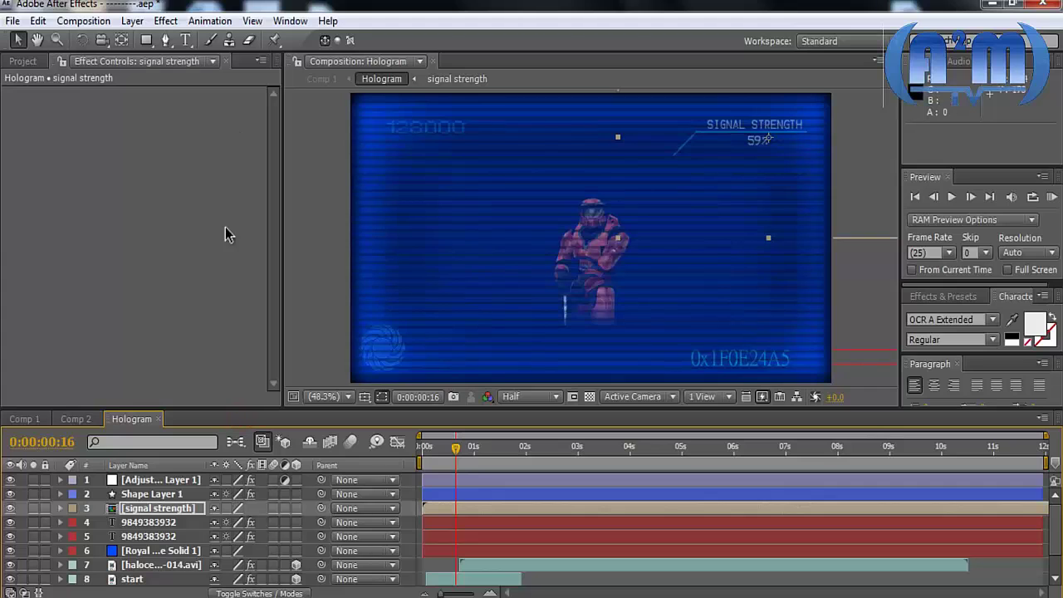
pyautogui.click(66, 418)
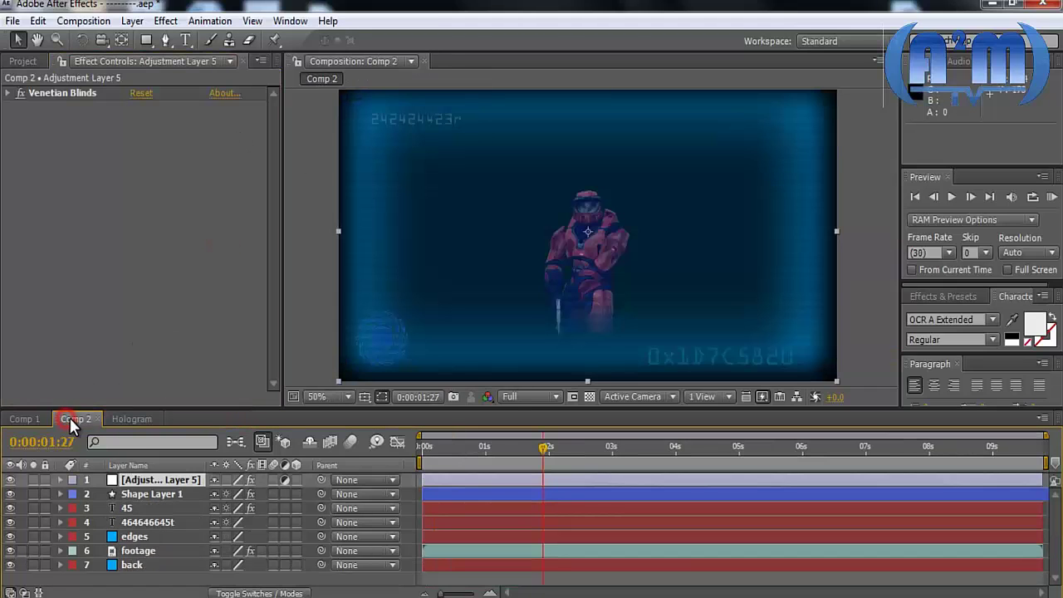
pyautogui.click(131, 419)
pyautogui.moveTo(455, 449); pyautogui.dragTo(523, 450)
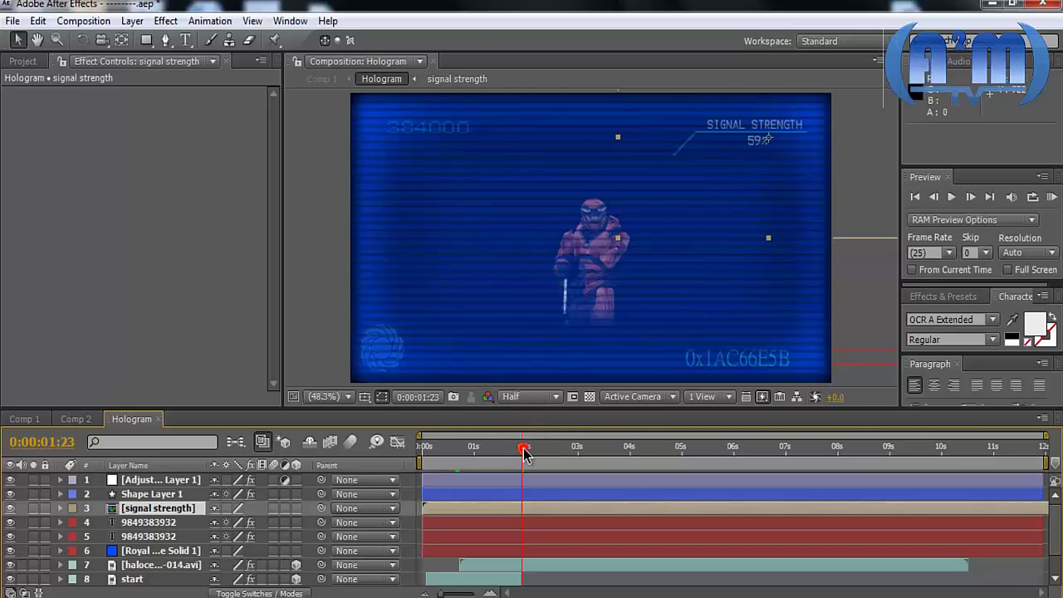
pyautogui.moveTo(523, 451); pyautogui.dragTo(565, 451)
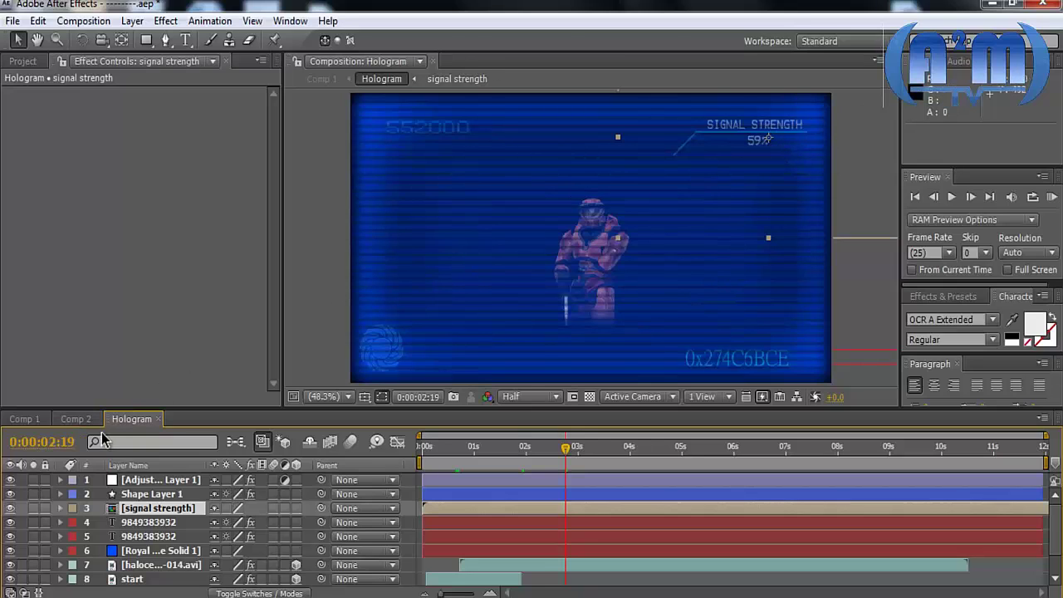
pyautogui.click(71, 420)
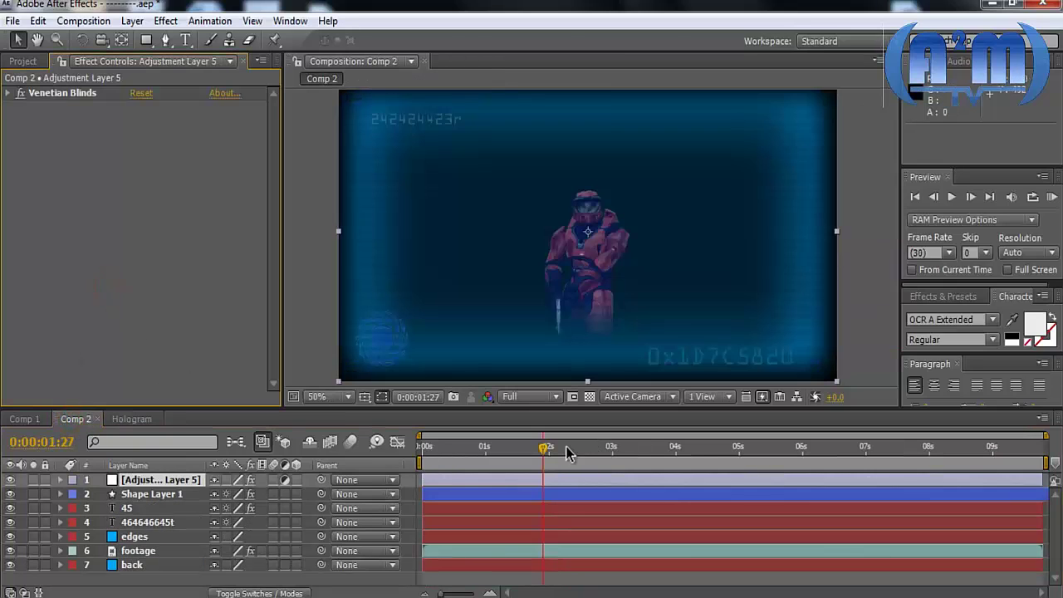
pyautogui.click(123, 420)
# - Add the signal strength composition to Comp 2 as the topmost layer
pyautogui.click(22, 421)
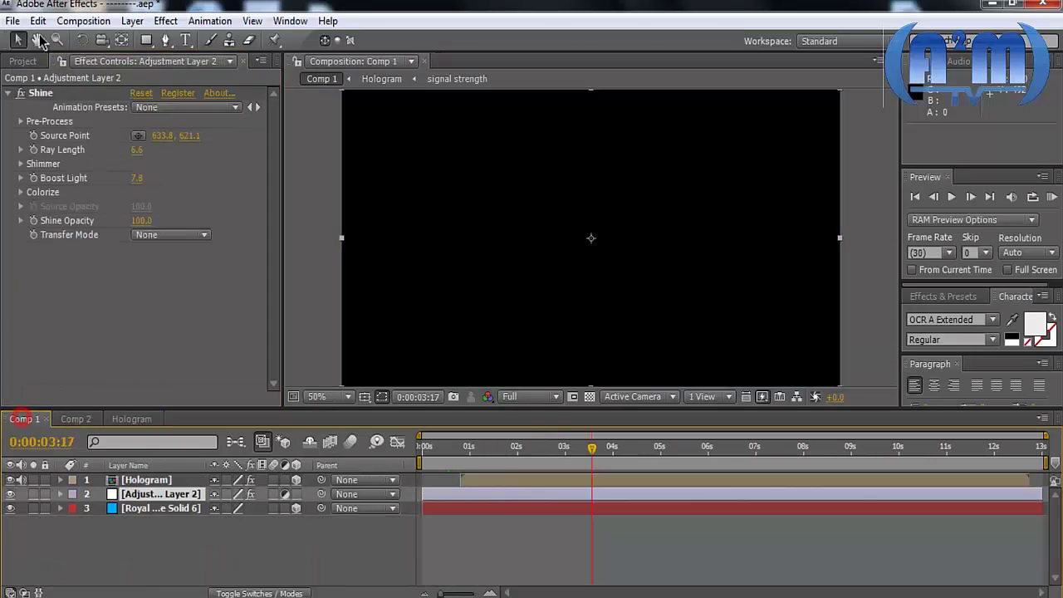
pyautogui.click(23, 61)
pyautogui.click(77, 419)
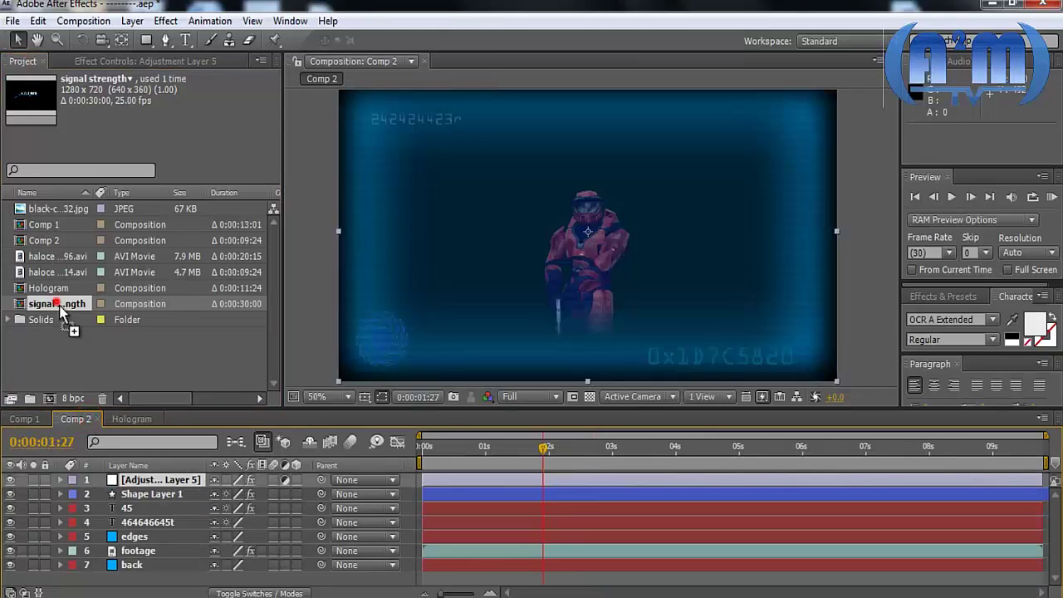
pyautogui.moveTo(61, 309); pyautogui.dragTo(156, 482)
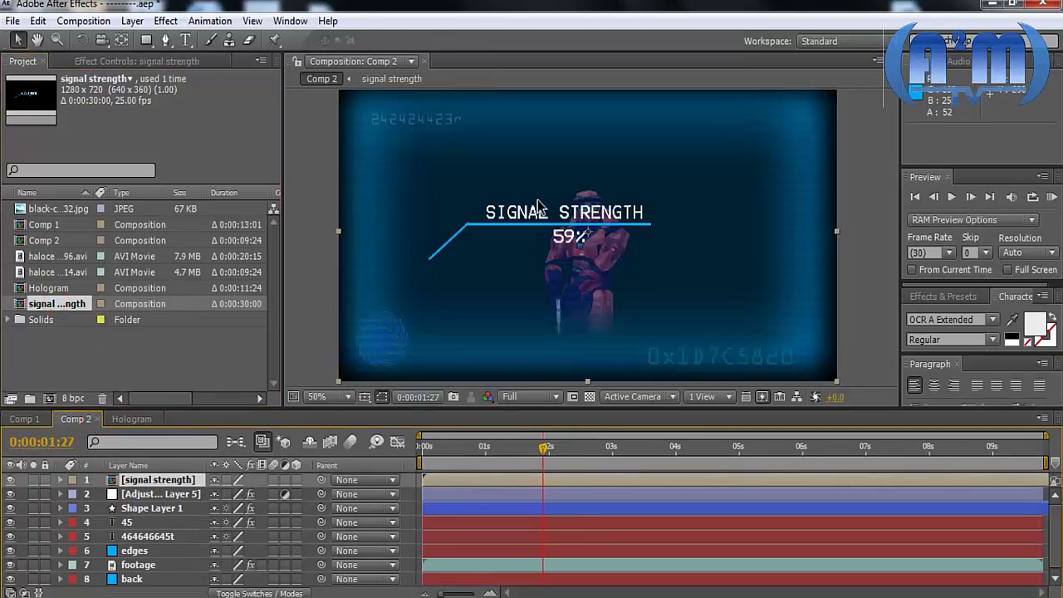
pyautogui.click(154, 480)
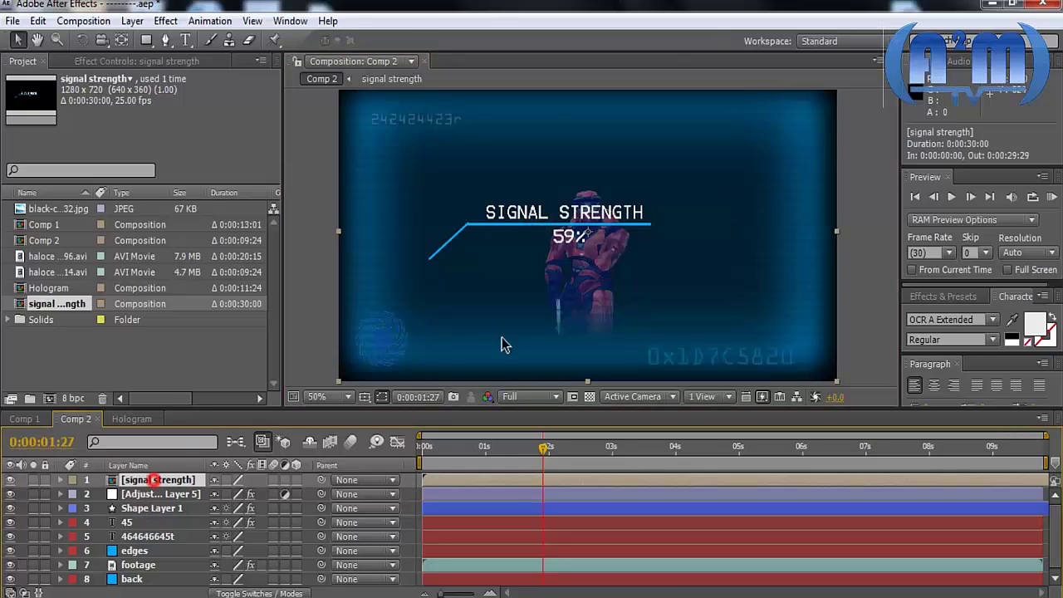
# - Scale the signal strength layer down to about half its size and place it in the screen's upper-right corner, at about 1100, 124
pyautogui.moveTo(559, 231); pyautogui.dragTo(648, 244)
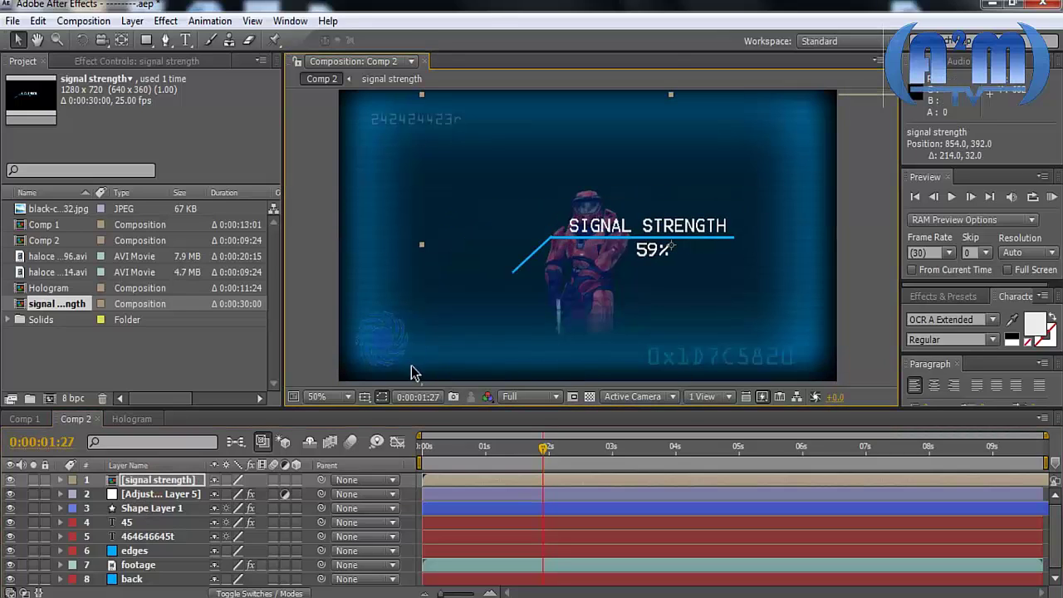
pyautogui.moveTo(426, 254); pyautogui.dragTo(557, 254)
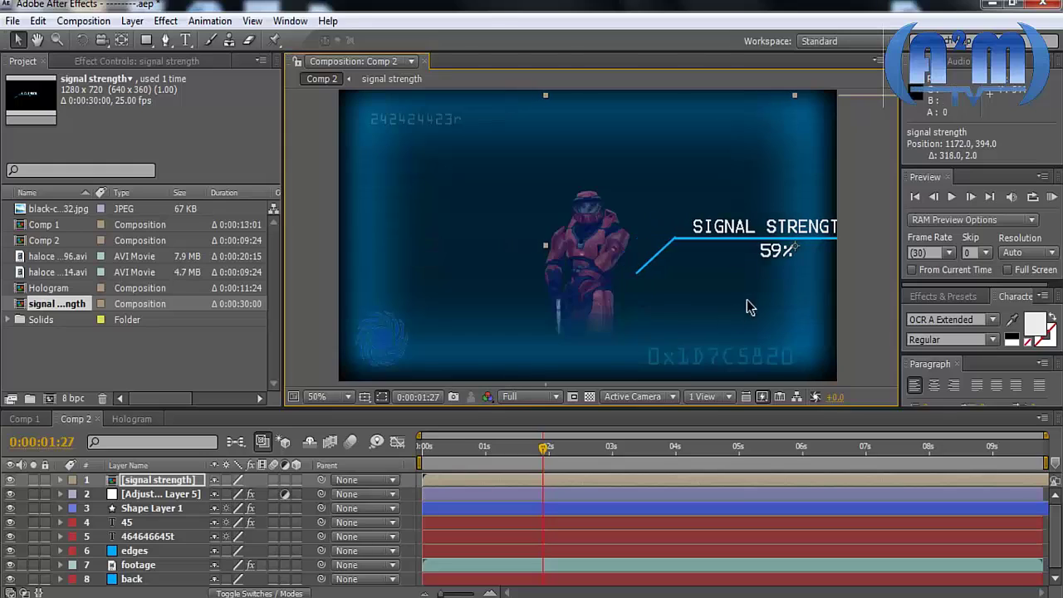
pyautogui.moveTo(750, 259); pyautogui.dragTo(645, 197)
pyautogui.moveTo(448, 335); pyautogui.dragTo(567, 267)
pyautogui.moveTo(711, 191); pyautogui.dragTo(779, 141)
# - Set the signal strength layer's opacity to 52% and move it below Adjustment Layer 5 in Comp 2
pyautogui.press('t')
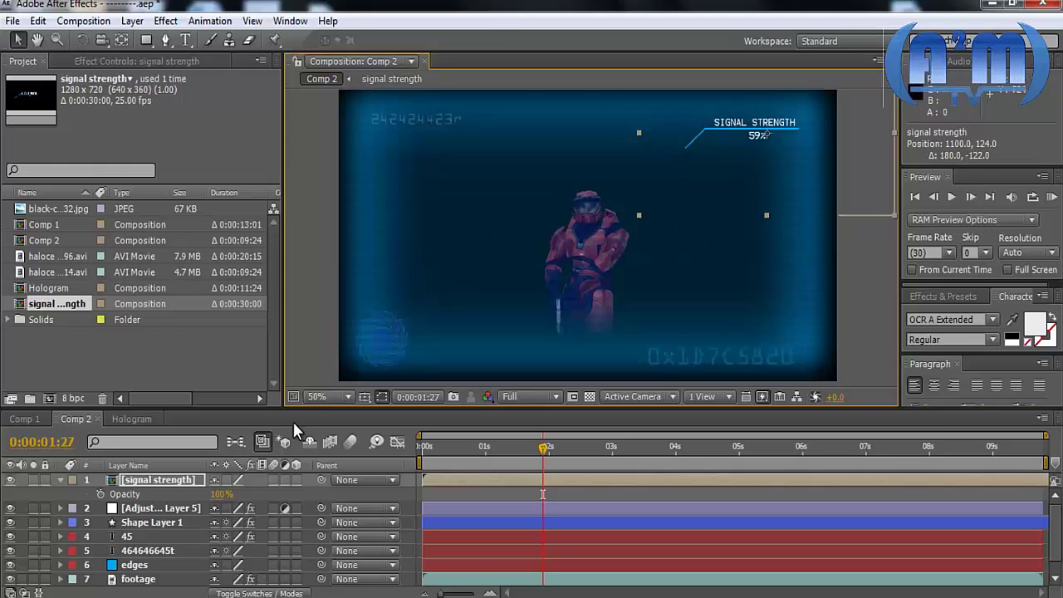
pyautogui.moveTo(220, 491); pyautogui.dragTo(172, 519)
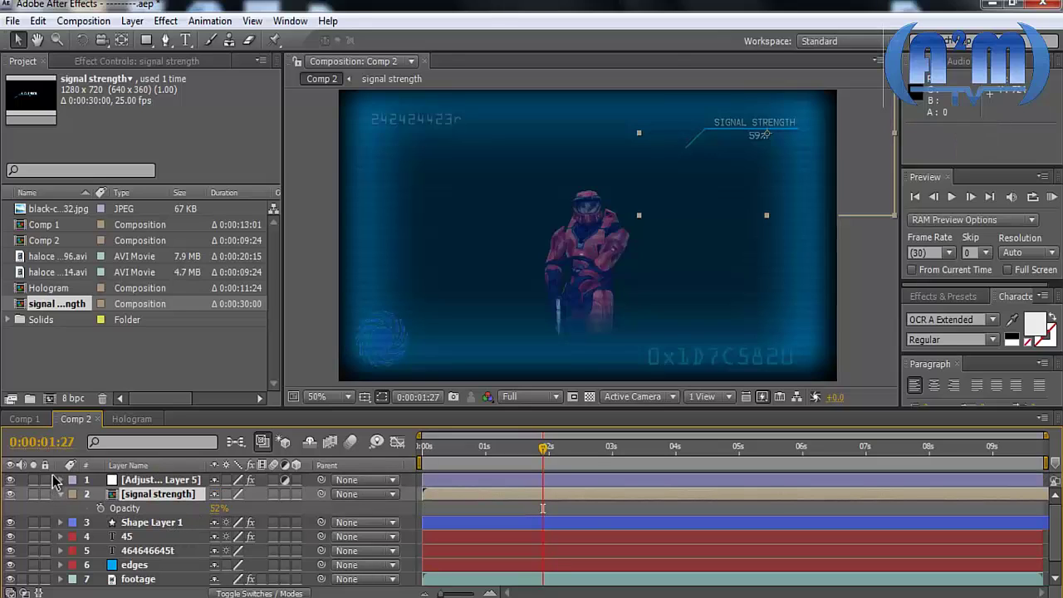
pyautogui.click(60, 494)
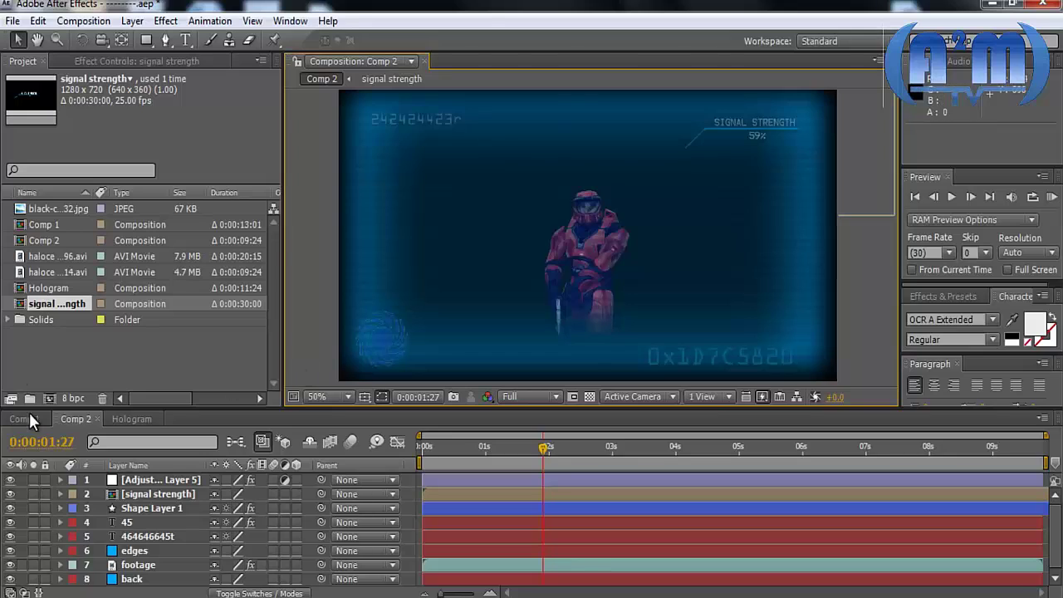
# - Examine the projected hologram in Comp 1 up to 0:00:01:27, and return to the Hologram composition
pyautogui.click(31, 420)
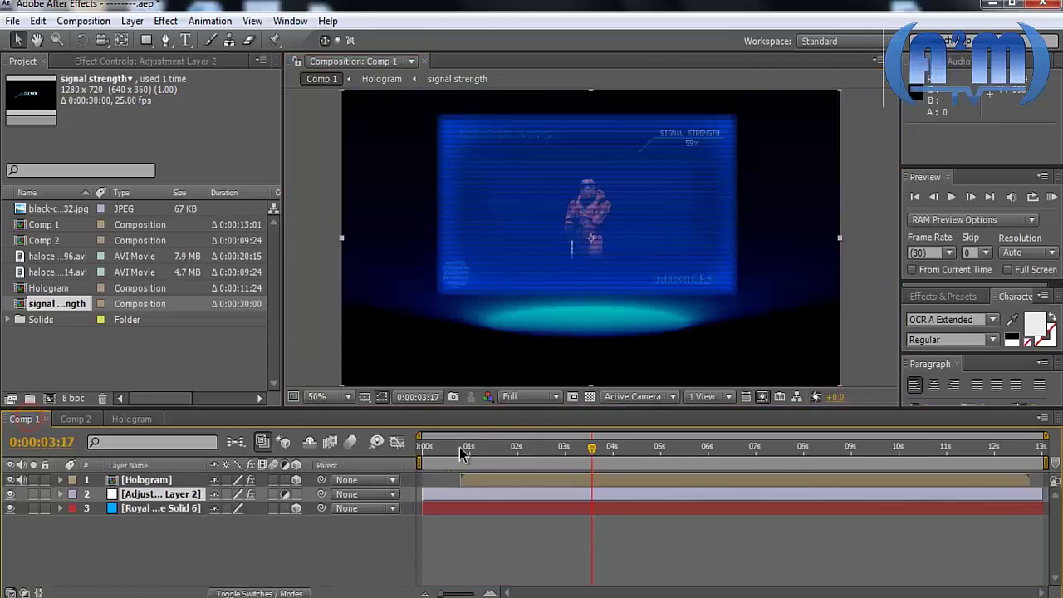
pyautogui.click(455, 448)
pyautogui.moveTo(455, 451); pyautogui.dragTo(512, 446)
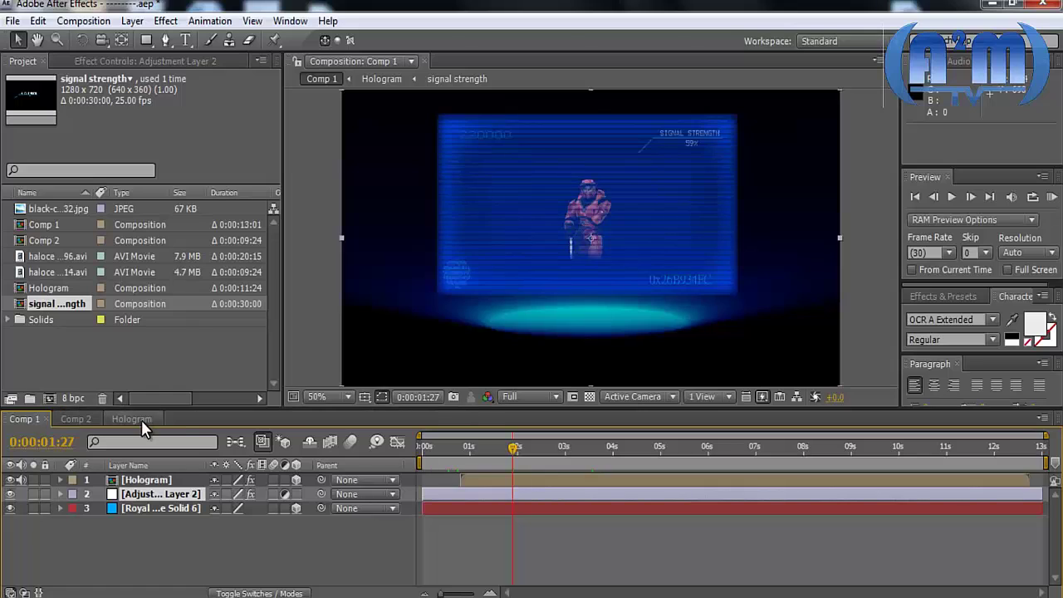
pyautogui.click(131, 418)
pyautogui.click(216, 375)
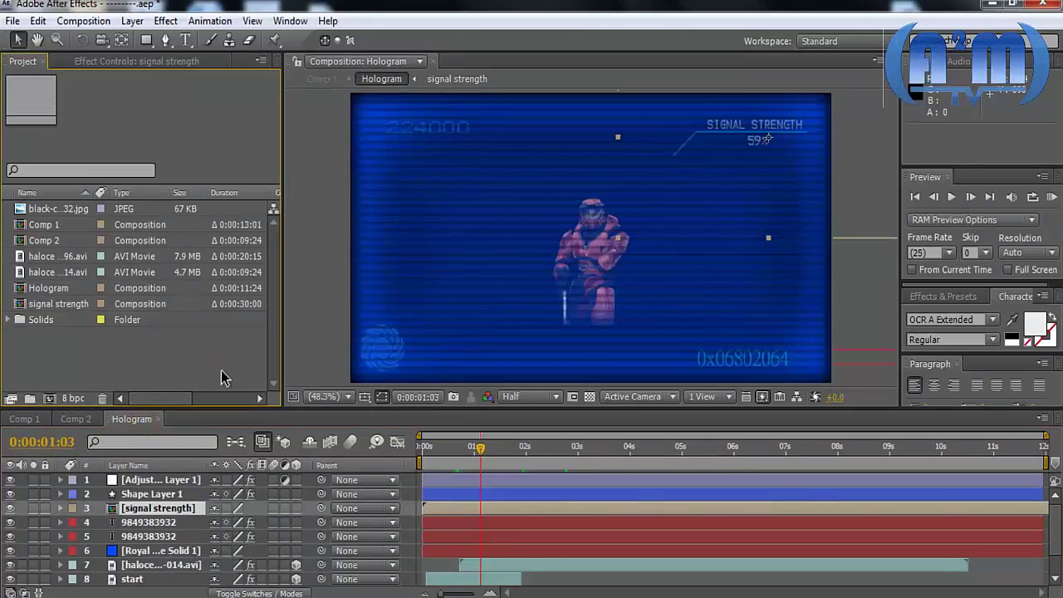
# - Create a new 1280 x 720 composition with a duration of 0:00:09:24 at 30 fps
pyautogui.click(299, 357)
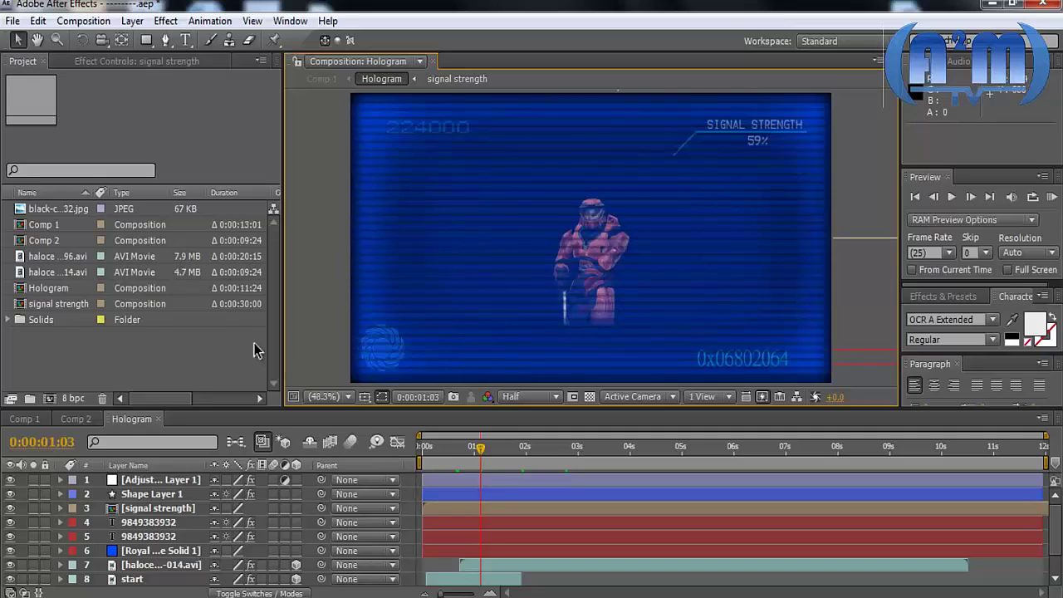
pyautogui.click(83, 21)
pyautogui.click(98, 40)
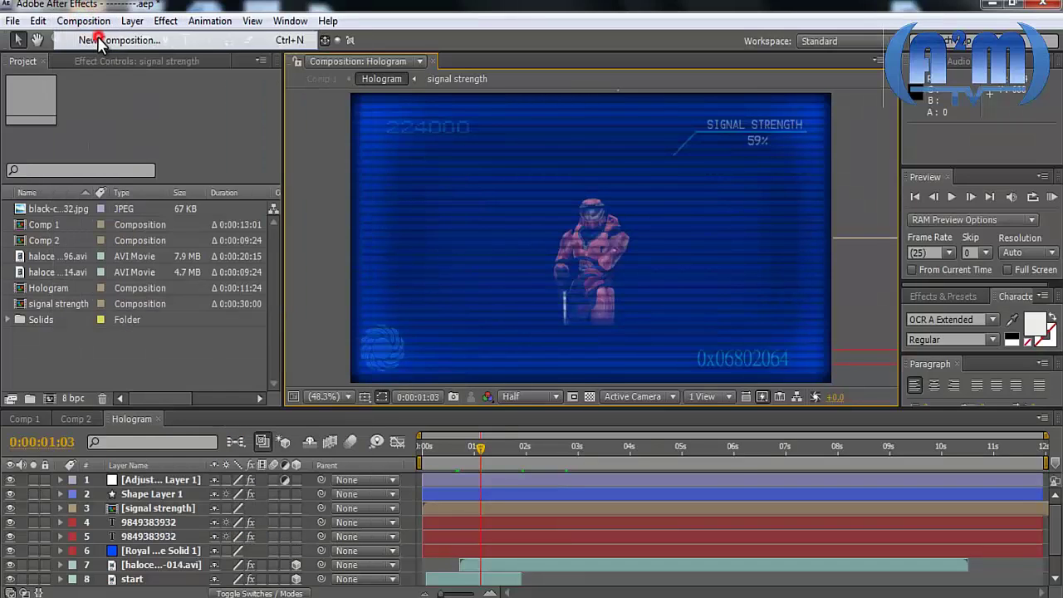
pyautogui.click(605, 467)
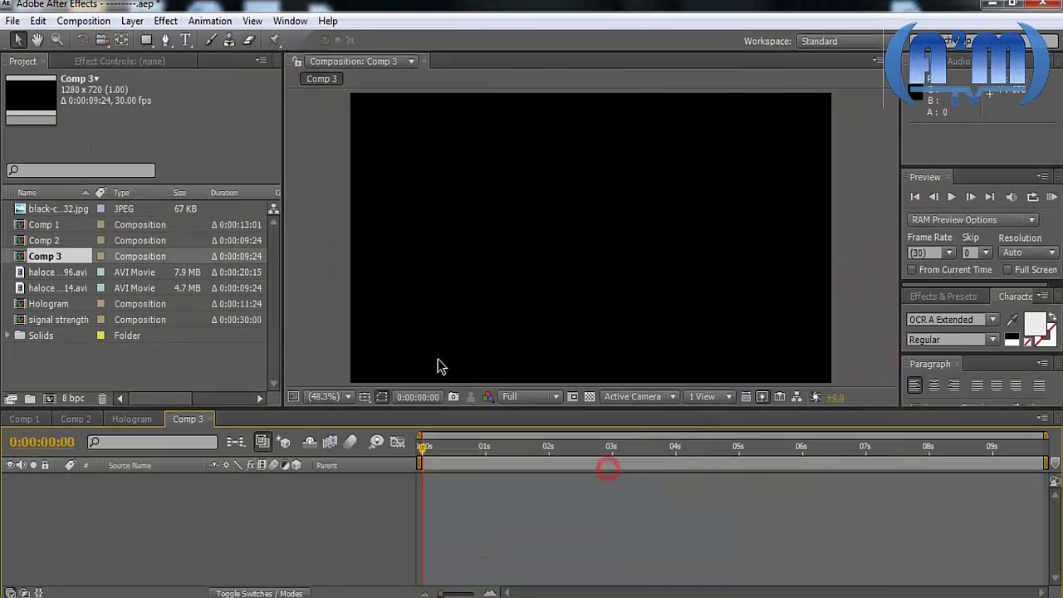
# - Add a full-frame 1280 x 720 px royal blue solid to Comp 3
pyautogui.click(132, 20)
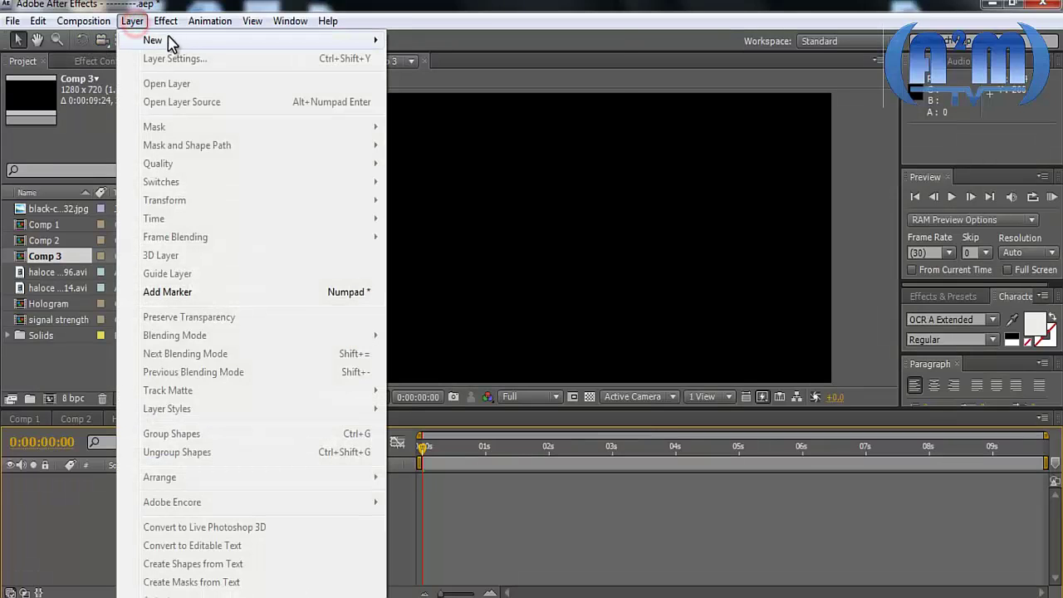
pyautogui.moveTo(171, 40)
pyautogui.click(415, 59)
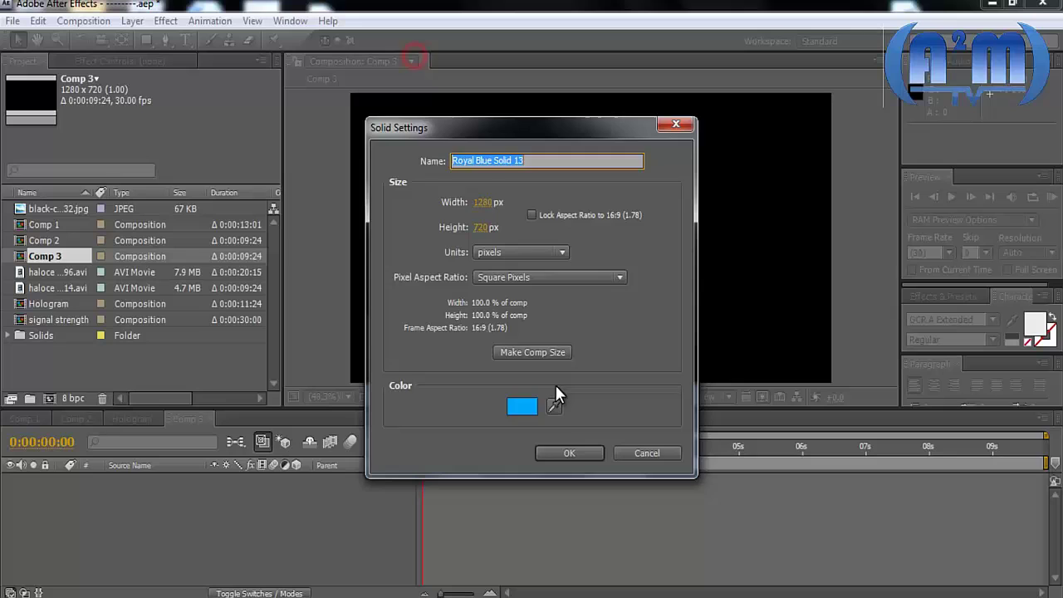
pyautogui.click(568, 457)
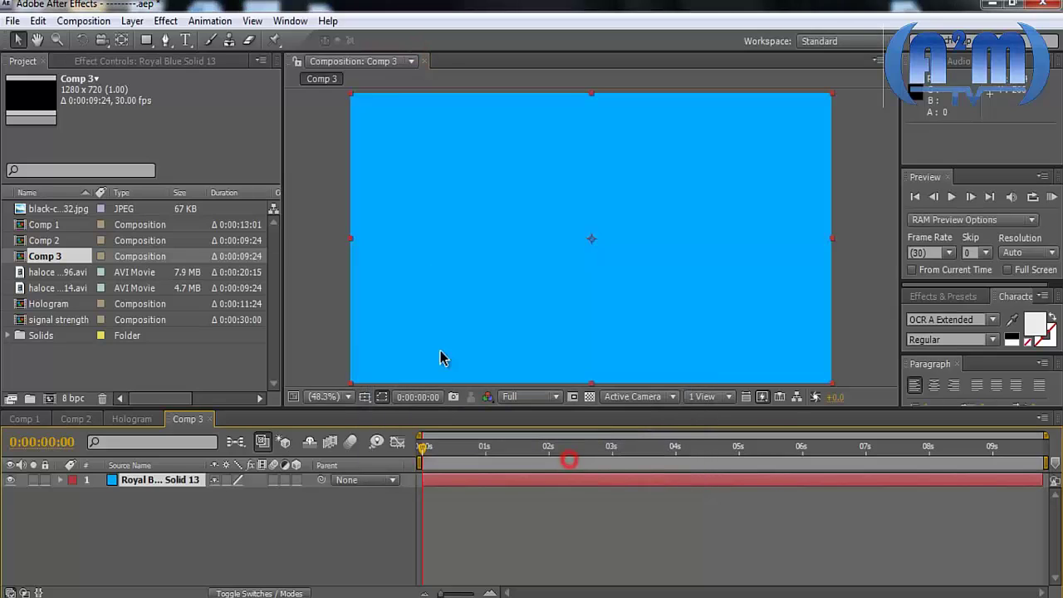
# - Mask the blue solid with a circle about 364 px wide near the centre of the frame
pyautogui.click(146, 40)
pyautogui.moveTo(146, 46); pyautogui.dragTo(195, 87)
pyautogui.moveTo(521, 183); pyautogui.dragTo(657, 320)
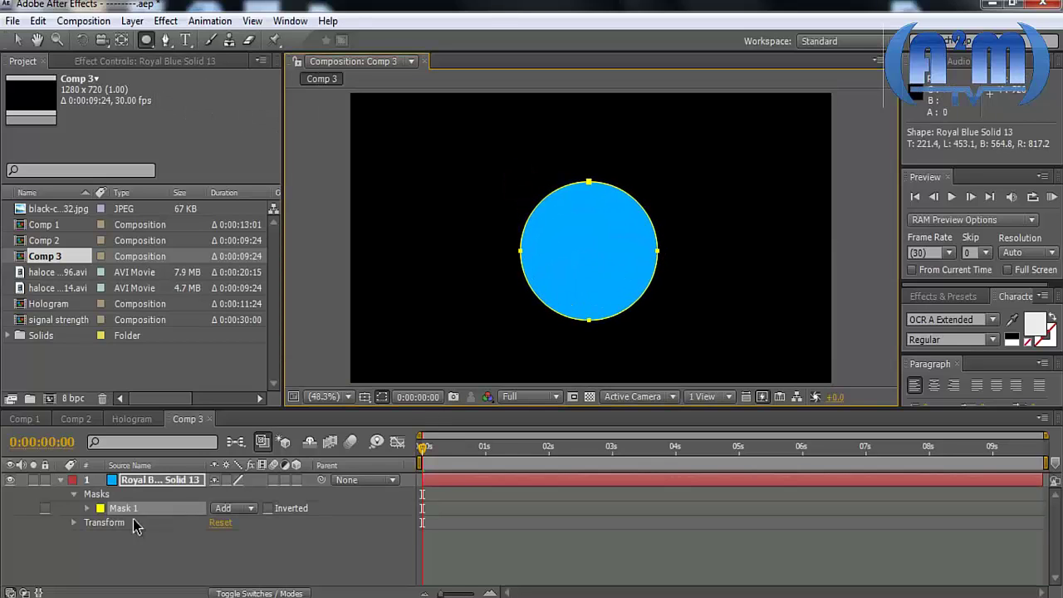
# - Make the masked blue solid a 3D layer and set its X Rotation to 90°
pyautogui.click(296, 480)
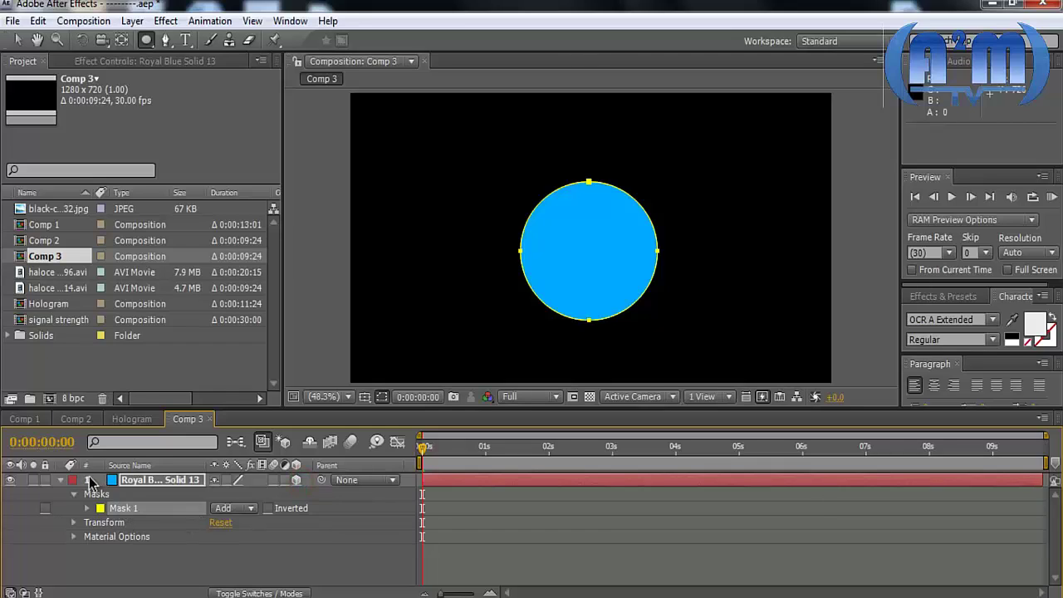
pyautogui.press('p')
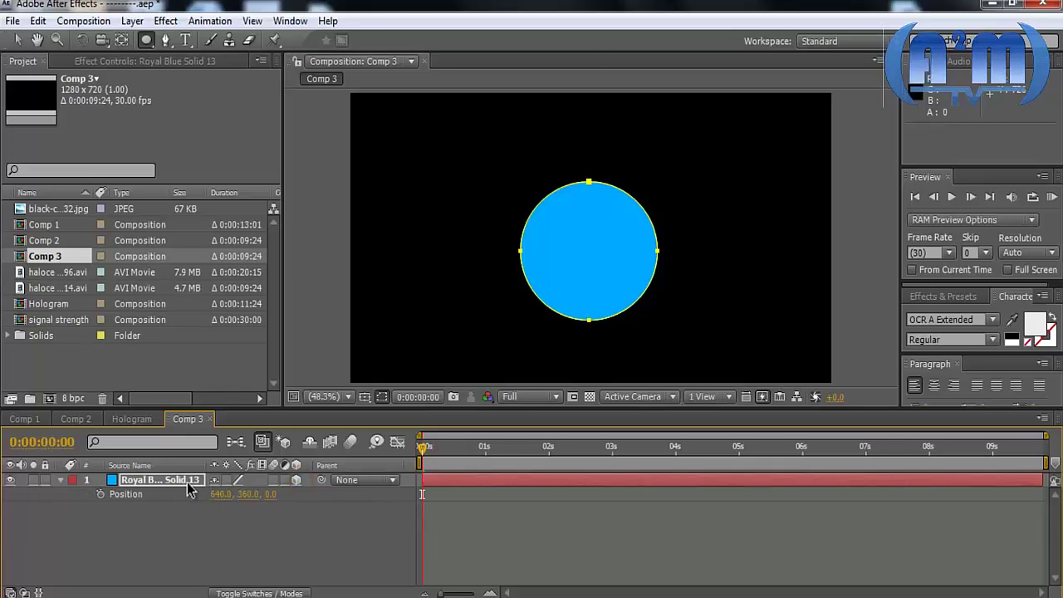
pyautogui.press('r')
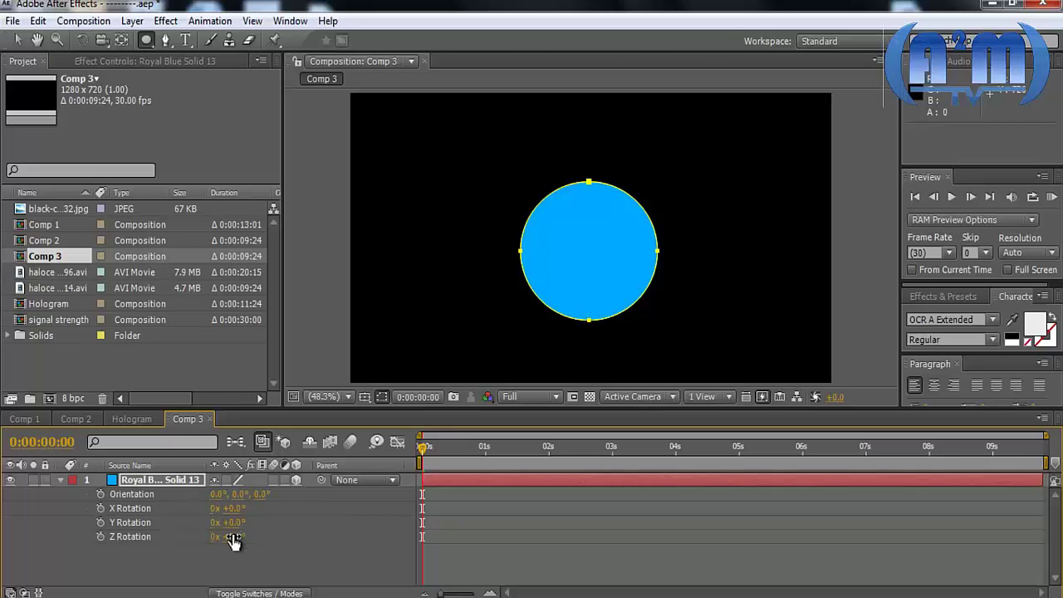
pyautogui.moveTo(237, 508); pyautogui.dragTo(309, 510)
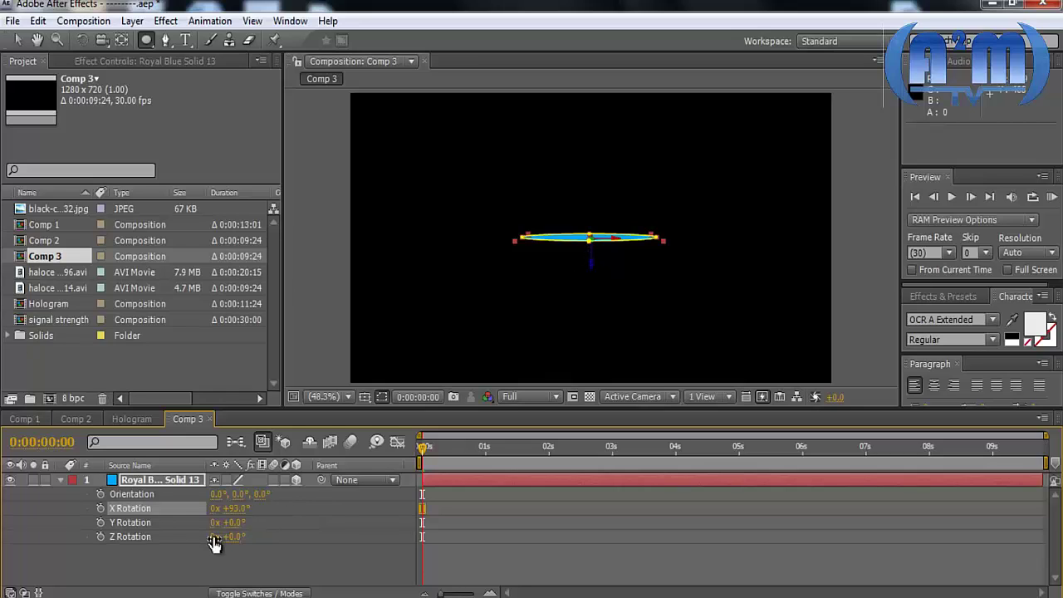
pyautogui.click(235, 508)
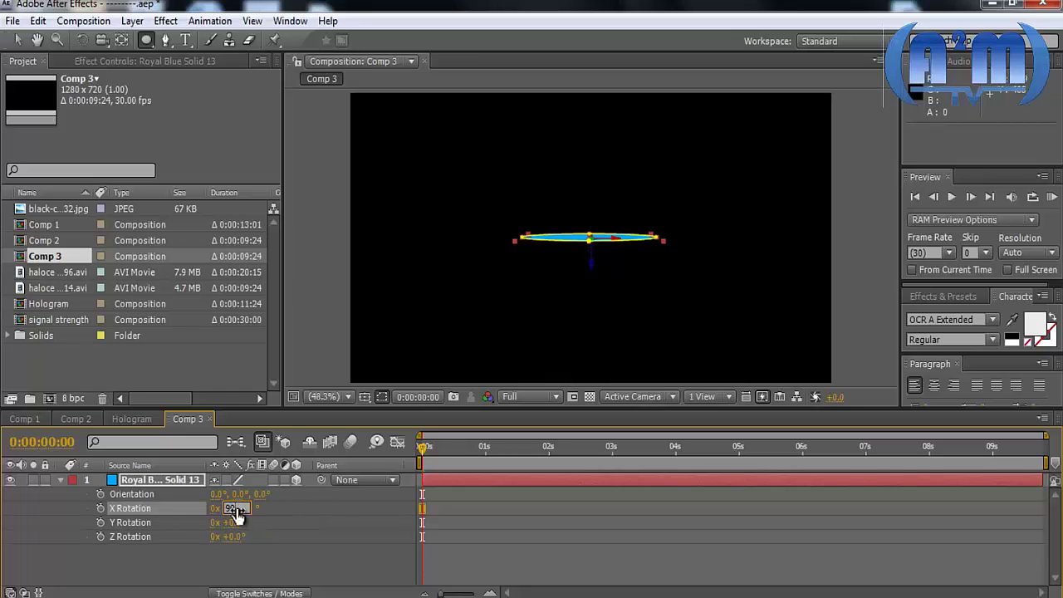
pyautogui.write('90')
pyautogui.press('Return')
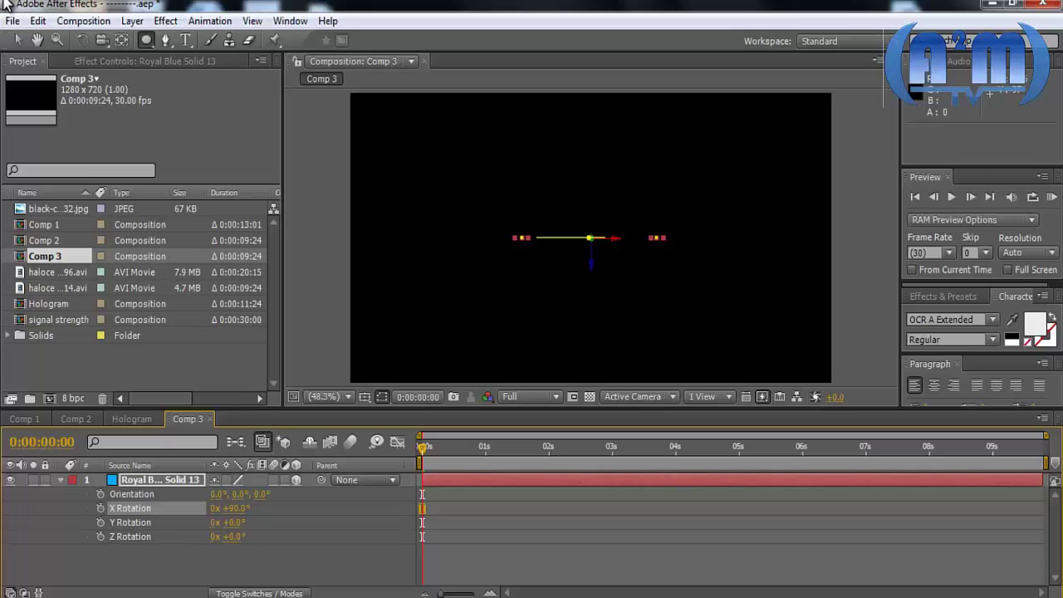
# - Move the flat disc down to about 640, 591.7 and scale it to about 38% by 90%
pyautogui.click(18, 40)
pyautogui.moveTo(592, 267); pyautogui.dragTo(593, 364)
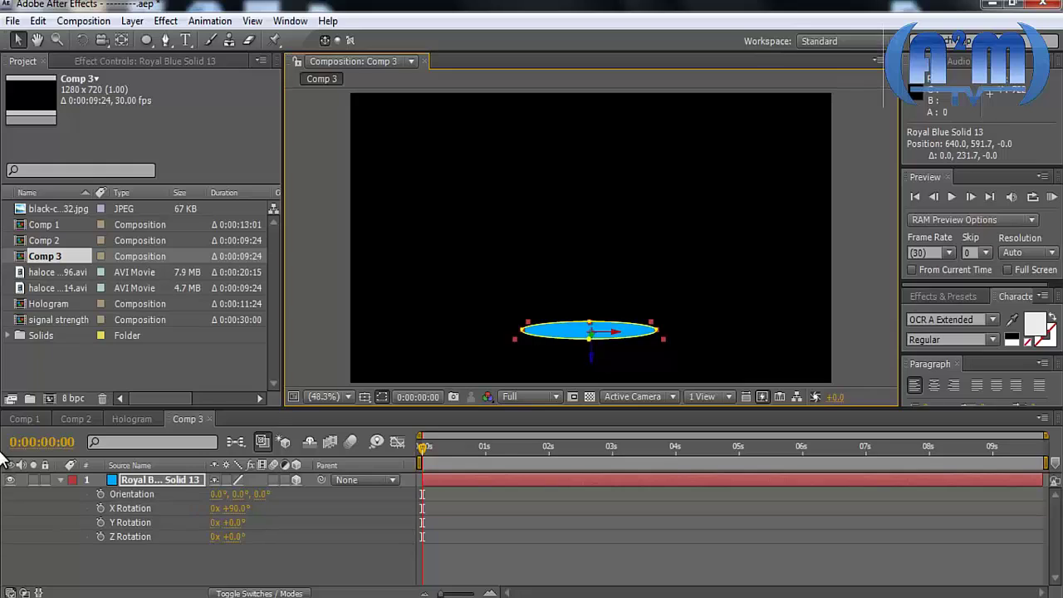
pyautogui.click(61, 479)
pyautogui.moveTo(664, 340); pyautogui.dragTo(619, 338)
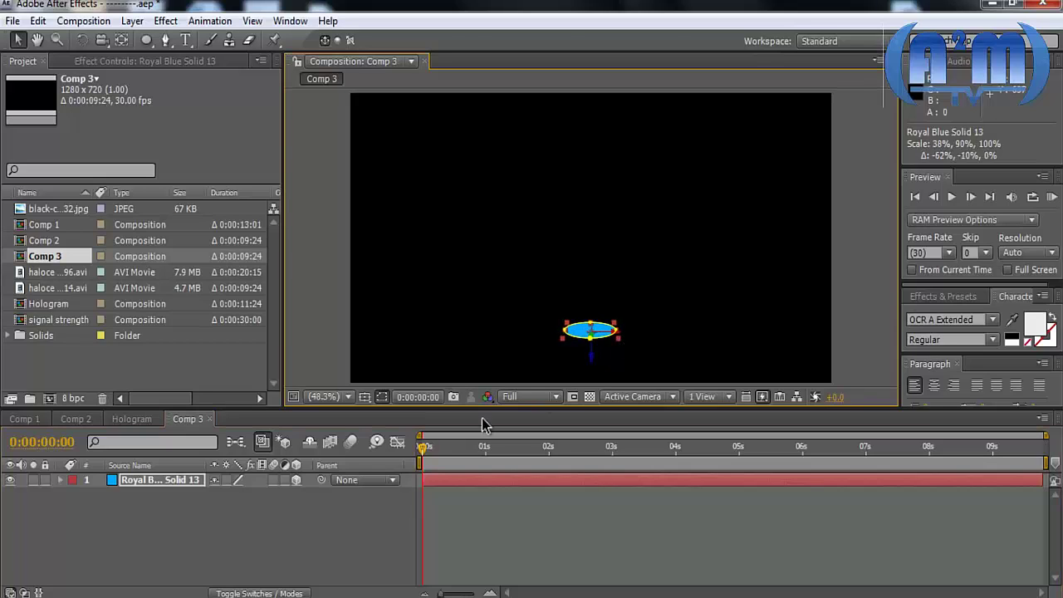
# - Check the projector glow in Comp 1 and add an adjustment layer above the blue disc in Comp 3
pyautogui.click(21, 419)
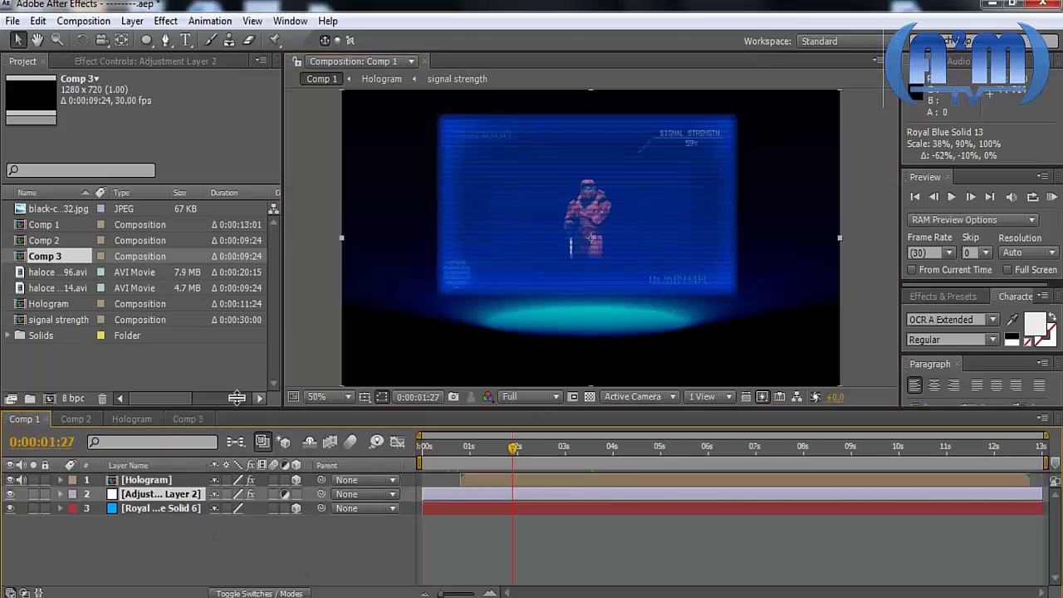
pyautogui.click(181, 418)
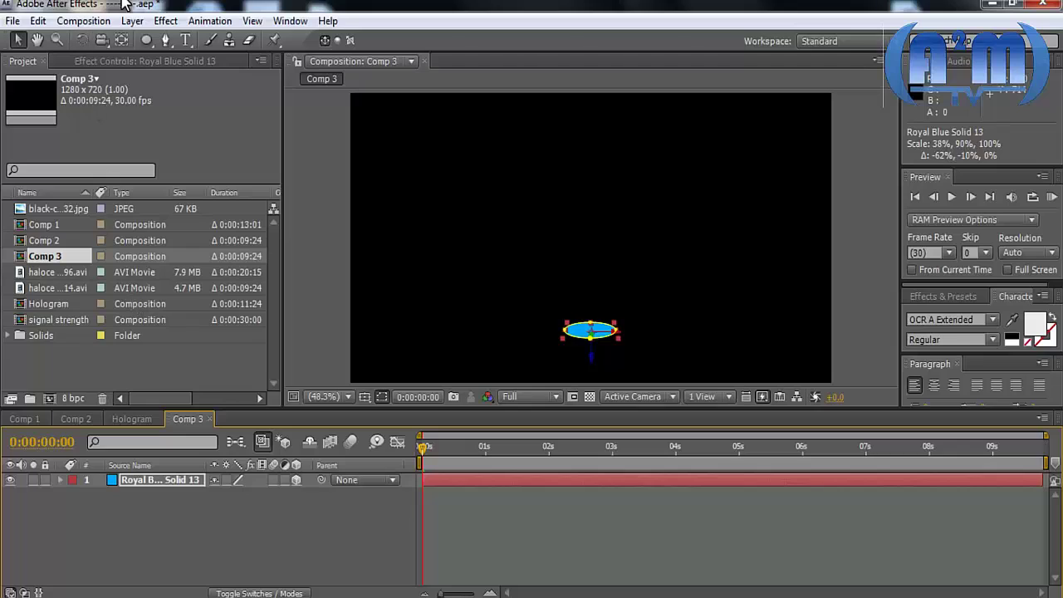
pyautogui.click(120, 61)
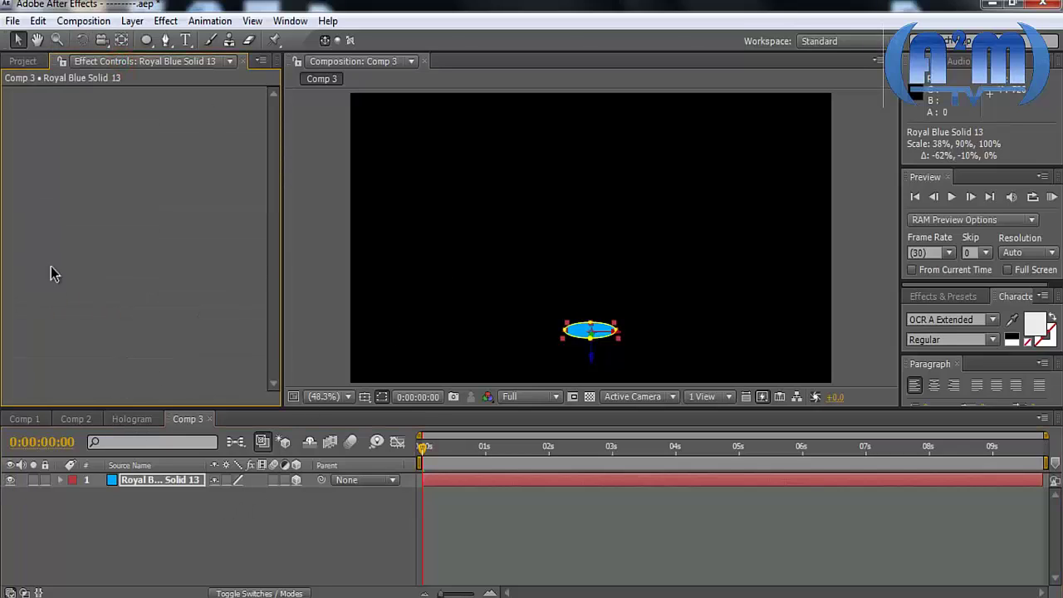
pyautogui.click(81, 298)
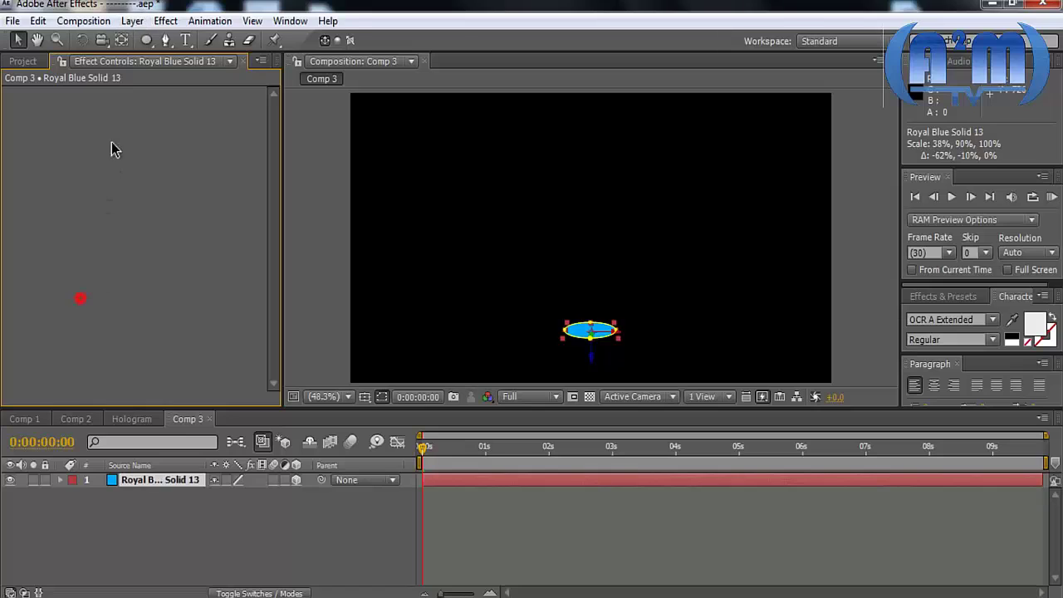
pyautogui.click(132, 20)
pyautogui.moveTo(183, 44)
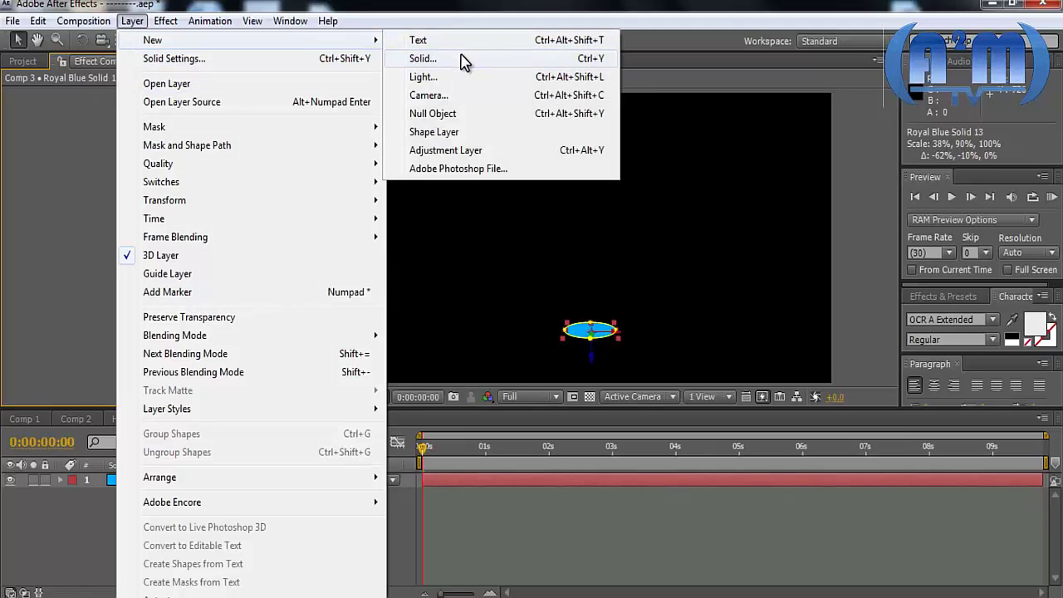
pyautogui.click(429, 151)
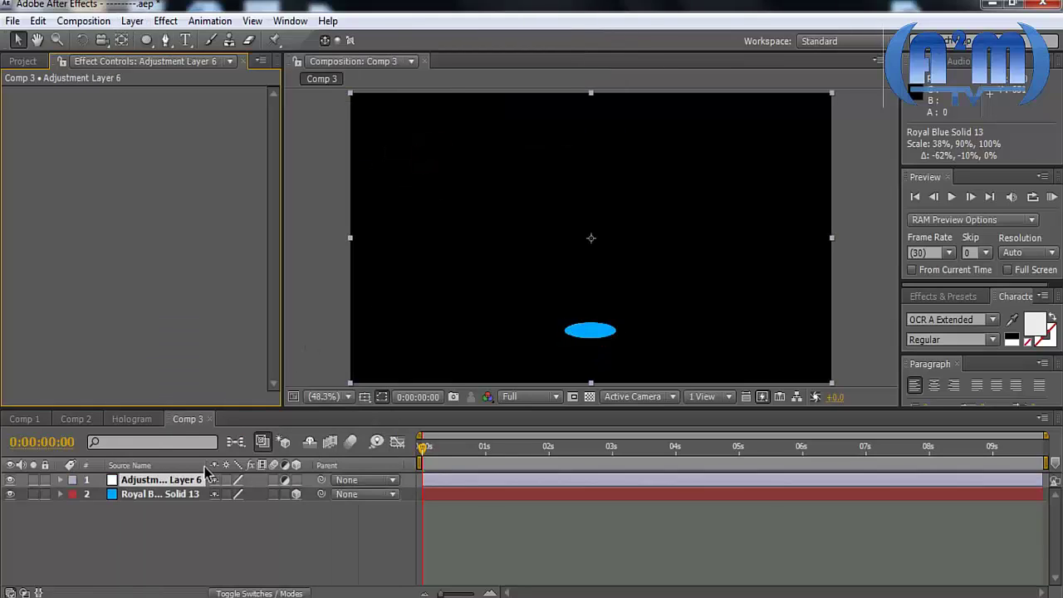
# - Apply Trapcode Shine to the adjustment layer and set its Source Point to 640, 625 just below the disc
pyautogui.click(164, 21)
pyautogui.moveTo(329, 491)
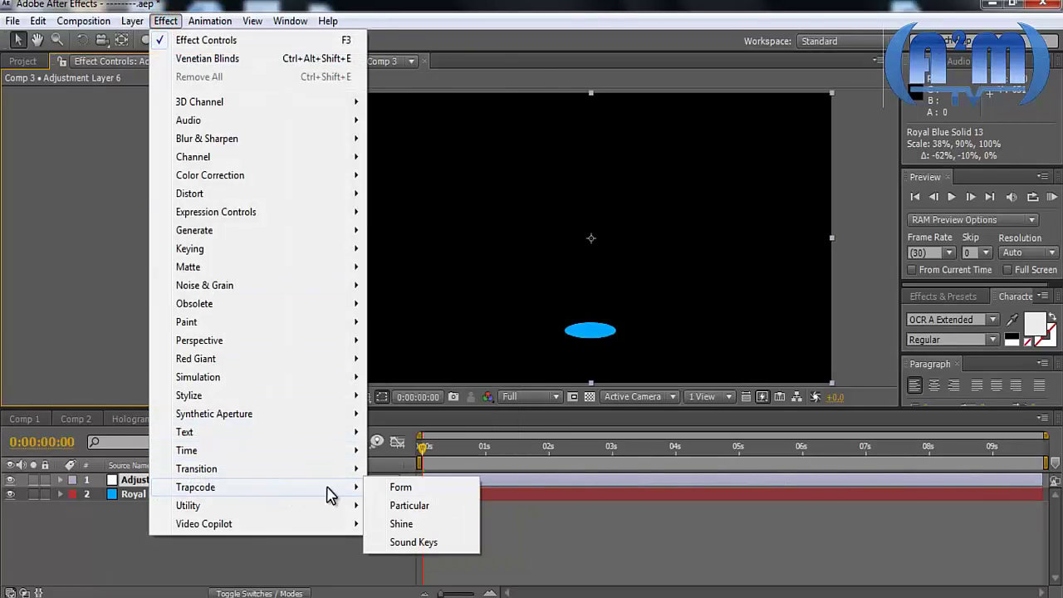
pyautogui.click(405, 524)
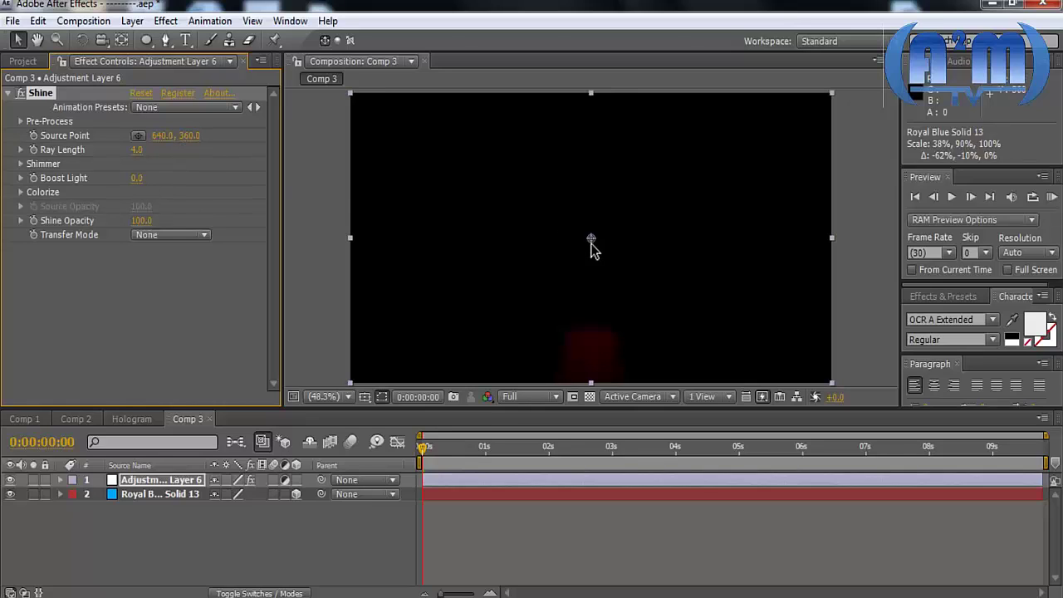
pyautogui.moveTo(190, 136); pyautogui.dragTo(378, 156)
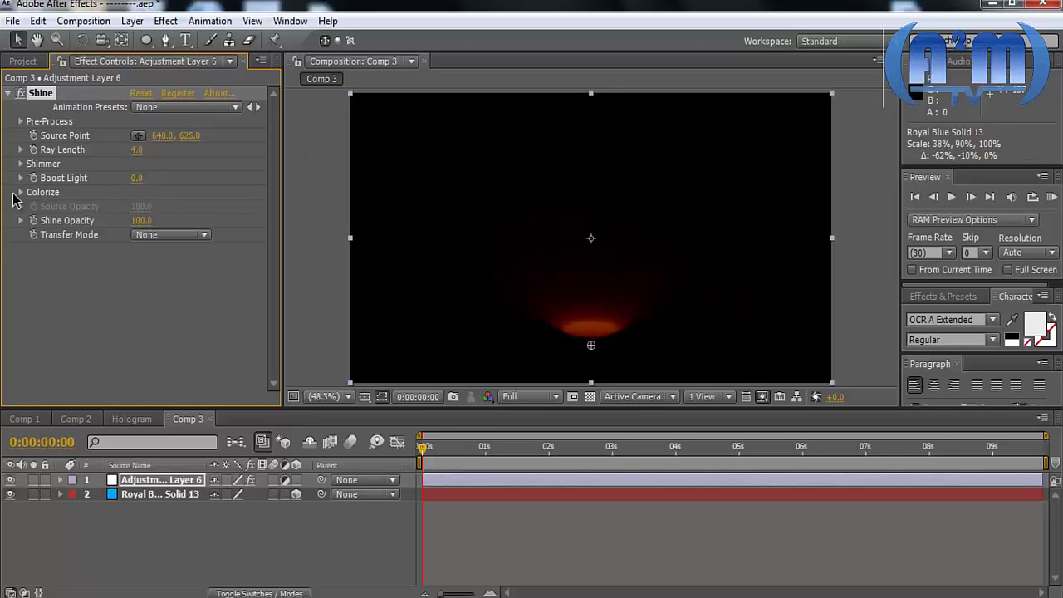
# - Keep Shine's Colorize highlights white and set the midtones to deep blue and the shadows to cyan
pyautogui.click(21, 193)
pyautogui.click(138, 234)
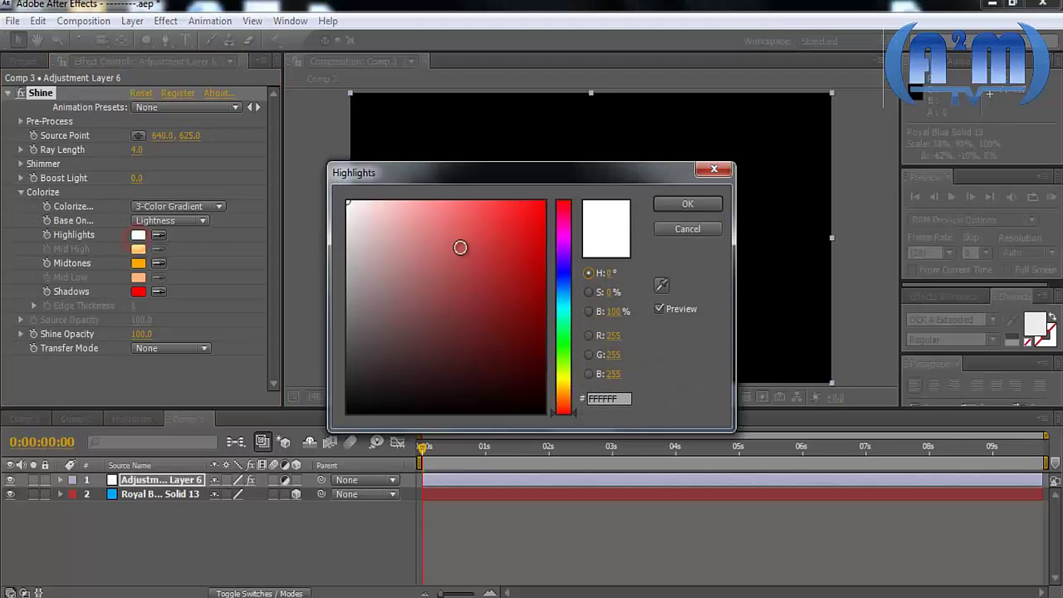
pyautogui.click(671, 203)
pyautogui.click(138, 263)
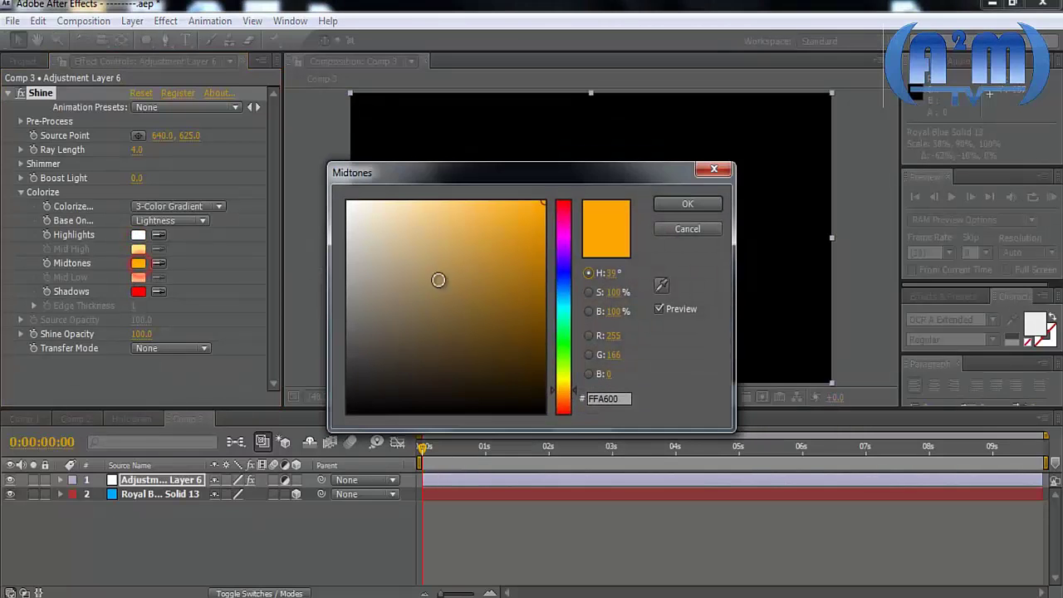
pyautogui.moveTo(565, 280); pyautogui.dragTo(564, 266)
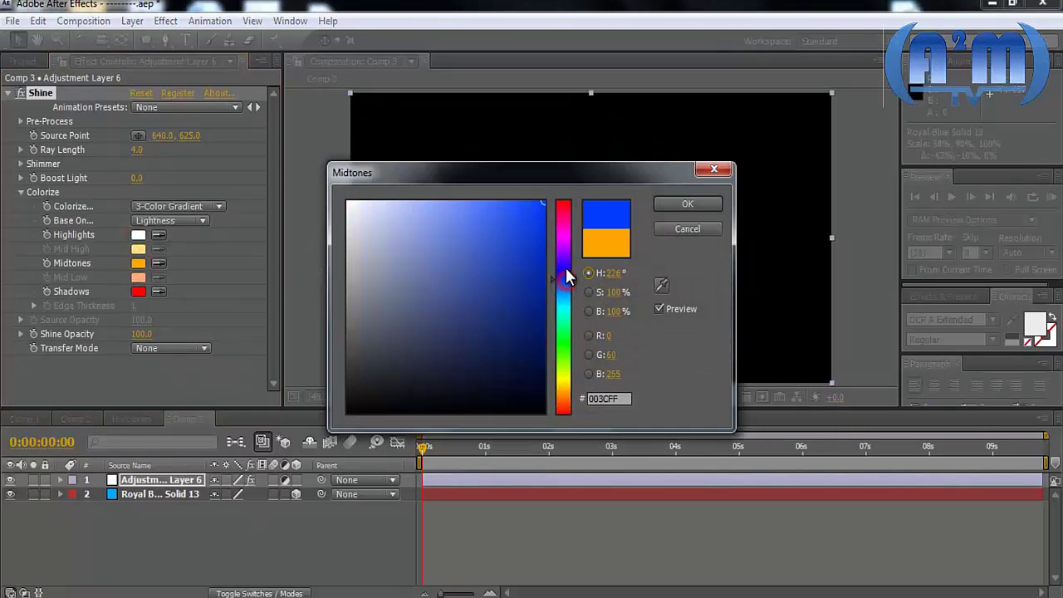
pyautogui.click(683, 204)
pyautogui.click(138, 291)
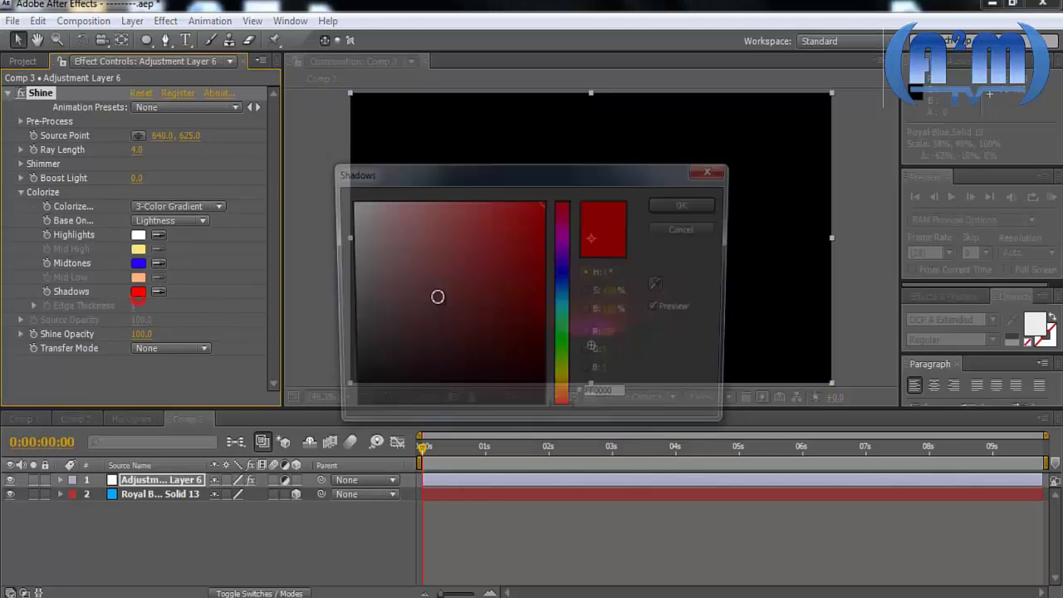
pyautogui.click(564, 304)
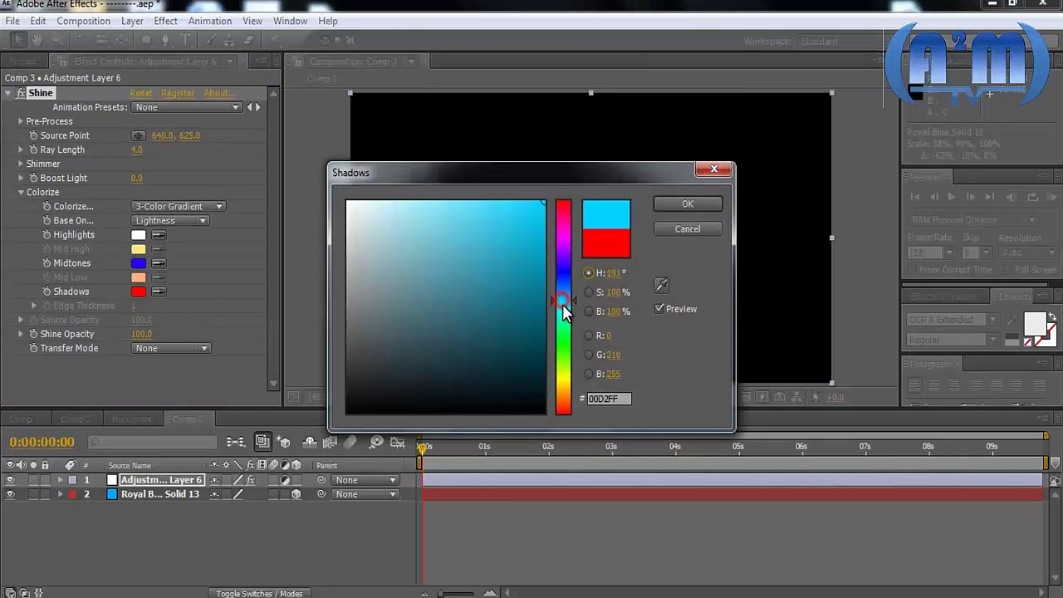
pyautogui.click(686, 205)
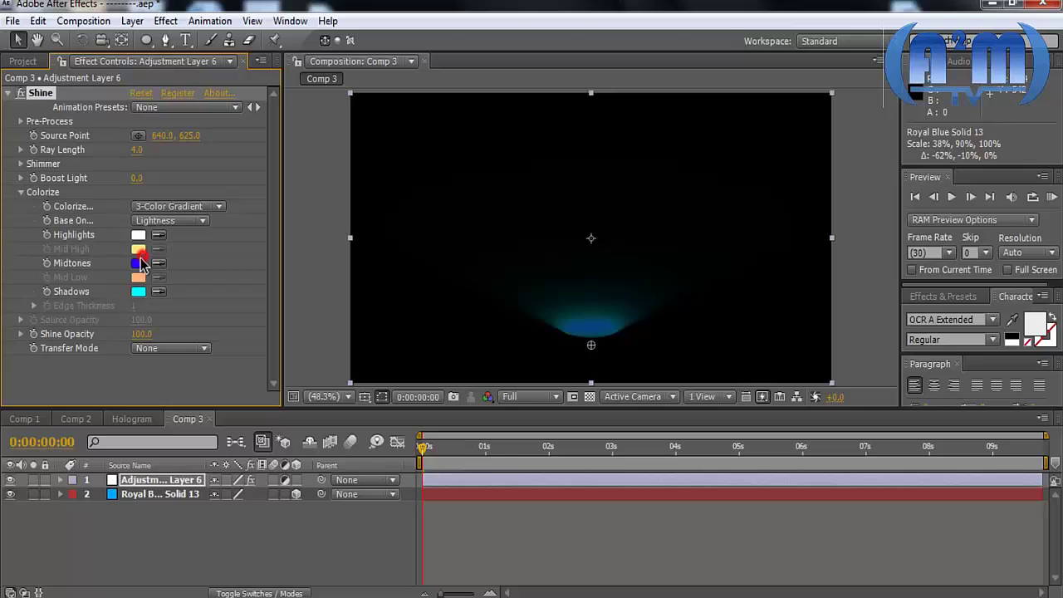
# - Set Shine's Colorize midtones to cyan and its shadows to blue
pyautogui.click(138, 262)
pyautogui.click(567, 305)
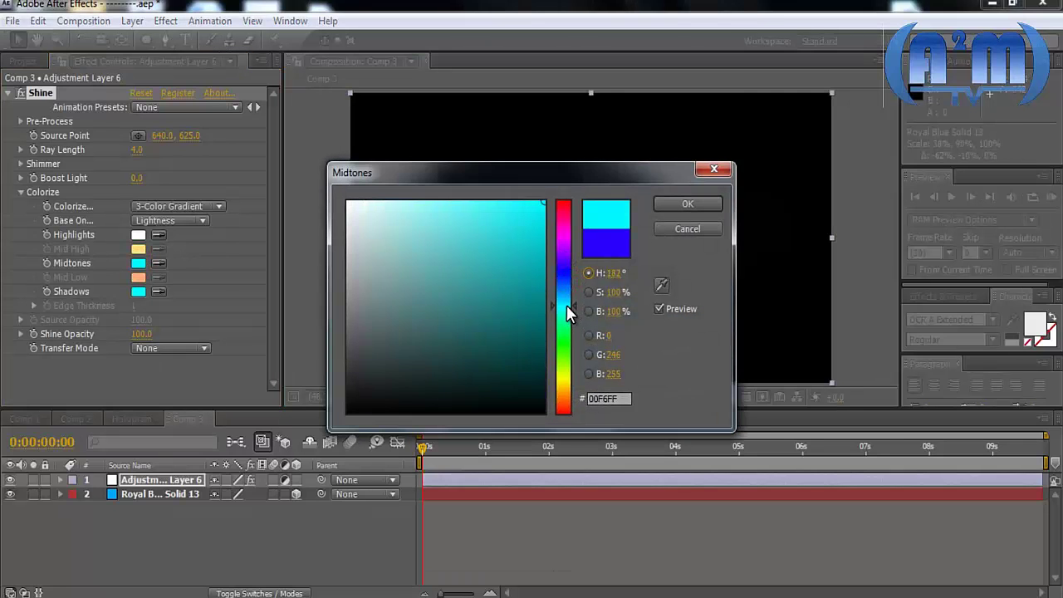
pyautogui.moveTo(568, 303); pyautogui.dragTo(569, 301)
pyautogui.click(687, 204)
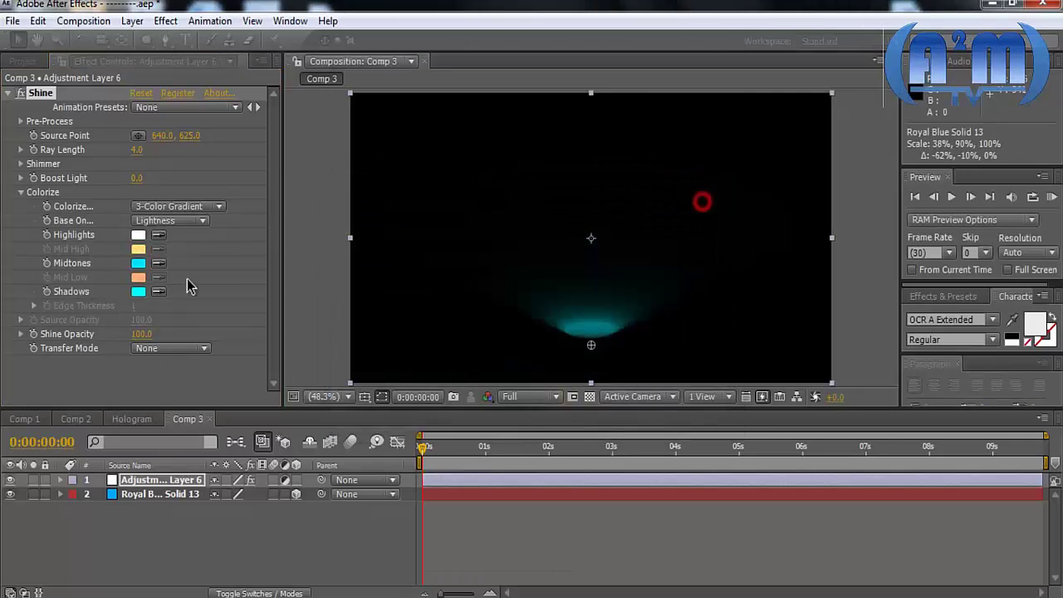
pyautogui.click(137, 292)
pyautogui.click(563, 283)
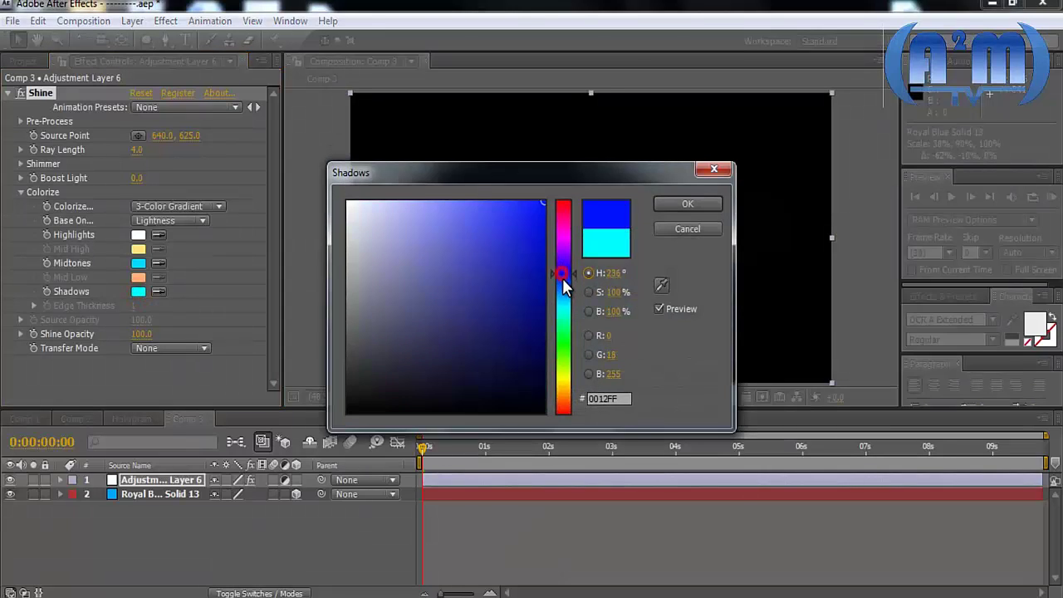
pyautogui.click(688, 204)
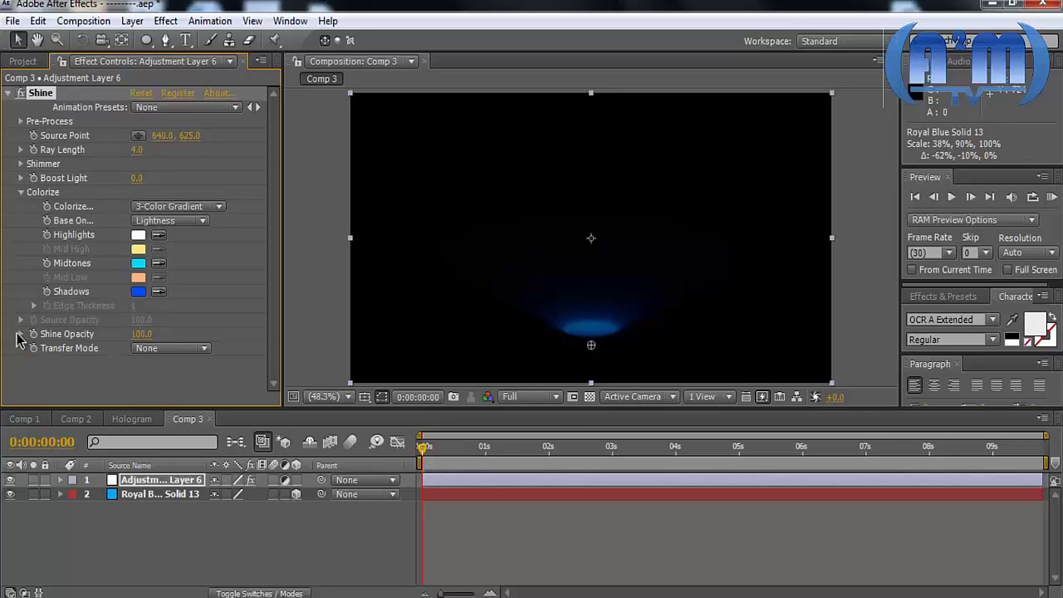
pyautogui.click(21, 192)
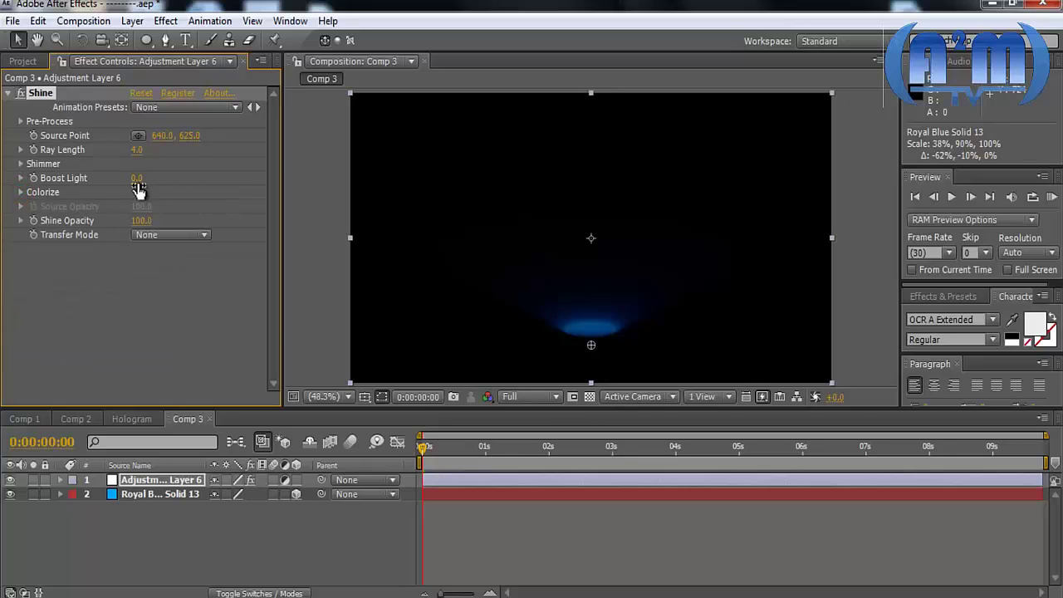
# - Set Shine's Ray Length to 7.2, move its Source Point to 640, 637, and raise Boost Light to about 7
pyautogui.moveTo(148, 181); pyautogui.dragTo(145, 181)
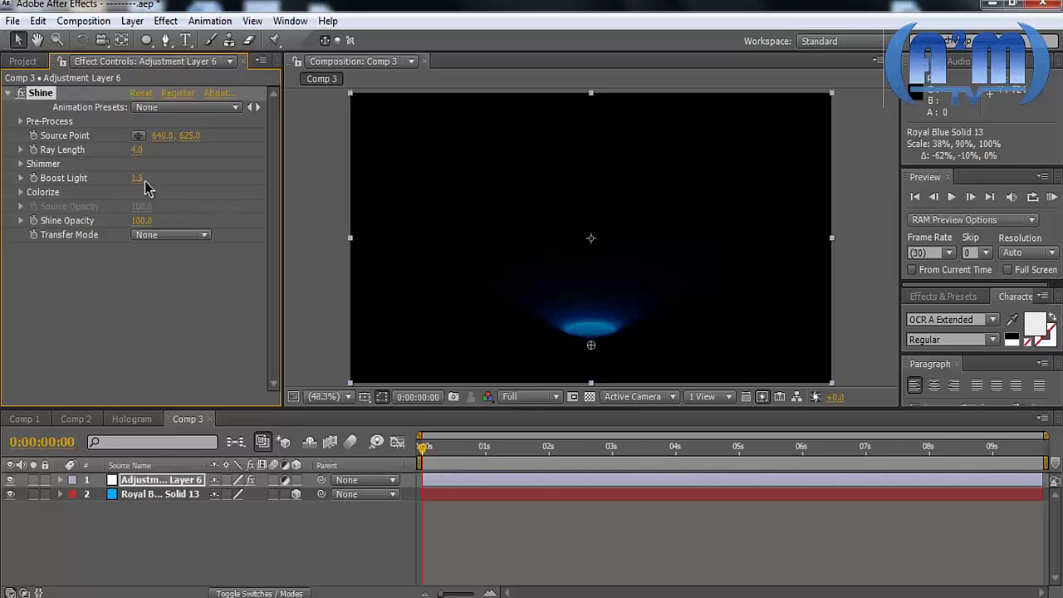
pyautogui.moveTo(146, 152); pyautogui.dragTo(212, 134)
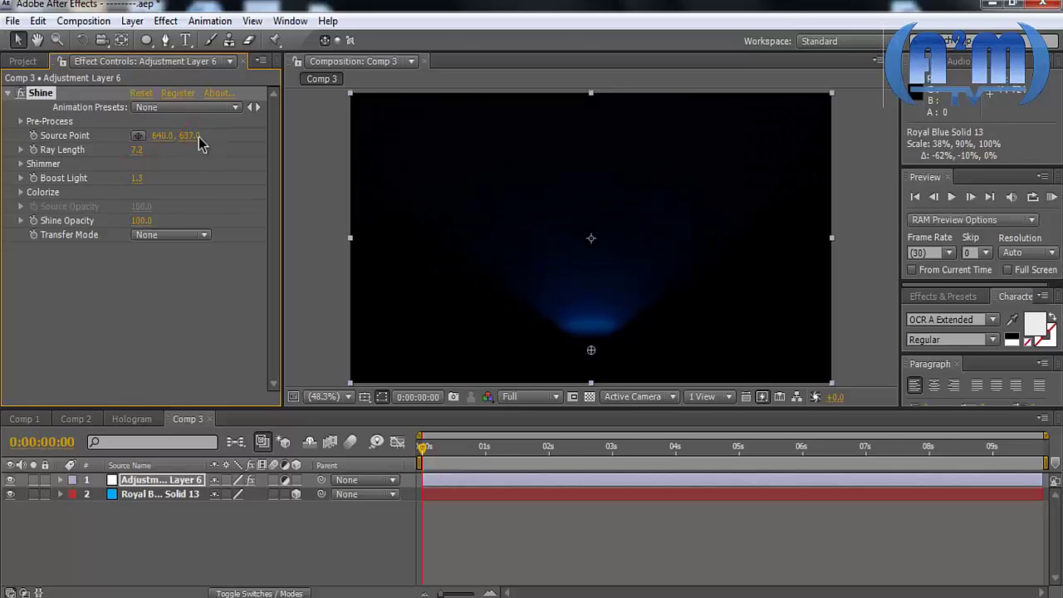
pyautogui.moveTo(136, 177); pyautogui.dragTo(180, 179)
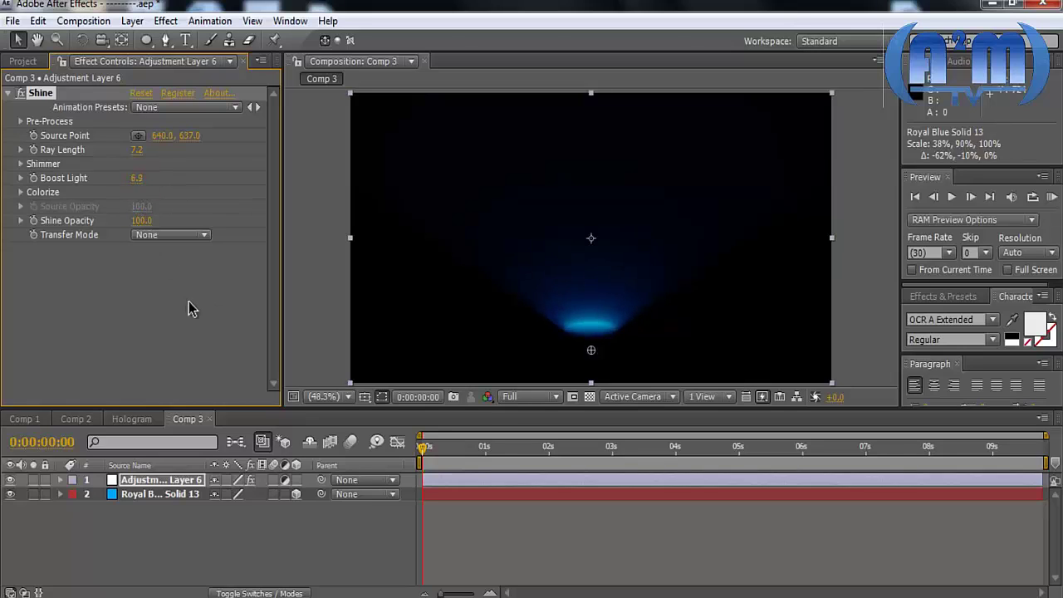
pyautogui.click(168, 495)
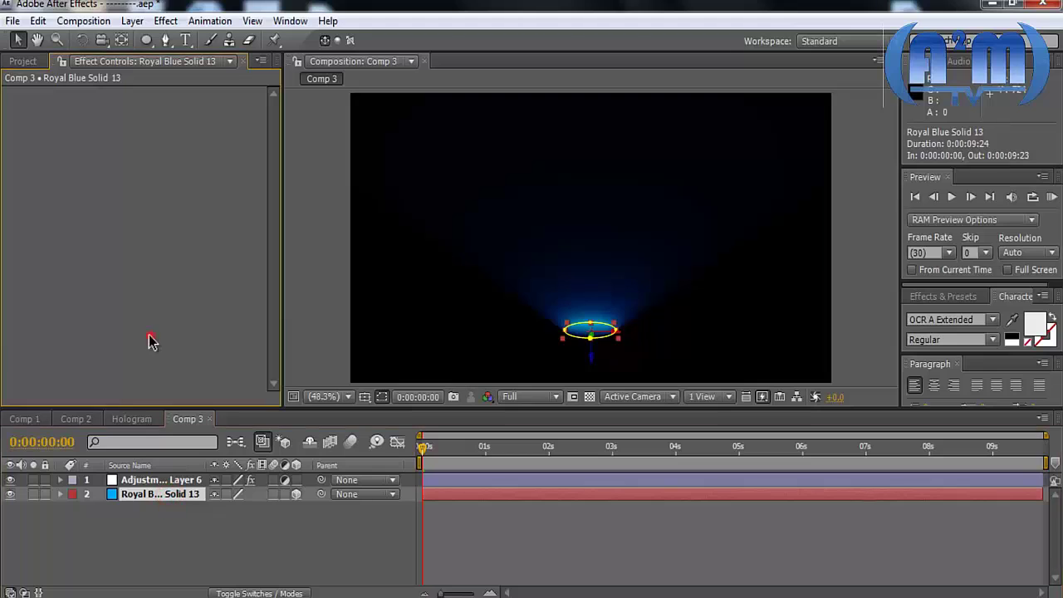
pyautogui.click(177, 573)
# - Check Comp 1 for reference and add Comp 2 as the uppermost layer in Comp 3
pyautogui.click(25, 419)
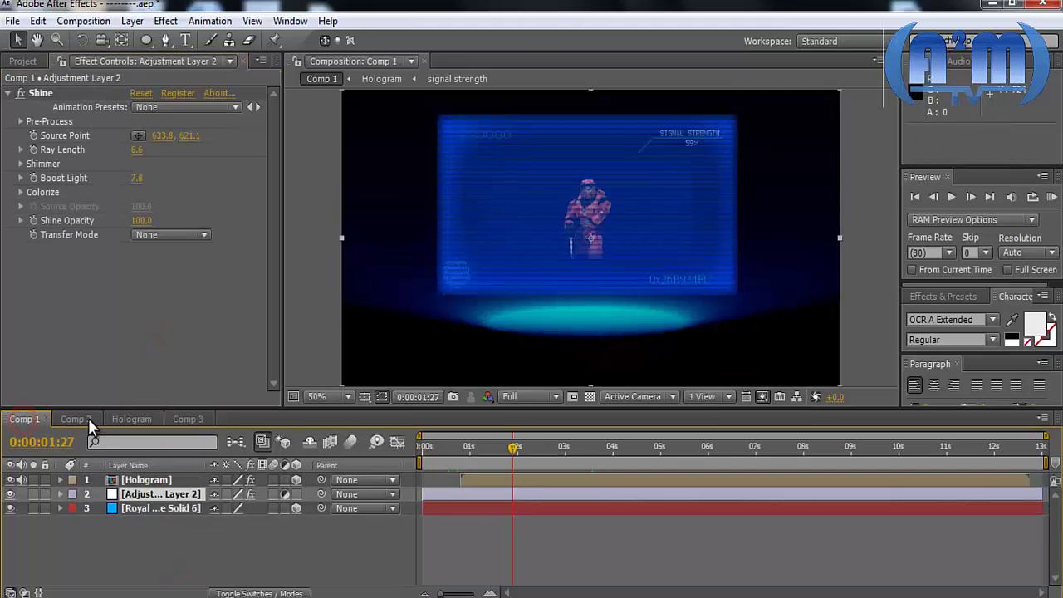
pyautogui.click(24, 61)
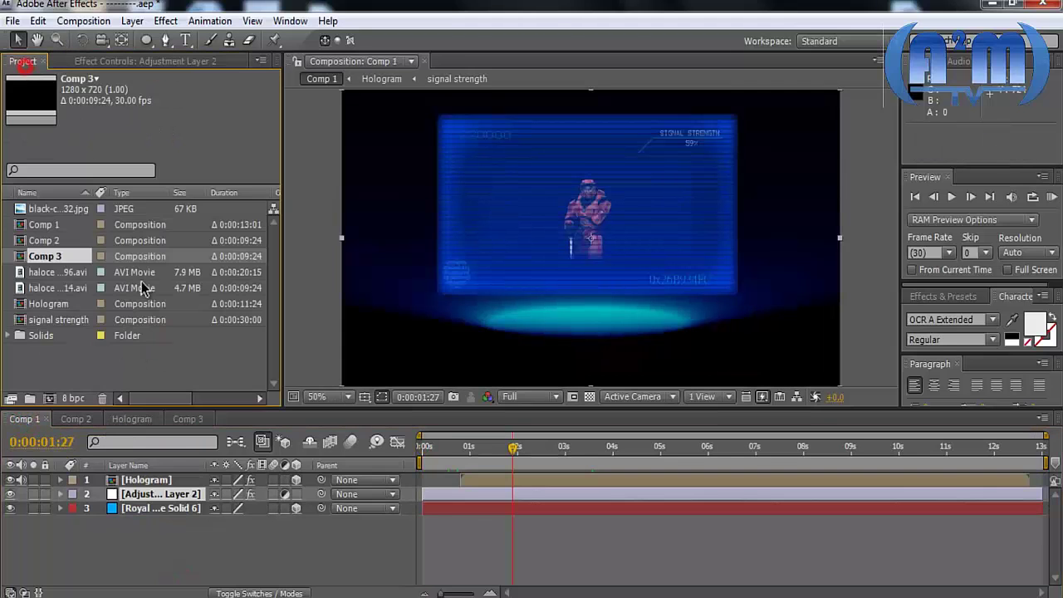
pyautogui.click(188, 418)
pyautogui.click(54, 241)
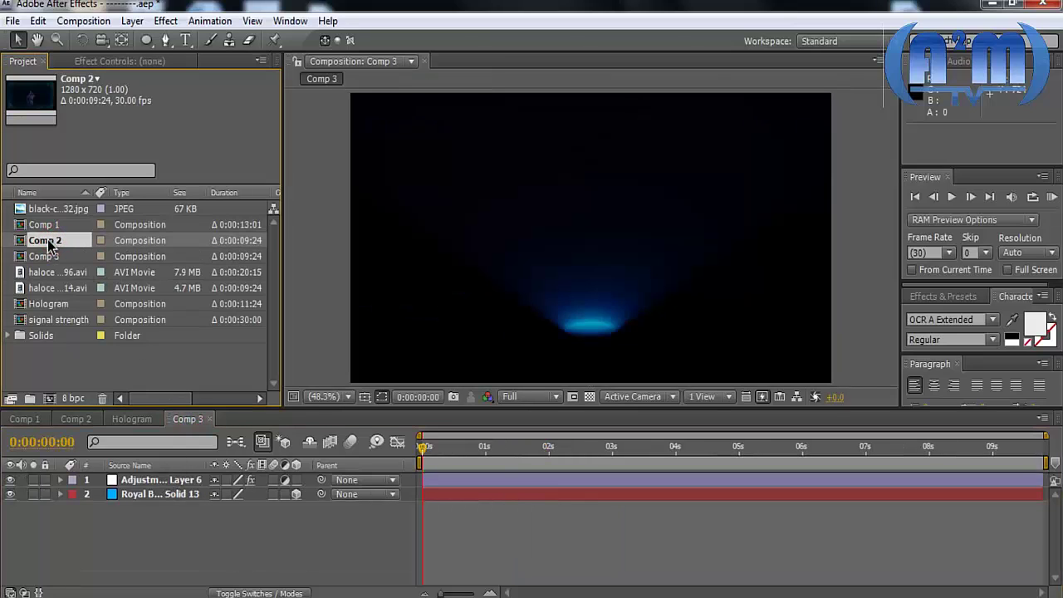
pyautogui.moveTo(49, 243); pyautogui.dragTo(171, 480)
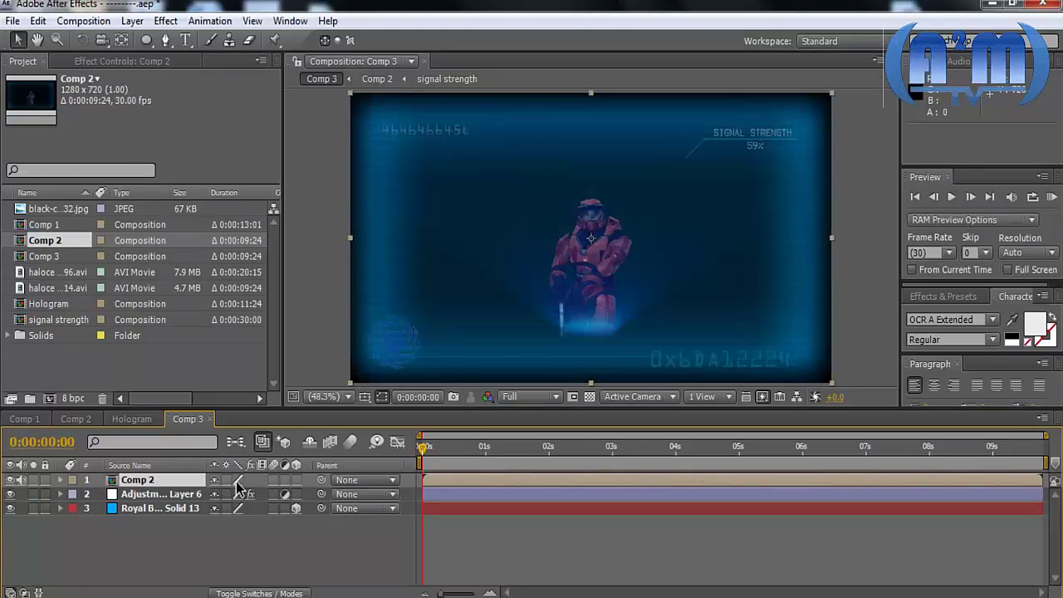
# - Make the Comp 2 layer 3D and set its Position to 640, 197, 1623 above the projector light
pyautogui.press('p')
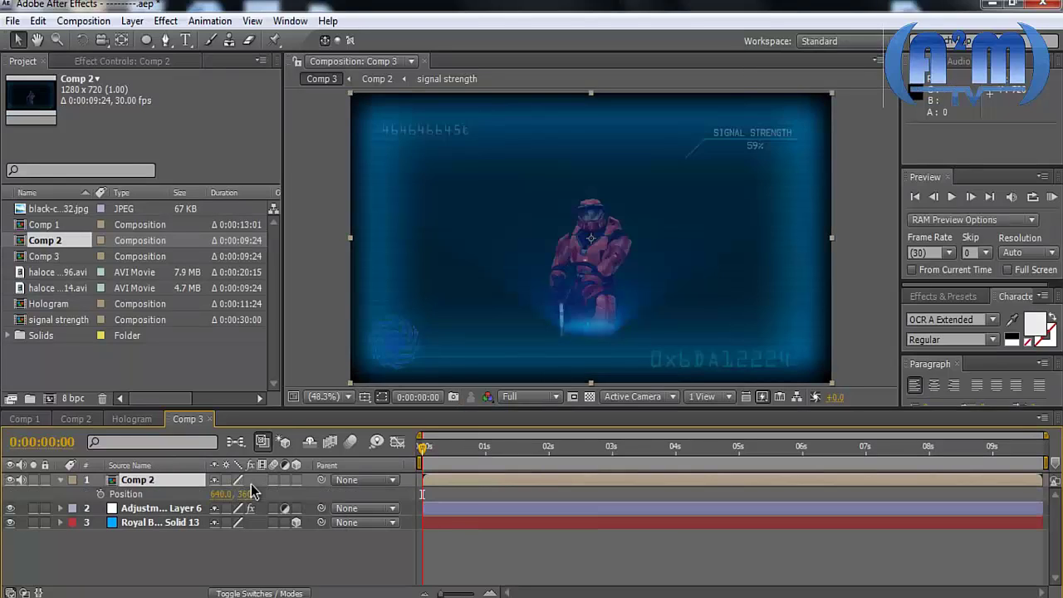
pyautogui.click(296, 480)
pyautogui.moveTo(268, 495); pyautogui.dragTo(1058, 384)
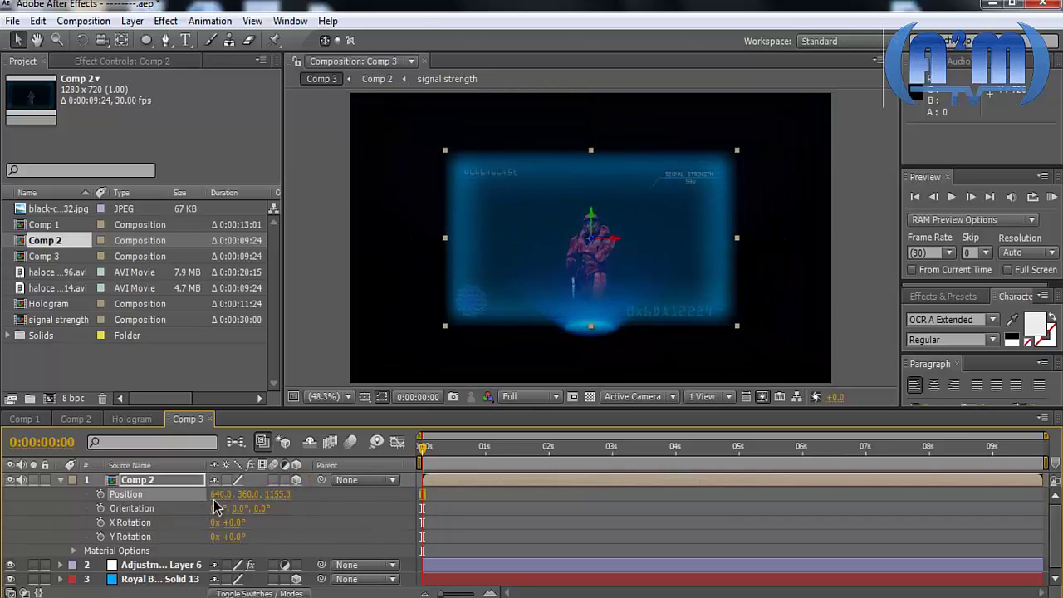
pyautogui.moveTo(241, 493); pyautogui.dragTo(126, 487)
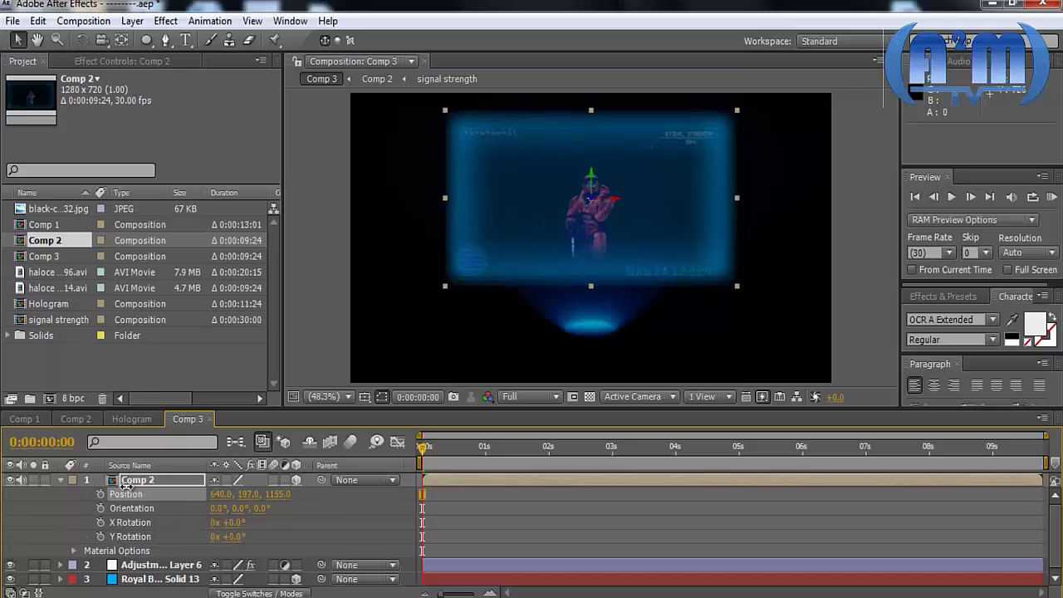
pyautogui.moveTo(279, 494); pyautogui.dragTo(610, 460)
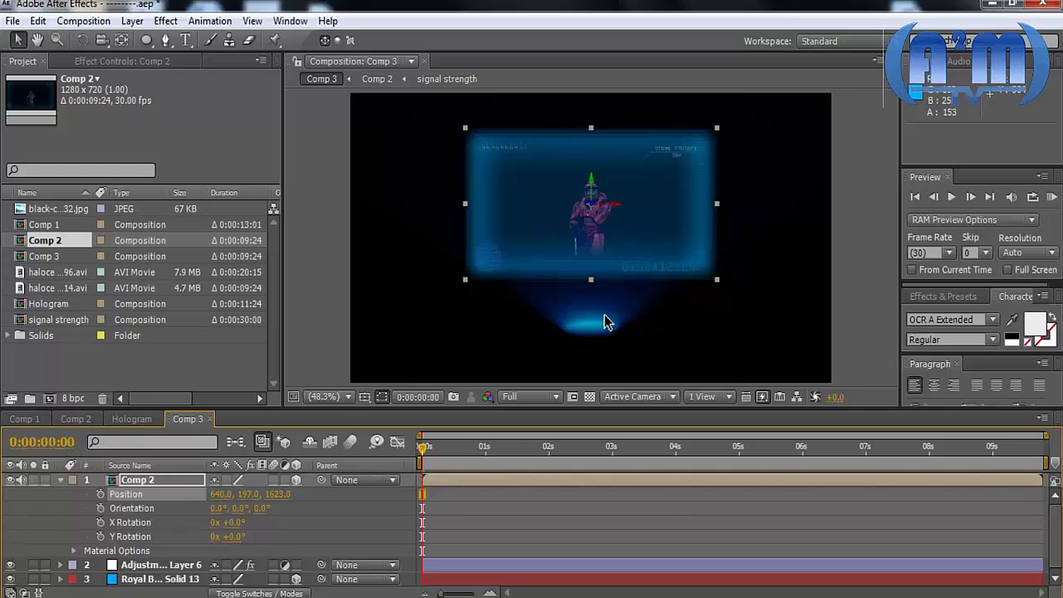
# - Narrow the Comp 2 hologram screen to 89% of its width, keeping its height at 100%
pyautogui.moveTo(717, 281); pyautogui.dragTo(704, 281)
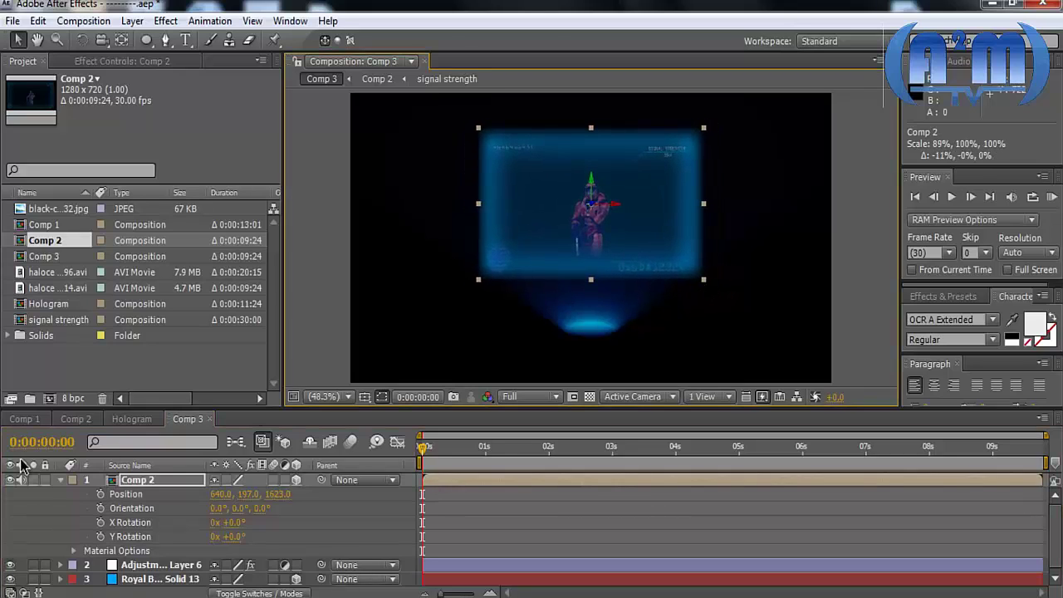
pyautogui.click(62, 480)
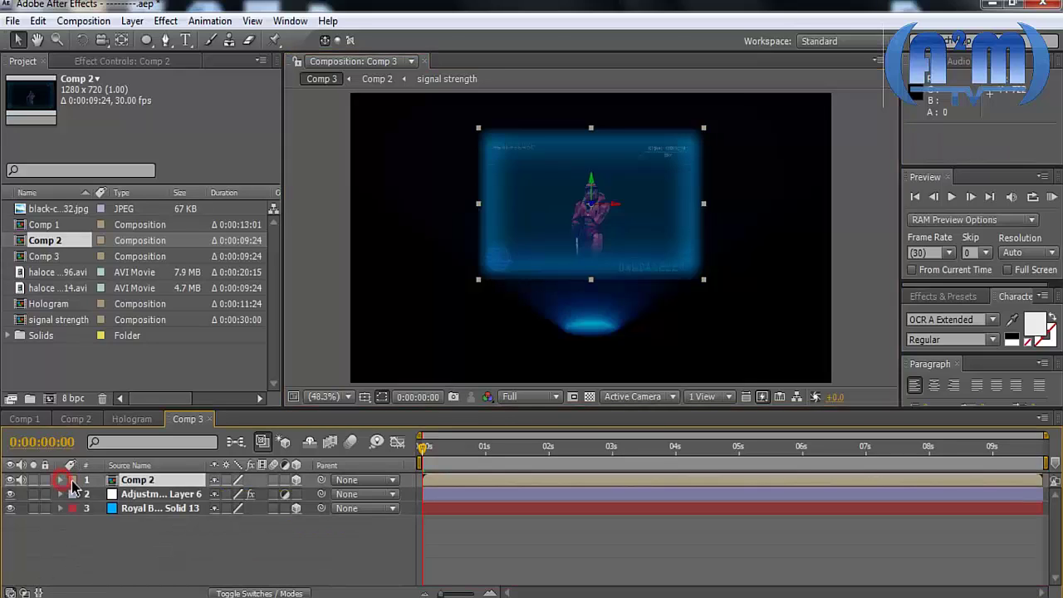
pyautogui.click(160, 572)
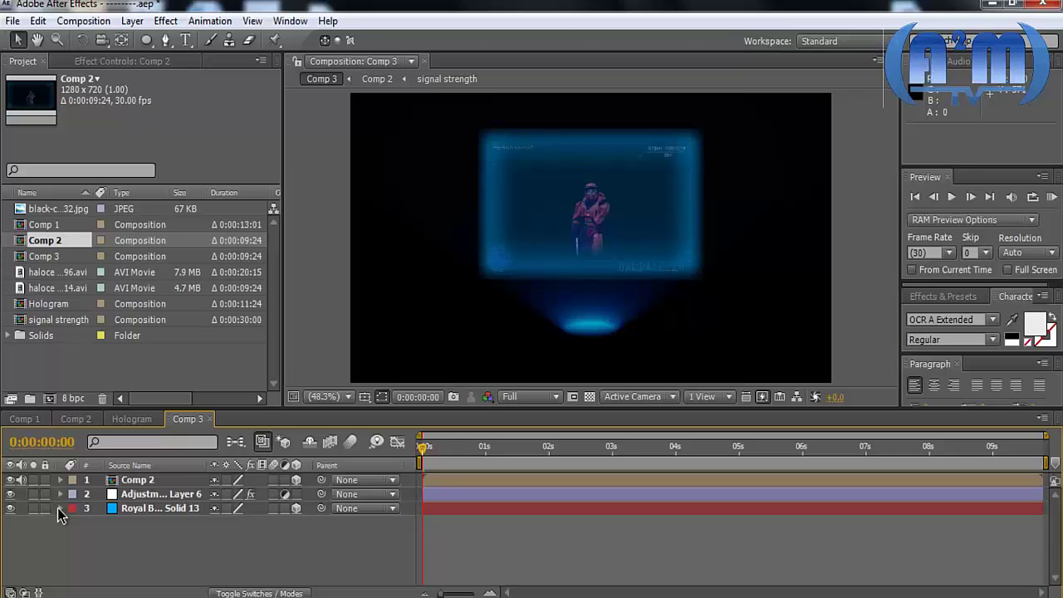
# - Lower the blue disc solid by setting its Position to 640, 603.7, 0
pyautogui.click(59, 508)
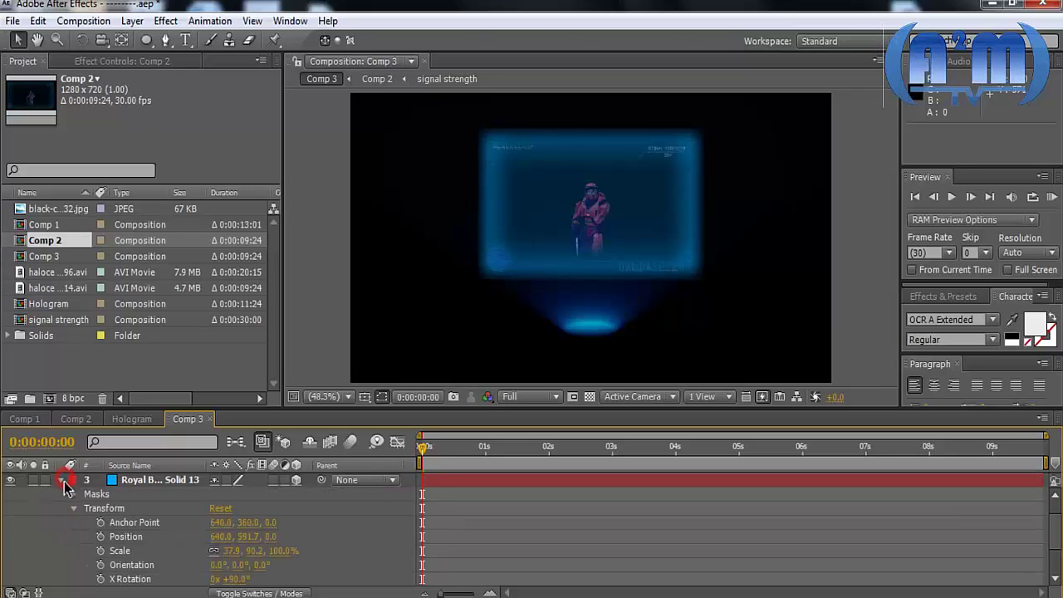
pyautogui.click(61, 482)
pyautogui.click(107, 508)
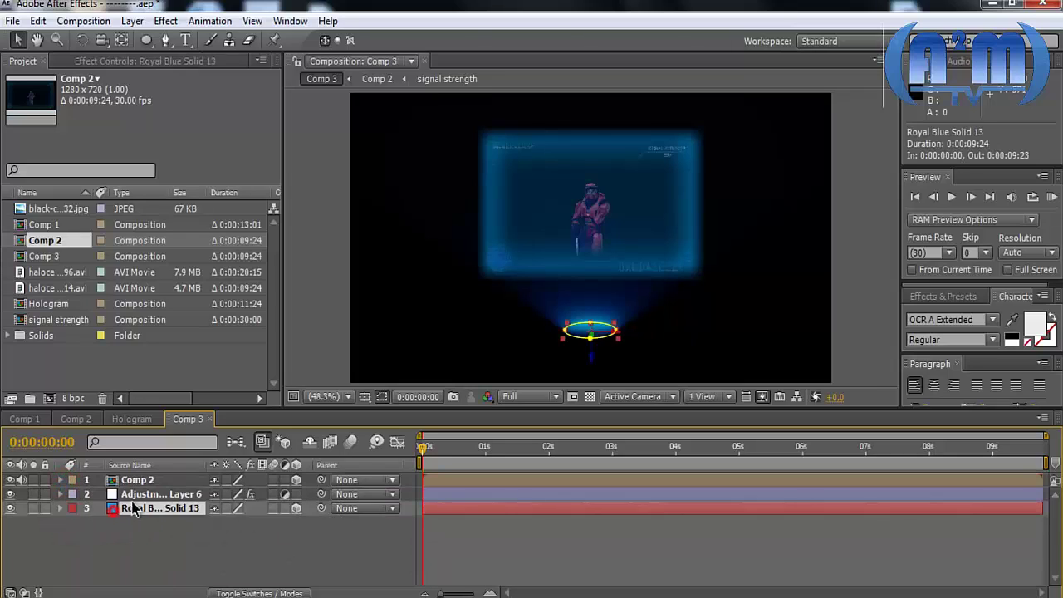
pyautogui.press('p')
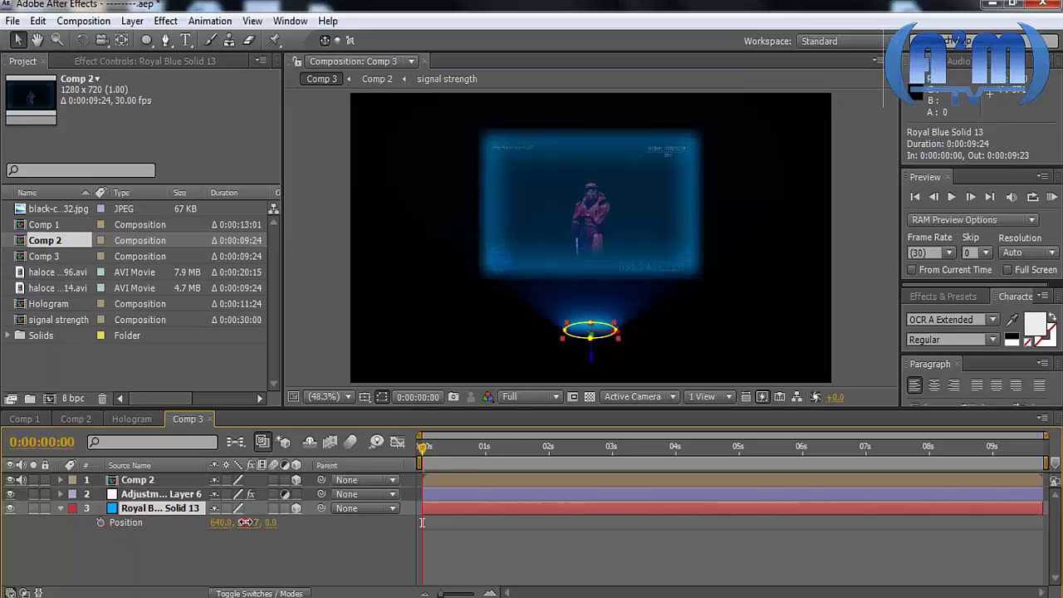
pyautogui.moveTo(246, 522)
pyautogui.mouseDown()
pyautogui.moveTo(260, 521)
pyautogui.moveTo(250, 521)
pyautogui.mouseUp()
pyautogui.click(62, 509)
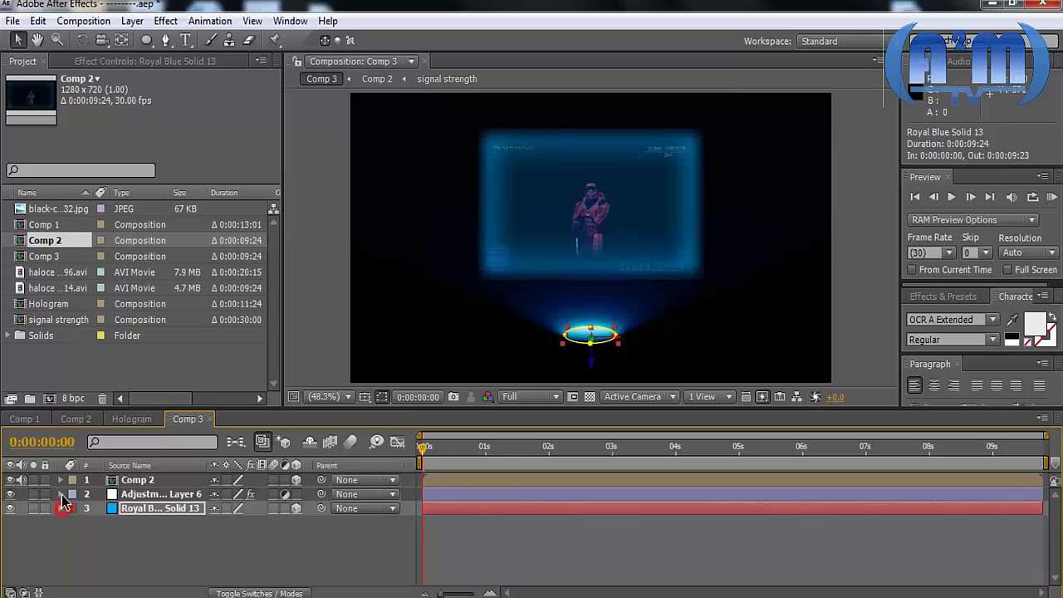
# - Reduce Shine's Boost Light on the adjustment layer to 5.8
pyautogui.click(125, 62)
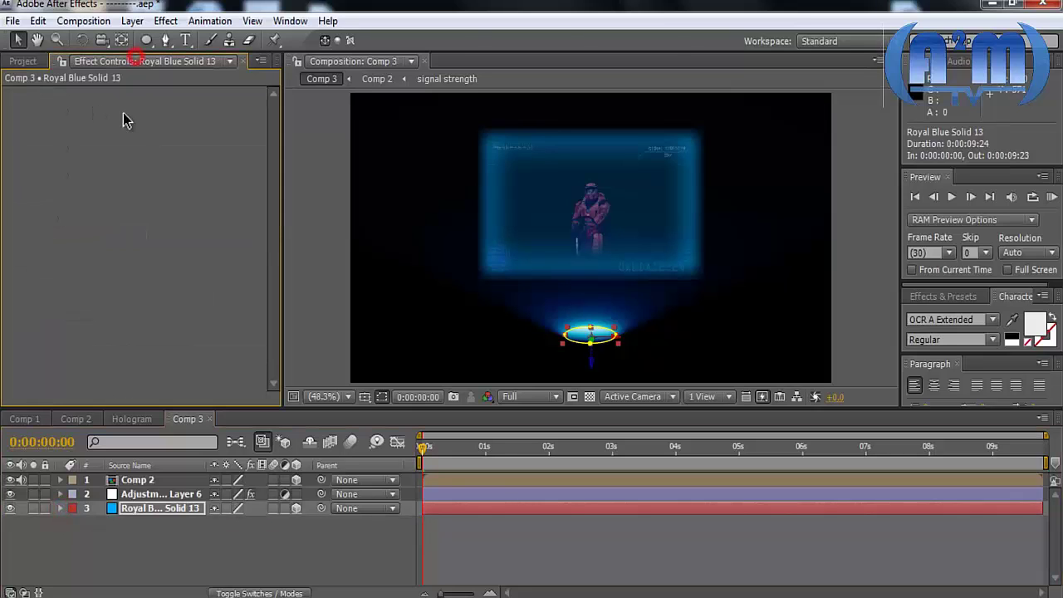
pyautogui.click(188, 494)
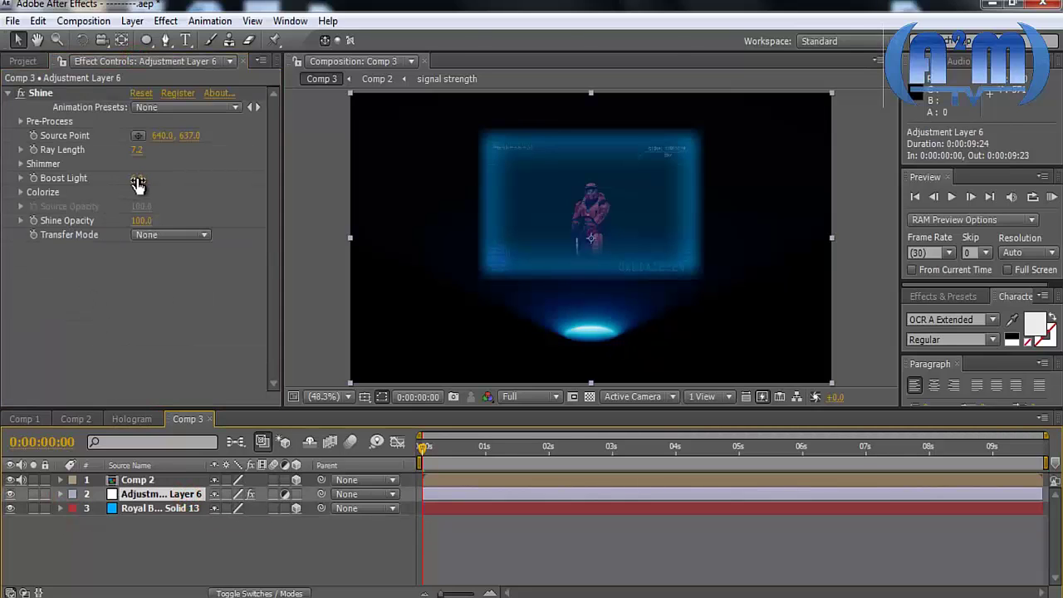
pyautogui.click(132, 178)
pyautogui.click(141, 254)
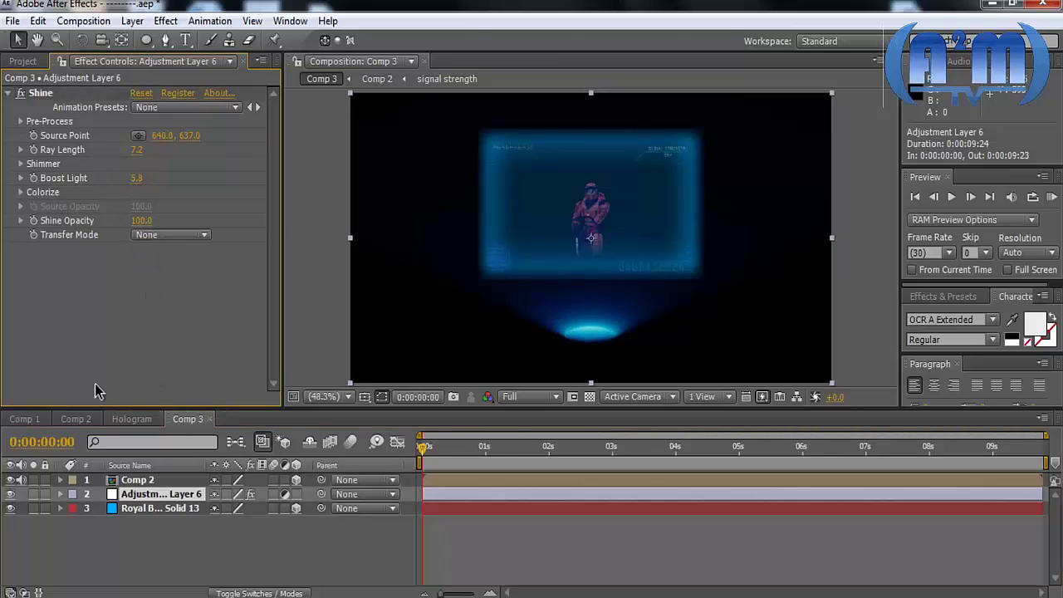
# - Raise the blue disc solid by setting its Position to 640, 593.7, 0
pyautogui.click(135, 510)
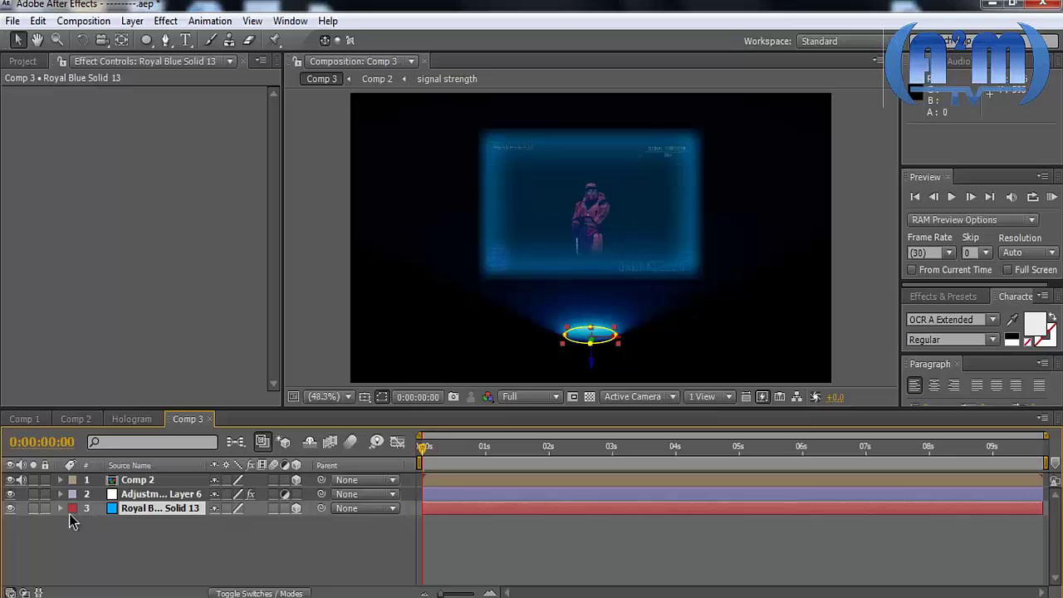
pyautogui.press('p')
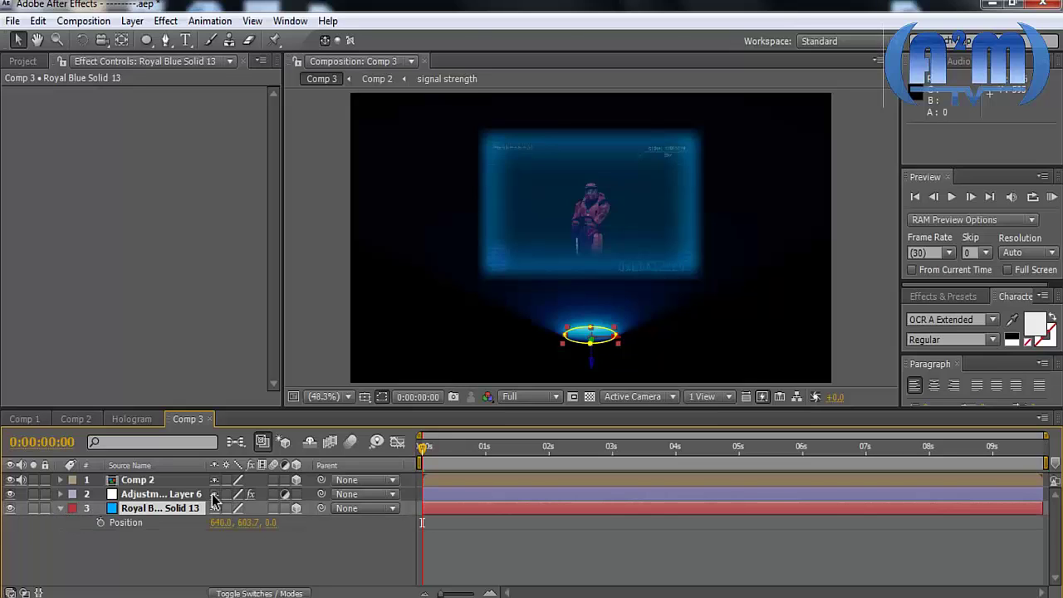
pyautogui.moveTo(248, 525)
pyautogui.mouseDown()
pyautogui.moveTo(255, 523)
pyautogui.moveTo(242, 521)
pyautogui.mouseUp()
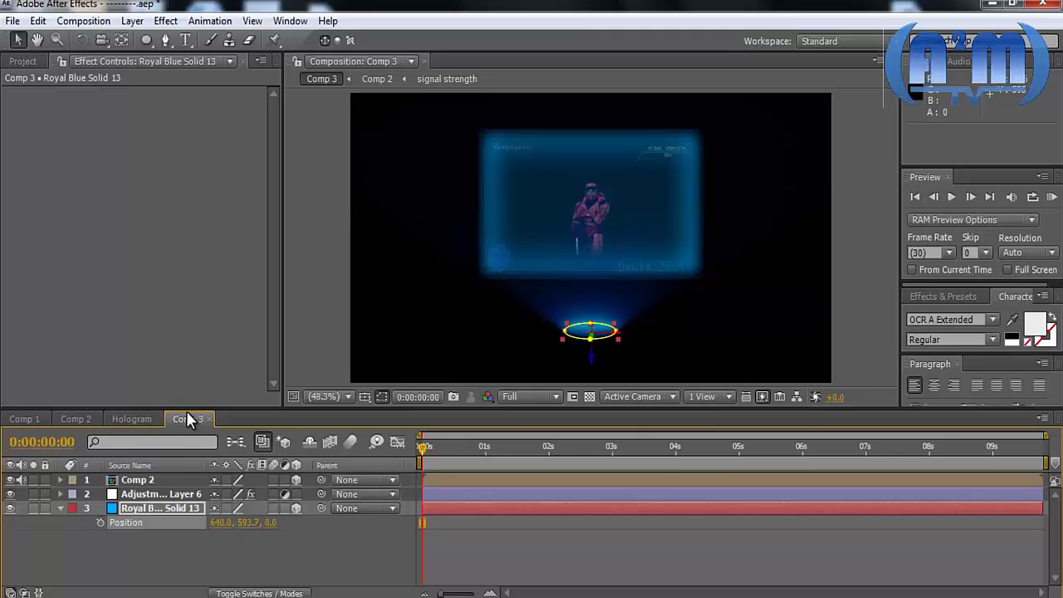
# - Set Shine's Source Point to 640, 627, Ray Length to 14 and Boost Light to 9 on the adjustment layer
pyautogui.click(131, 418)
pyautogui.click(161, 493)
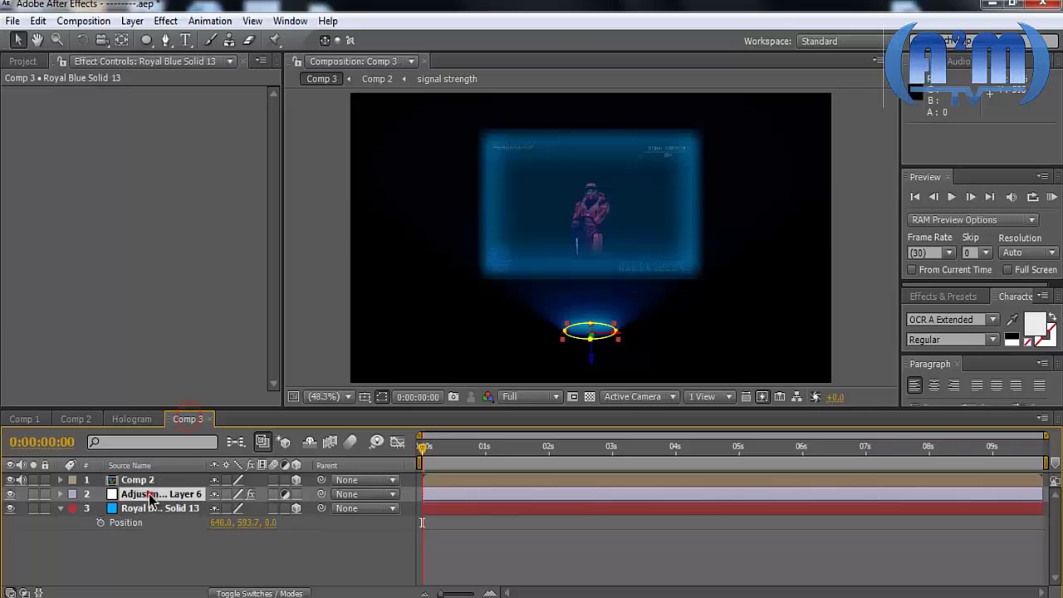
pyautogui.click(59, 508)
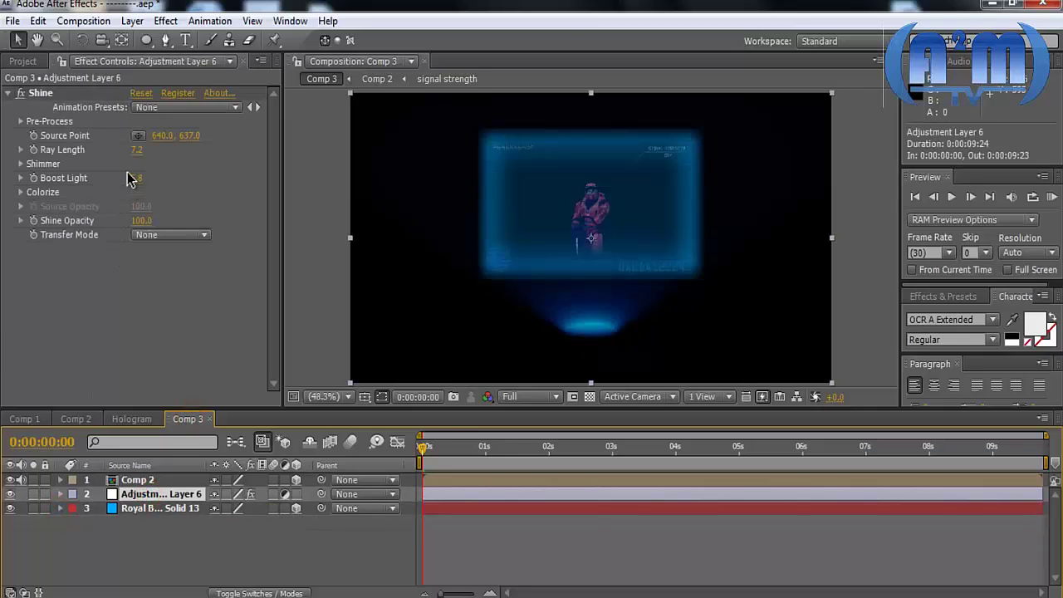
pyautogui.moveTo(190, 135)
pyautogui.mouseDown()
pyautogui.moveTo(213, 135)
pyautogui.moveTo(185, 133)
pyautogui.moveTo(148, 150)
pyautogui.moveTo(201, 150)
pyautogui.moveTo(138, 176)
pyautogui.moveTo(161, 178)
pyautogui.moveTo(154, 153)
pyautogui.mouseUp()
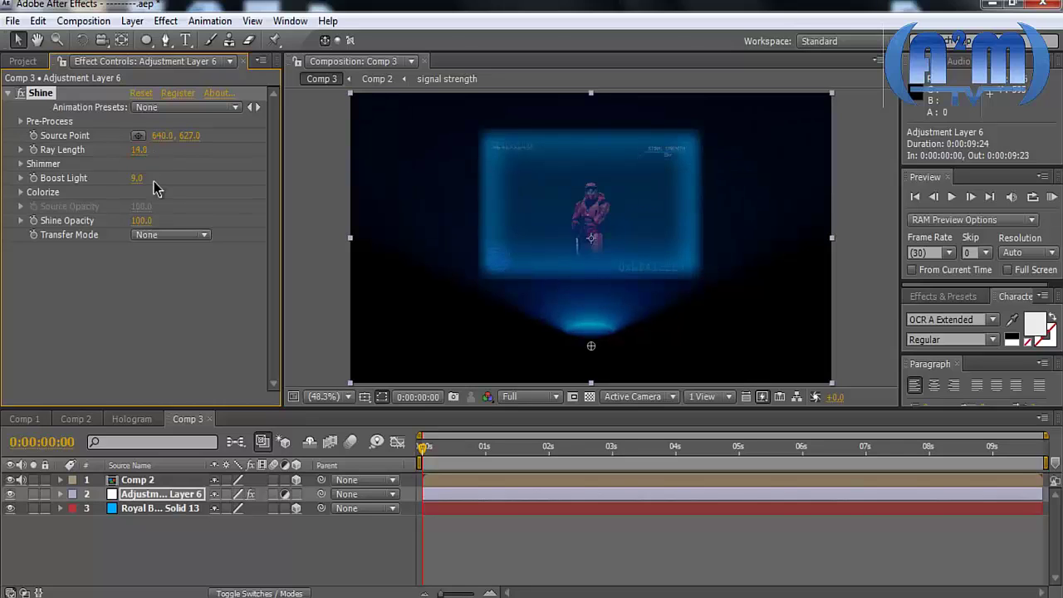
pyautogui.click(175, 326)
pyautogui.click(8, 93)
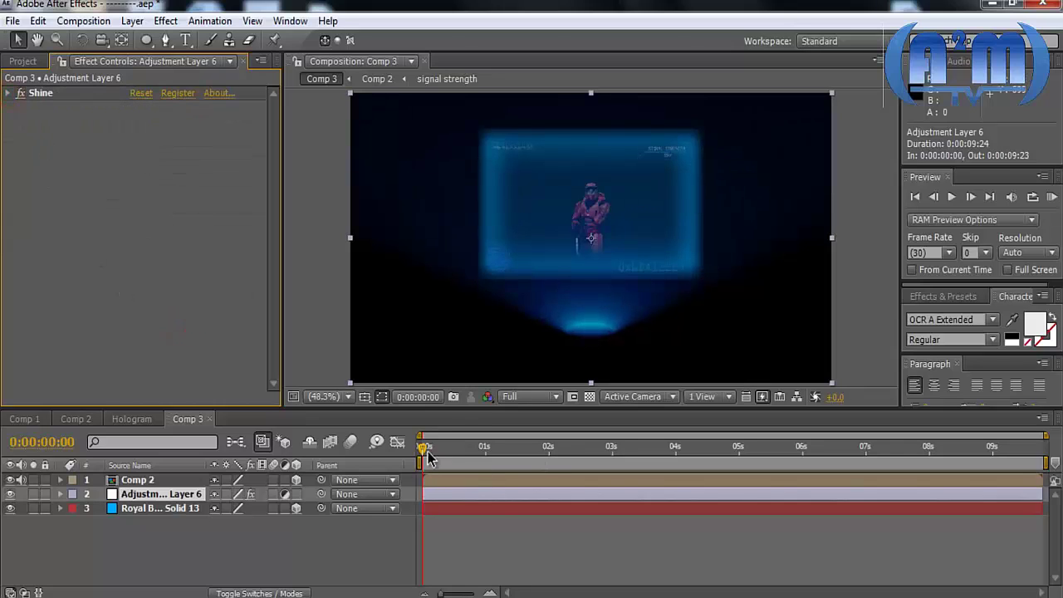
# - Preview the hologram and projector light in Comp 3 and return to the first frame
pyautogui.press('space')
pyautogui.moveTo(548, 448); pyautogui.dragTo(407, 441)
pyautogui.click(162, 307)
pyautogui.moveTo(422, 449); pyautogui.dragTo(380, 441)
pyautogui.click(395, 553)
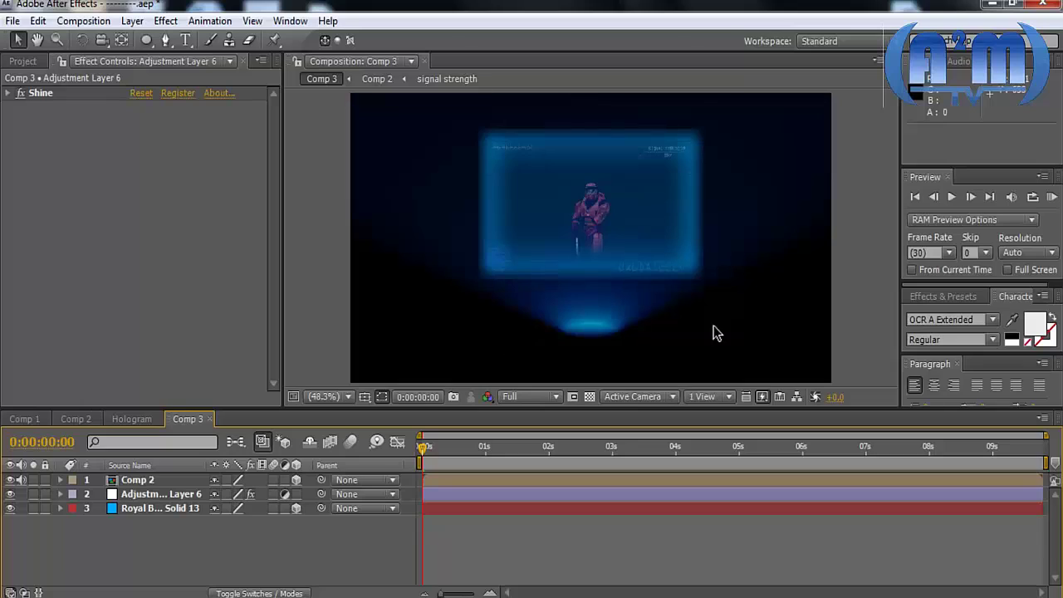
pyautogui.click(956, 363)
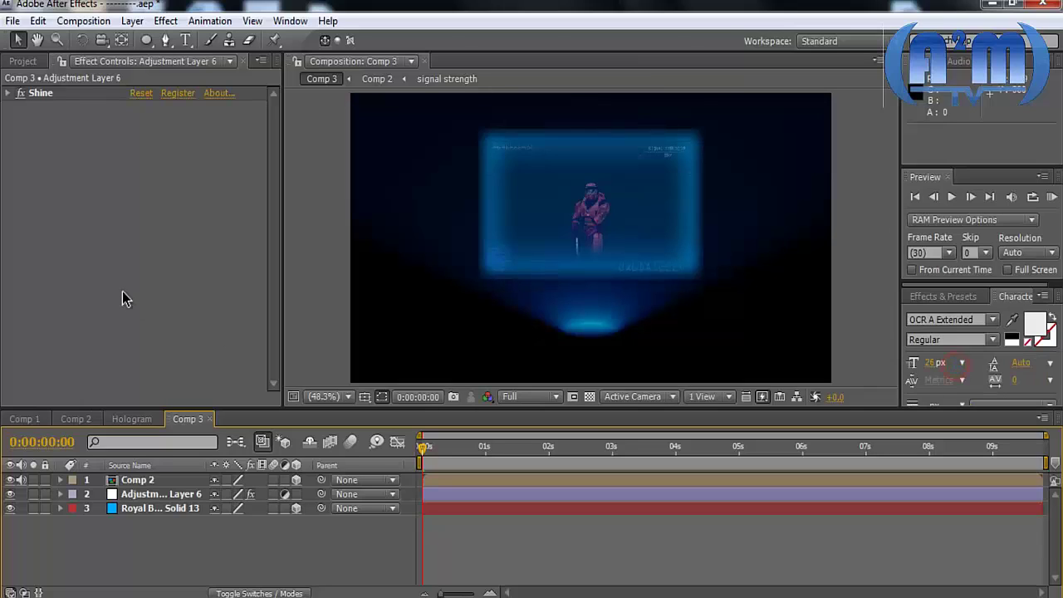